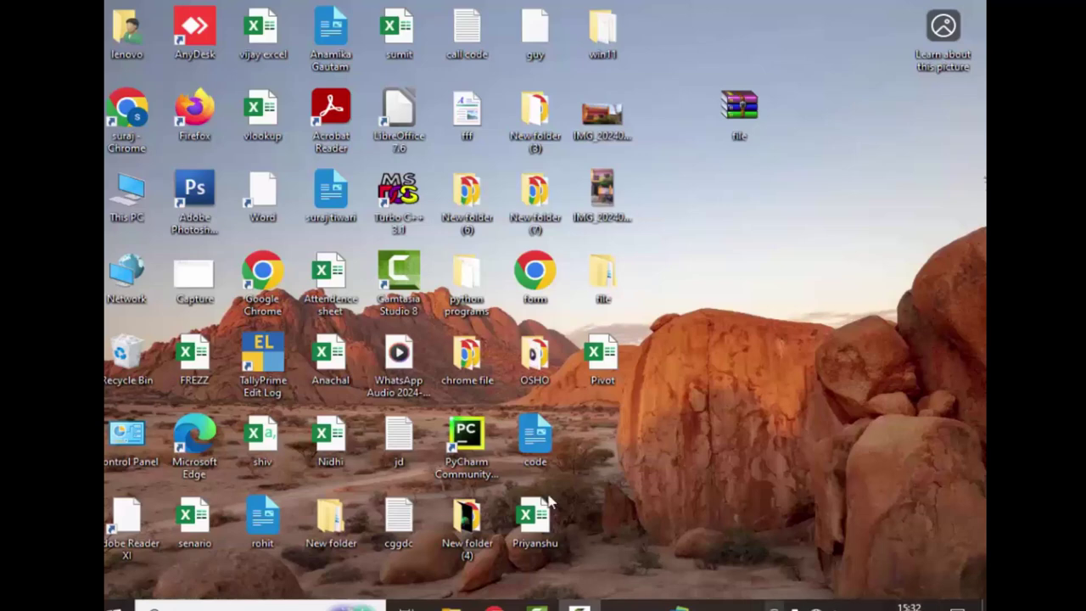
Refresh the desktop repeatedly from its right-click menu
{"action": "right_click", "coordinate": [723, 233]}
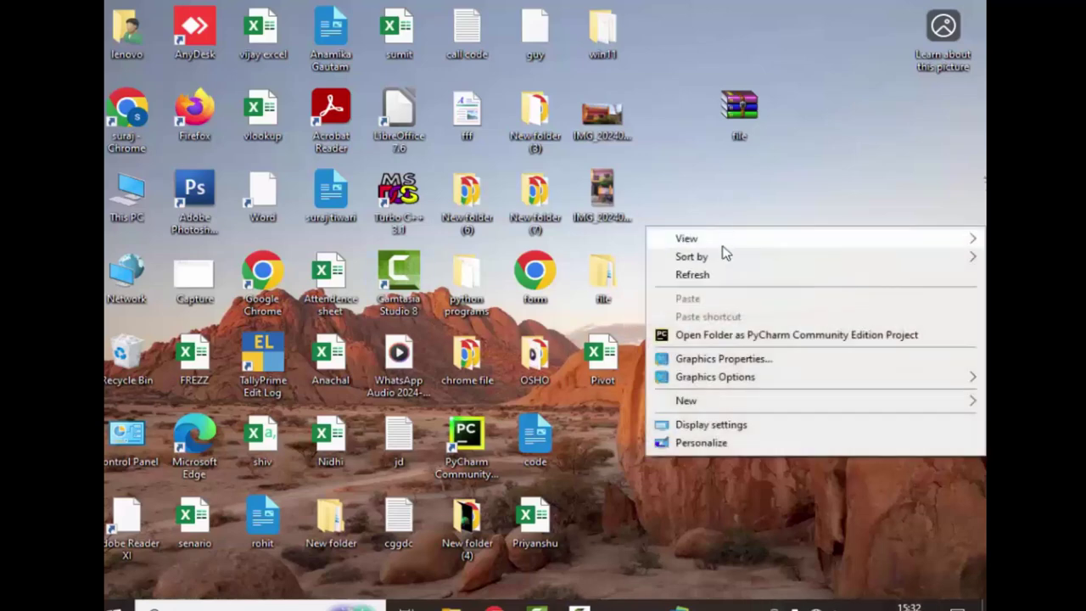
{"action": "left_click", "coordinate": [722, 275]}
{"action": "right_click", "coordinate": [716, 225]}
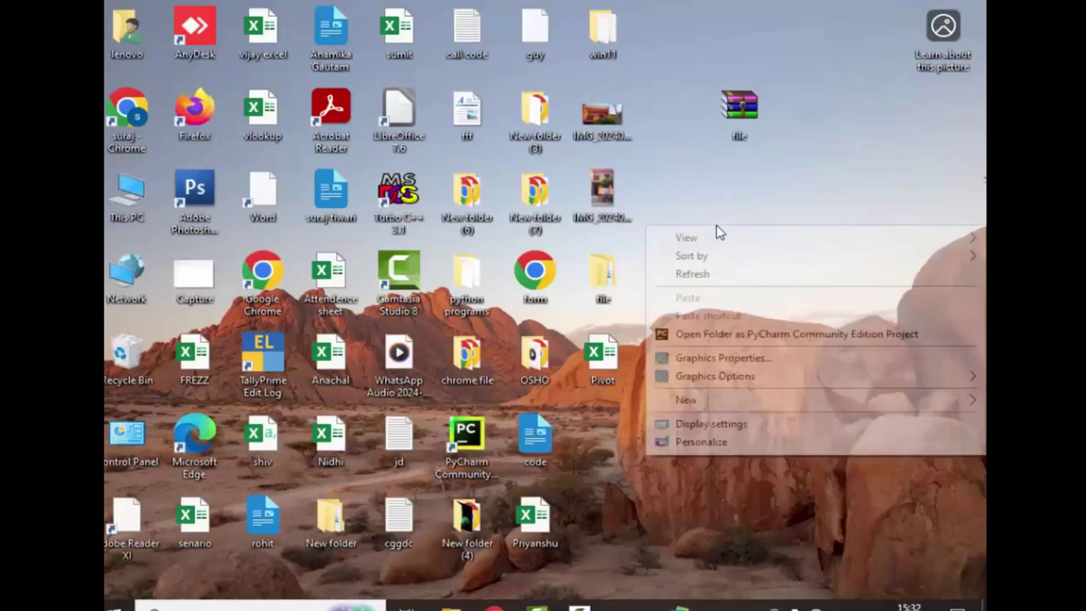
{"action": "left_click", "coordinate": [722, 276]}
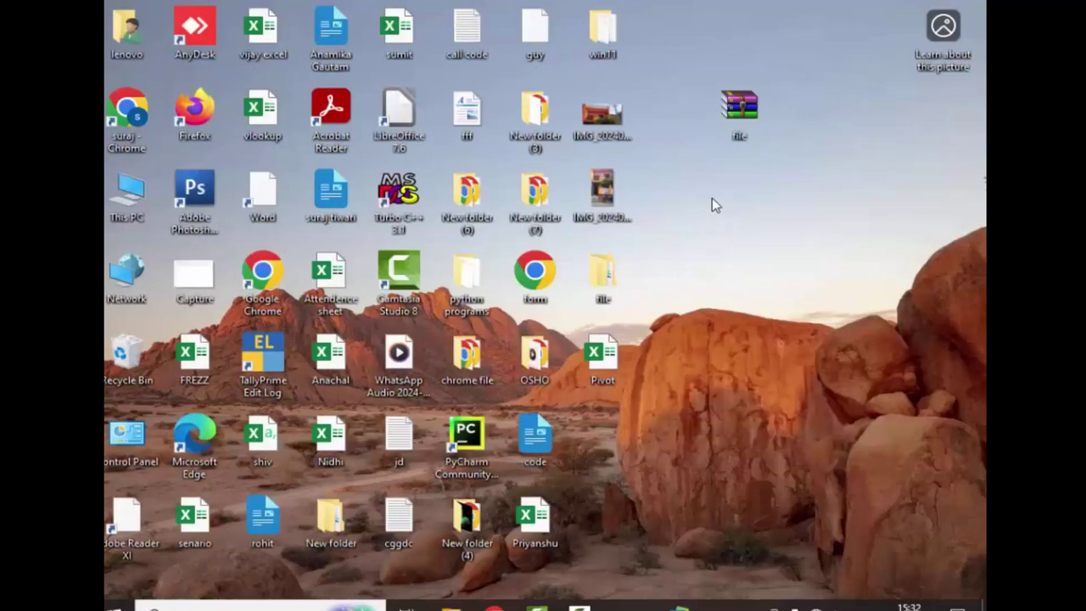
{"action": "right_click", "coordinate": [711, 204]}
{"action": "left_click", "coordinate": [713, 245]}
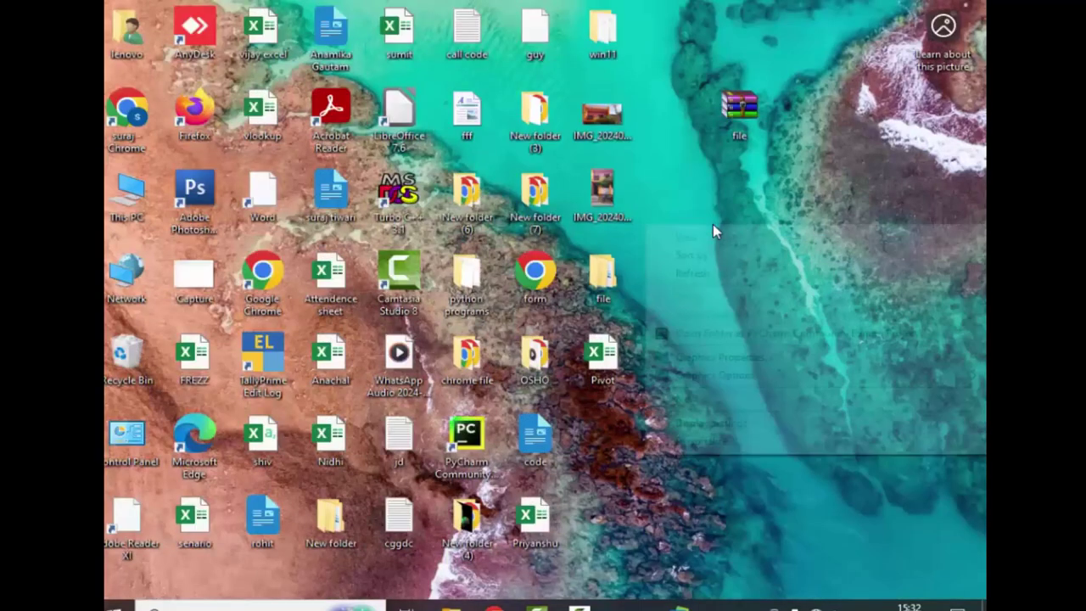
{"action": "right_click", "coordinate": [734, 168]}
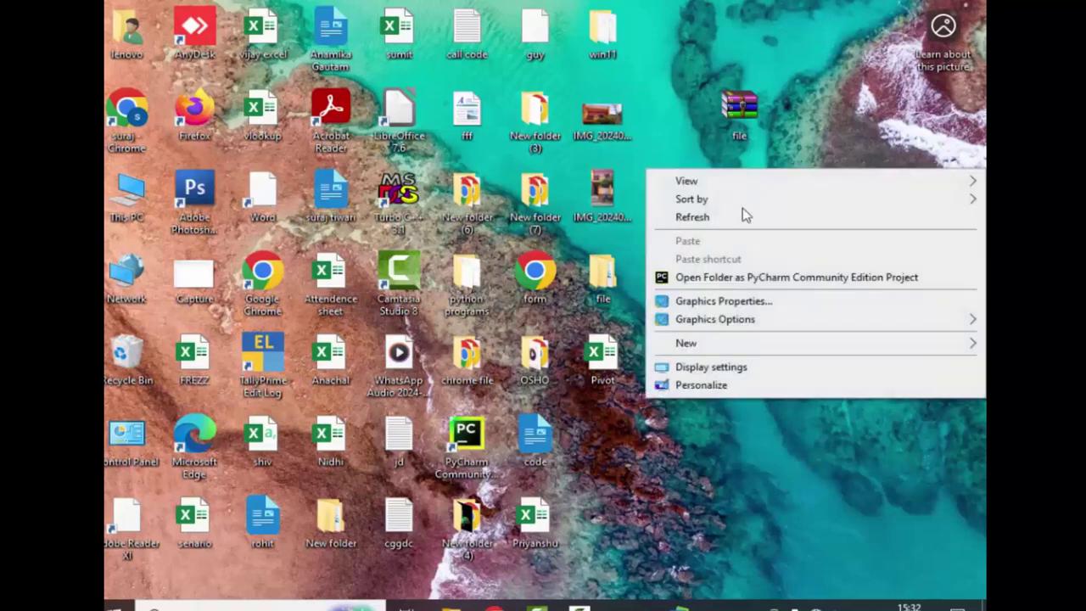
{"action": "left_click", "coordinate": [760, 220]}
{"action": "right_click", "coordinate": [728, 243]}
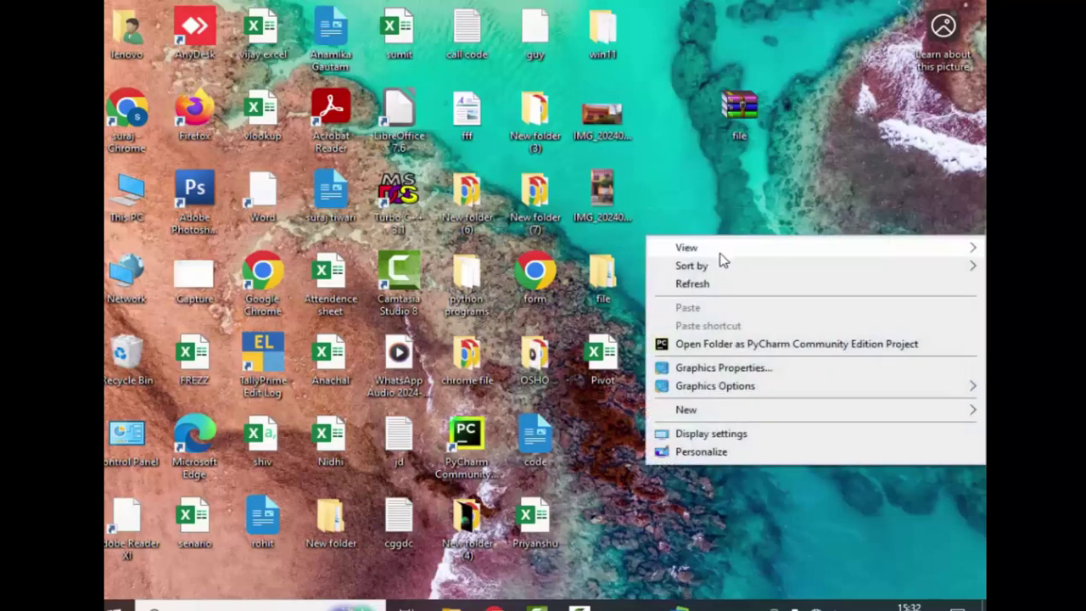
{"action": "left_click", "coordinate": [719, 283]}
{"action": "right_click", "coordinate": [700, 207]}
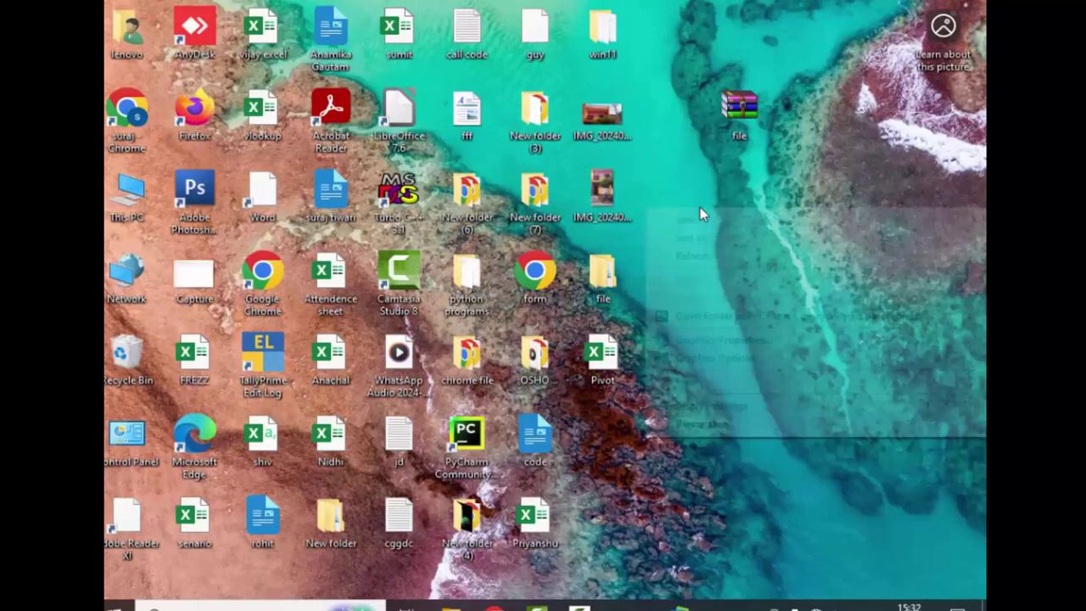
{"action": "left_click", "coordinate": [701, 255]}
{"action": "right_click", "coordinate": [688, 188]}
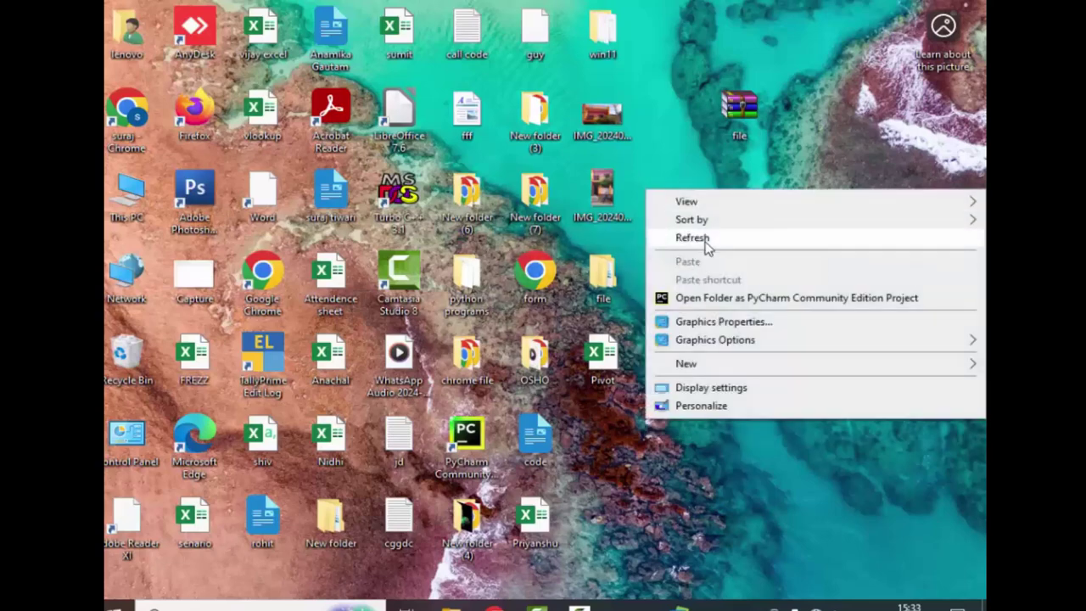
{"action": "left_click", "coordinate": [701, 235]}
{"action": "right_click", "coordinate": [691, 188]}
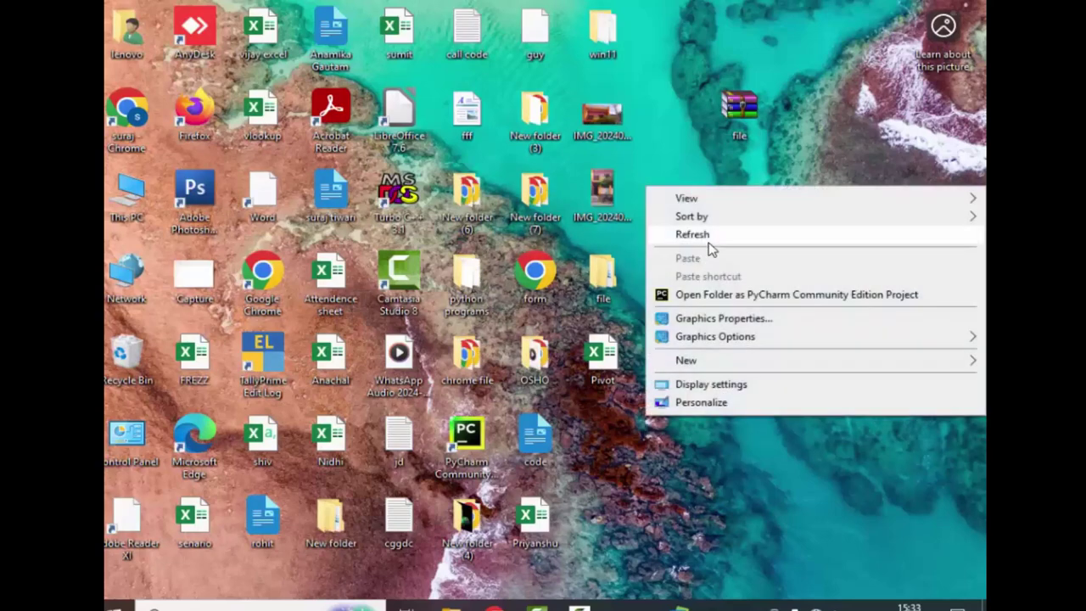
{"action": "left_click", "coordinate": [704, 236]}
{"action": "right_click", "coordinate": [686, 177]}
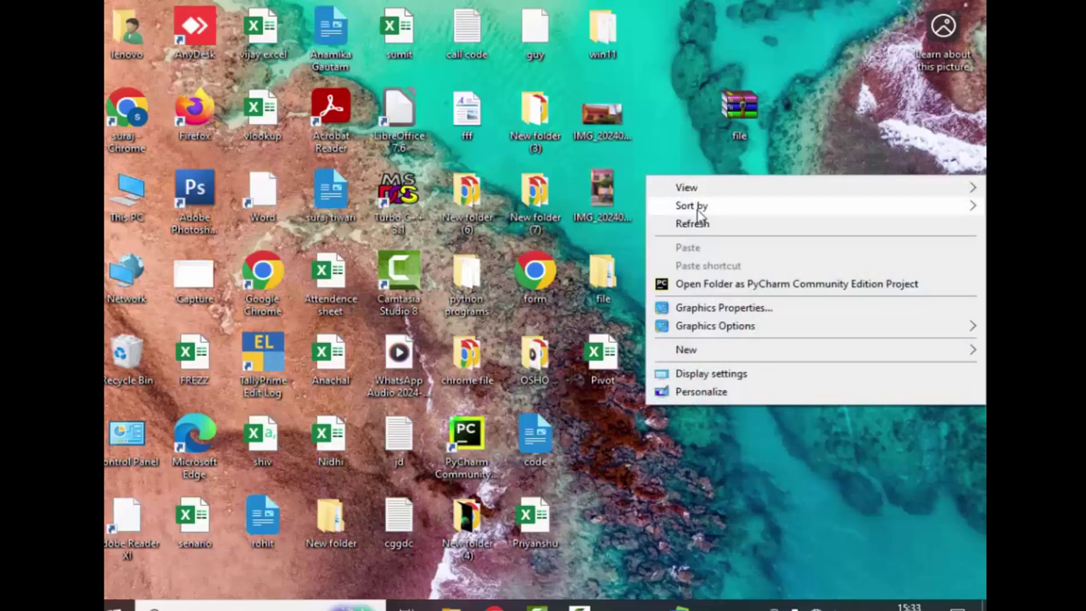
{"action": "left_click", "coordinate": [697, 223]}
{"action": "right_click", "coordinate": [691, 203]}
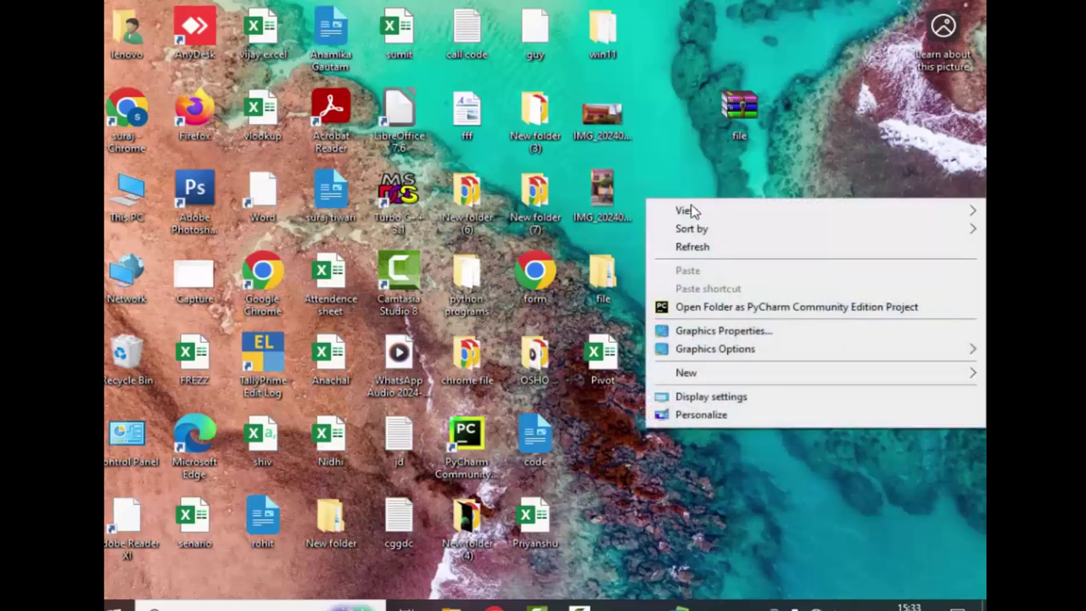
{"action": "left_click", "coordinate": [698, 243]}
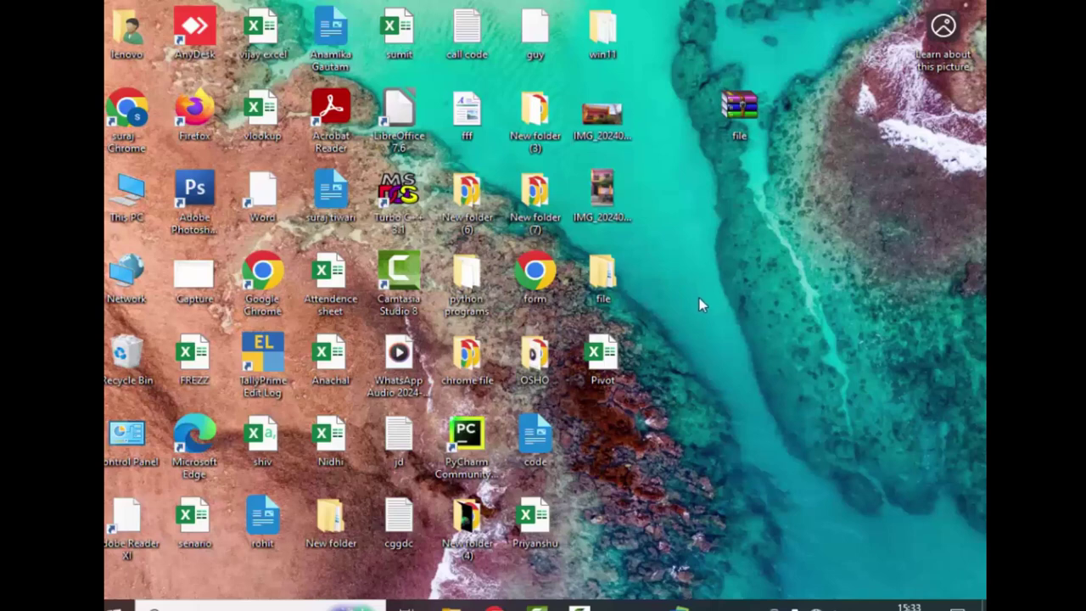
Refresh the desktop once more, then launch Microsoft Access from the Start menu
{"action": "right_click", "coordinate": [681, 147]}
{"action": "left_click", "coordinate": [689, 204]}
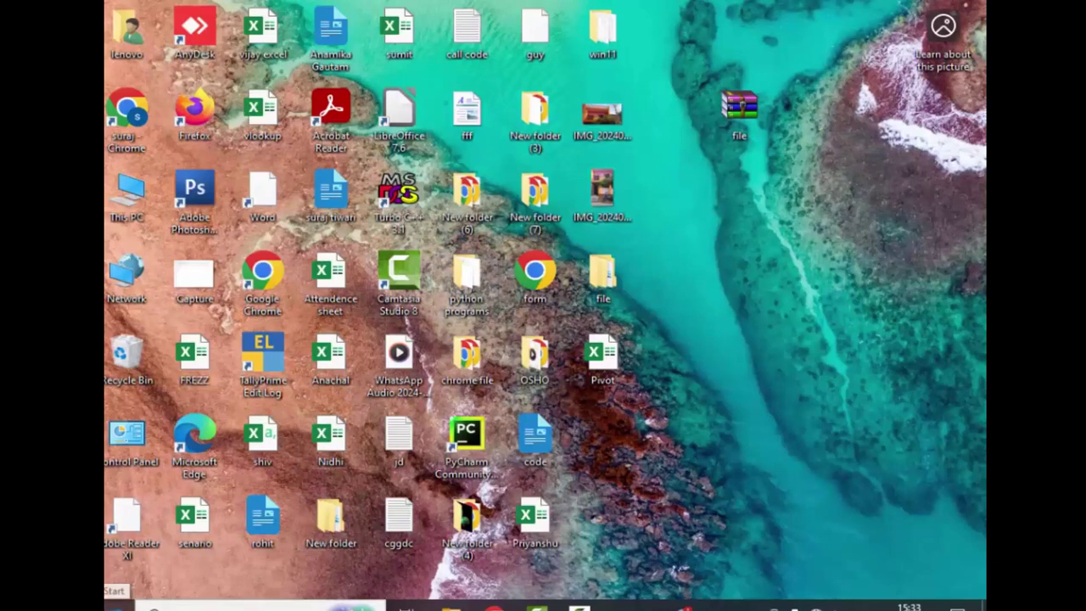
{"action": "left_click", "coordinate": [118, 605]}
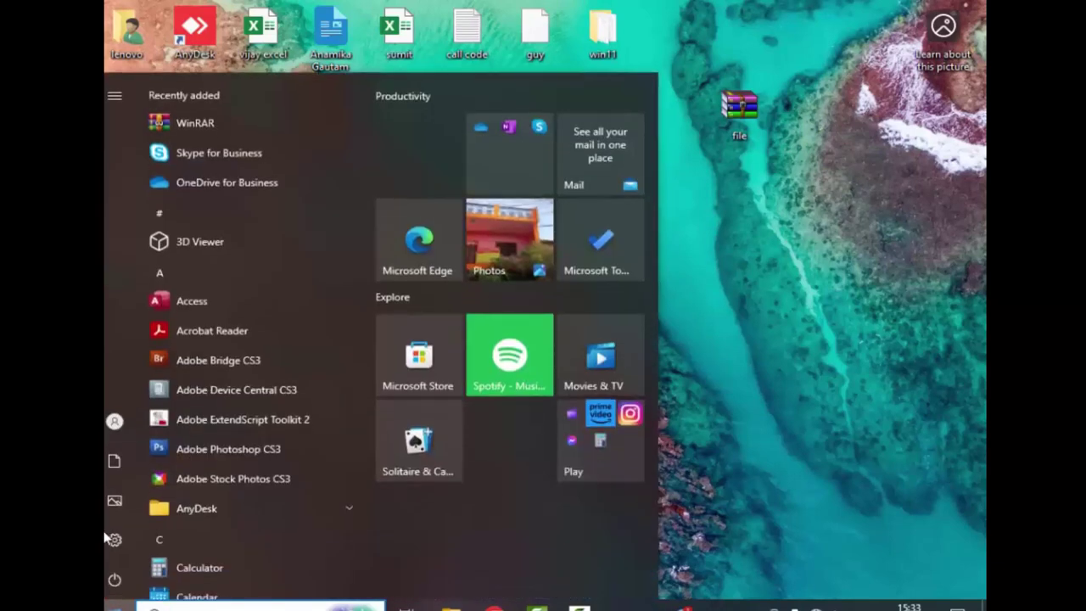
{"action": "left_click", "coordinate": [238, 310]}
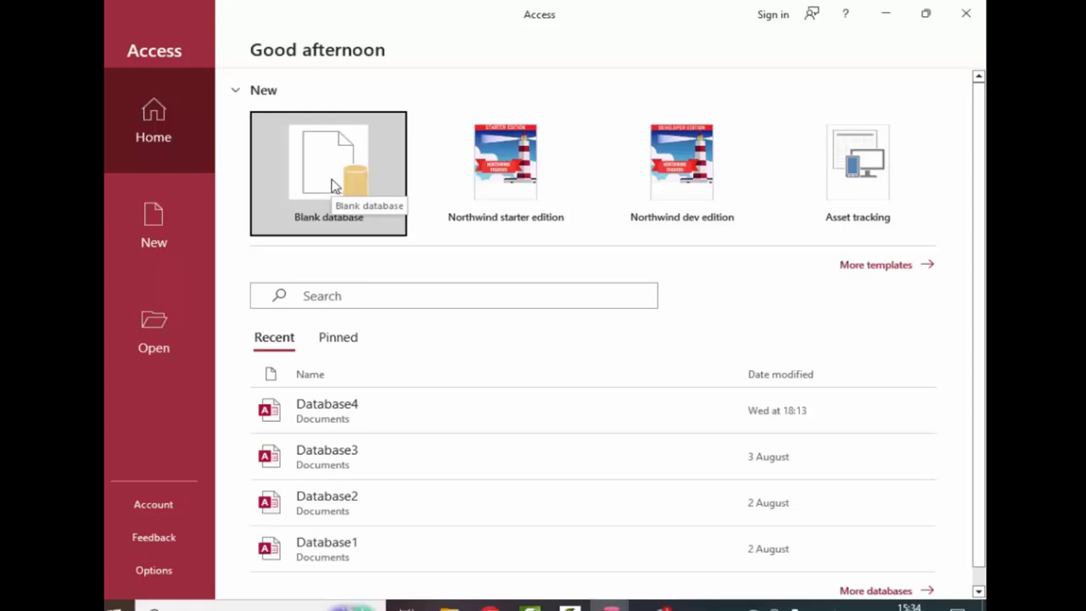
Create a new blank database with the file name StudentR
{"action": "left_click", "coordinate": [334, 187]}
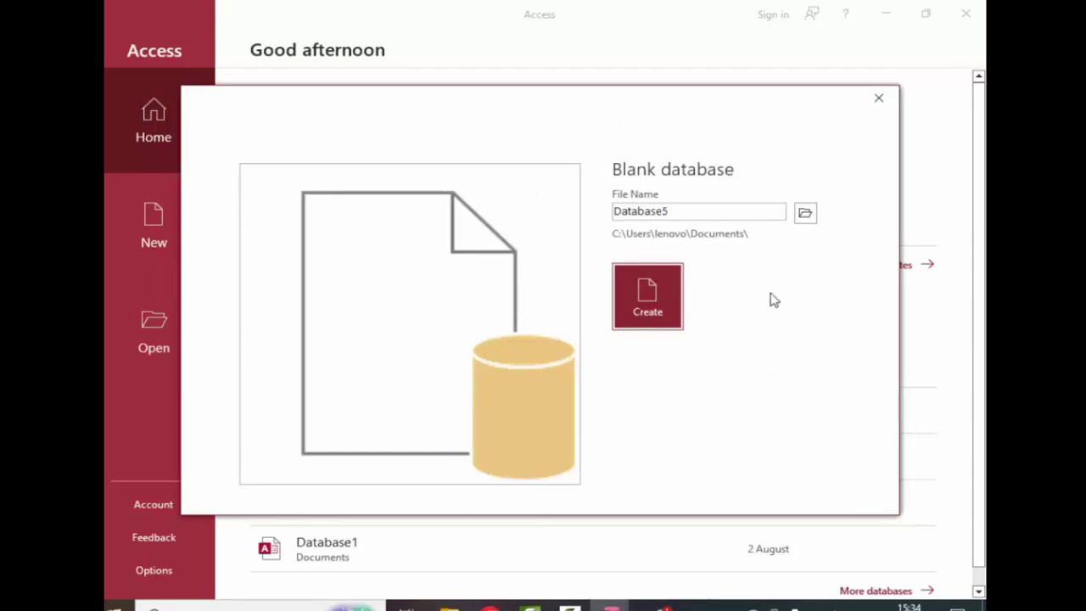
{"action": "double_click", "coordinate": [689, 212]}
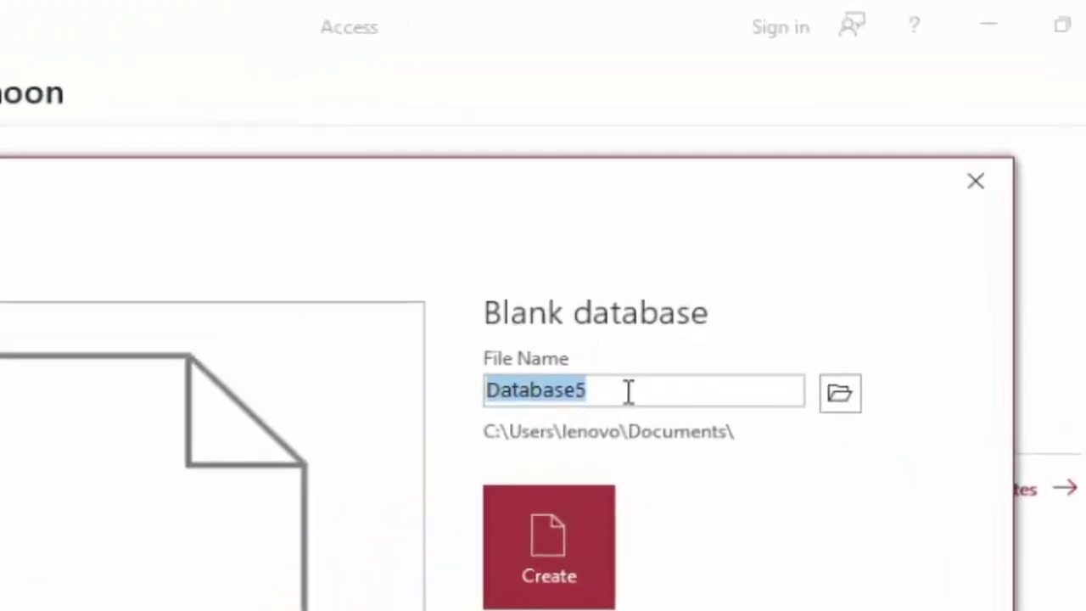
{"action": "key", "text": "BackSpace"}
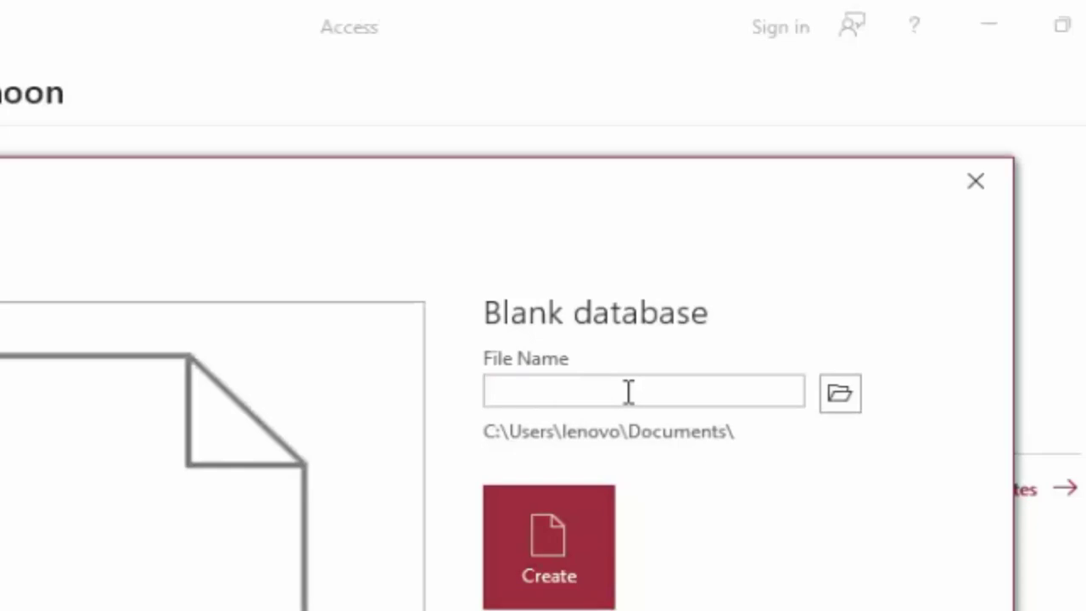
{"action": "type", "text": "S"}
{"action": "type", "text": "tude"}
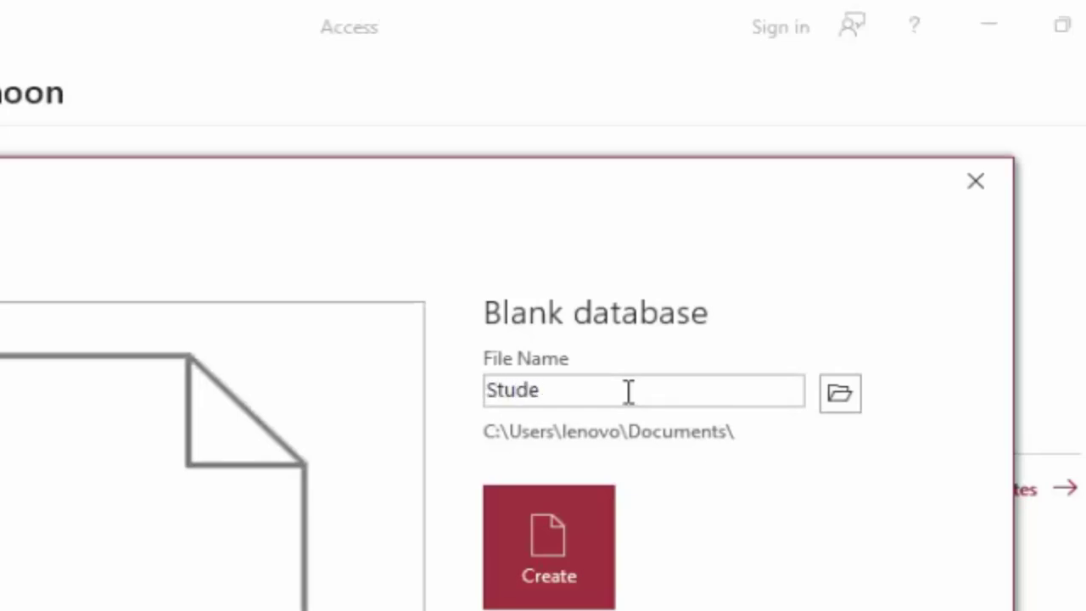
{"action": "type", "text": "ntR"}
{"action": "key", "text": "Return"}
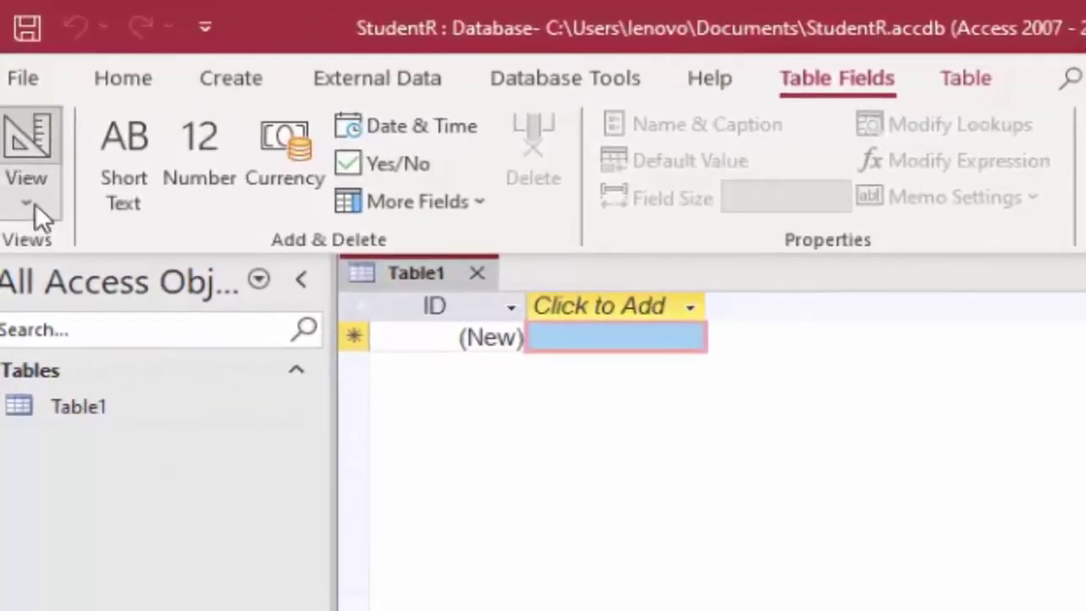
Switch Table1 to Design View, saving it under the name StudentT
{"action": "left_click", "coordinate": [21, 163]}
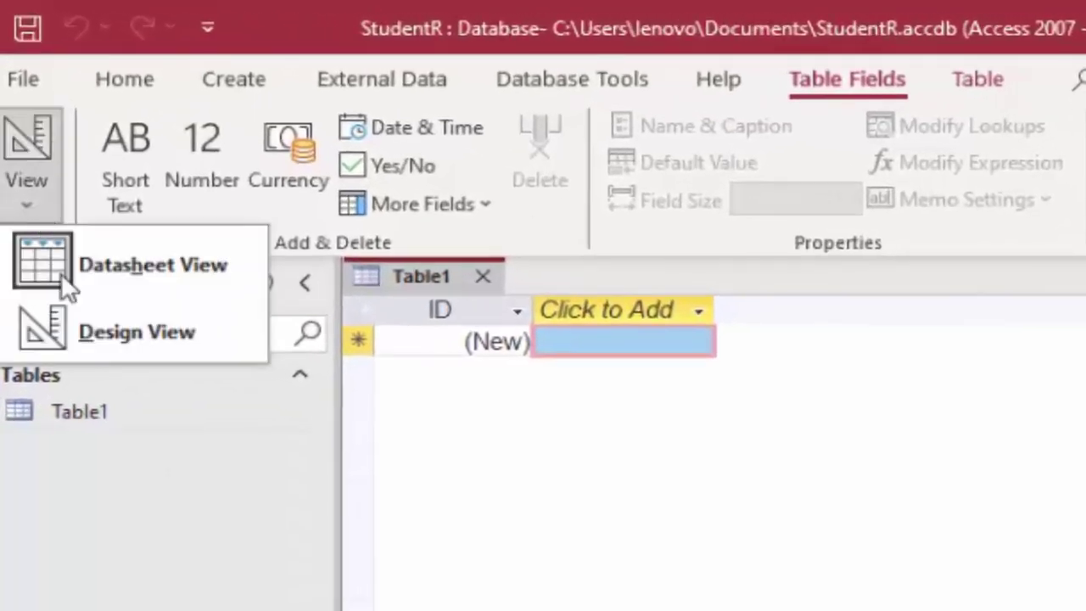
{"action": "left_click", "coordinate": [110, 329]}
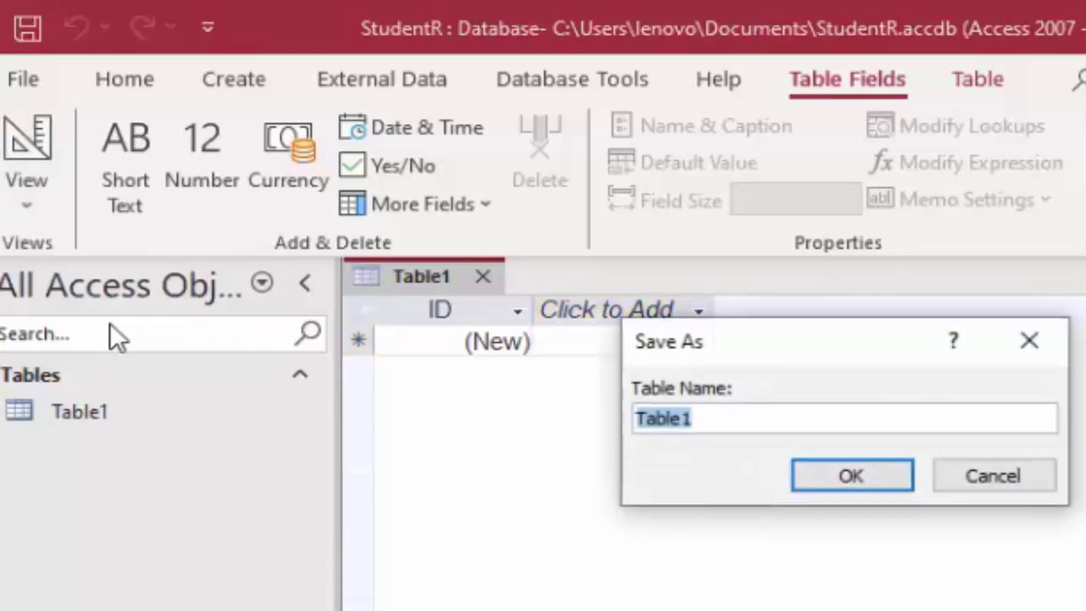
{"action": "left_click", "coordinate": [717, 417]}
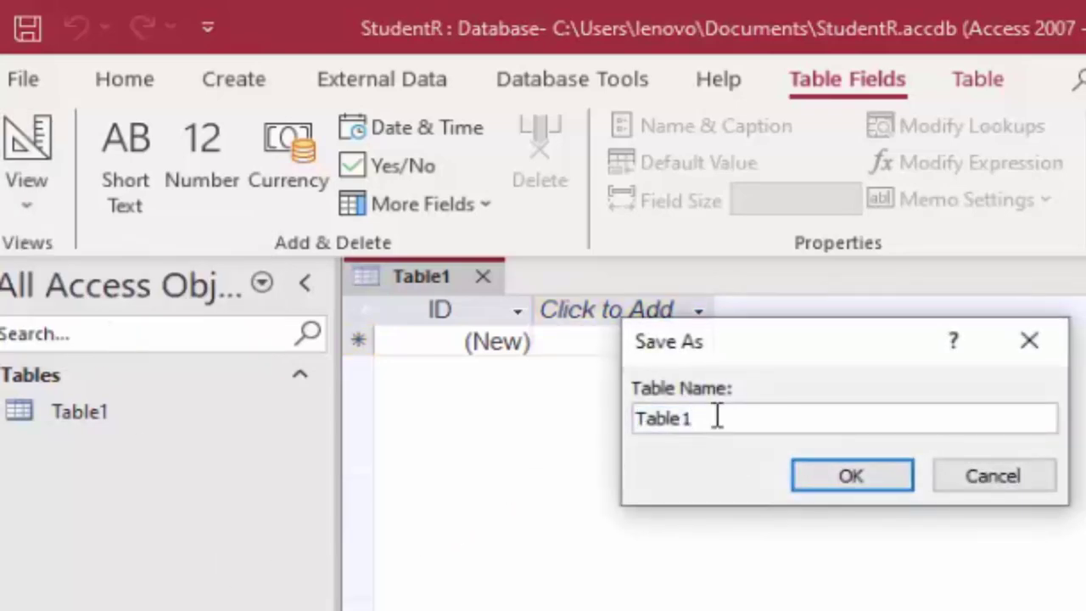
{"action": "key", "text": "BackSpace"}
{"action": "key", "text": "BackSpace"}
{"action": "key", "text": "BackSpace"}
{"action": "key", "text": "BackSpace"}
{"action": "key", "text": "BackSpace"}
{"action": "key", "text": "BackSpace"}
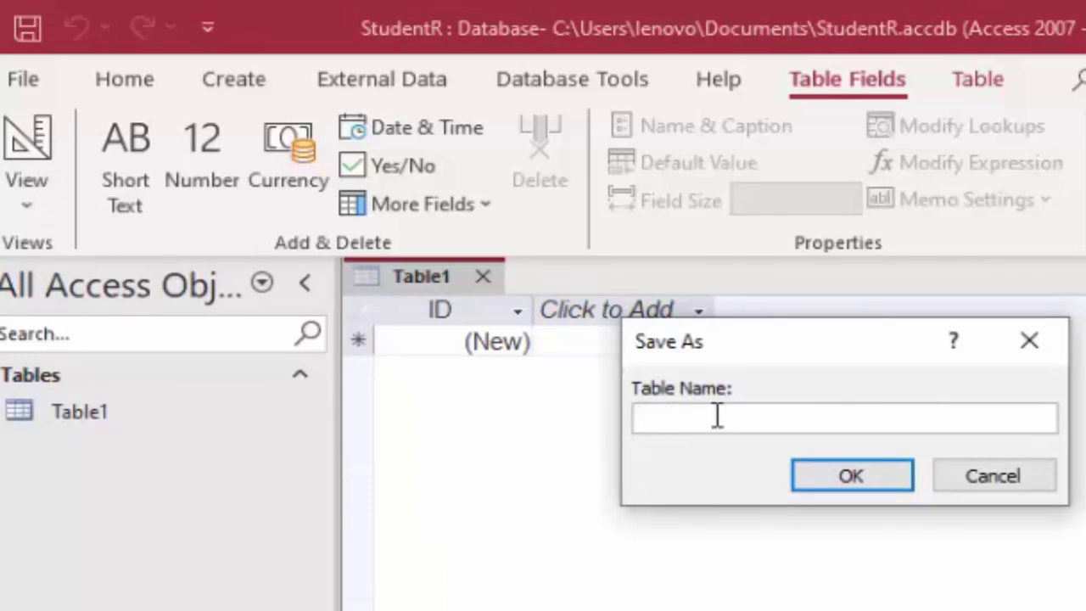
{"action": "type", "text": "Stu"}
{"action": "type", "text": "dentT"}
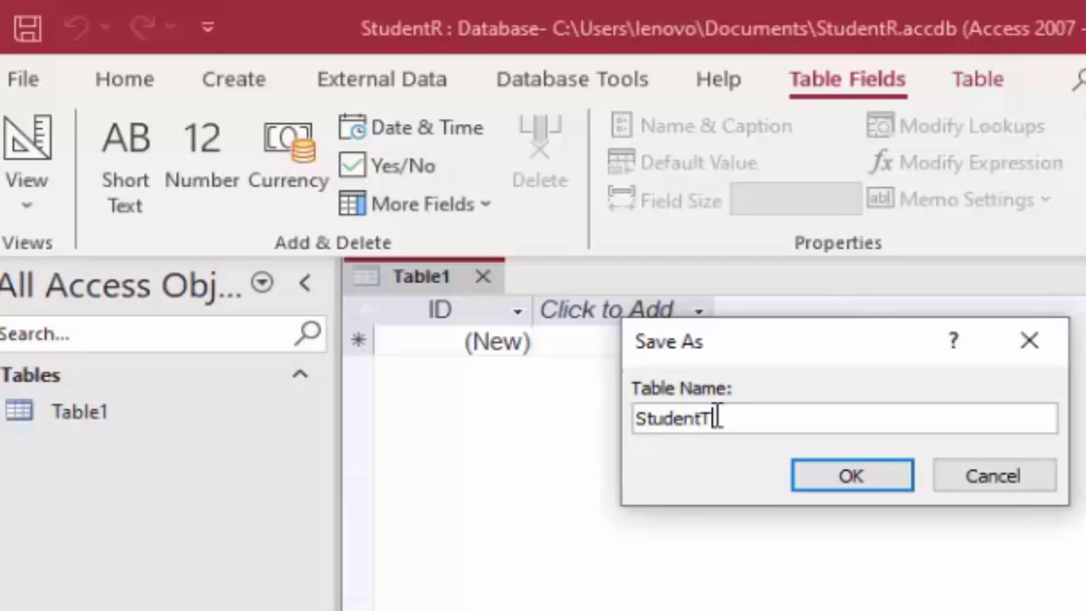
{"action": "key", "text": "Return"}
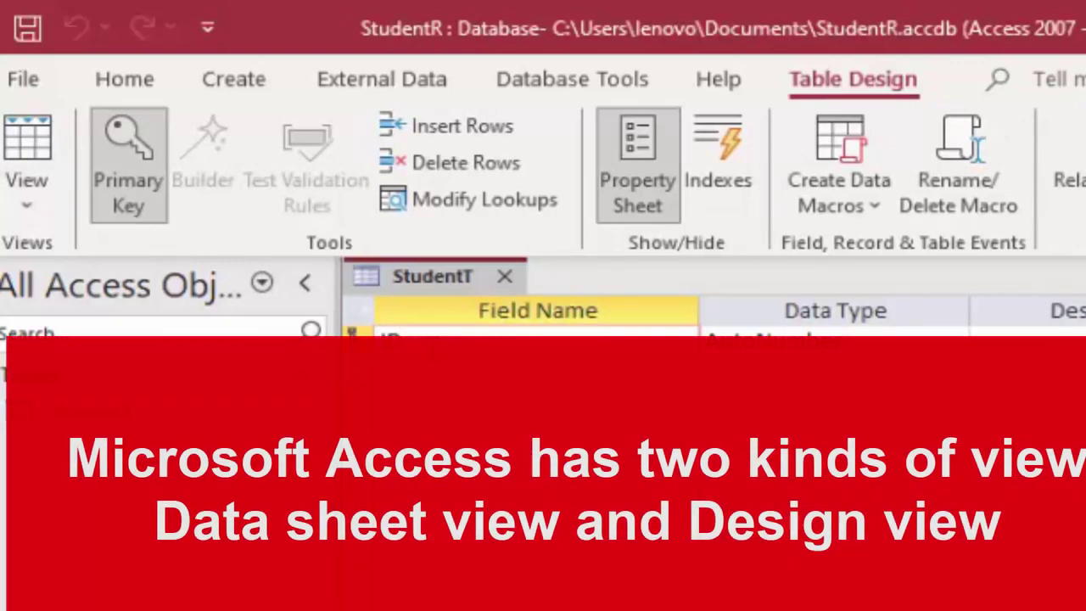
Rename the ID field to Student_id and add a Short Text field Name_of_Student
{"action": "double_click", "coordinate": [389, 333]}
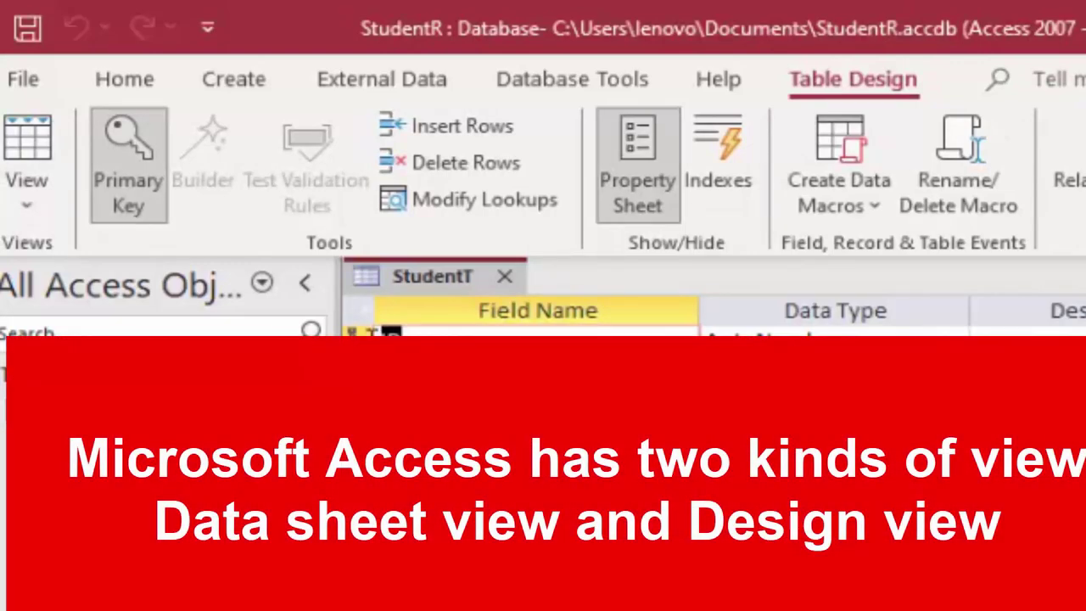
{"action": "key", "text": "Delete"}
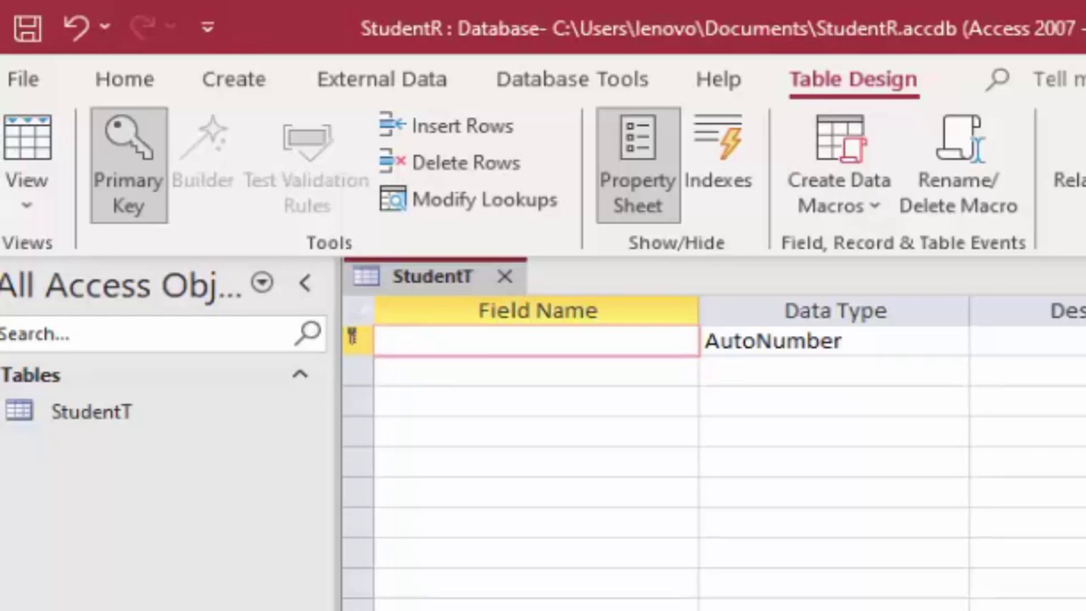
{"action": "type", "text": "Stu"}
{"action": "type", "text": "dent_"}
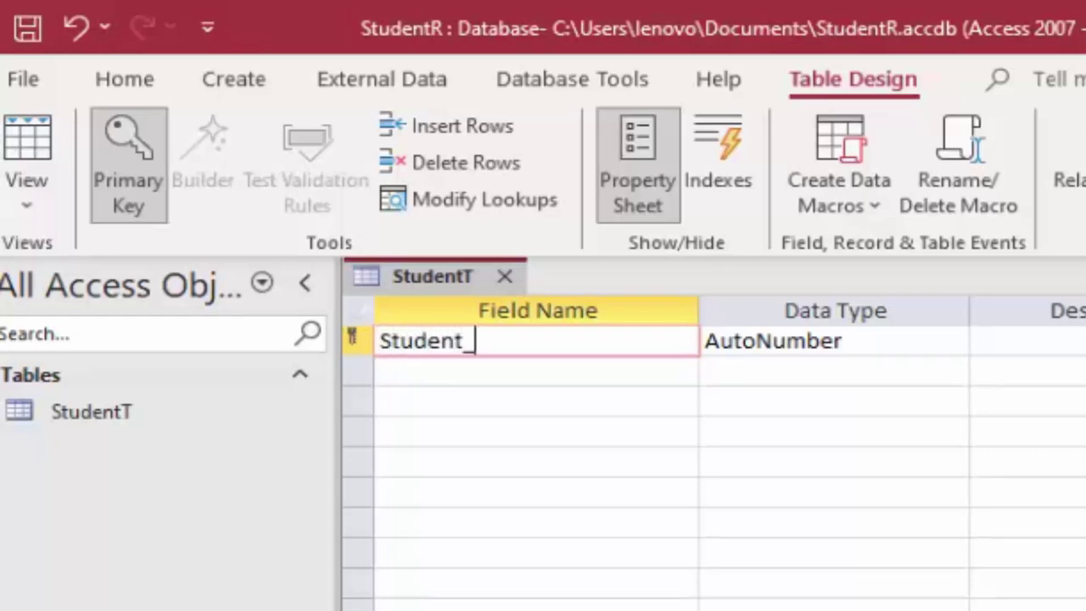
{"action": "type", "text": "id"}
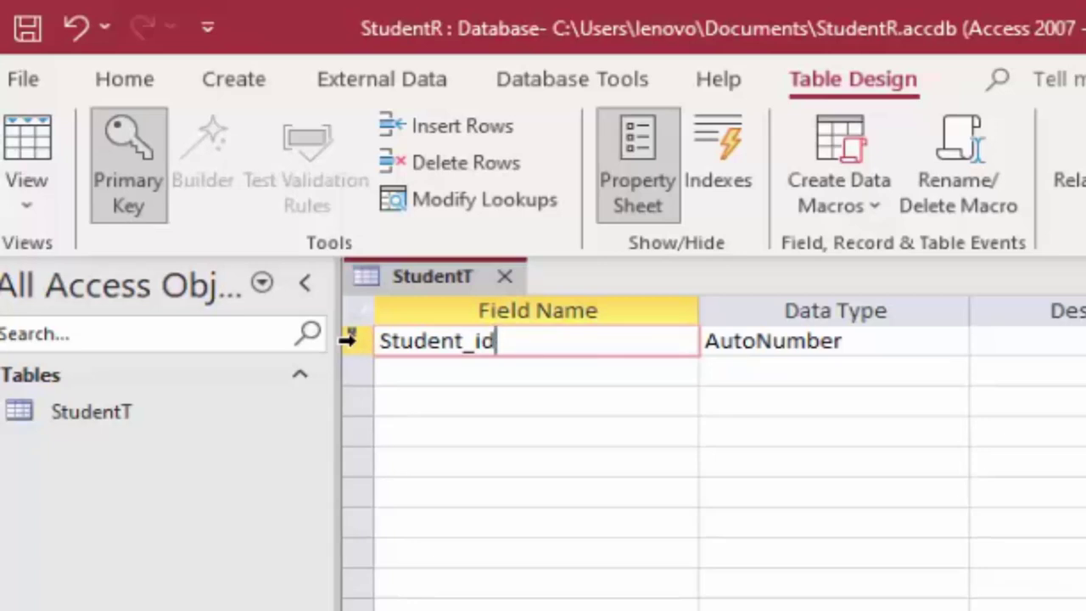
{"action": "left_click", "coordinate": [409, 388]}
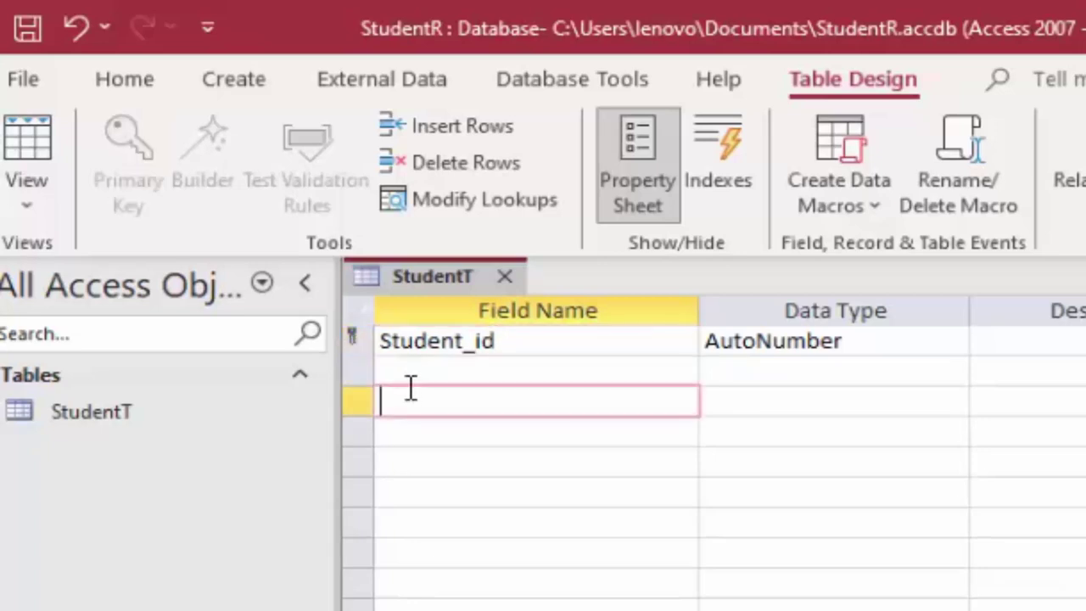
{"action": "left_click", "coordinate": [424, 363]}
{"action": "type", "text": "N"}
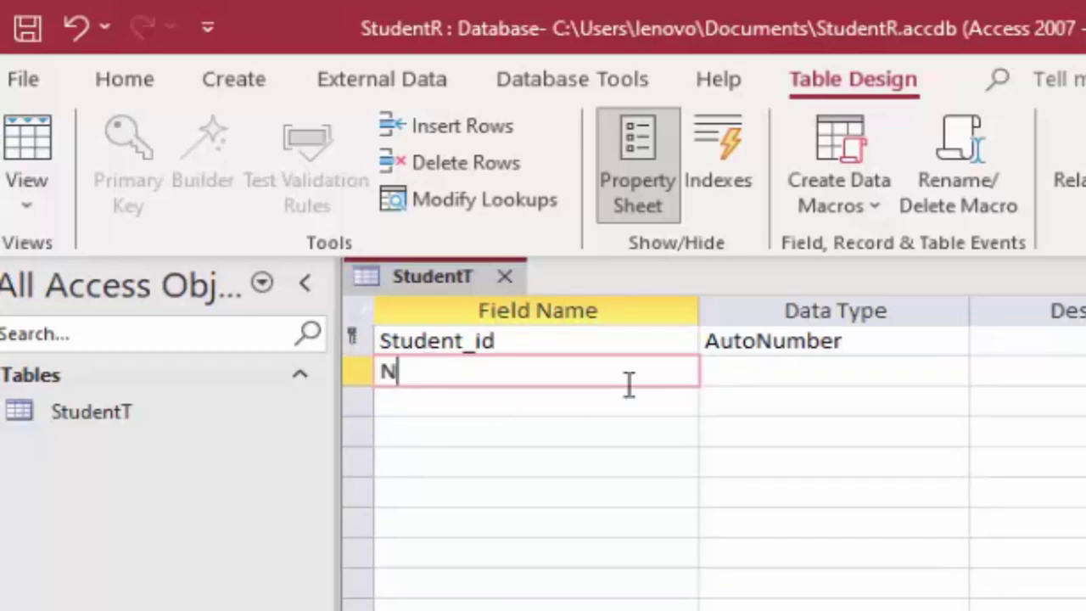
{"action": "type", "text": "ame"}
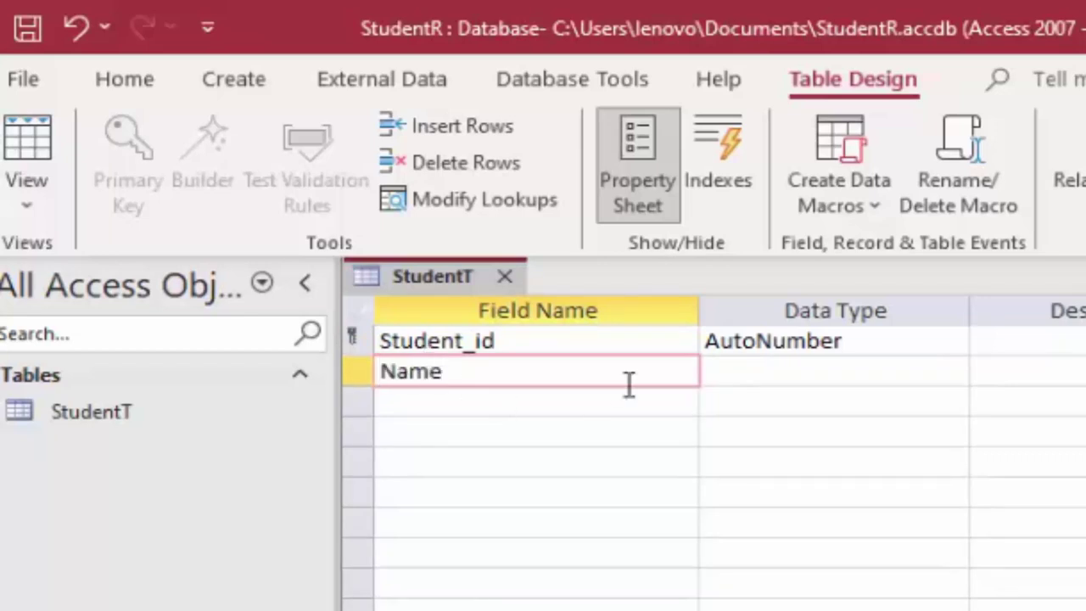
{"action": "type", "text": "_of_"}
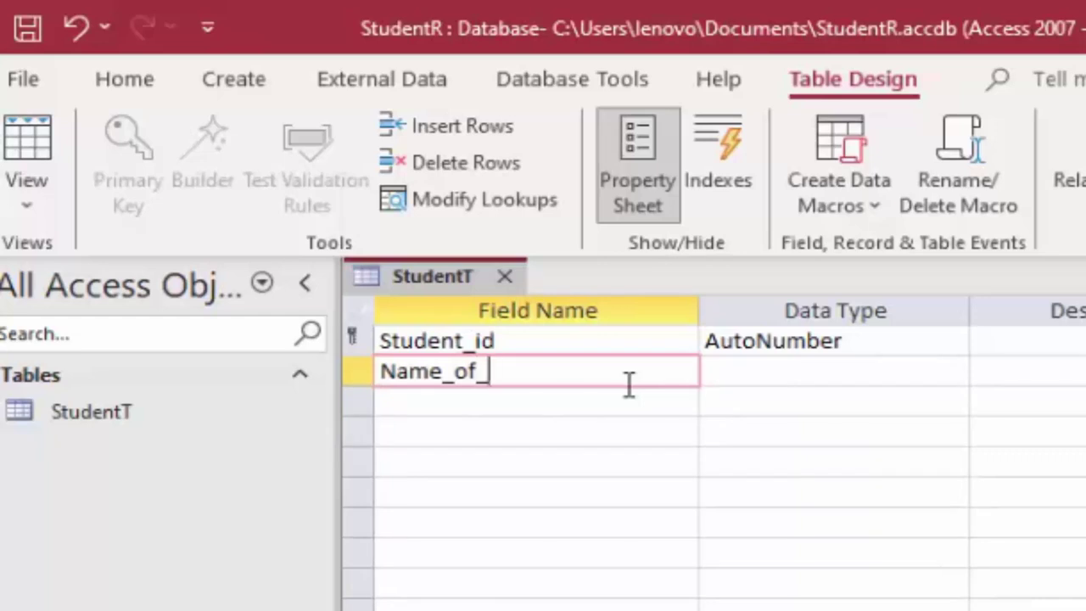
{"action": "type", "text": "Sof"}
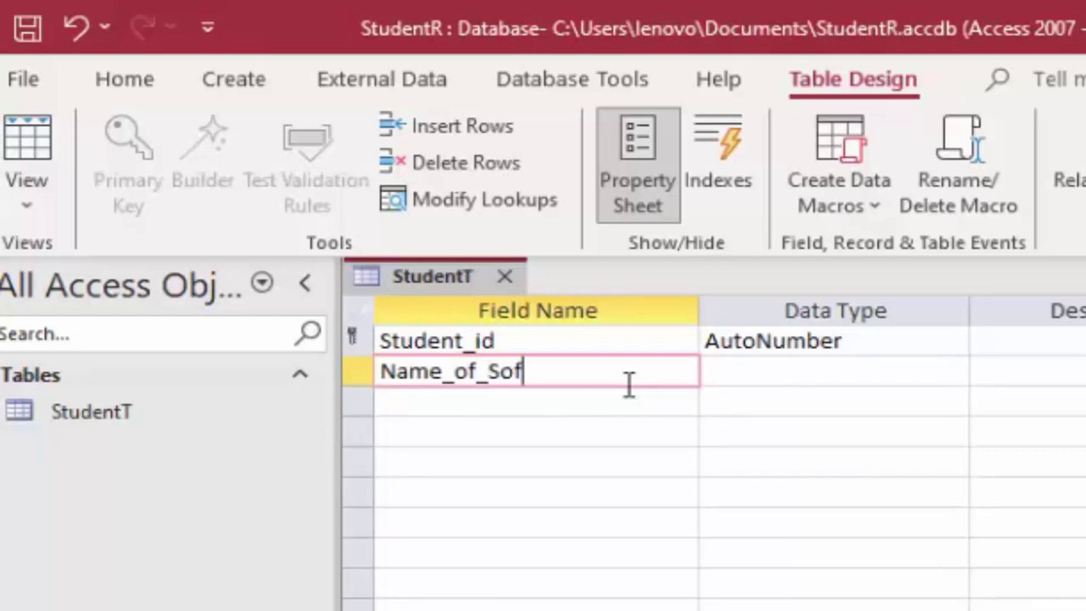
{"action": "type", "text": "tware"}
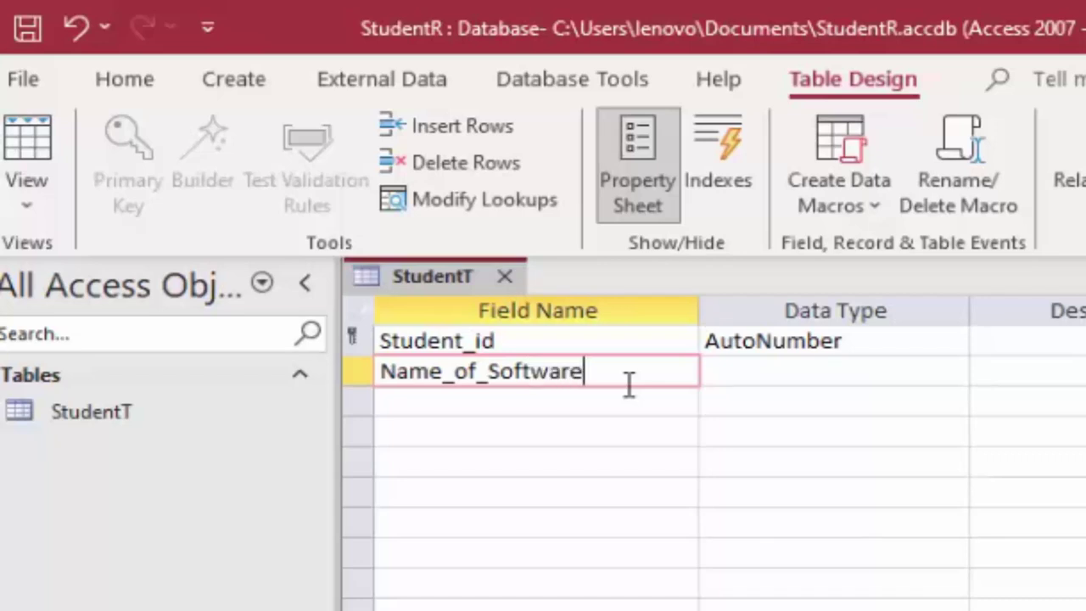
{"action": "key", "text": "BackSpace"}
{"action": "key", "text": "BackSpace"}
{"action": "key", "text": "BackSpace"}
{"action": "key", "text": "BackSpace"}
{"action": "key", "text": "BackSpace"}
{"action": "key", "text": "BackSpace"}
{"action": "key", "text": "BackSpace"}
{"action": "key", "text": "BackSpace"}
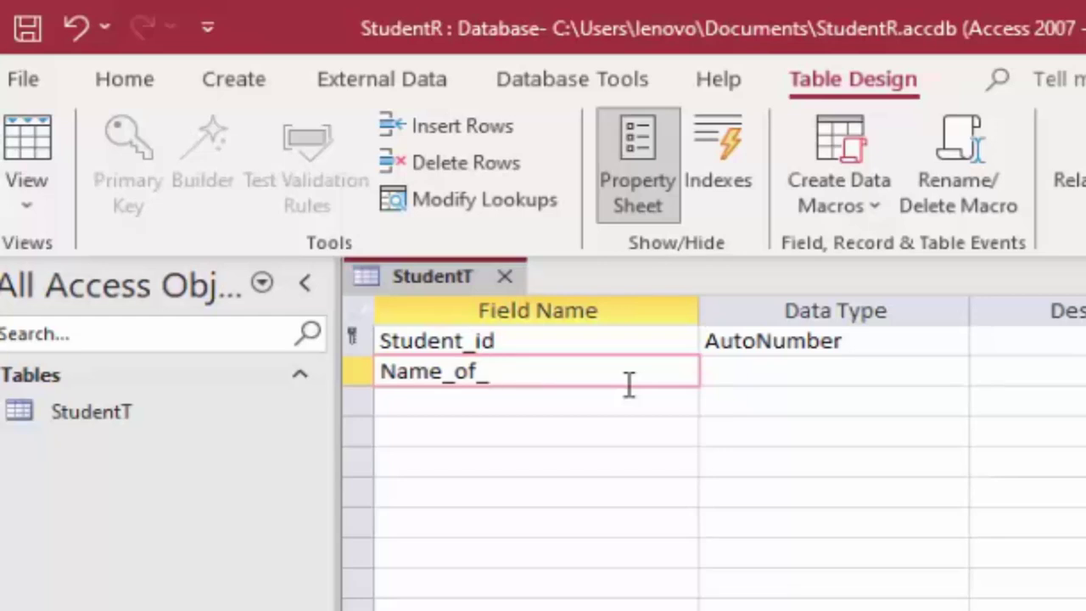
{"action": "type", "text": "Stude"}
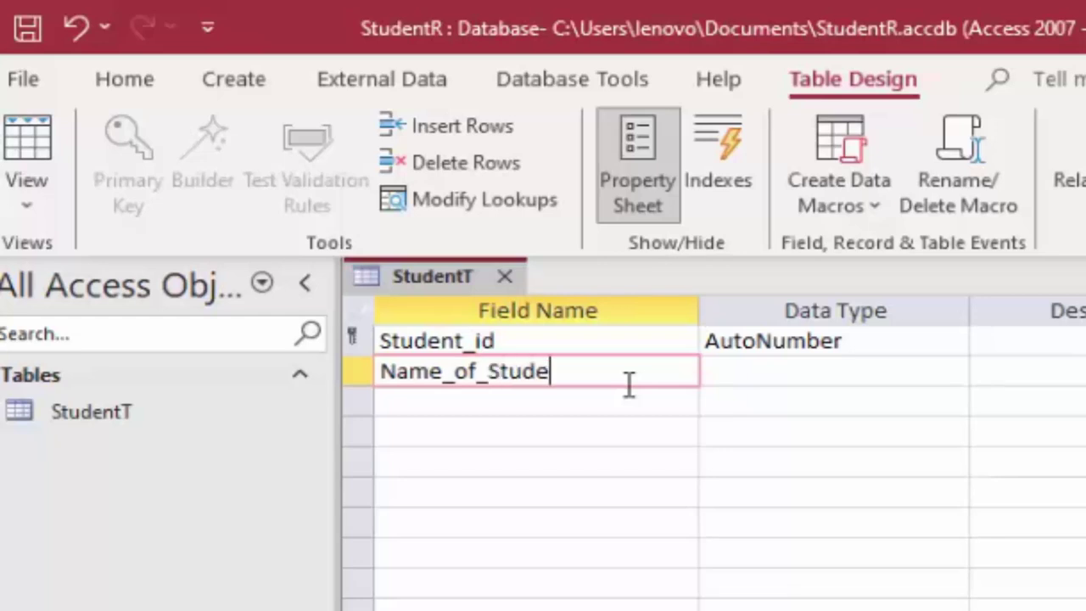
{"action": "type", "text": "nt"}
{"action": "left_click", "coordinate": [807, 373]}
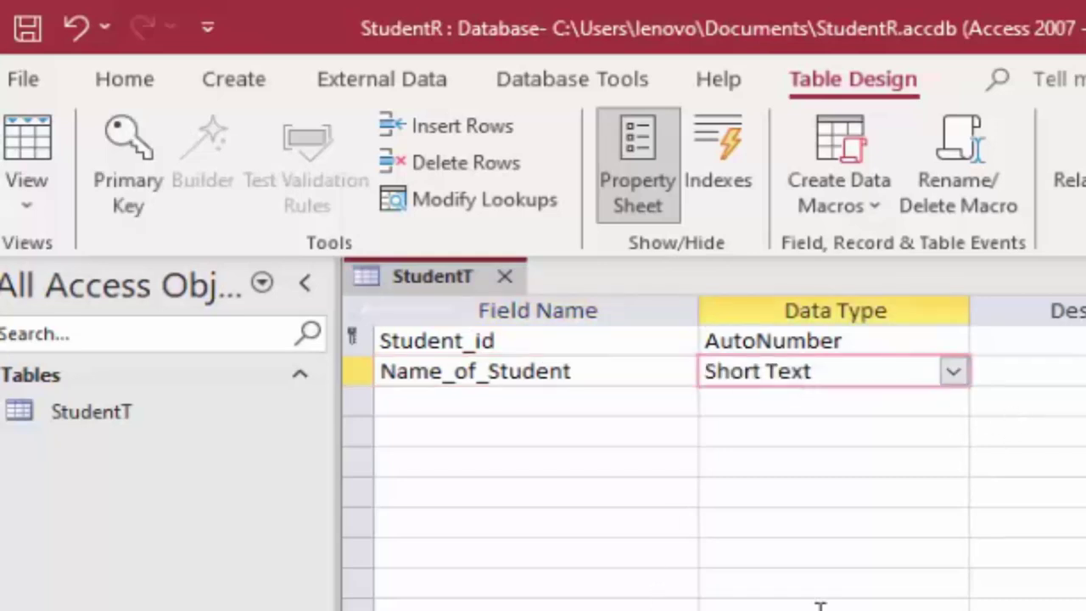
Add Short Text fields Computer, English, Computer, Sst and Maths
{"action": "left_click", "coordinate": [509, 409]}
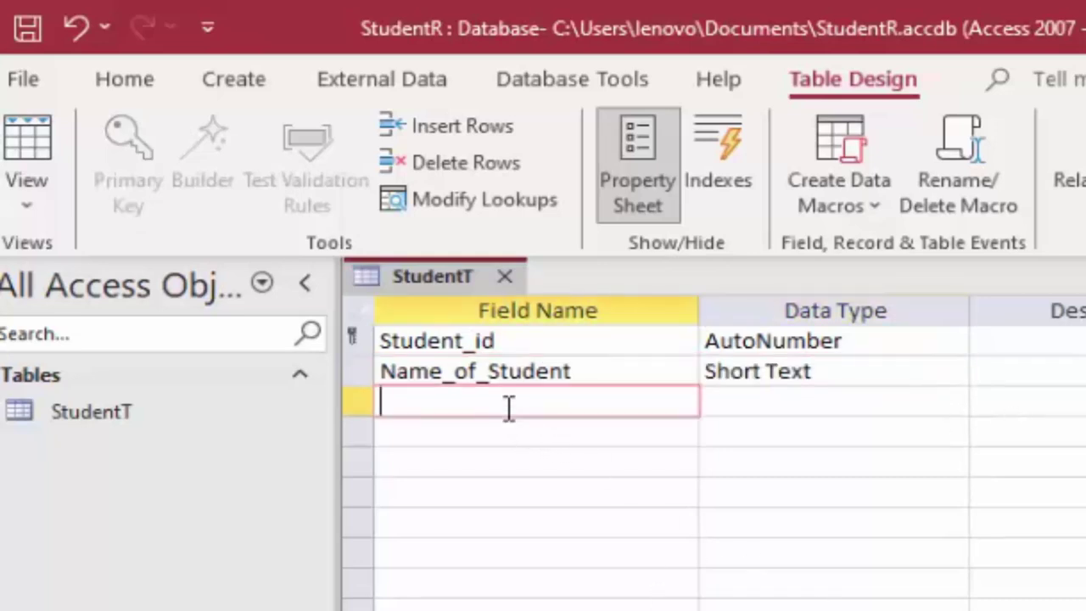
{"action": "type", "text": "C"}
{"action": "type", "text": "o"}
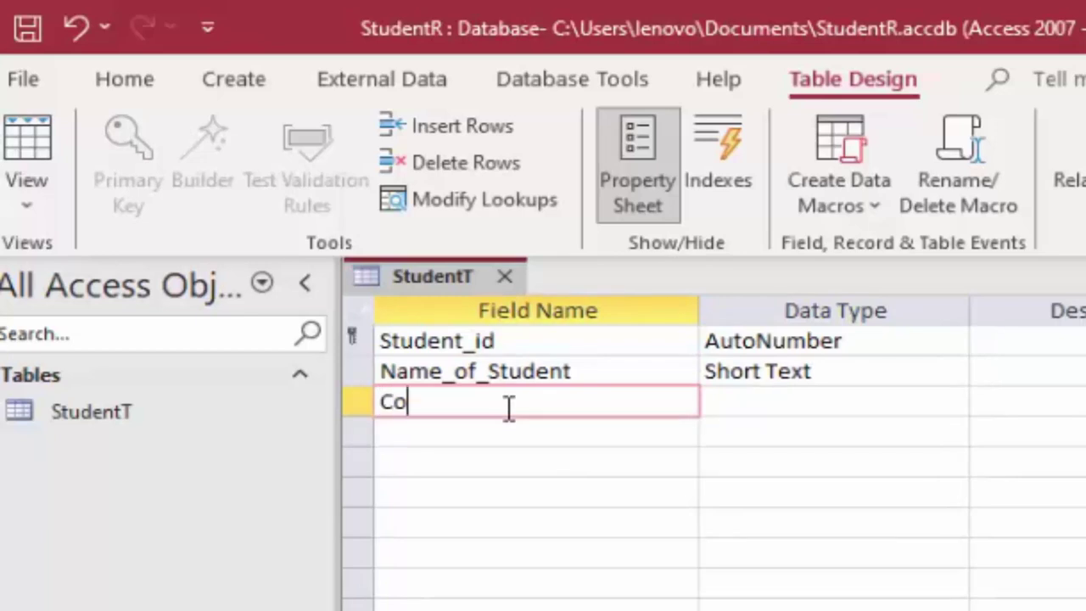
{"action": "type", "text": "mputer"}
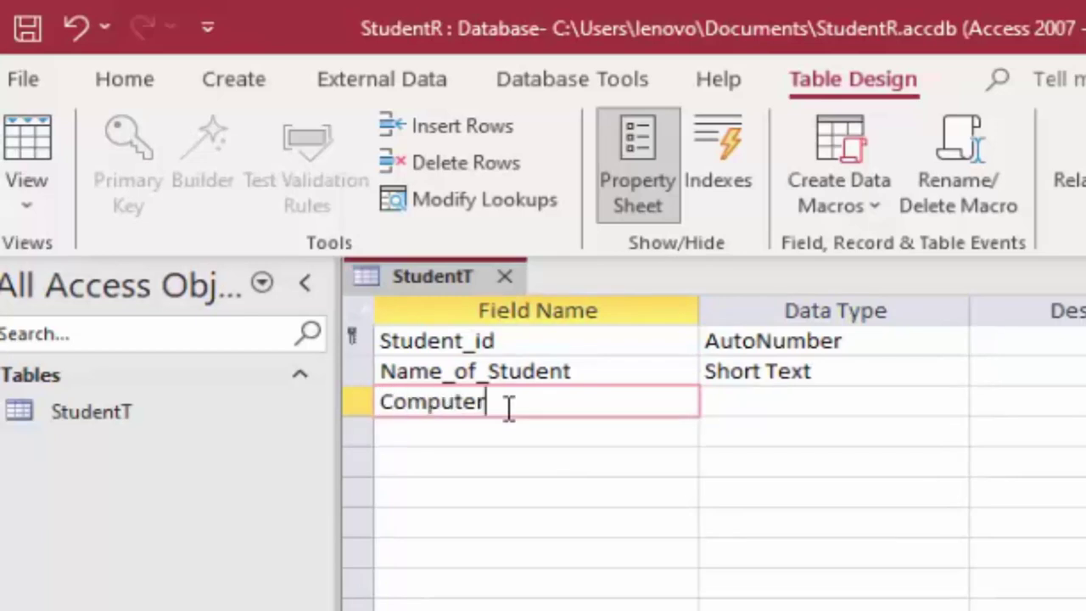
{"action": "key", "text": "Tab"}
{"action": "key", "text": "Tab"}
{"action": "key", "text": "Tab"}
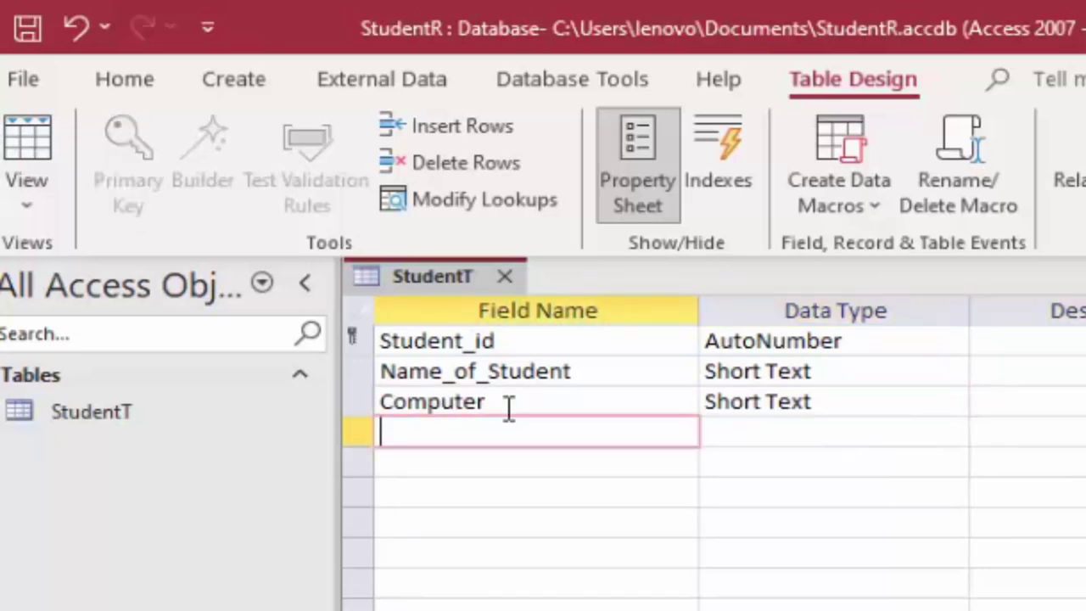
{"action": "type", "text": "En"}
{"action": "type", "text": "glish"}
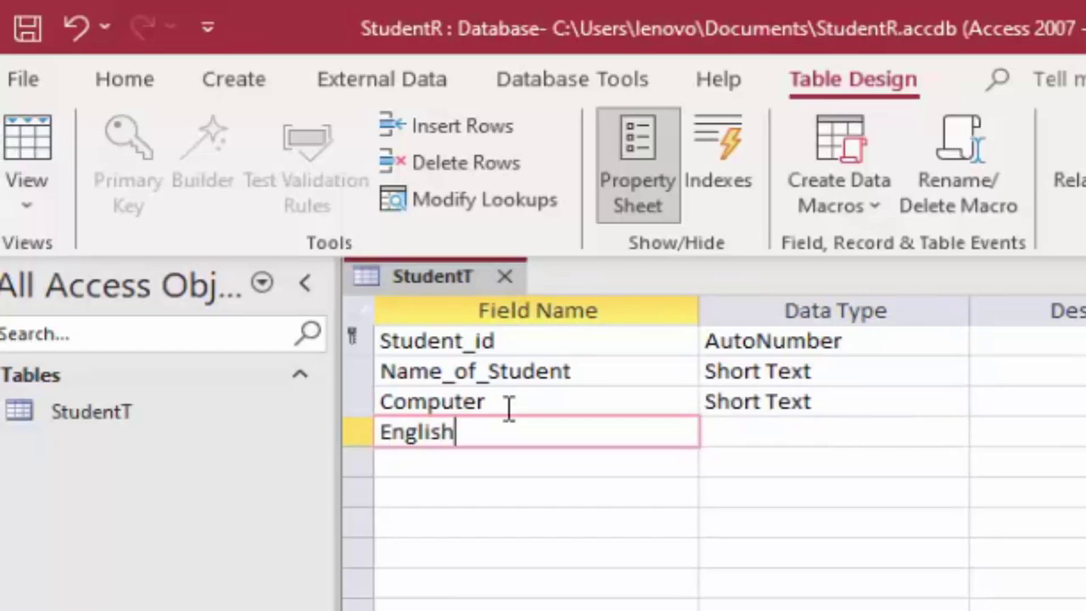
{"action": "key", "text": "Tab"}
{"action": "key", "text": "Tab"}
{"action": "key", "text": "Tab"}
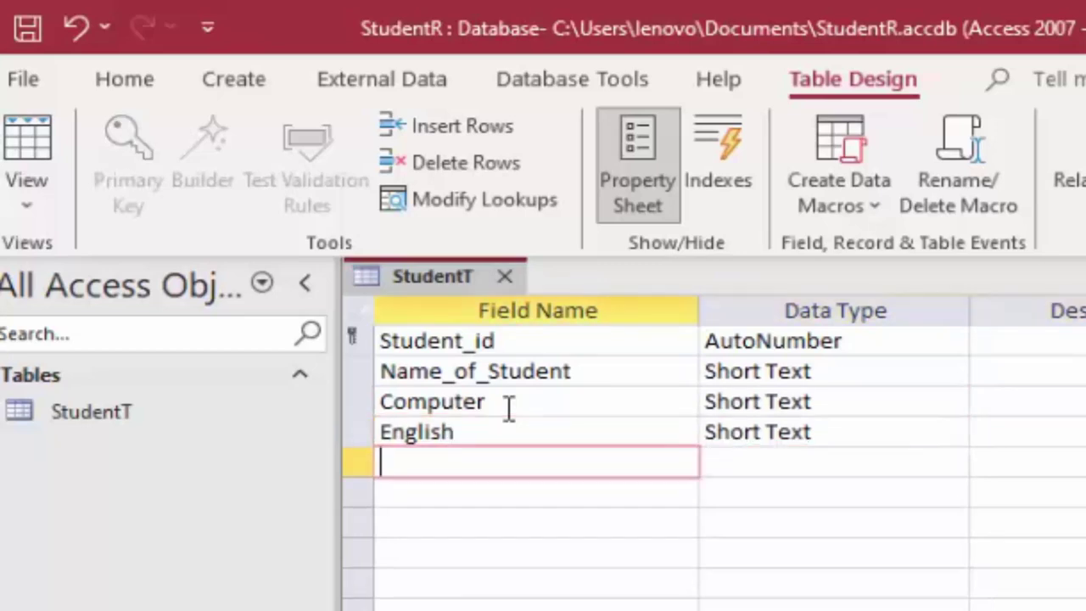
{"action": "type", "text": "Compu"}
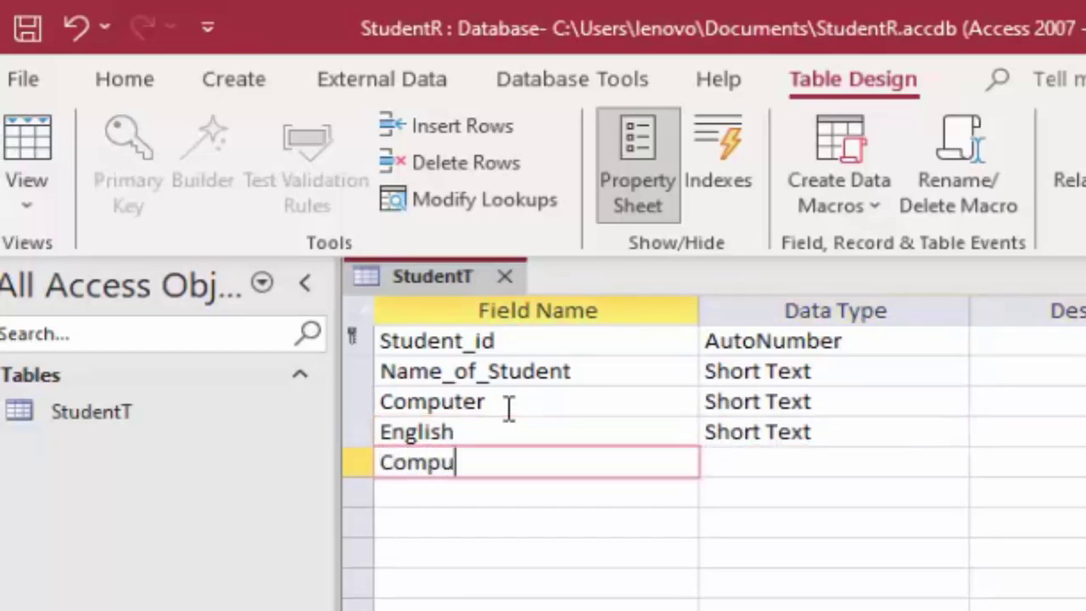
{"action": "type", "text": "ter"}
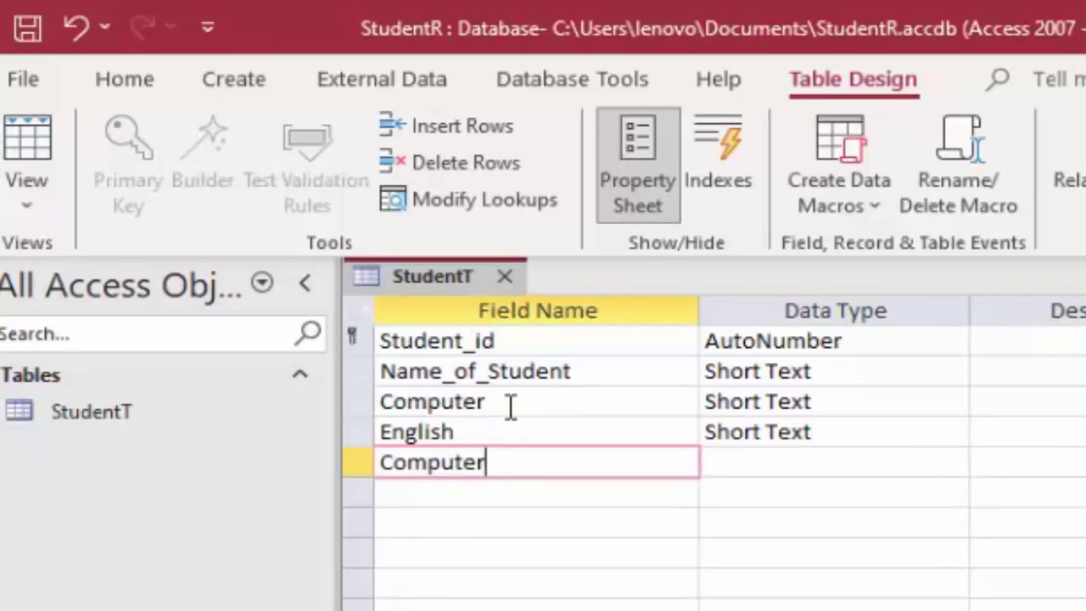
{"action": "left_click", "coordinate": [793, 462]}
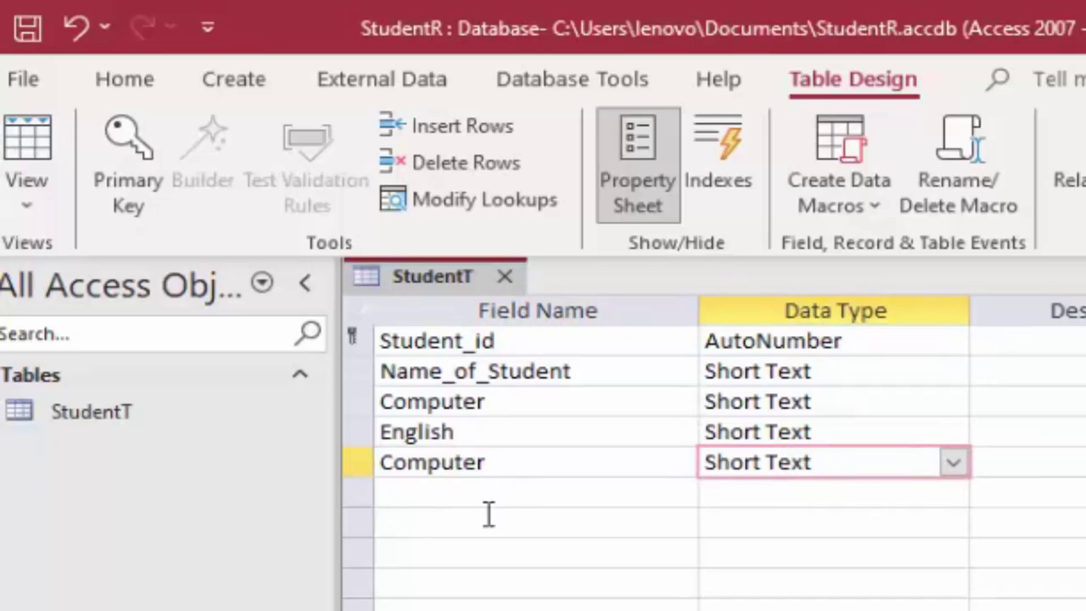
{"action": "left_click", "coordinate": [499, 493]}
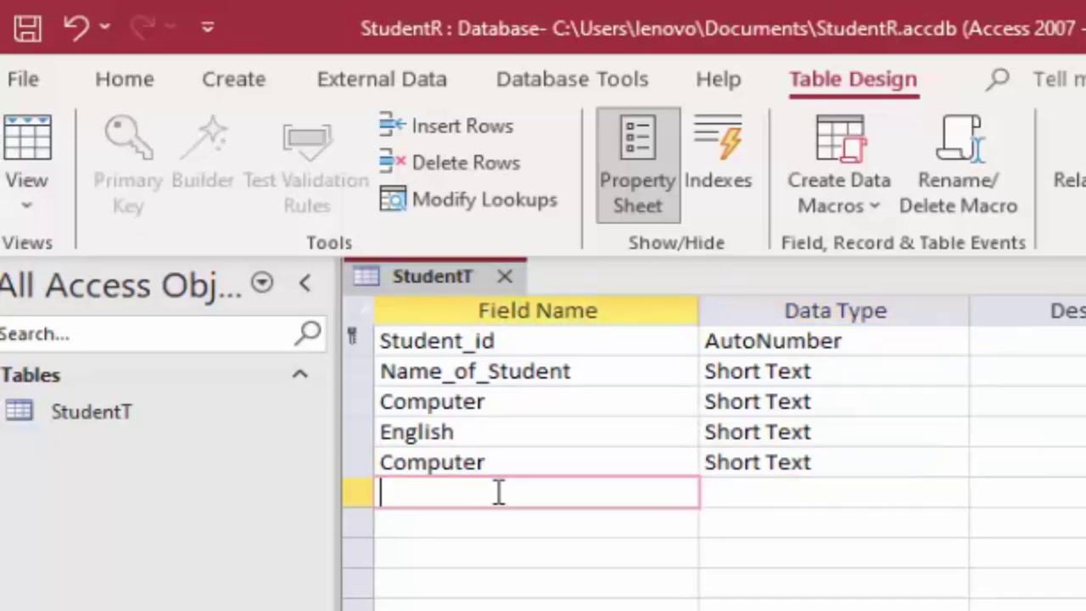
{"action": "type", "text": "Ss"}
{"action": "type", "text": "t"}
{"action": "left_click", "coordinate": [480, 523]}
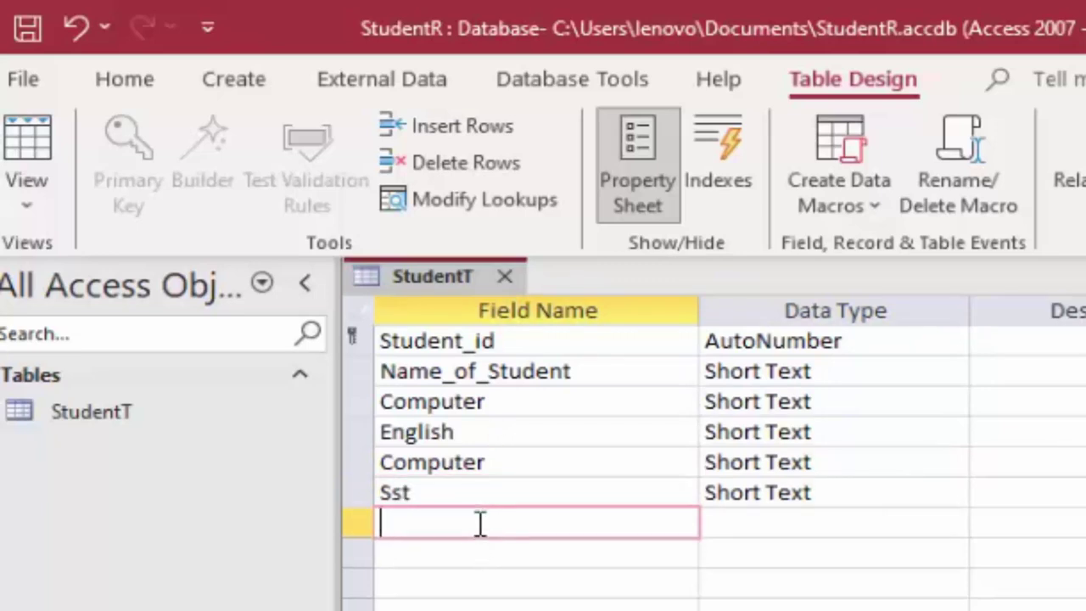
{"action": "type", "text": "M"}
{"action": "type", "text": "aths"}
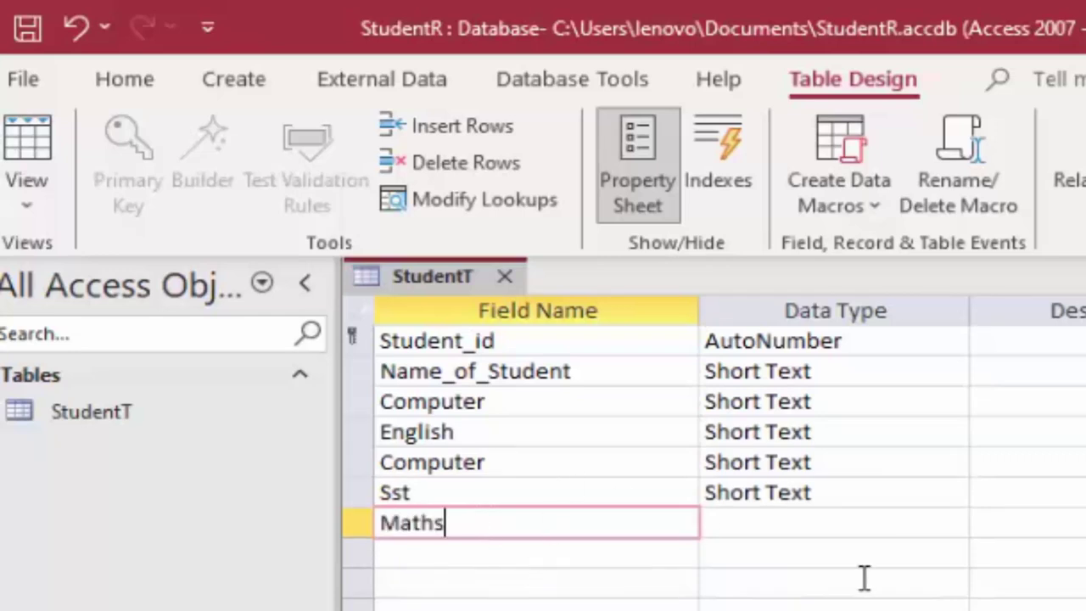
{"action": "left_click", "coordinate": [862, 524]}
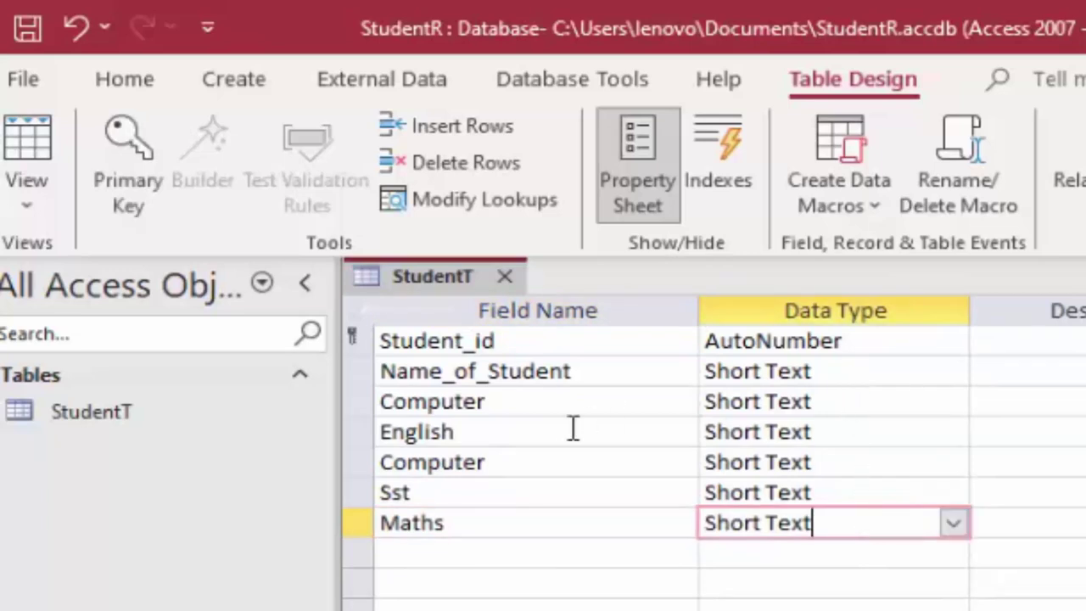
Set the Computer, English and second Computer fields to the Number data type
{"action": "left_click", "coordinate": [864, 403]}
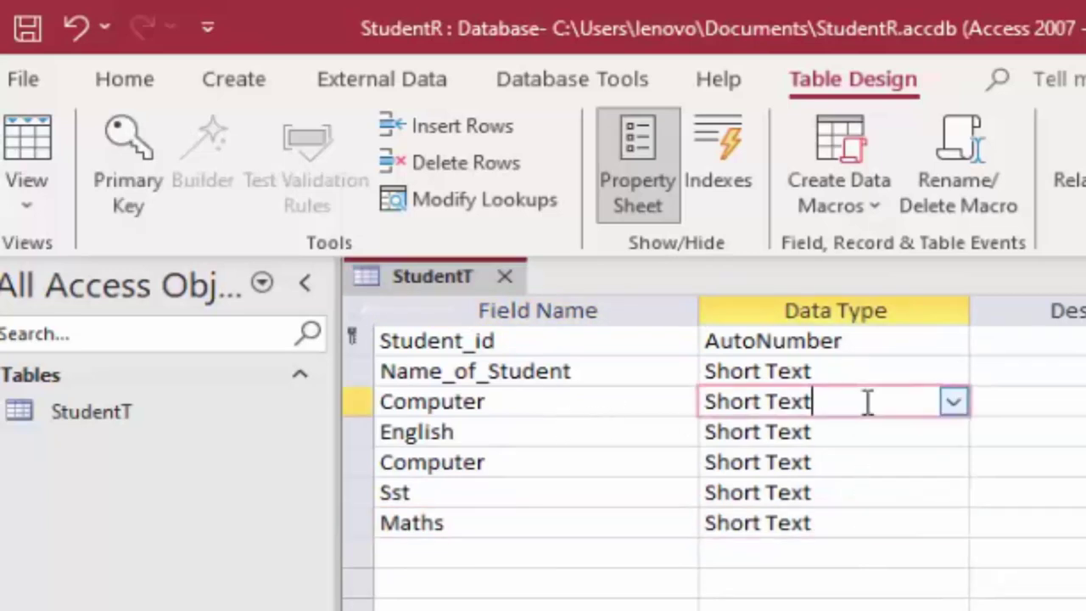
{"action": "left_click", "coordinate": [952, 403]}
{"action": "left_click", "coordinate": [855, 494]}
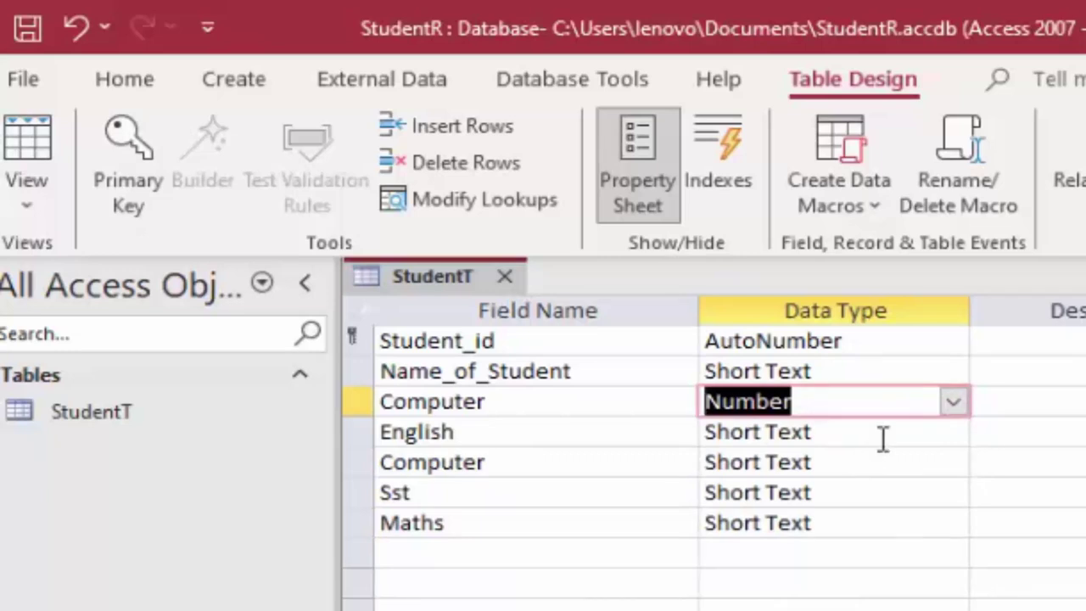
{"action": "left_click", "coordinate": [883, 434]}
{"action": "left_click", "coordinate": [952, 433]}
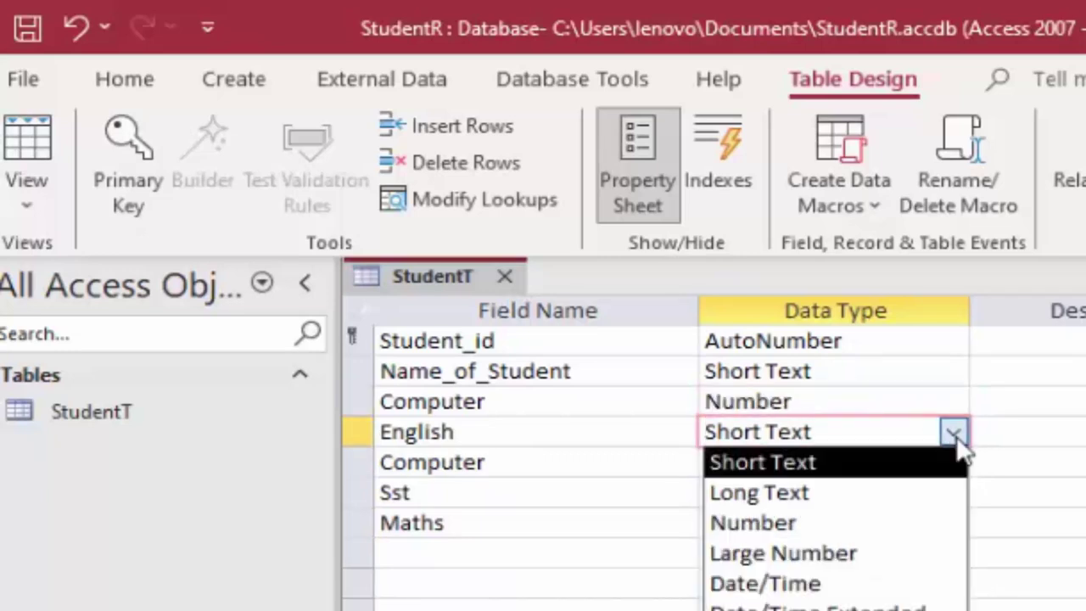
{"action": "left_click", "coordinate": [897, 523]}
{"action": "left_click", "coordinate": [899, 462]}
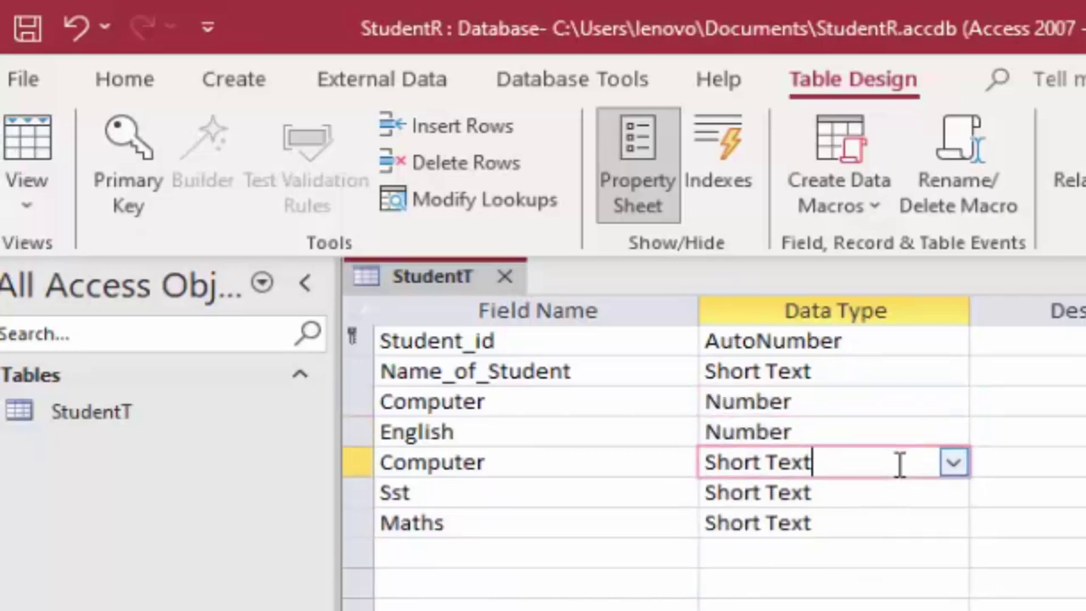
{"action": "left_click", "coordinate": [959, 465]}
{"action": "left_click", "coordinate": [877, 552]}
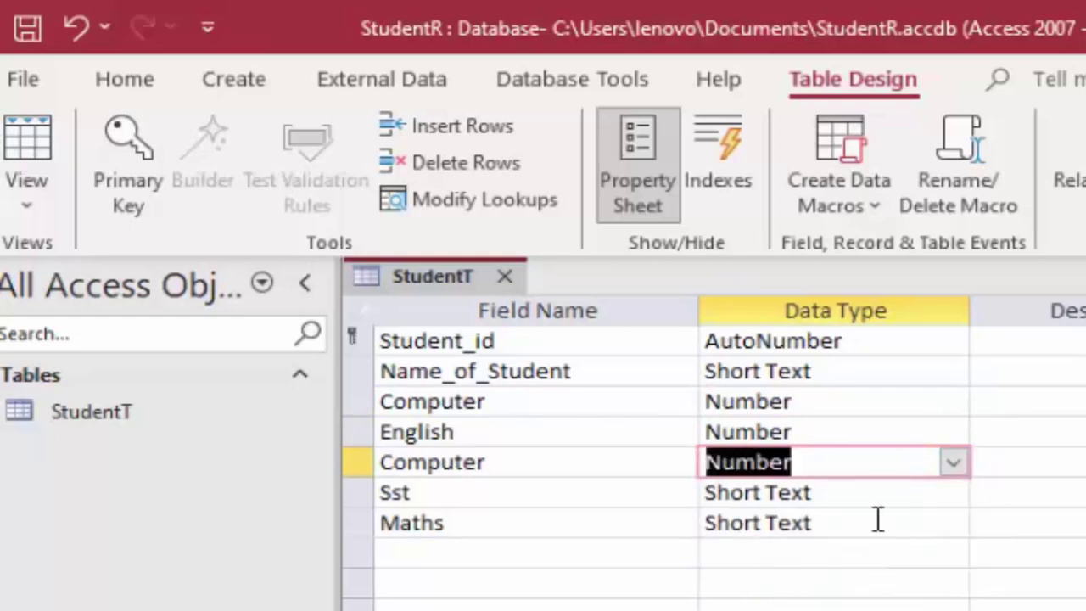
Set Sst and Maths to Number and switch out of Design View
{"action": "left_click", "coordinate": [877, 492]}
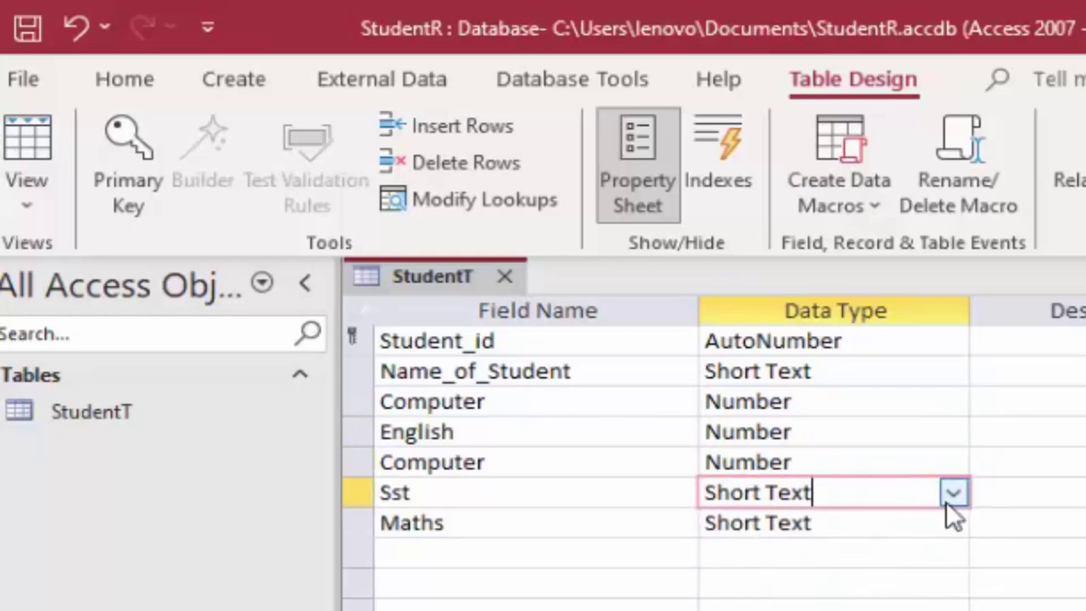
{"action": "left_click", "coordinate": [953, 494]}
{"action": "left_click", "coordinate": [758, 492]}
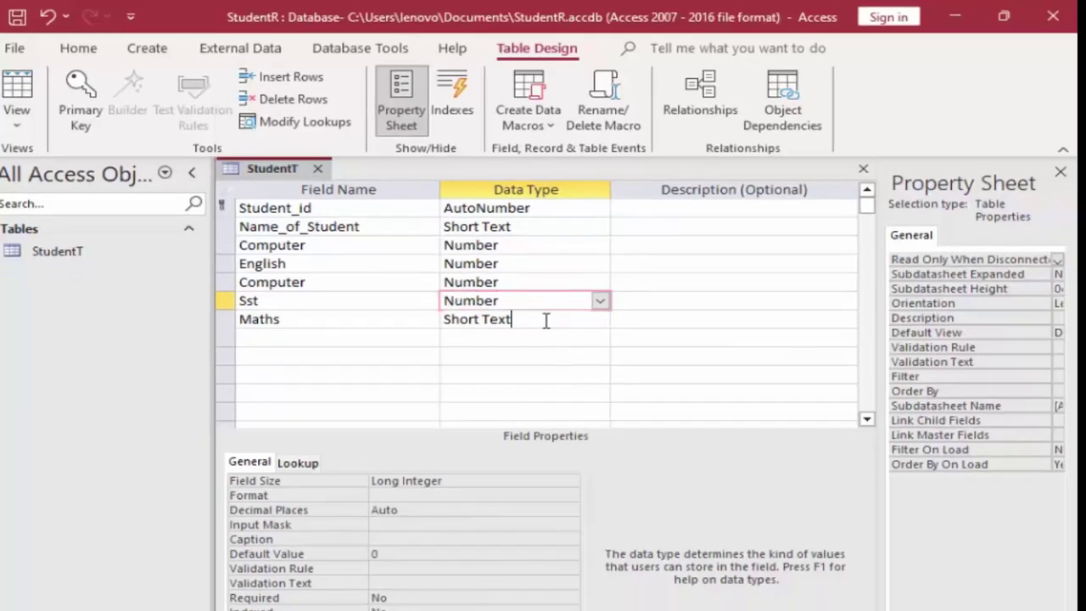
{"action": "left_click", "coordinate": [738, 439]}
{"action": "left_click", "coordinate": [599, 321]}
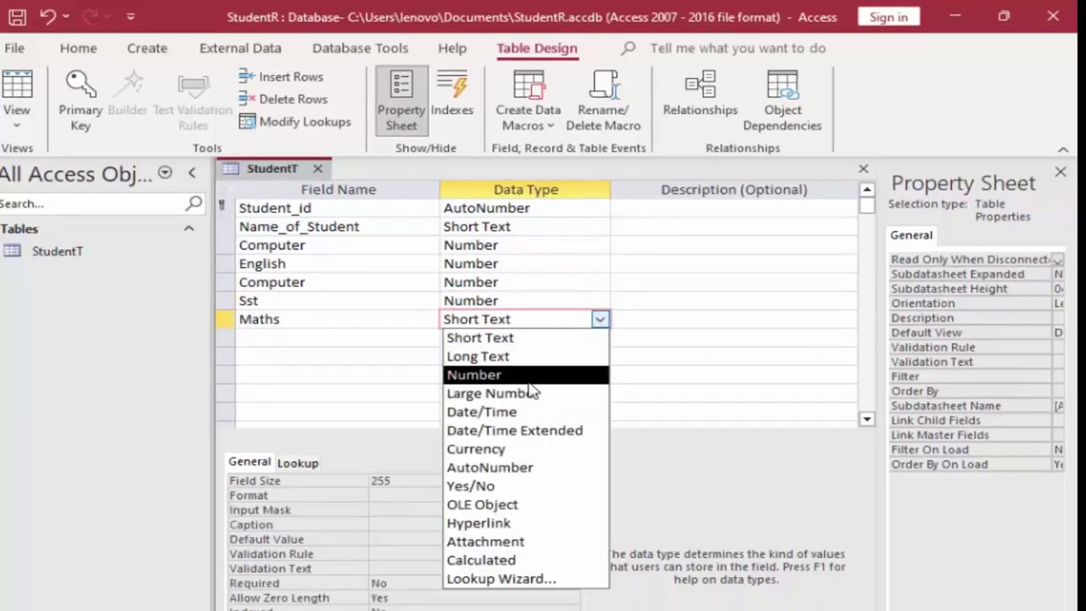
{"action": "left_click", "coordinate": [479, 374]}
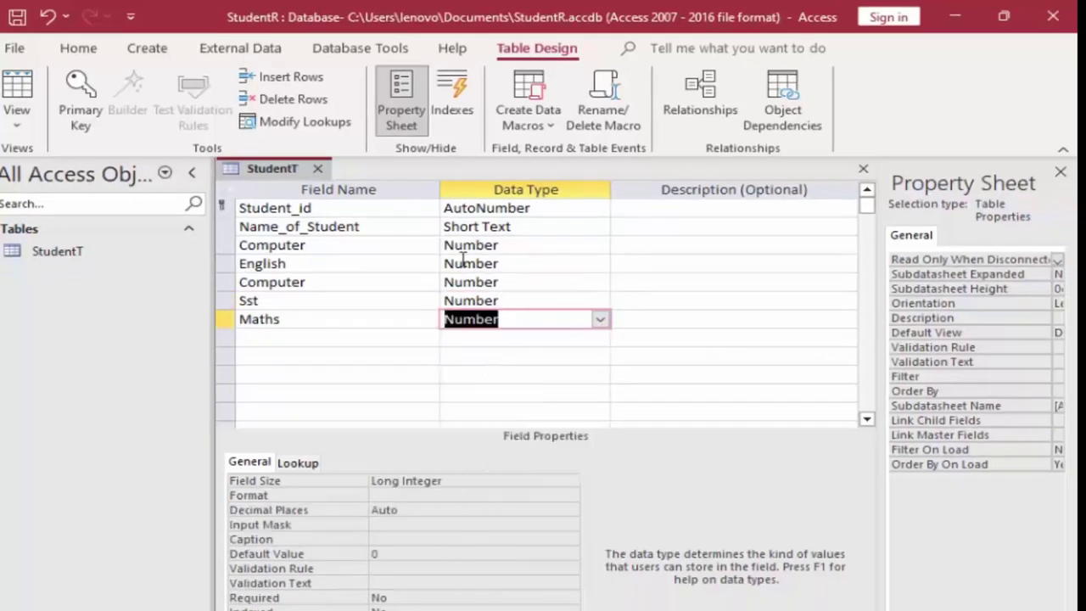
{"action": "left_click", "coordinate": [17, 89]}
Rename the duplicate second Computer field to Science and switch to Datasheet view
{"action": "left_click", "coordinate": [494, 424]}
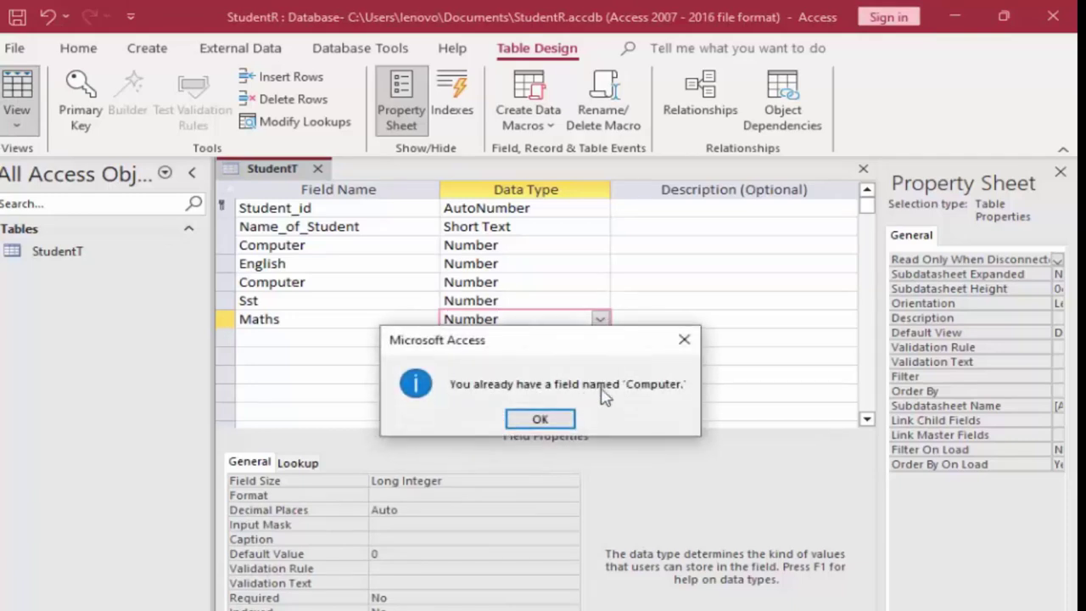
{"action": "left_click", "coordinate": [569, 424]}
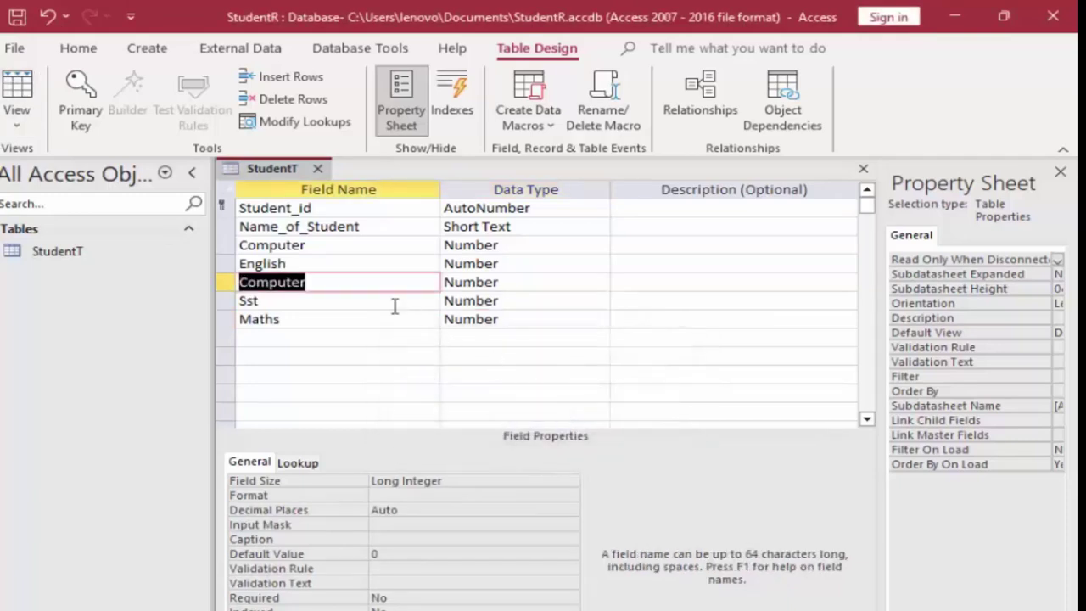
{"action": "key", "text": "BackSpace"}
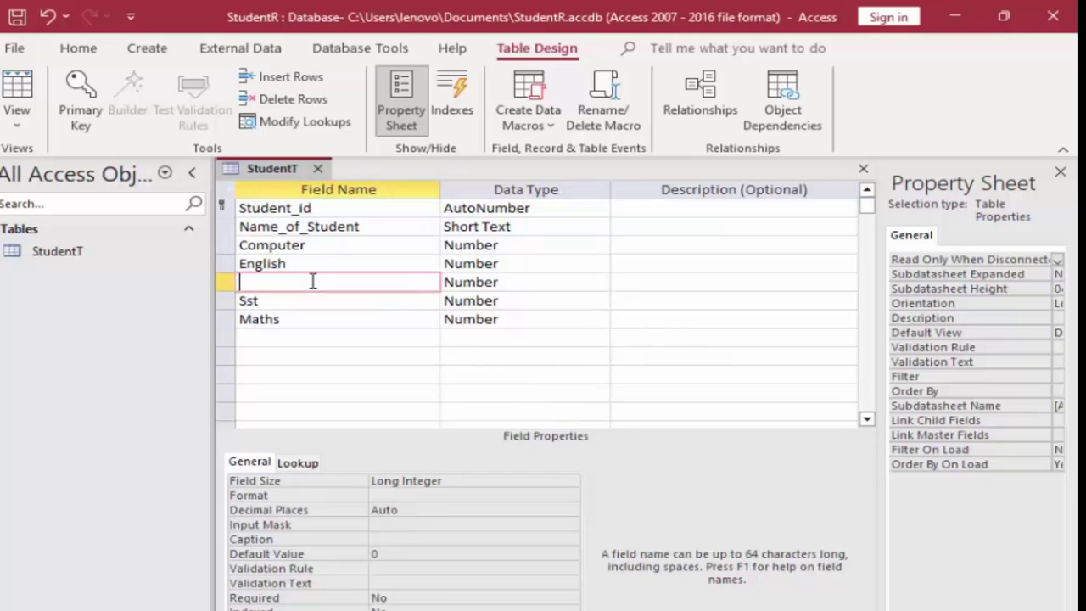
{"action": "type", "text": "Scie"}
{"action": "type", "text": "nce"}
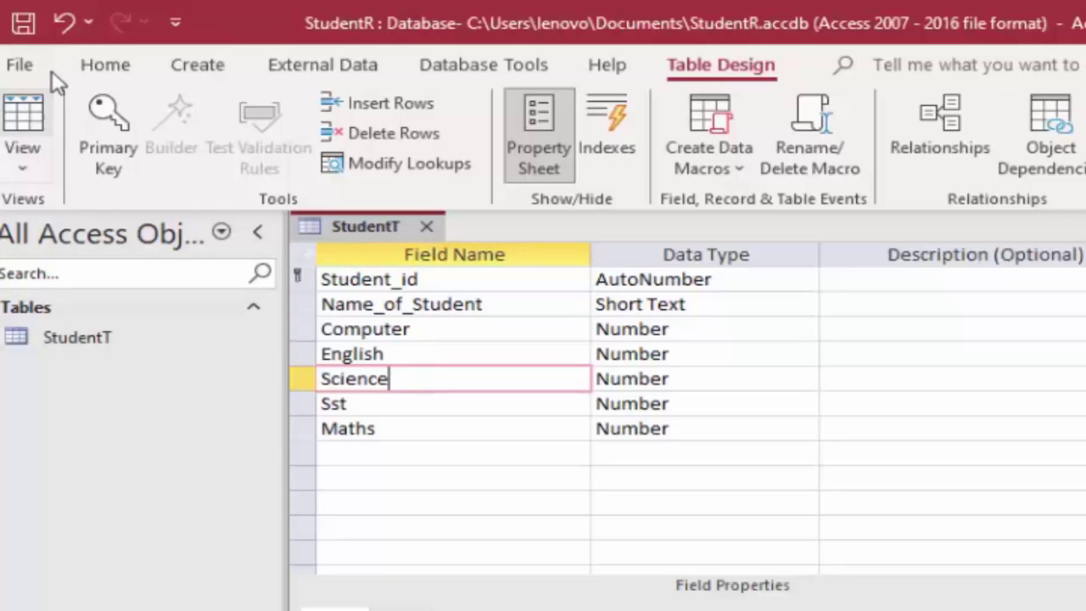
{"action": "left_click", "coordinate": [16, 93]}
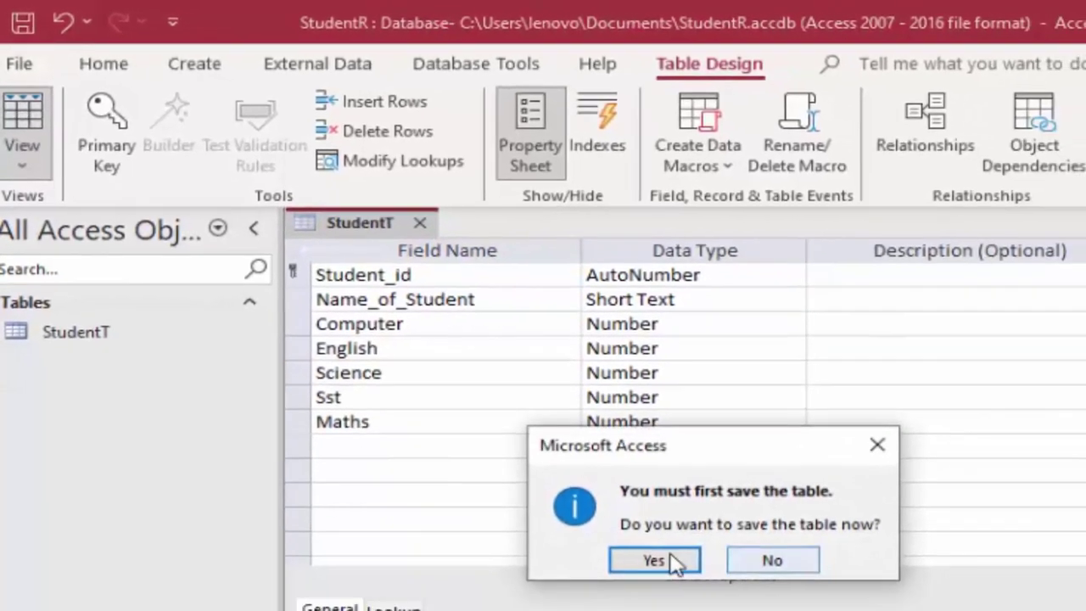
Save the table, widen Name_of_Student, and enter the first student with marks 45, 66, 77, 45, 77
{"action": "left_click", "coordinate": [711, 605]}
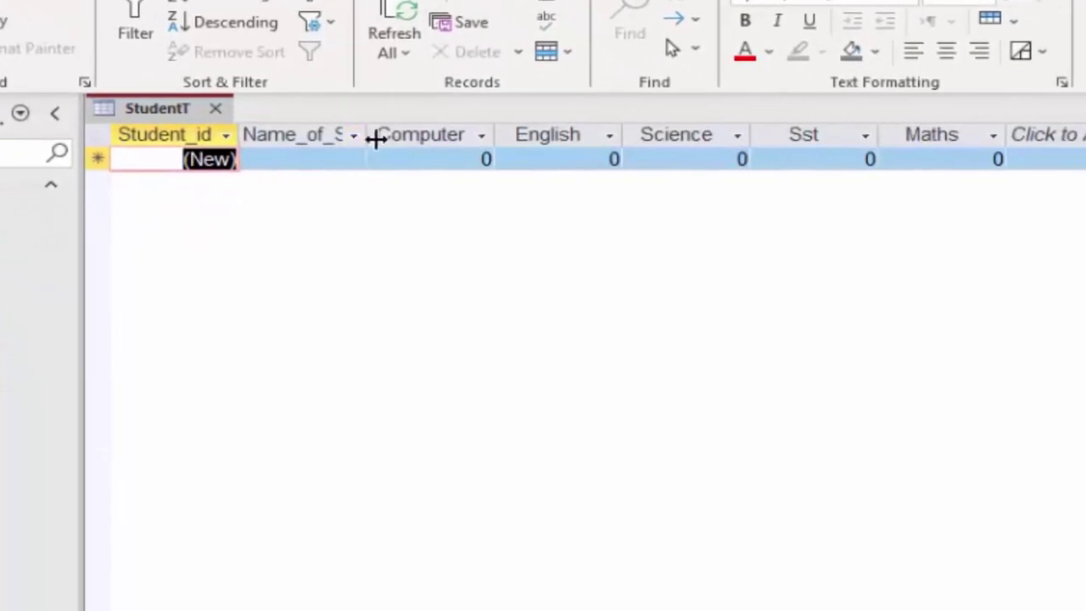
{"action": "left_click", "coordinate": [378, 137]}
{"action": "double_click", "coordinate": [376, 142]}
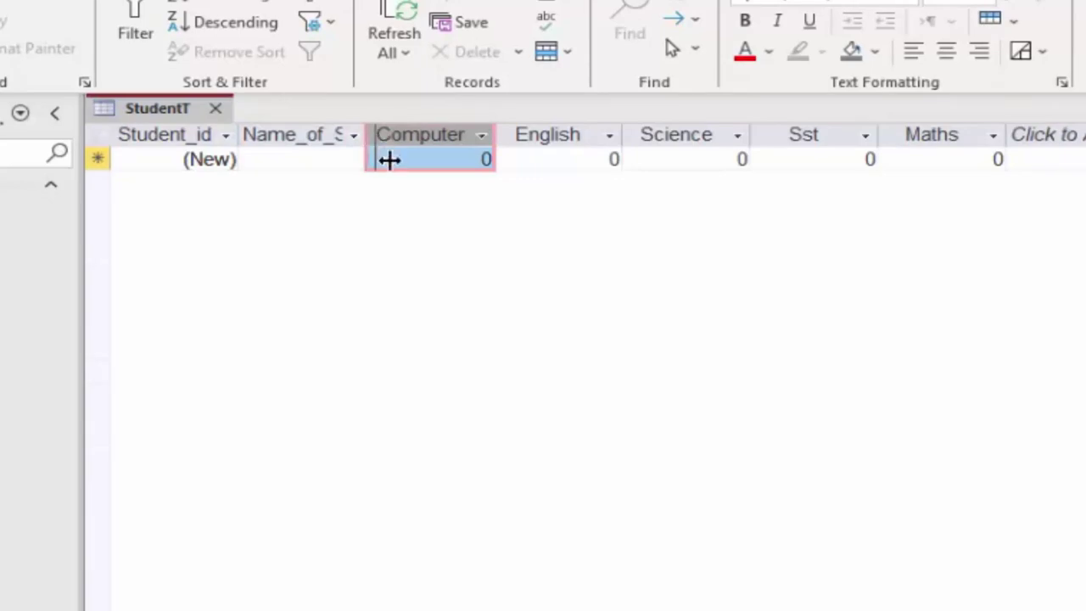
{"action": "left_click", "coordinate": [371, 159]}
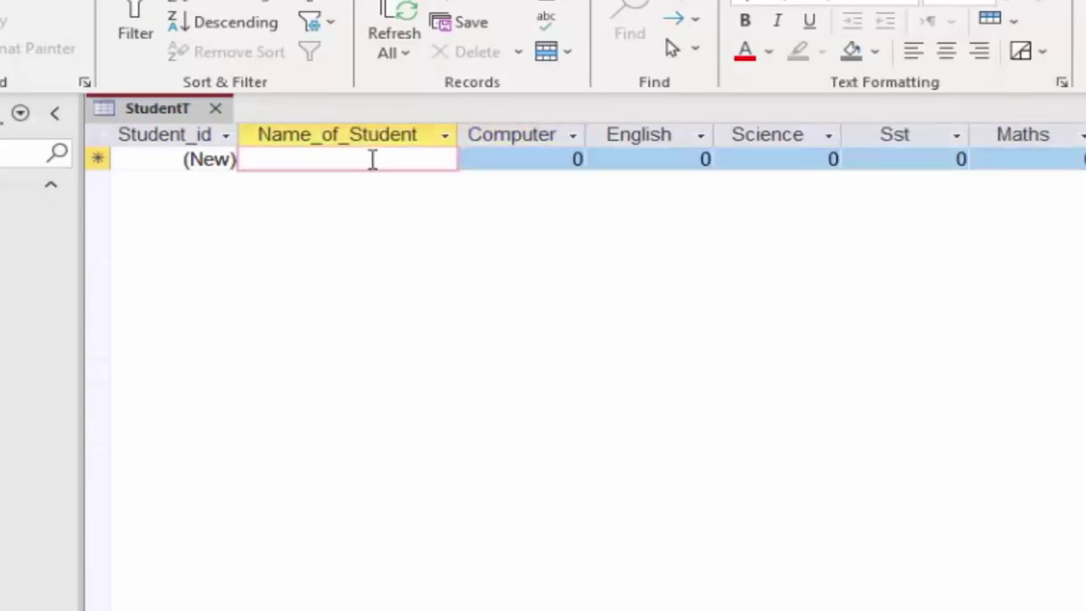
{"action": "type", "text": "Gau"}
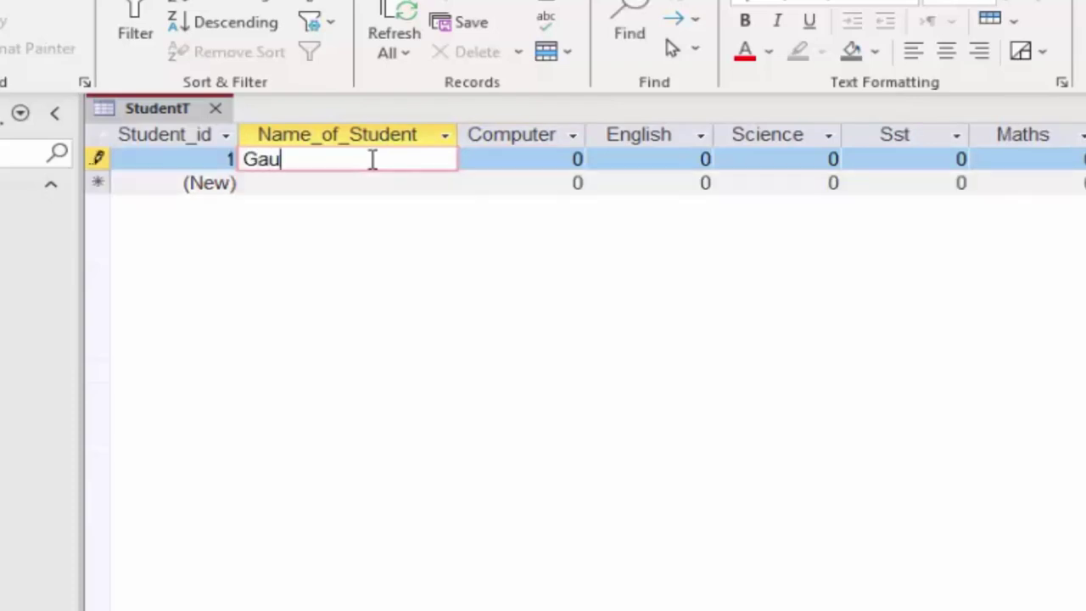
{"action": "type", "text": "rav"}
{"action": "key", "text": "Tab"}
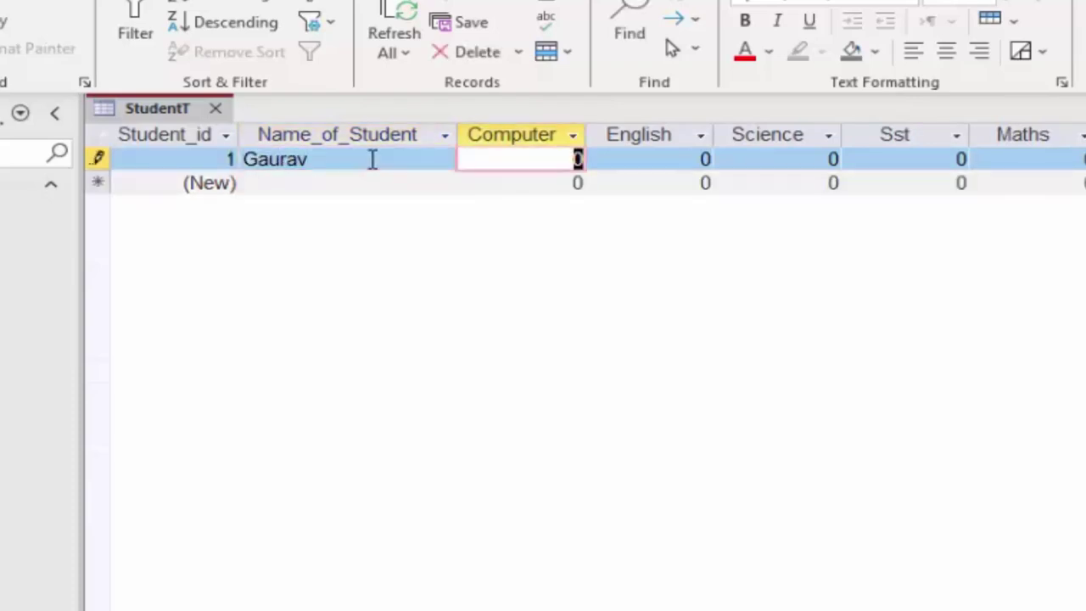
{"action": "type", "text": "45"}
{"action": "key", "text": "Tab"}
{"action": "type", "text": "6"}
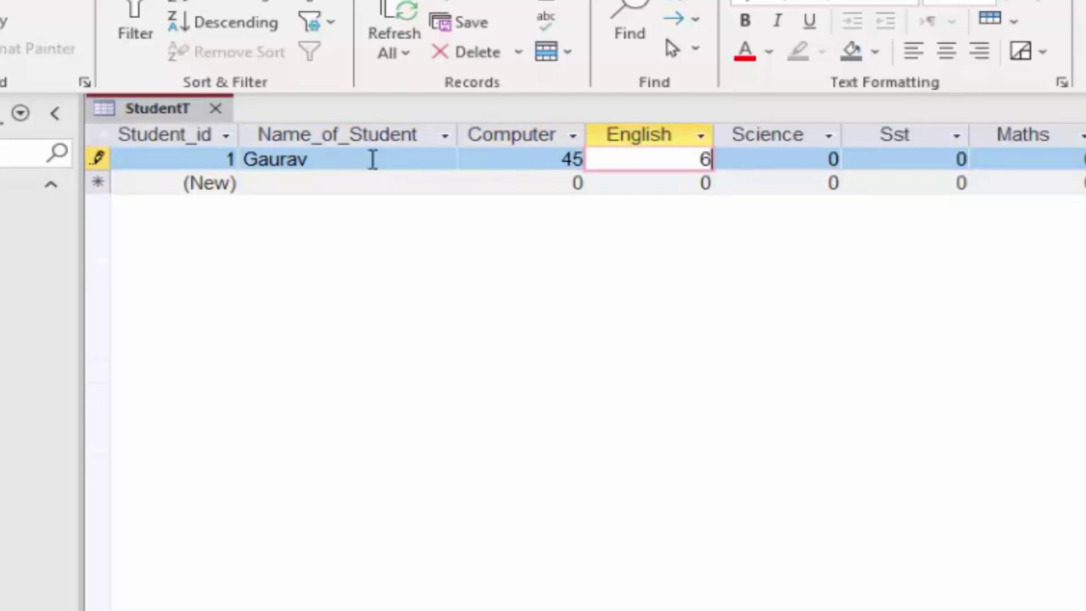
{"action": "type", "text": "6"}
{"action": "key", "text": "Tab"}
{"action": "type", "text": "77"}
{"action": "key", "text": "Tab"}
{"action": "type", "text": "4"}
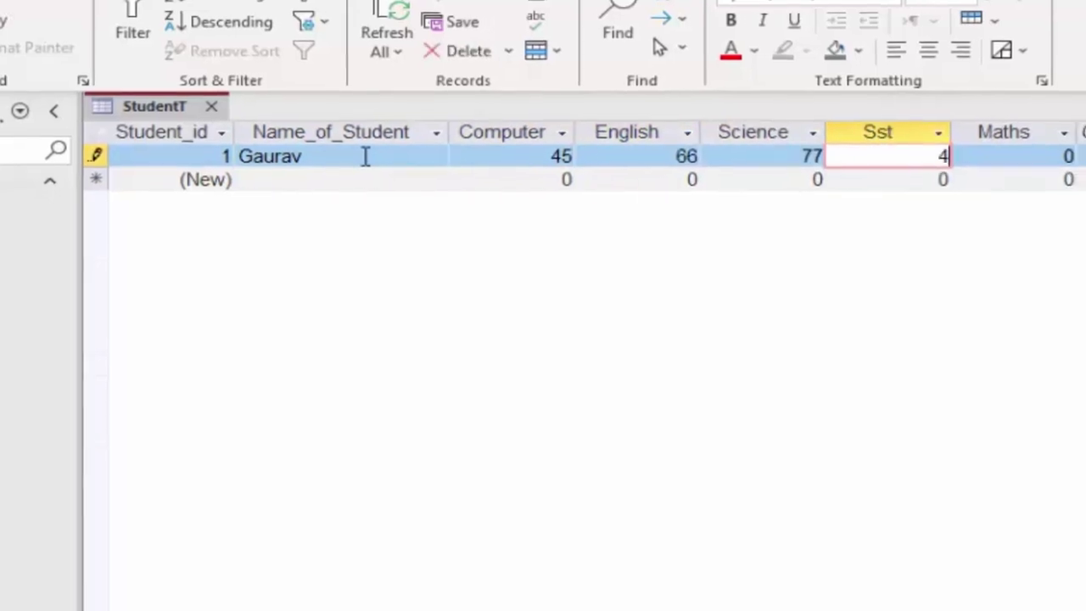
{"action": "type", "text": "5"}
{"action": "key", "text": "Tab"}
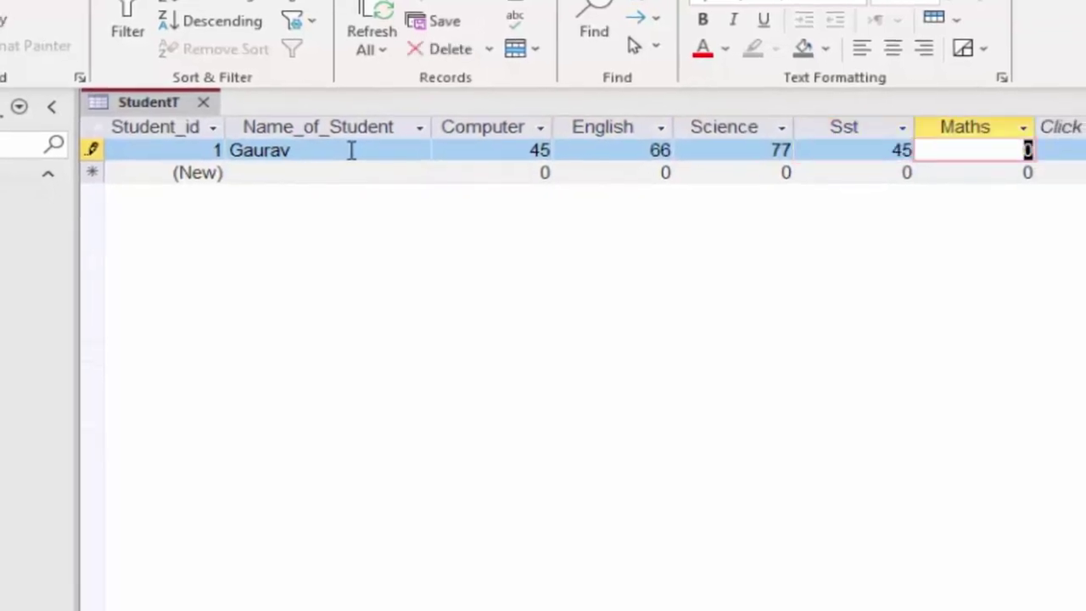
{"action": "type", "text": "77"}
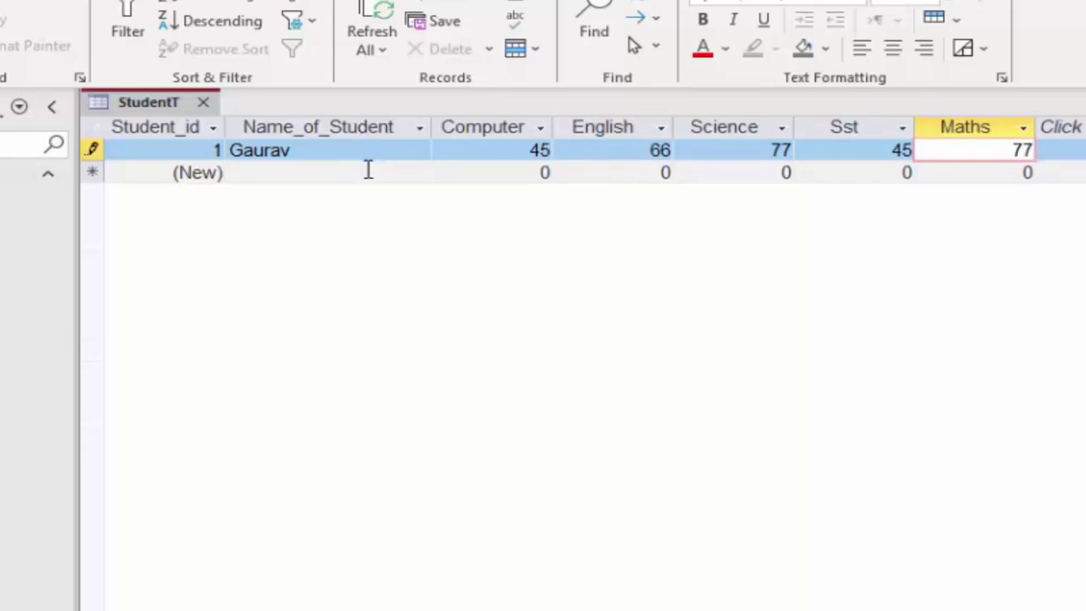
Enter the second student's name with marks 45, 67, 88, 34, 34
{"action": "left_click", "coordinate": [366, 170]}
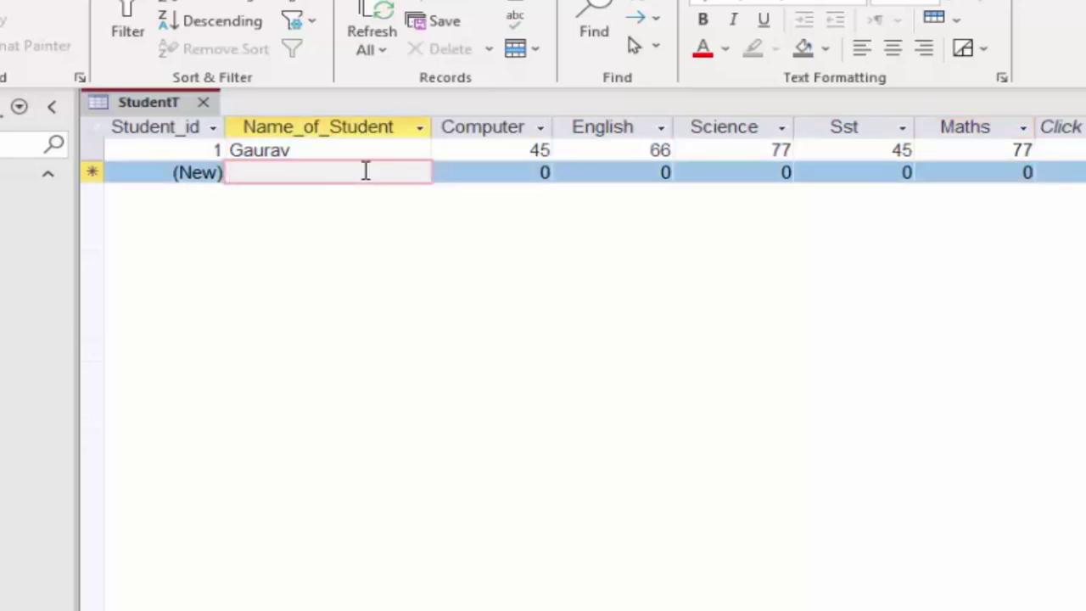
{"action": "type", "text": "Su"}
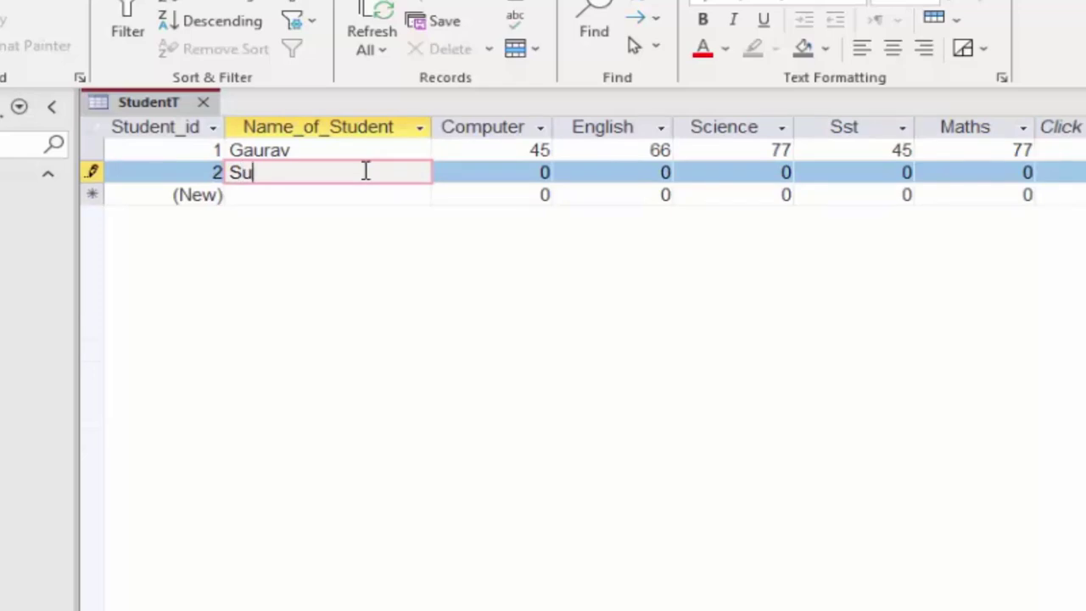
{"action": "type", "text": "raj"}
{"action": "key", "text": "Tab"}
{"action": "type", "text": "45"}
{"action": "key", "text": "Tab"}
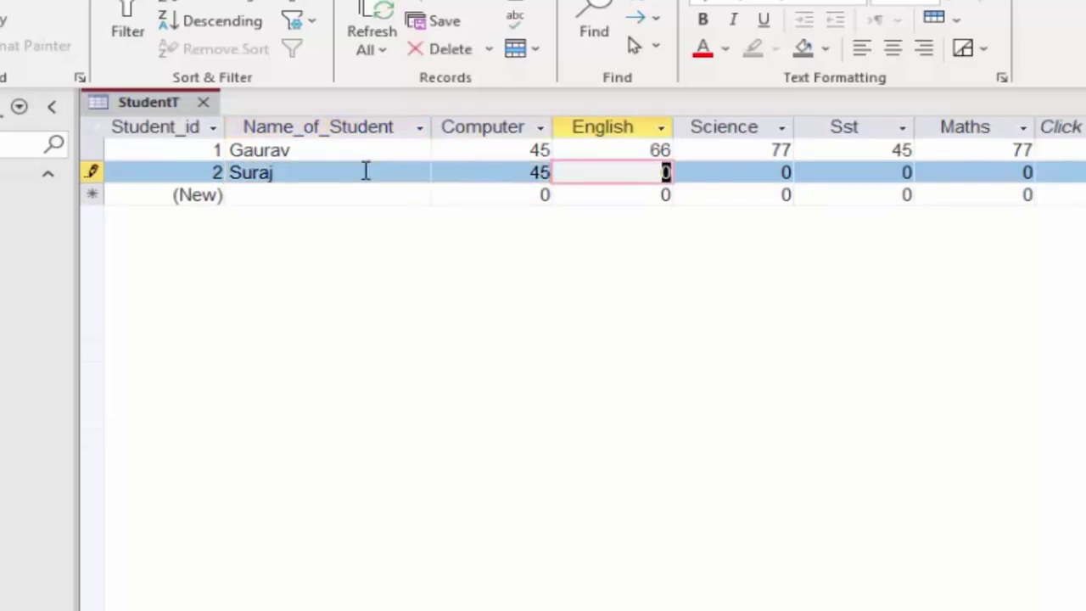
{"action": "type", "text": "67"}
{"action": "key", "text": "Tab"}
{"action": "type", "text": "88"}
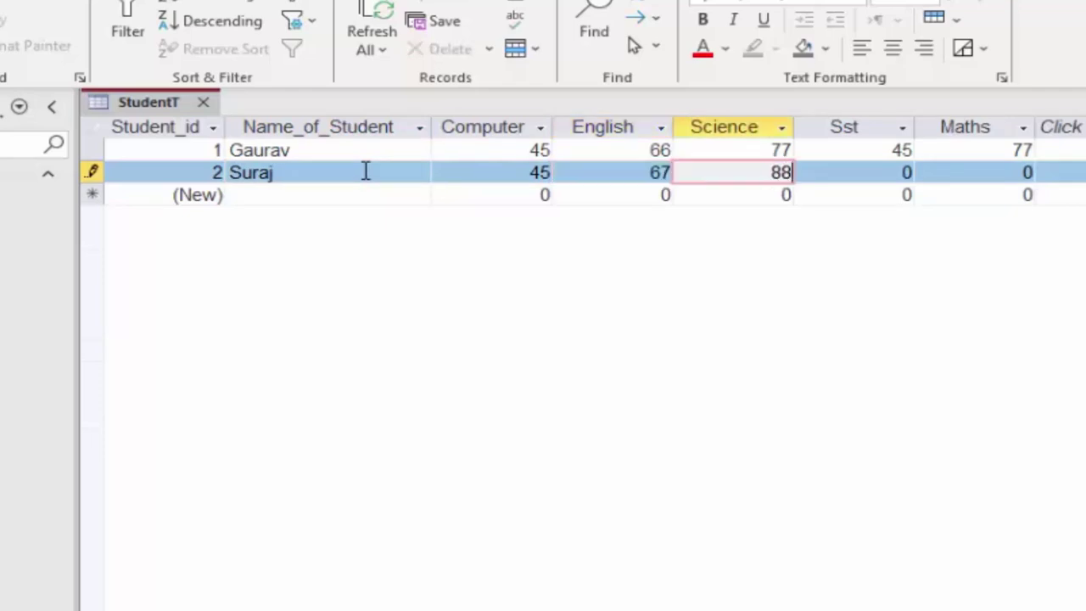
{"action": "key", "text": "Tab"}
{"action": "type", "text": "34"}
{"action": "key", "text": "Tab"}
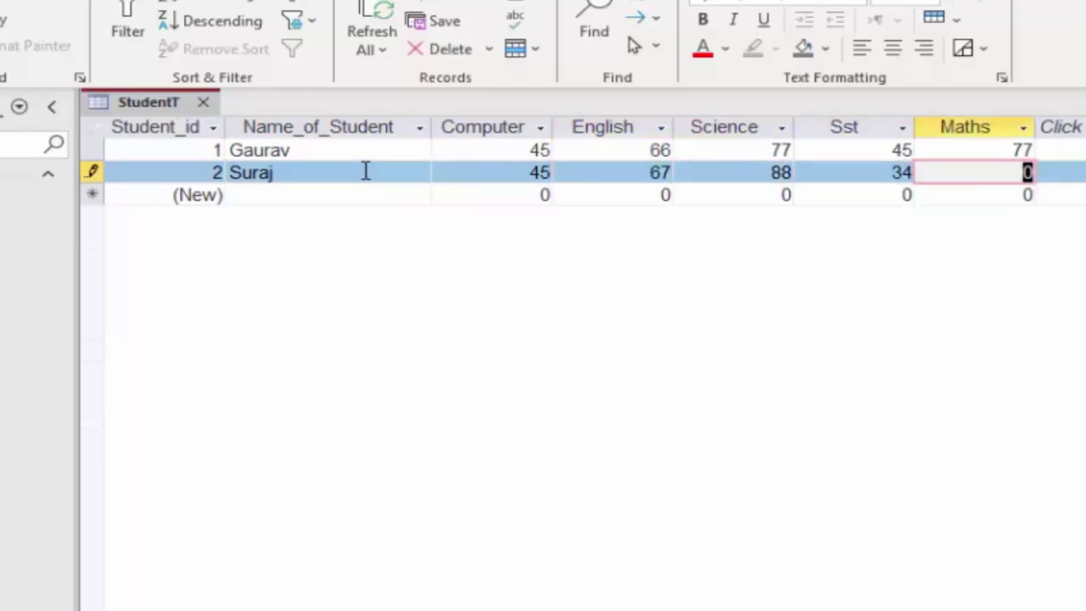
{"action": "type", "text": "34"}
Enter the third student's name with marks 23, 5, 66, 77, 88 and commit the record
{"action": "key", "text": "Tab"}
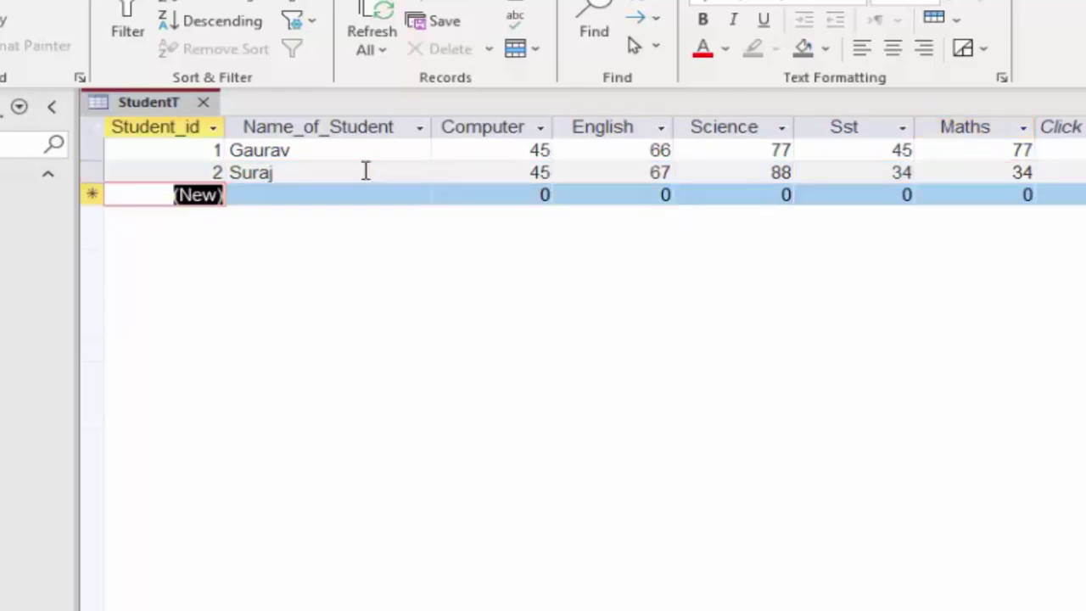
{"action": "key", "text": "Tab"}
{"action": "type", "text": "S"}
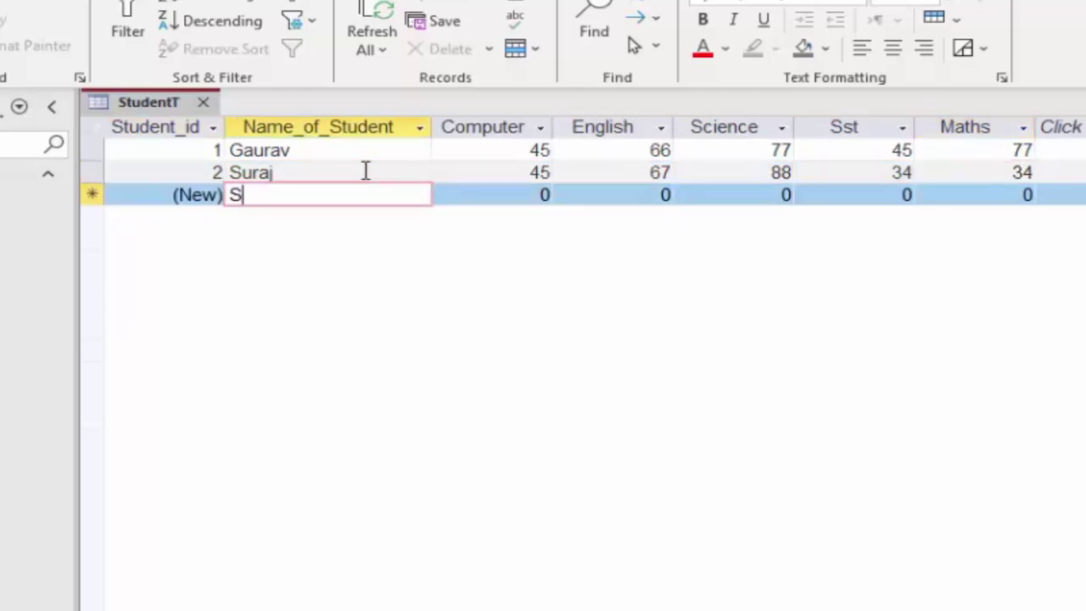
{"action": "type", "text": "uresh"}
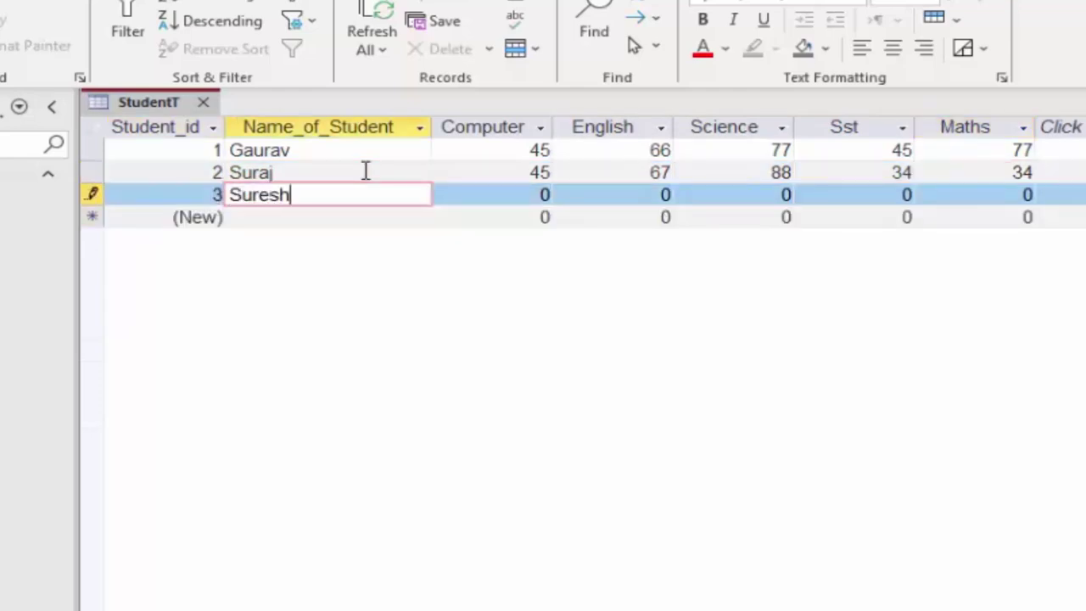
{"action": "key", "text": "Tab"}
{"action": "type", "text": "23"}
{"action": "key", "text": "Tab"}
{"action": "type", "text": "5"}
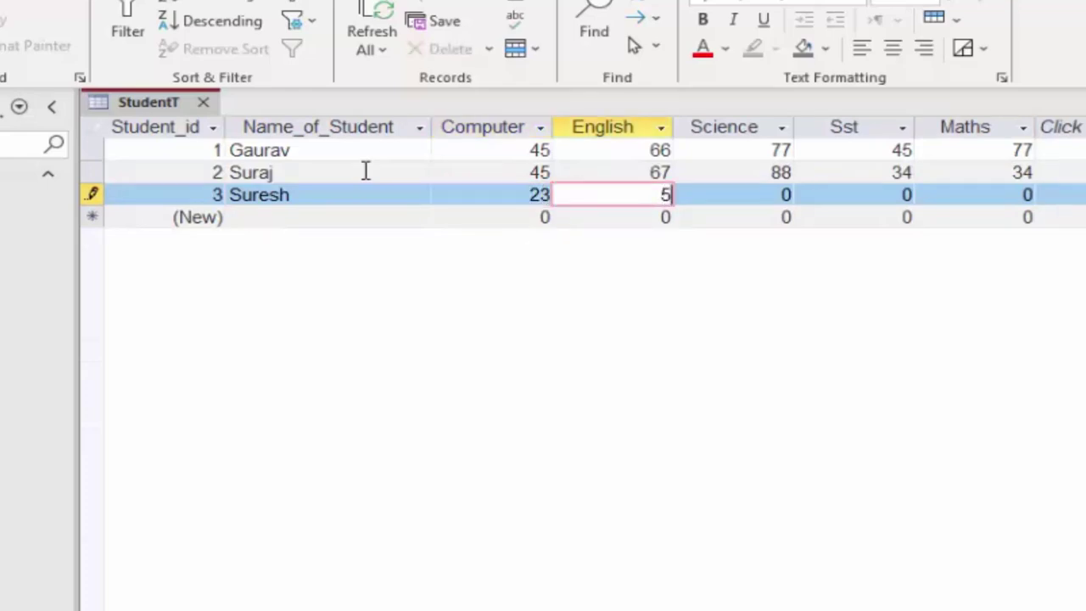
{"action": "key", "text": "Tab"}
{"action": "type", "text": "66"}
{"action": "key", "text": "Tab"}
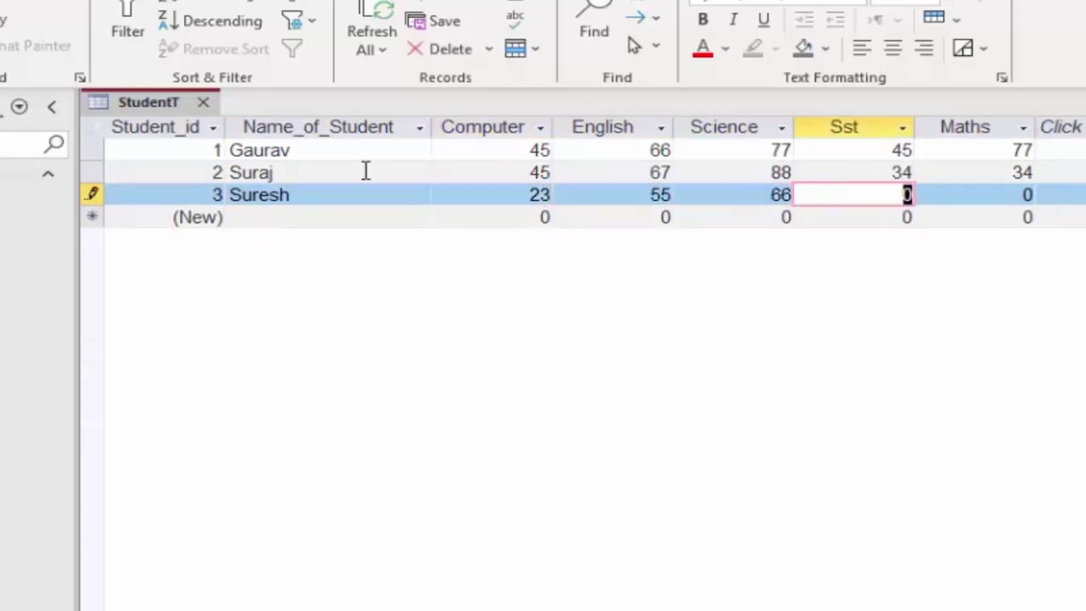
{"action": "type", "text": "77"}
{"action": "key", "text": "Tab"}
{"action": "type", "text": "88"}
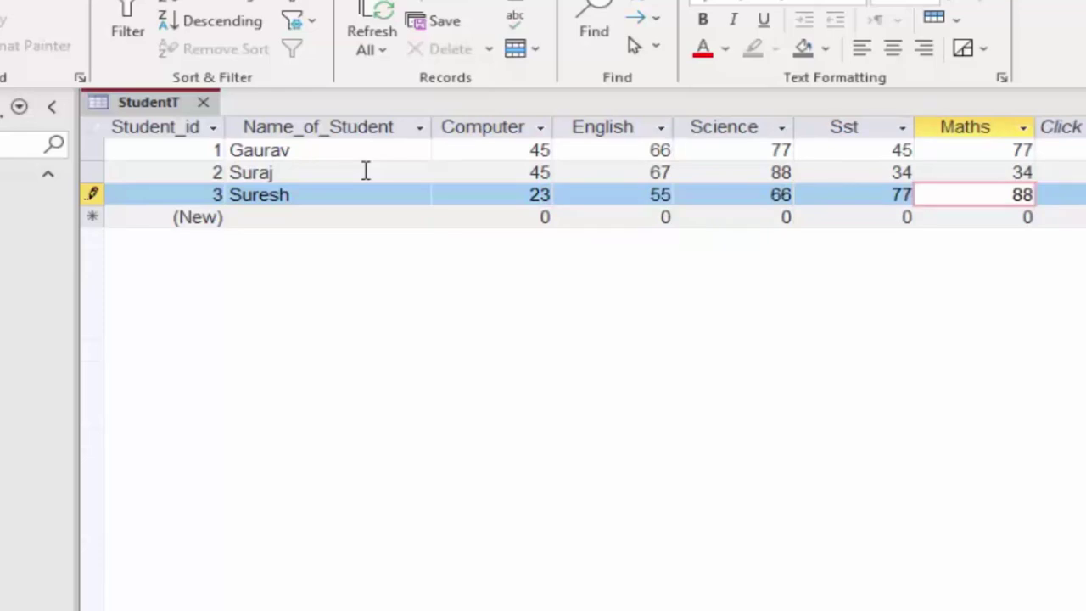
{"action": "left_click", "coordinate": [259, 217]}
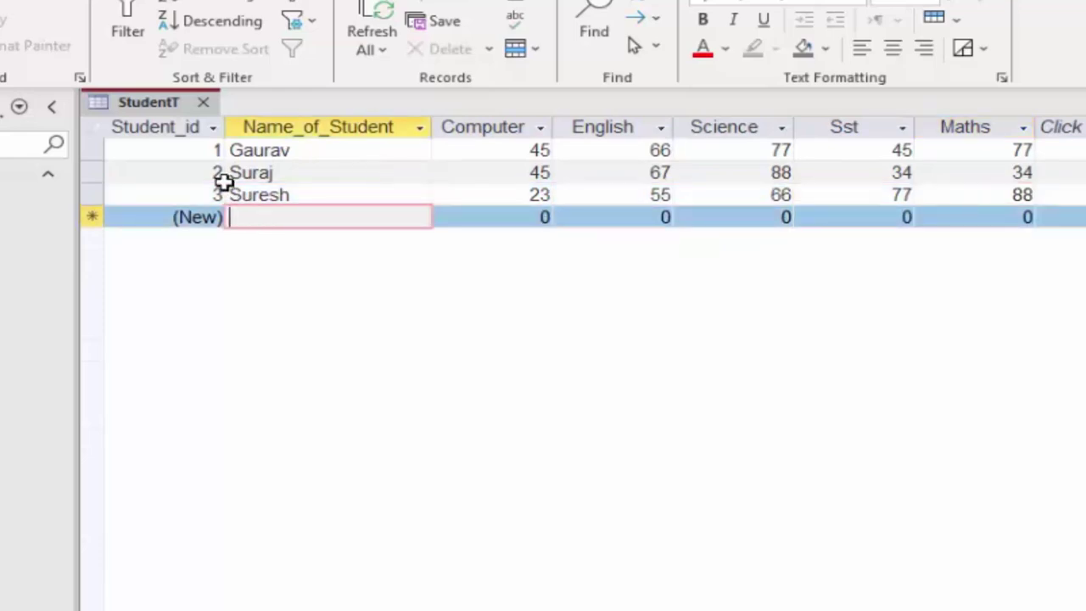
Close StudentT saving its layout, then reopen it in Design View
{"action": "left_click", "coordinate": [203, 103]}
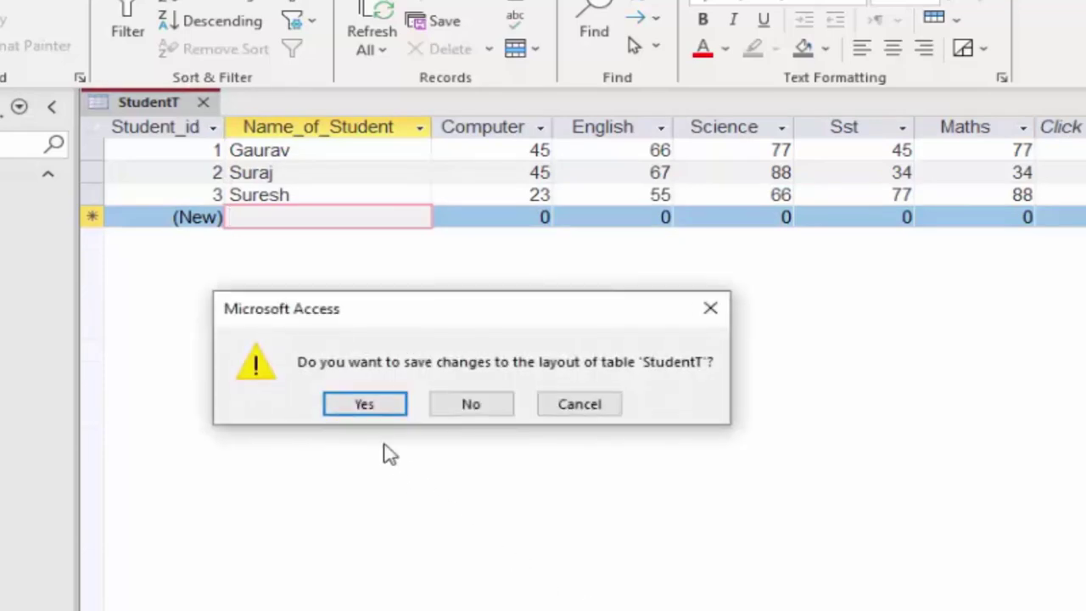
{"action": "left_click", "coordinate": [365, 404]}
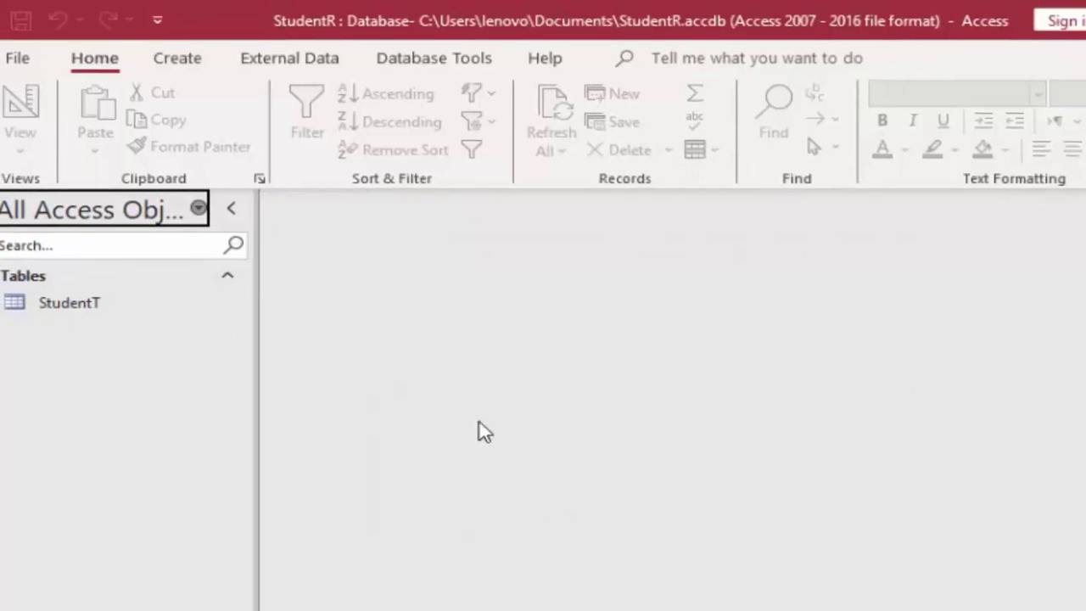
{"action": "left_click", "coordinate": [100, 306]}
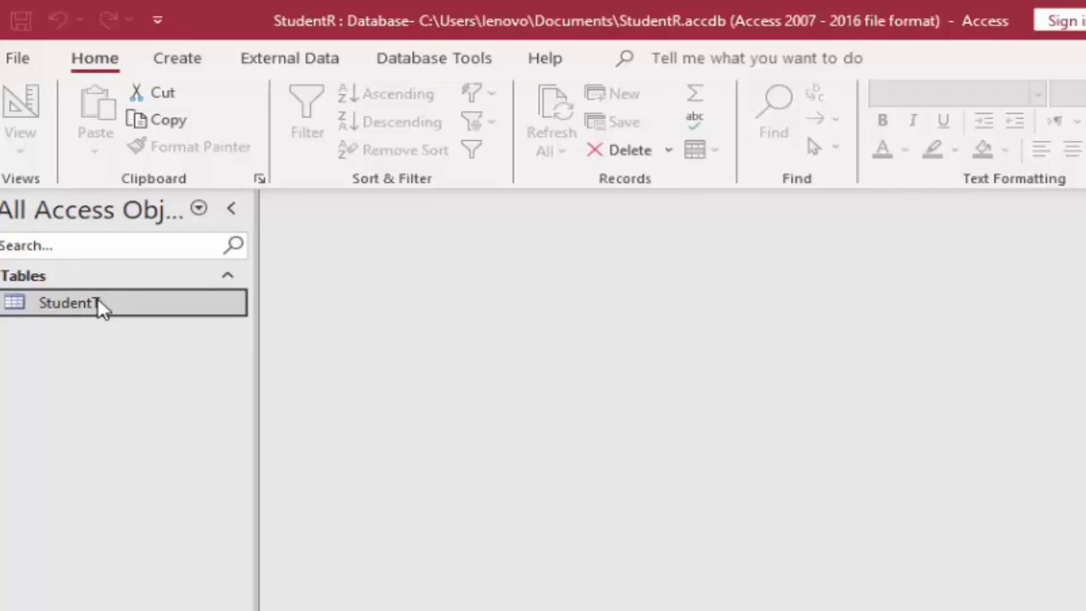
{"action": "double_click", "coordinate": [99, 306]}
{"action": "right_click", "coordinate": [99, 307]}
{"action": "left_click", "coordinate": [170, 345]}
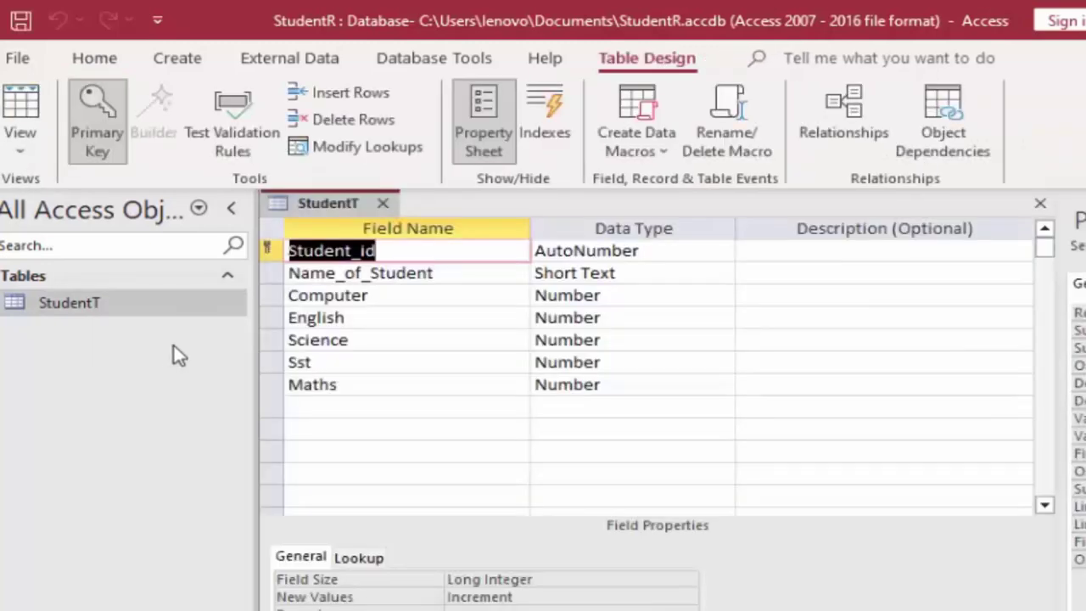
Add a field named 'Total Marks' in the row below Maths
{"action": "left_click", "coordinate": [331, 408]}
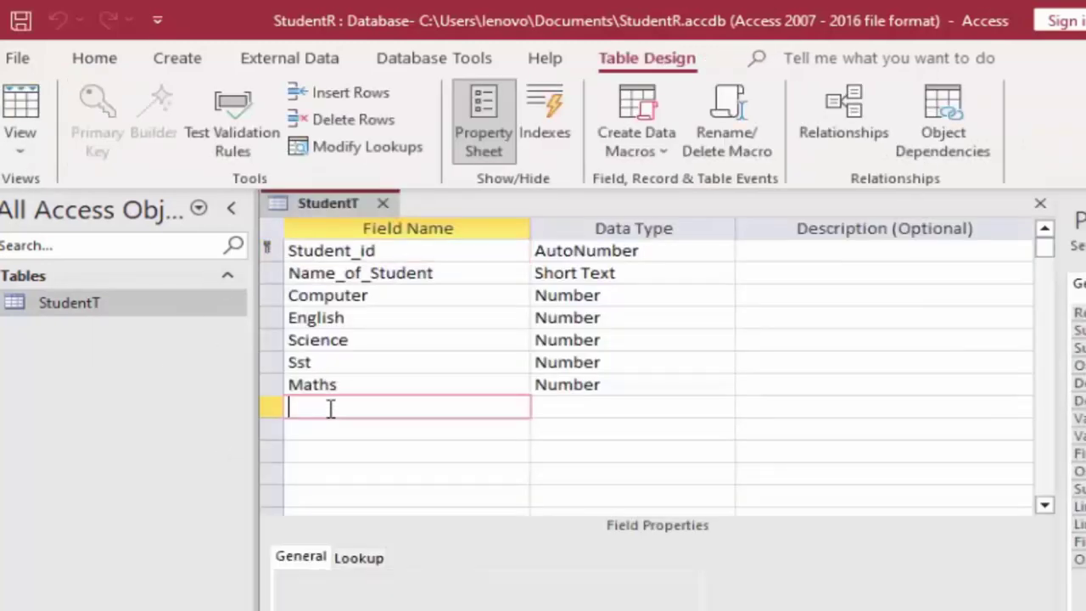
{"action": "type", "text": "Tot"}
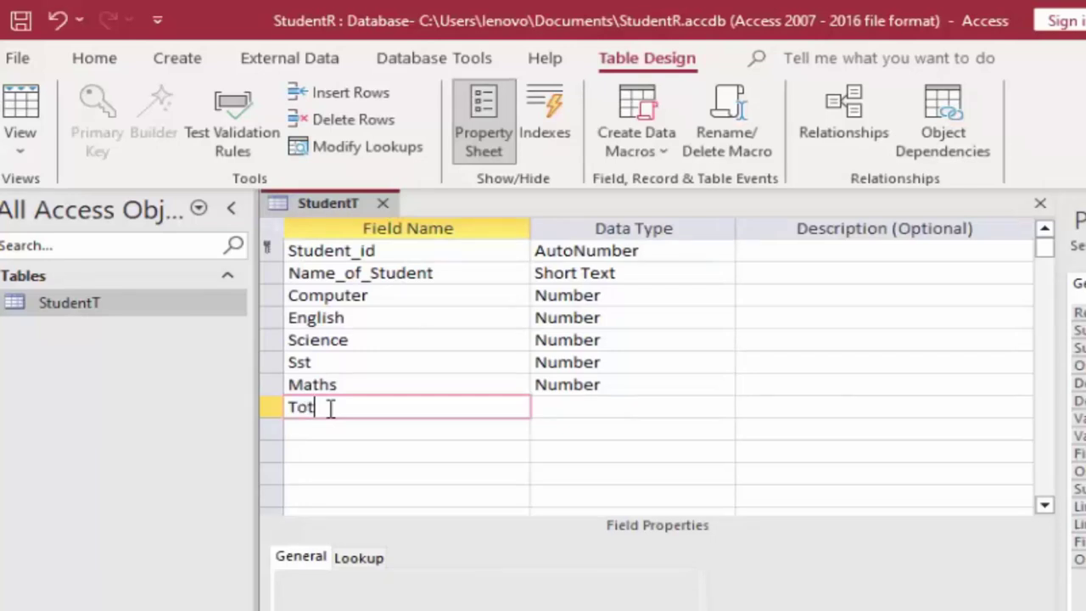
{"action": "type", "text": "al_"}
{"action": "type", "text": " Ma"}
{"action": "type", "text": "rks"}
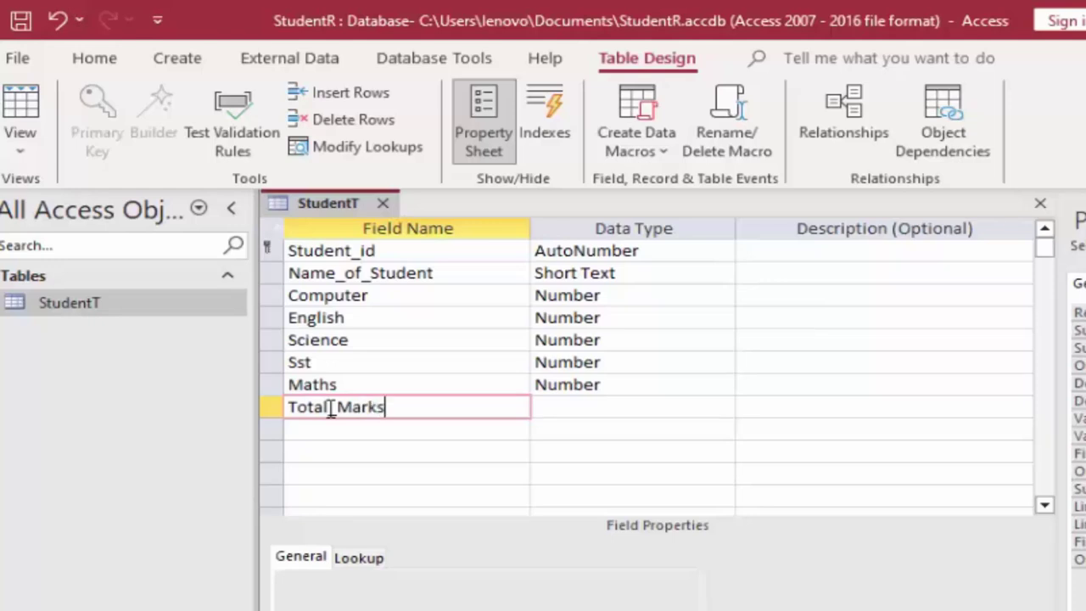
{"action": "key", "text": "Tab"}
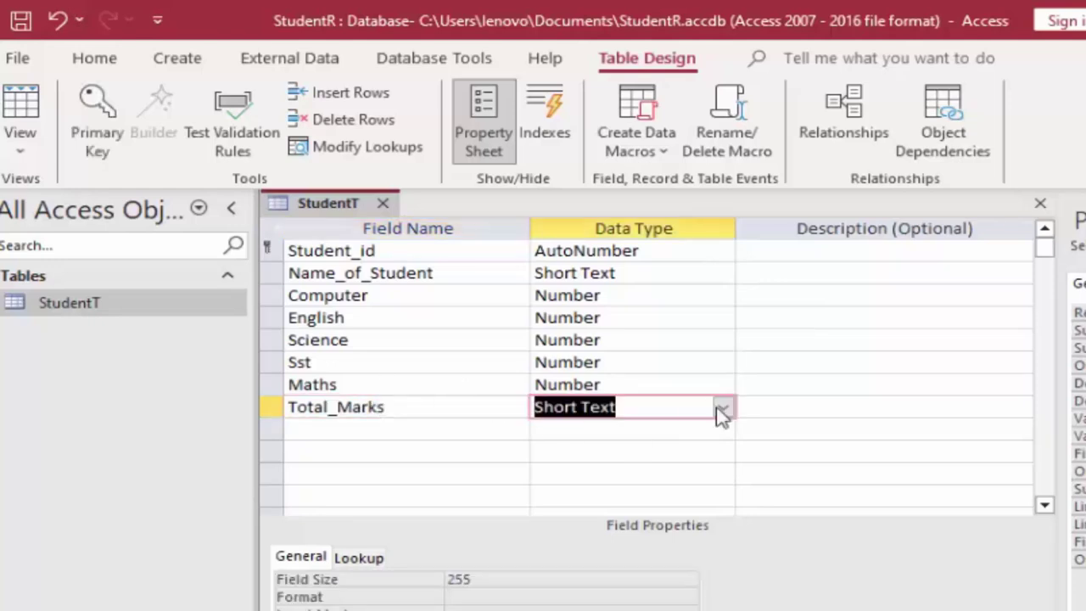
{"action": "left_click", "coordinate": [723, 407]}
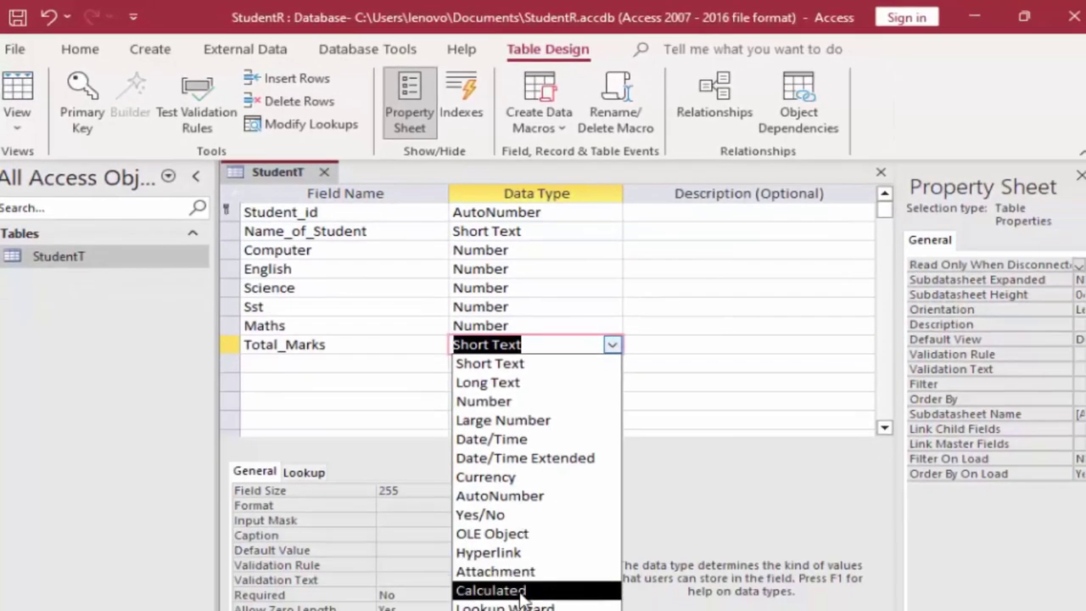
Make Total_Marks Calculated with expression [Computer]+[English]+[Science]+[Sst]+[Maths]
{"action": "left_click", "coordinate": [526, 588]}
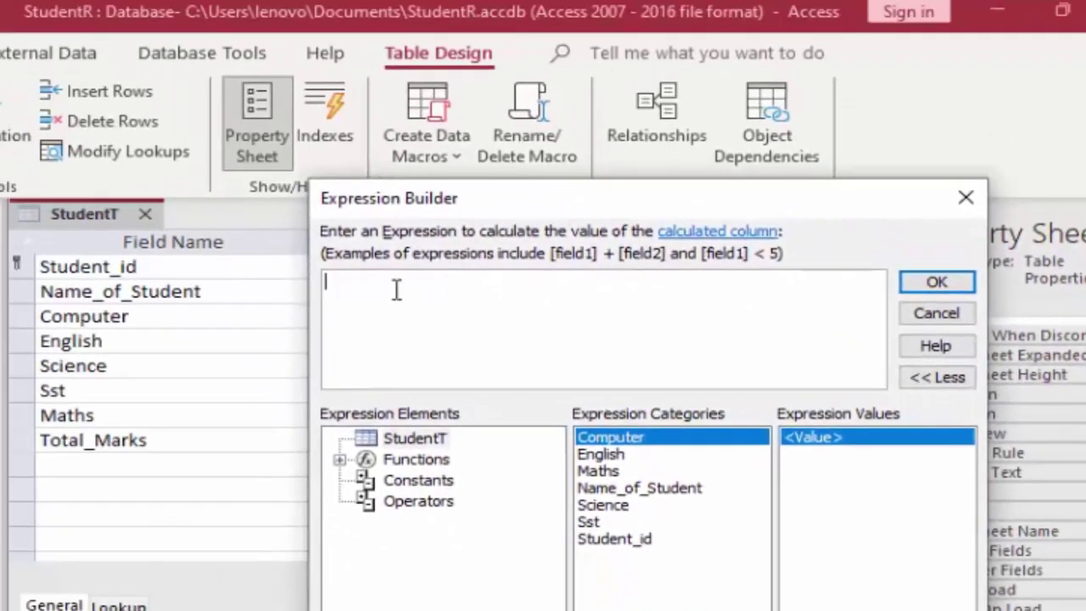
{"action": "type", "text": "["}
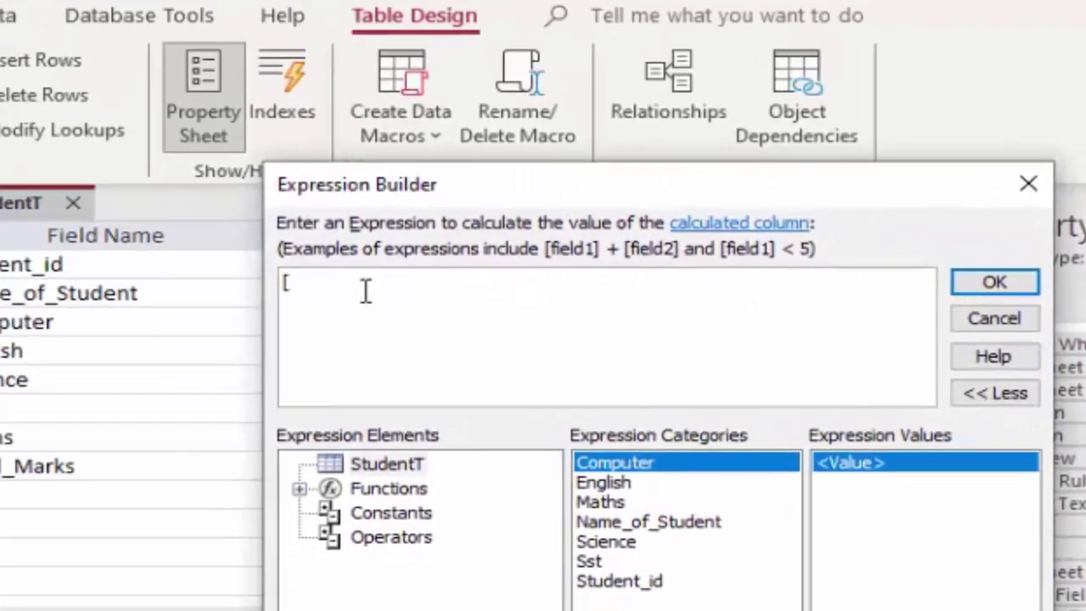
{"action": "type", "text": "C"}
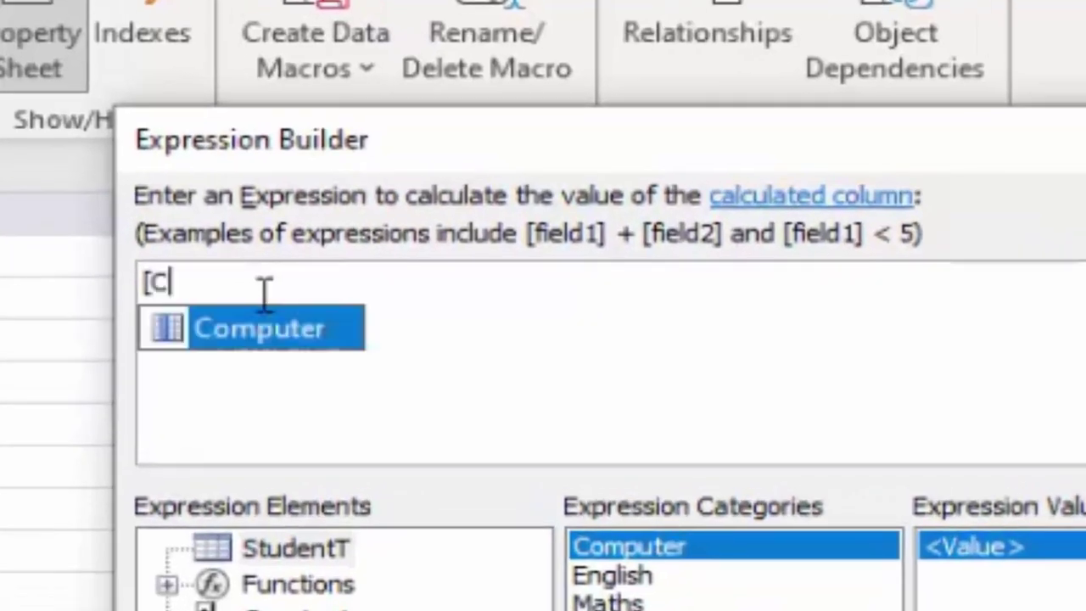
{"action": "type", "text": "omput"}
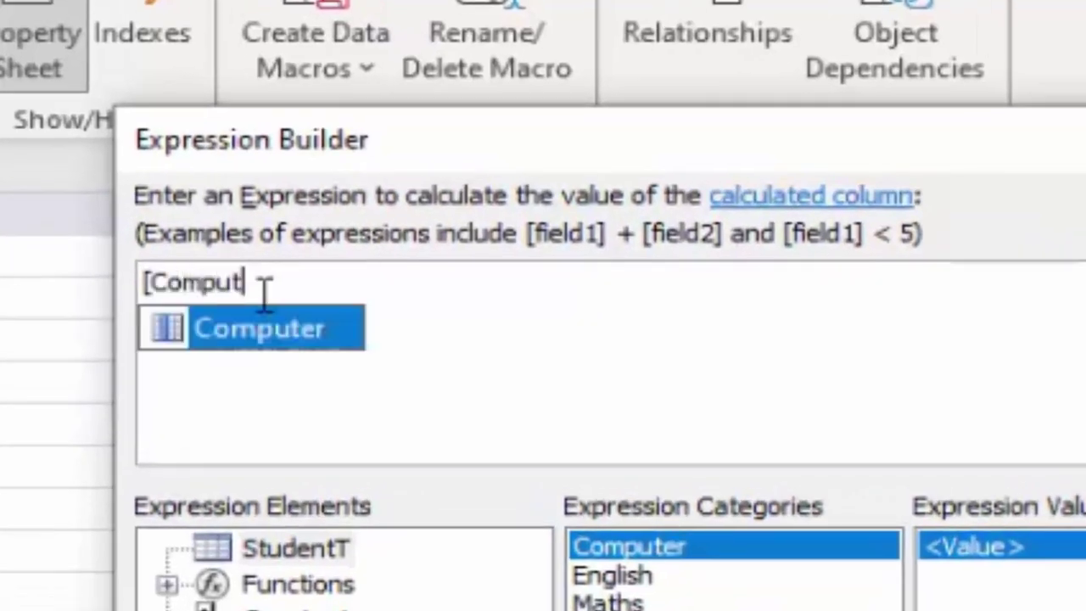
{"action": "type", "text": "er"}
{"action": "type", "text": "] +"}
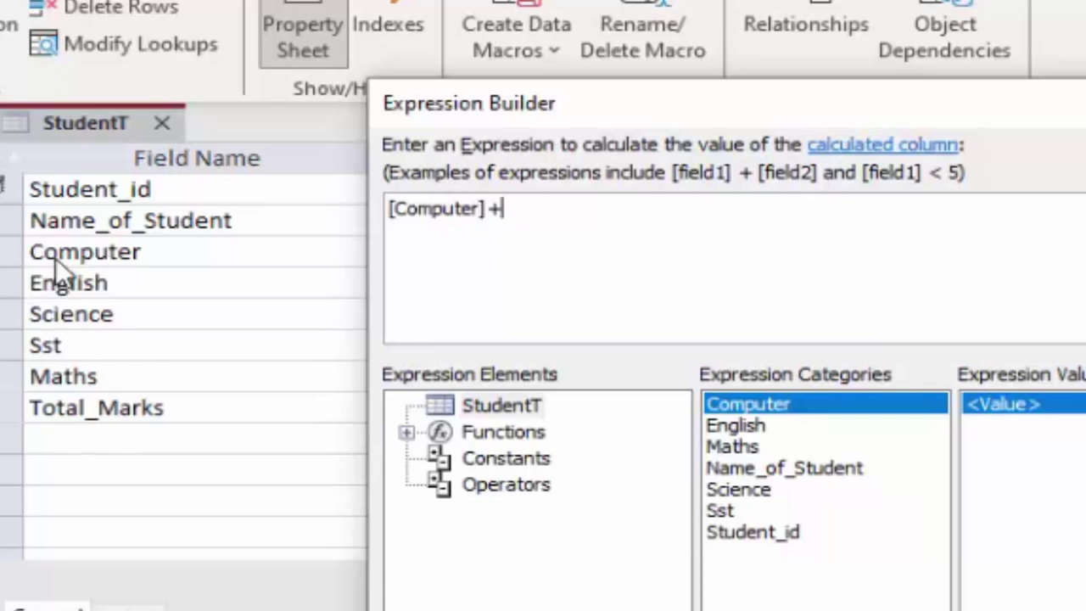
{"action": "type", "text": "["}
{"action": "type", "text": "E"}
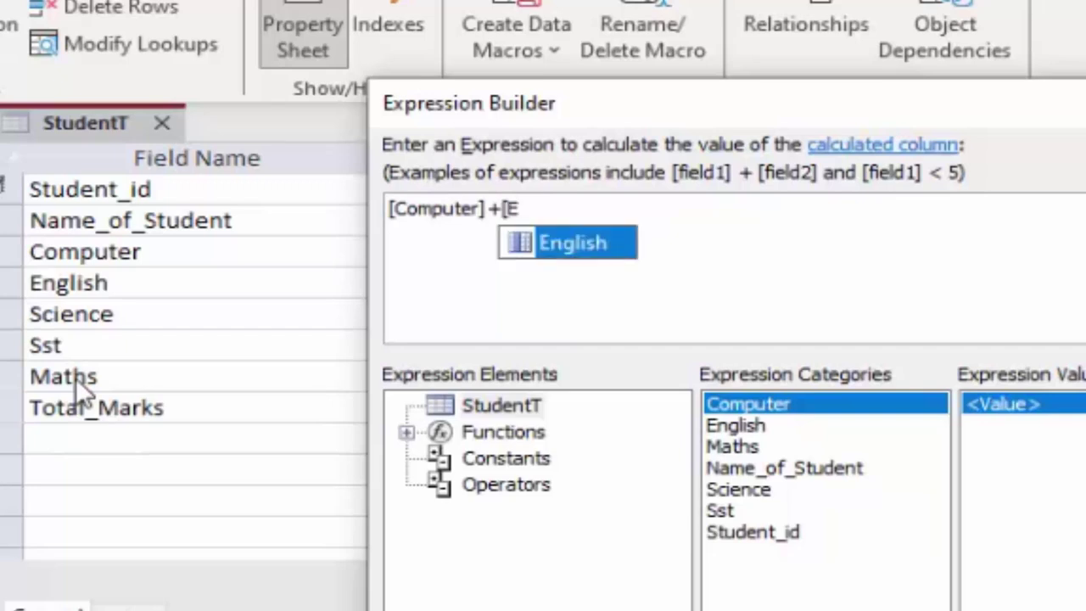
{"action": "type", "text": "nglis"}
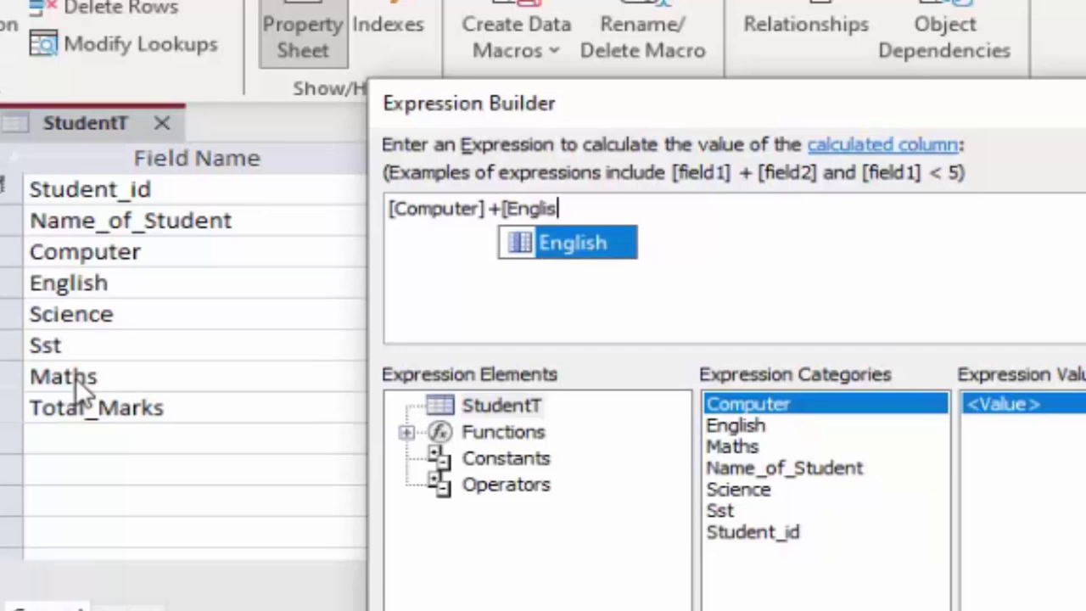
{"action": "type", "text": "h] +"}
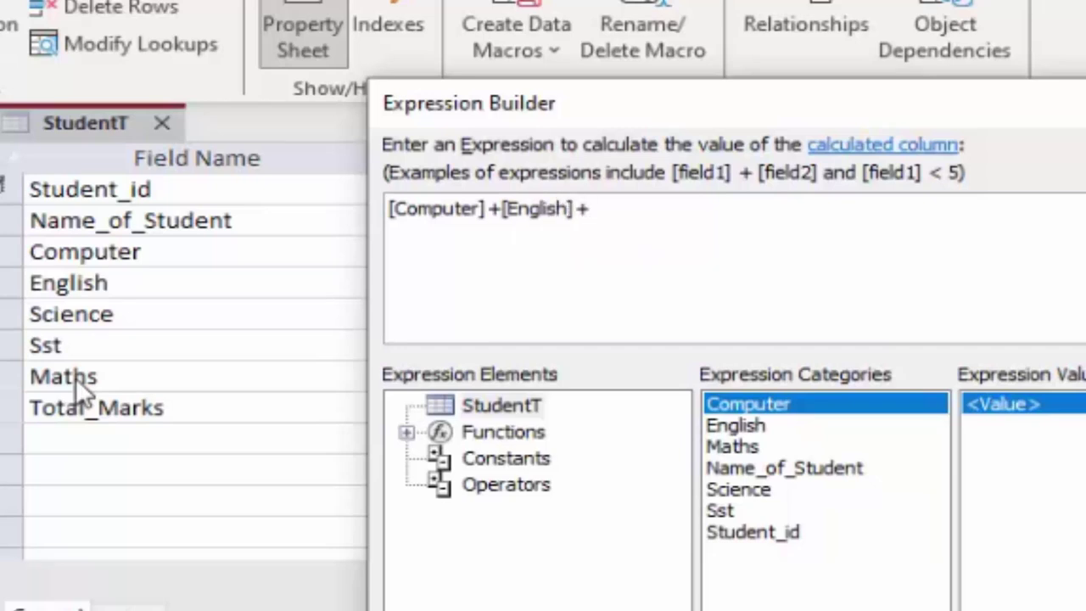
{"action": "type", "text": "[Sc"}
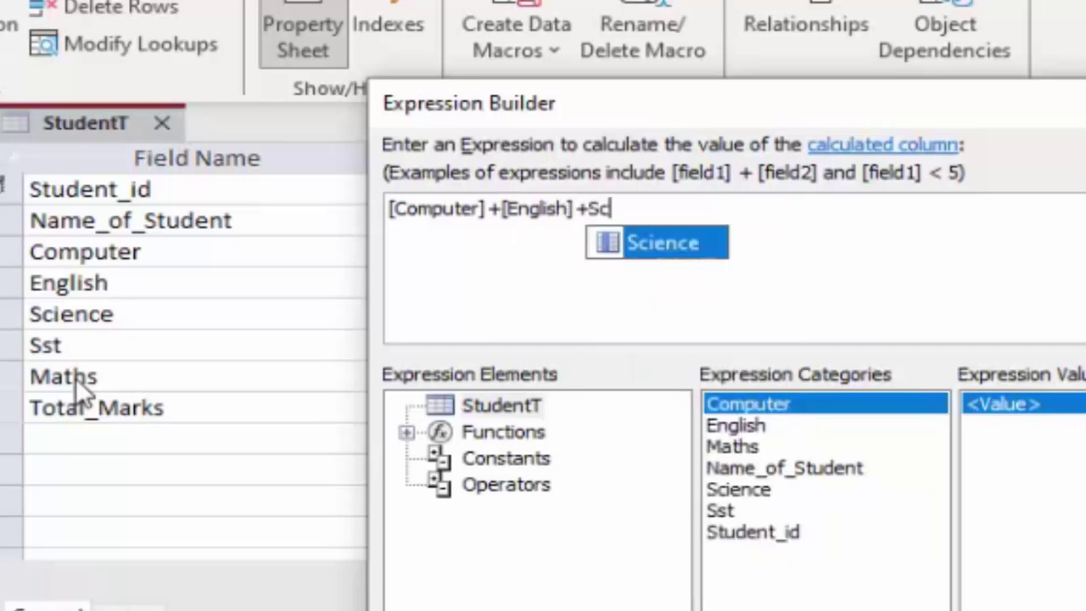
{"action": "type", "text": "ience"}
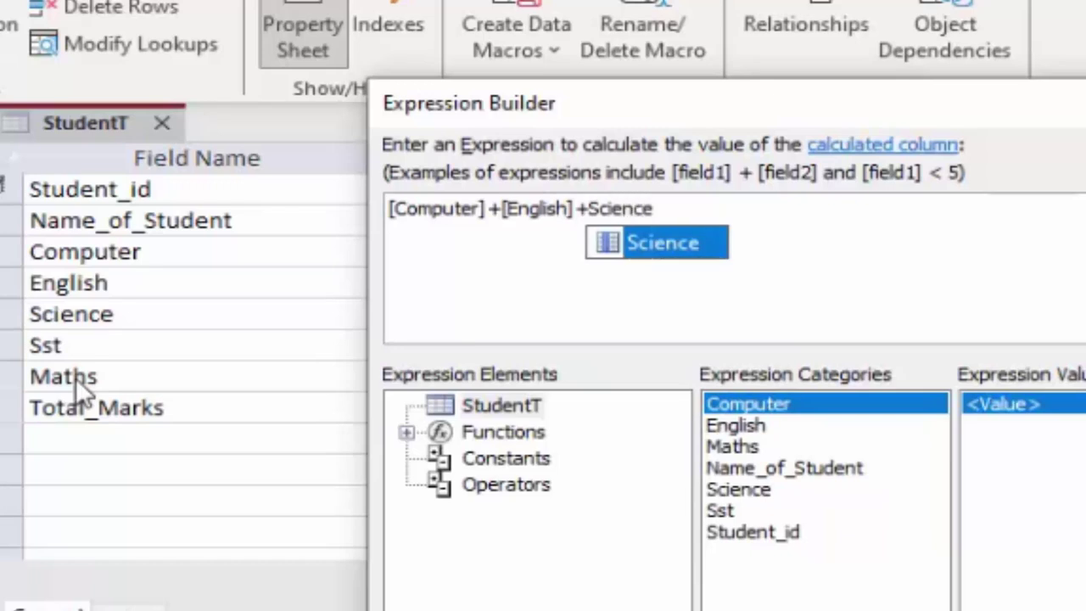
{"action": "key", "text": "Tab"}
{"action": "type", "text": "]"}
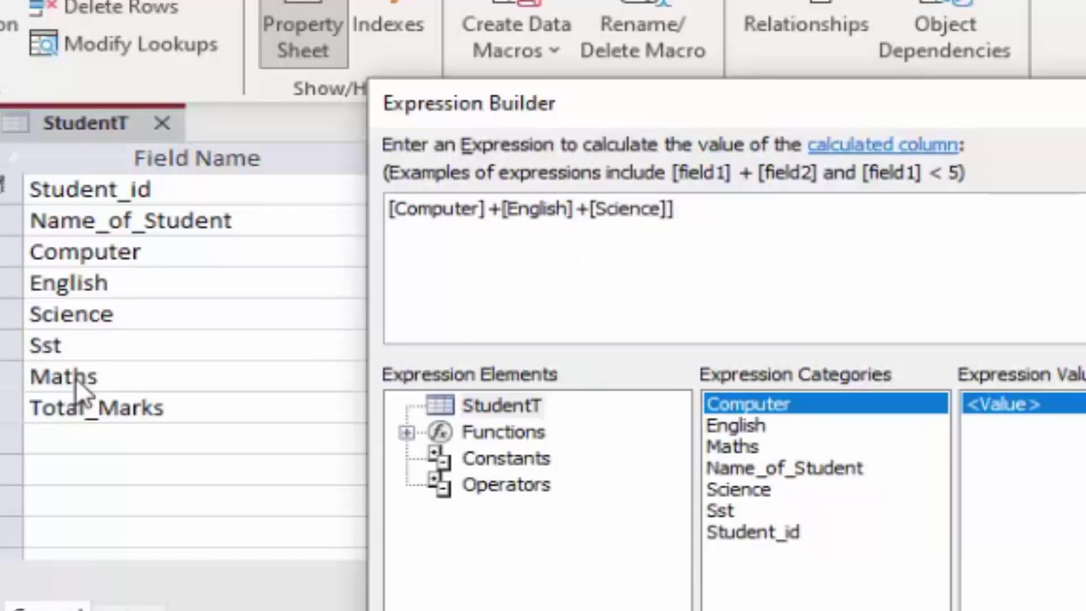
{"action": "key", "text": "BackSpace"}
{"action": "type", "text": "+"}
{"action": "type", "text": "["}
{"action": "type", "text": "S"}
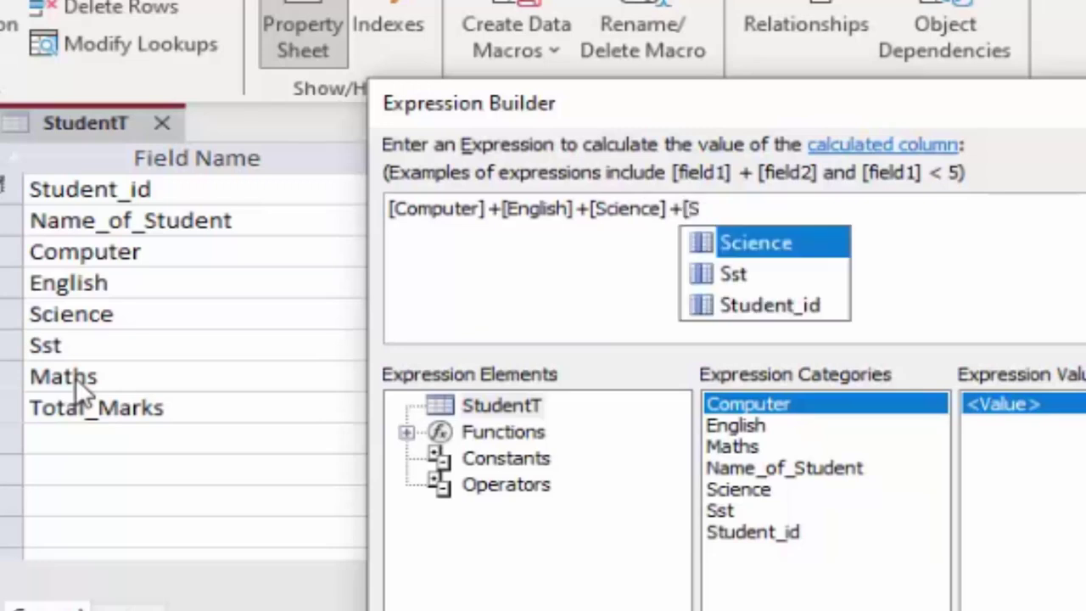
{"action": "key", "text": "Down"}
{"action": "key", "text": "Tab"}
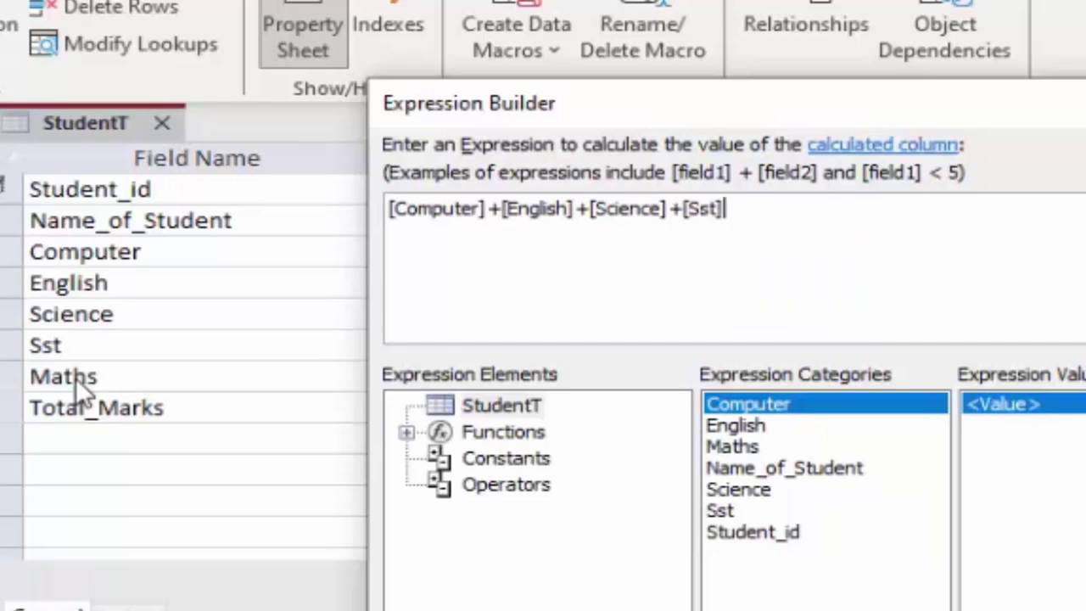
{"action": "type", "text": "+"}
{"action": "type", "text": "["}
{"action": "type", "text": "]"}
{"action": "type", "text": "M"}
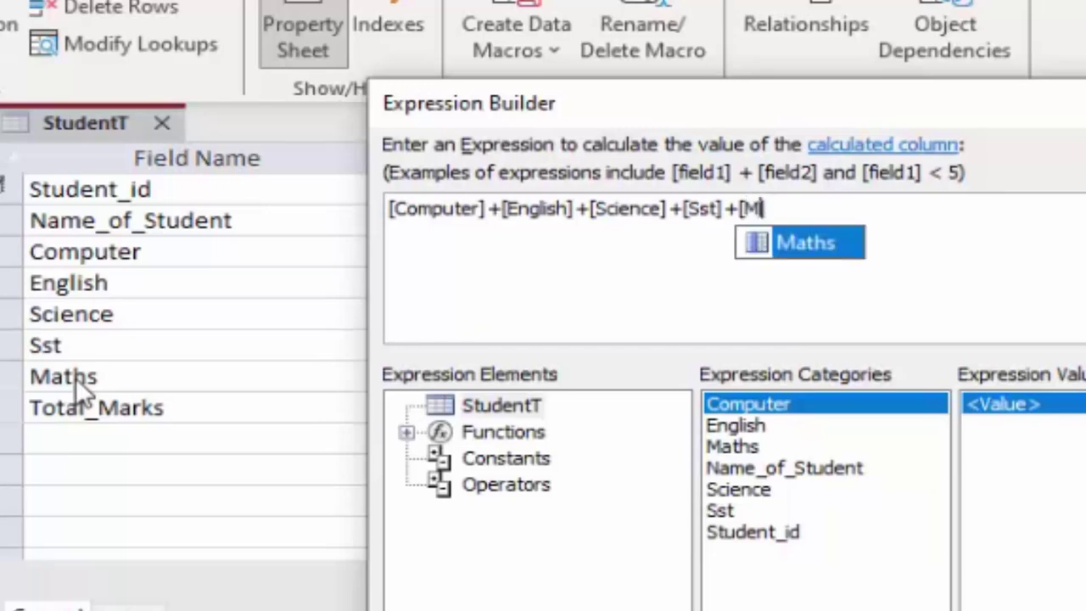
{"action": "key", "text": "Tab"}
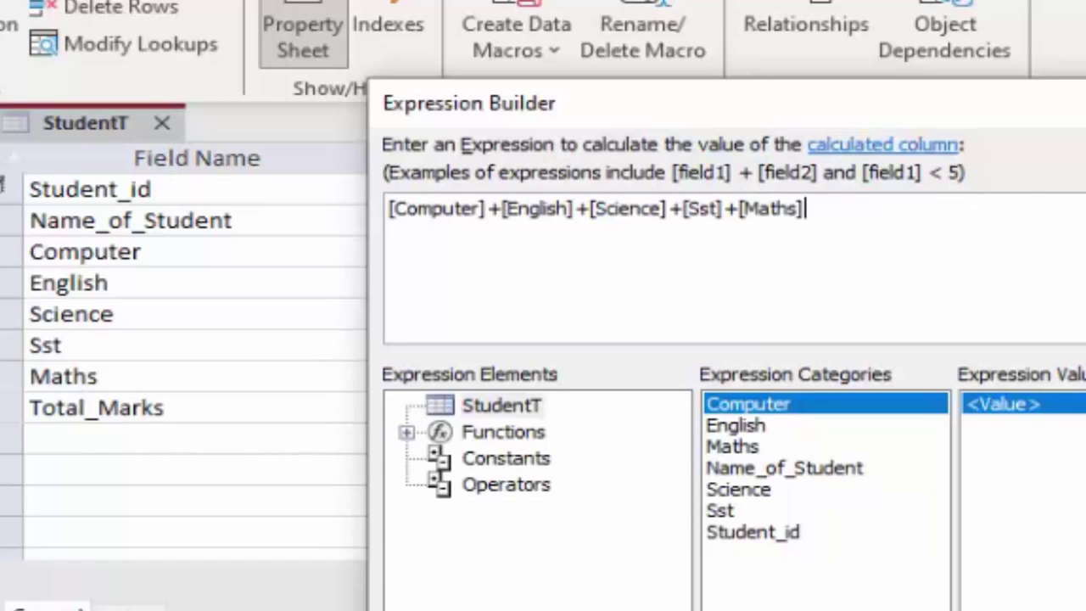
{"action": "key", "text": "Return"}
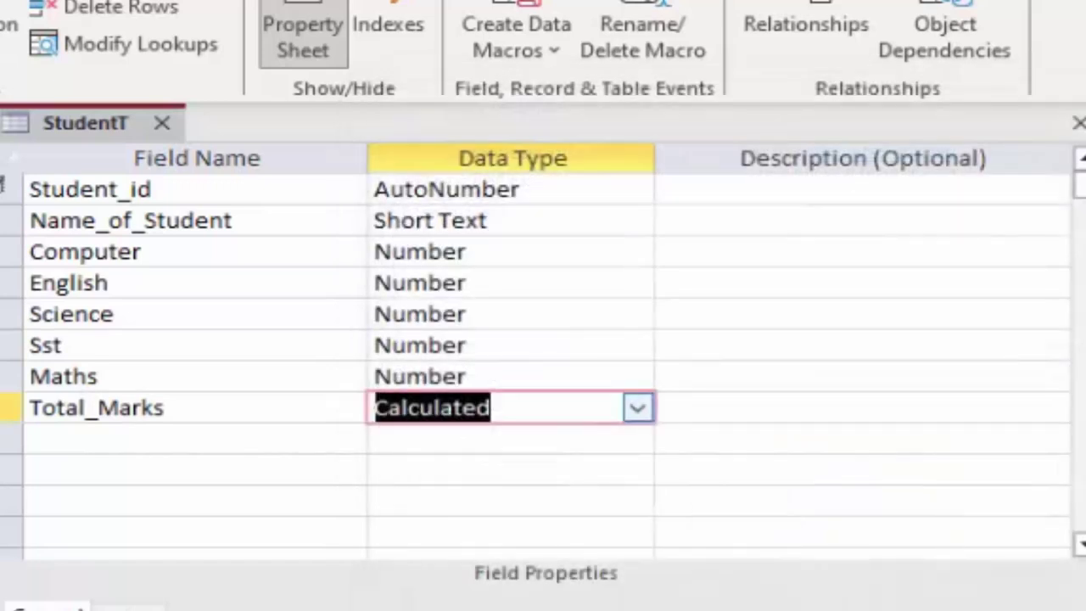
Add an Average field below Total_Marks with the Calculated data type
{"action": "left_click", "coordinate": [123, 446]}
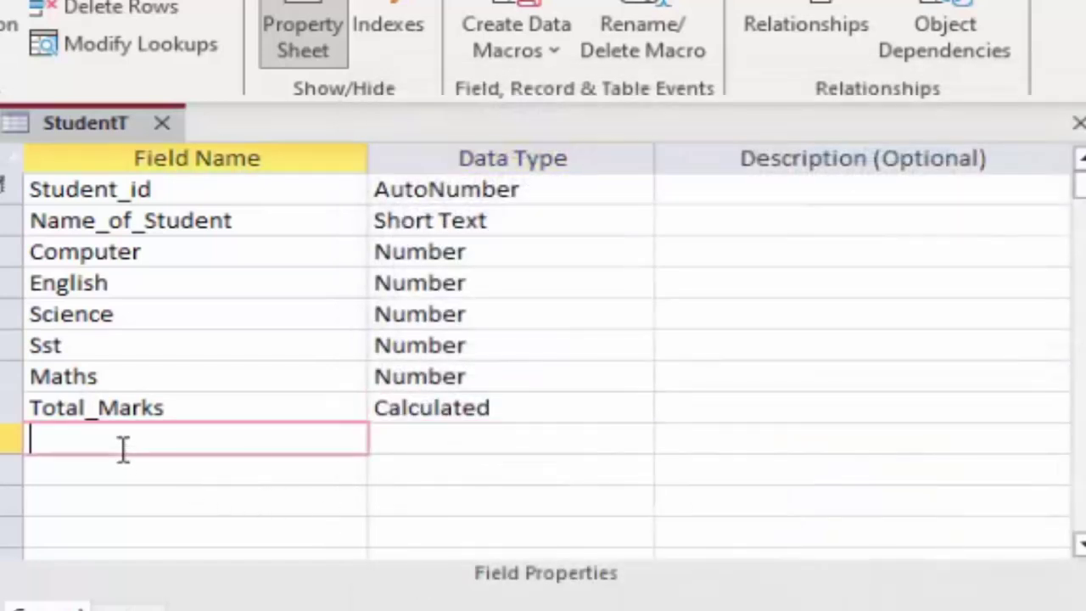
{"action": "type", "text": "Av"}
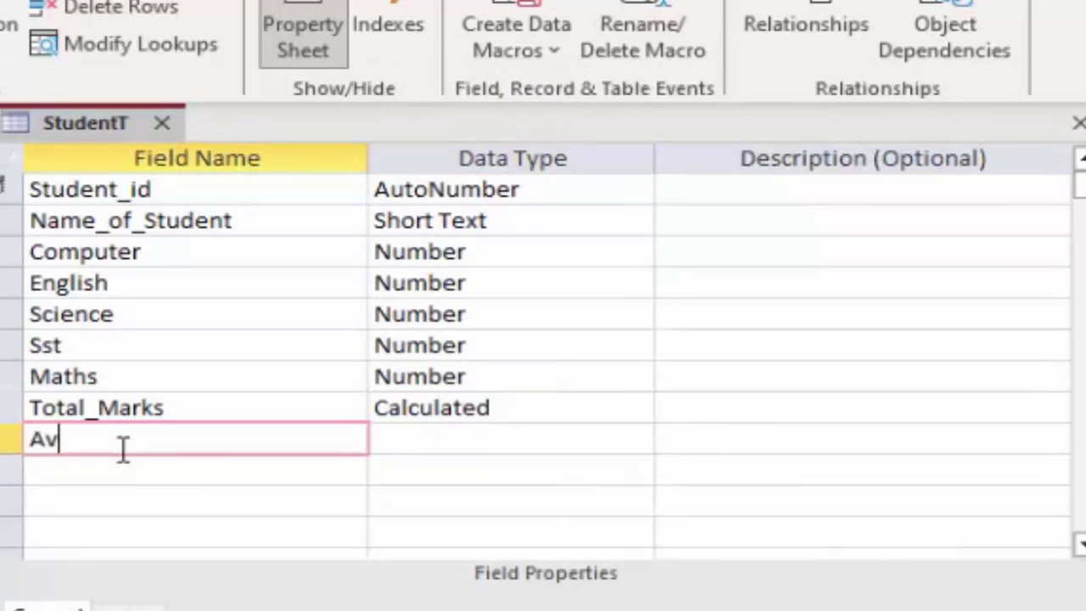
{"action": "type", "text": "erage"}
{"action": "key", "text": "Tab"}
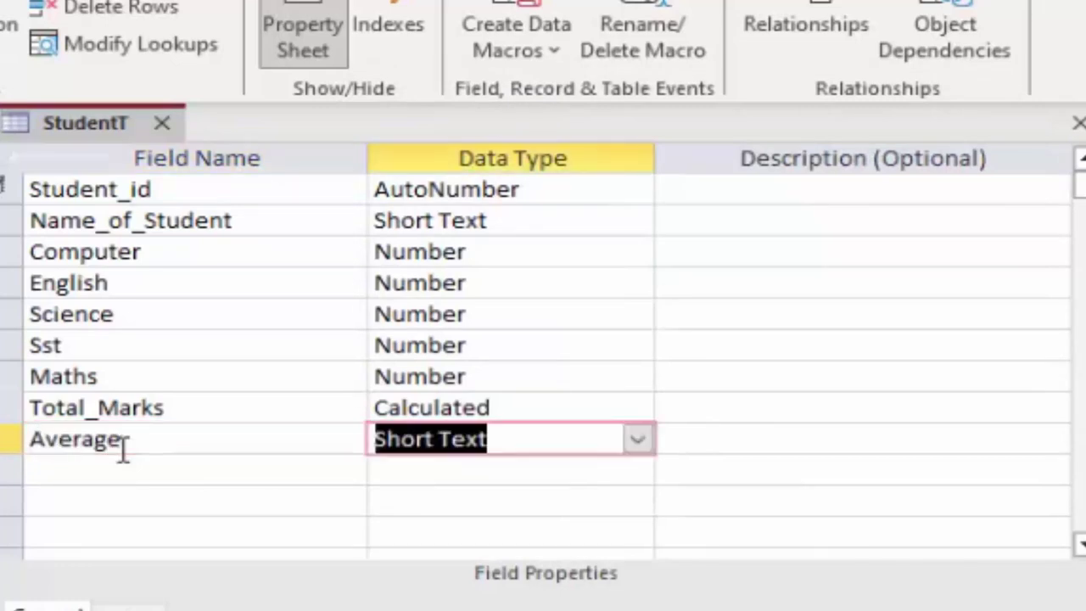
{"action": "left_click", "coordinate": [637, 441]}
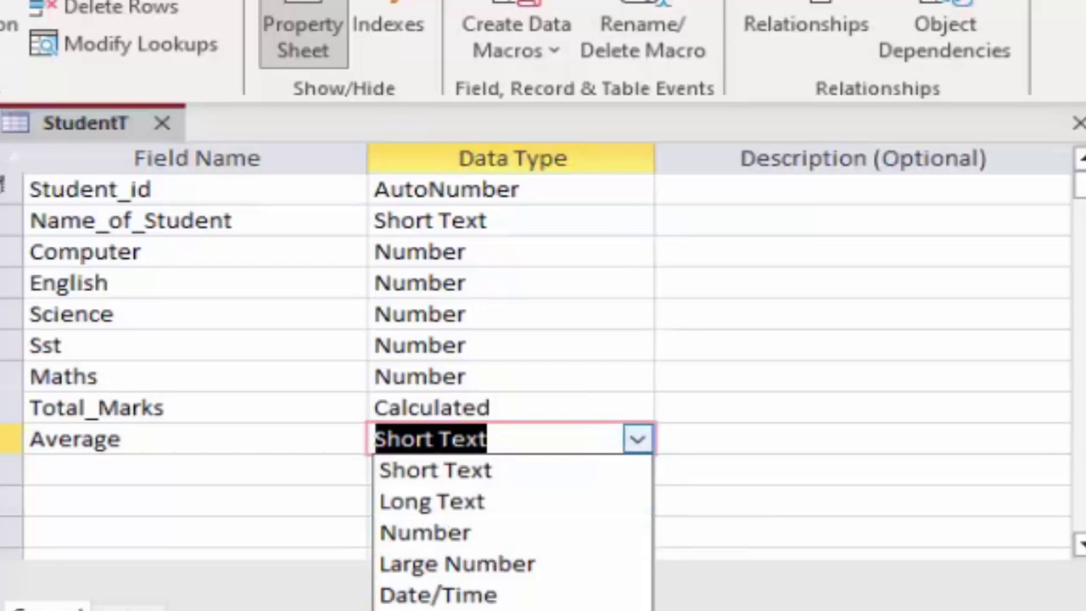
{"action": "left_click", "coordinate": [436, 607]}
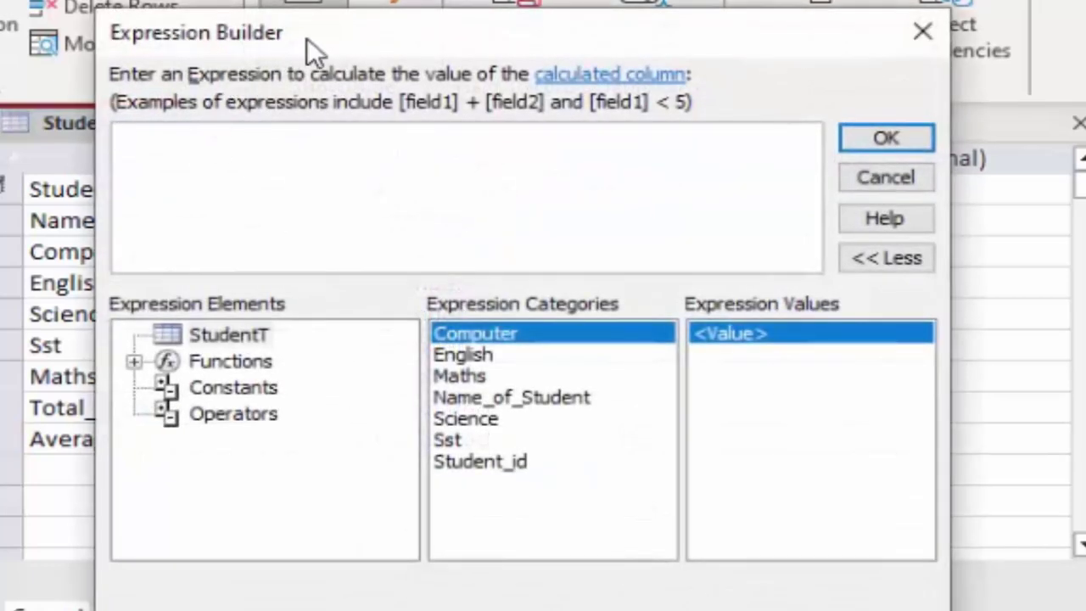
Enter [Total_Marks]/5 as the Average expression and confirm it
{"action": "left_click_drag", "start_coordinate": [307, 37], "coordinate": [776, 137]}
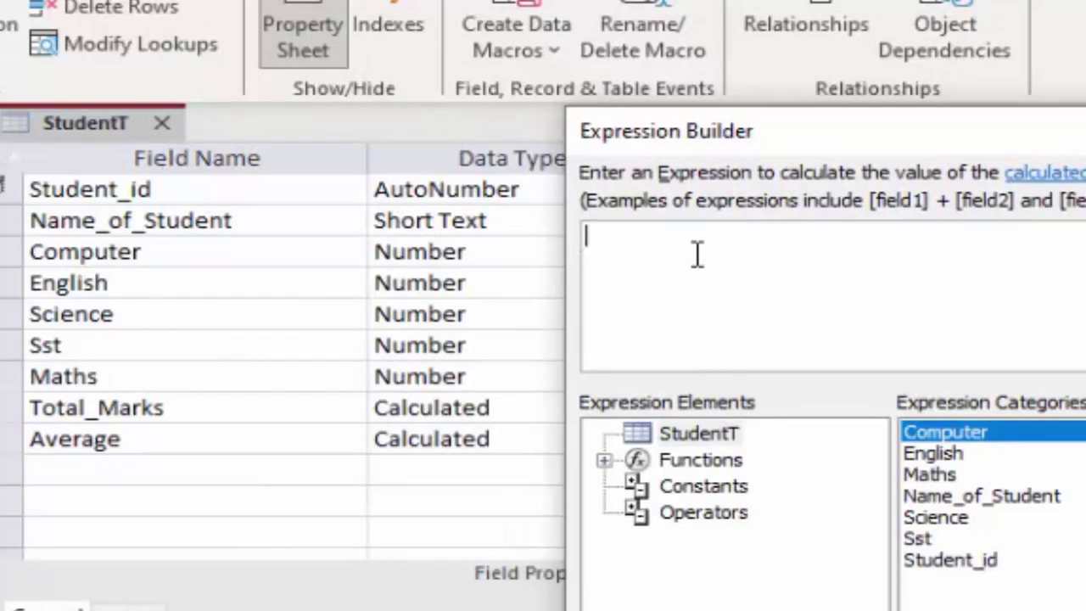
{"action": "type", "text": "["}
{"action": "type", "text": "T"}
{"action": "type", "text": "otal_"}
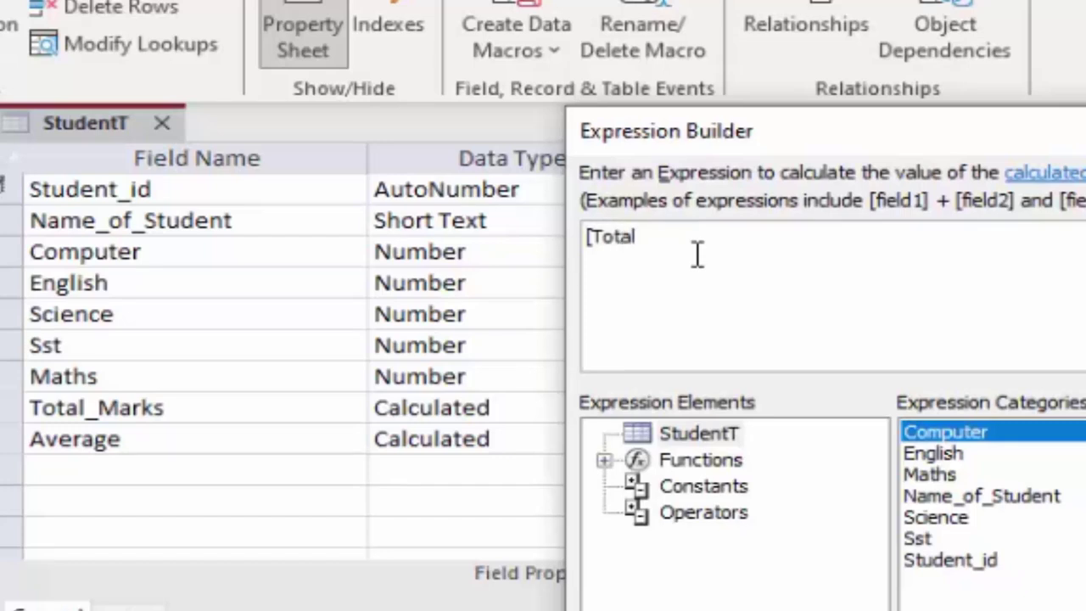
{"action": "type", "text": "Mar"}
{"action": "type", "text": "ks]"}
{"action": "type", "text": "/"}
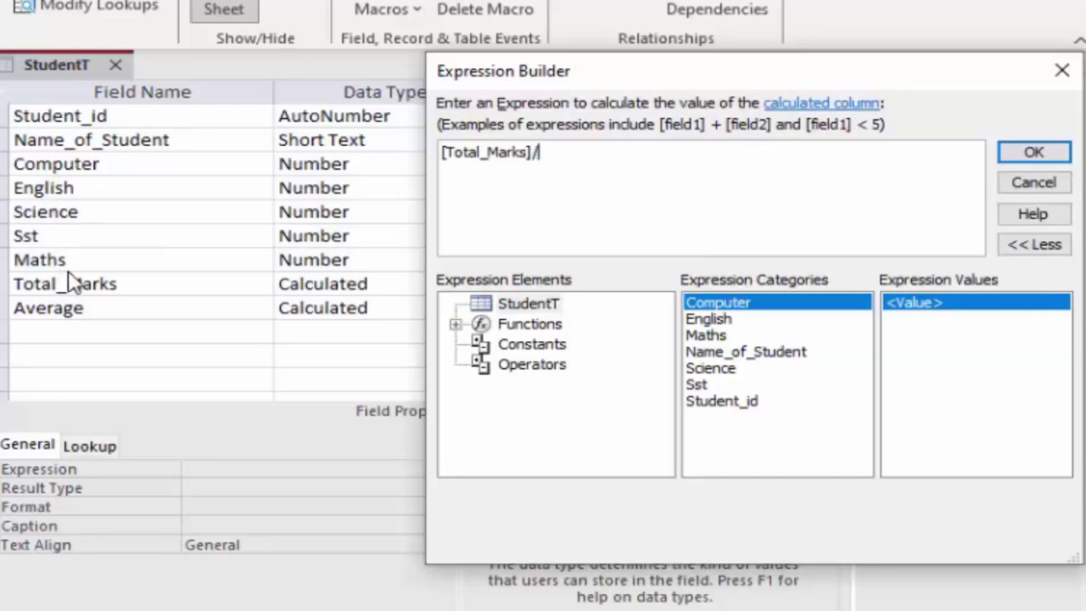
{"action": "type", "text": "5"}
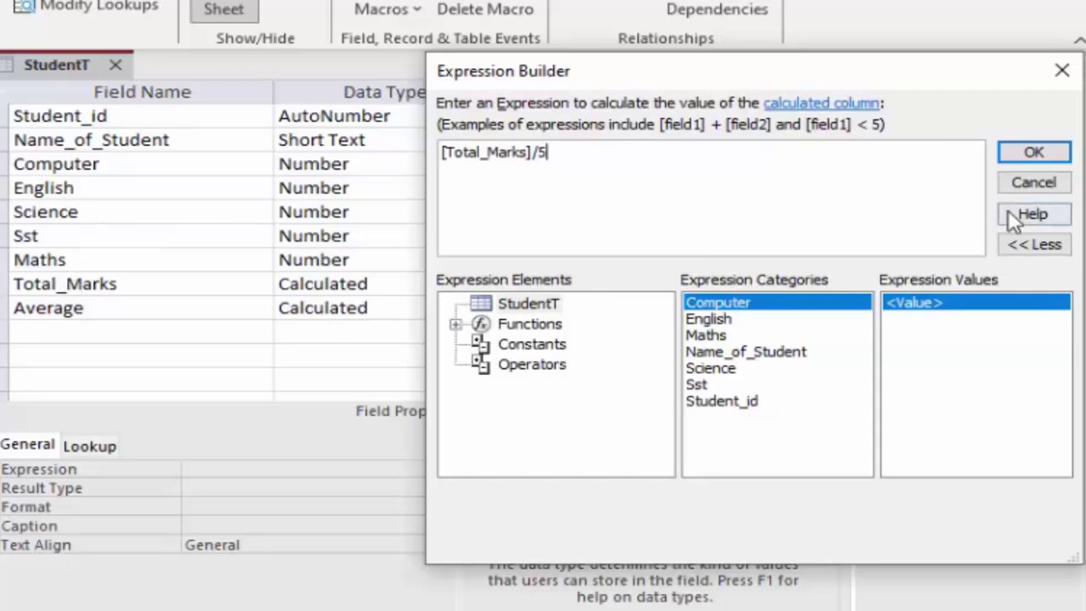
{"action": "left_click", "coordinate": [1052, 152]}
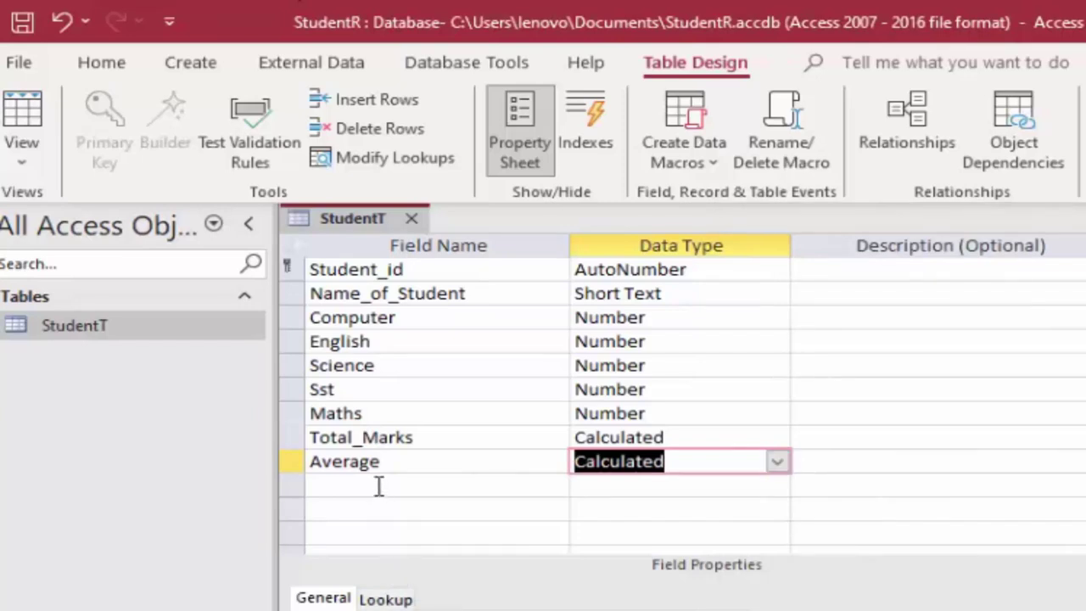
{"action": "left_click", "coordinate": [379, 485]}
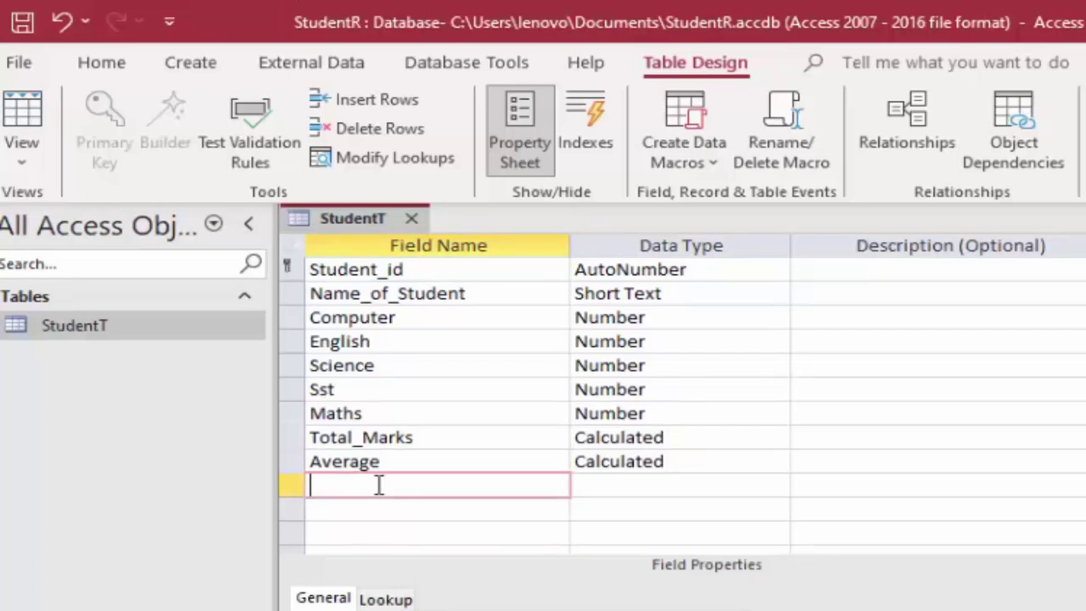
Add a Grade field after Average with the Calculated data type
{"action": "type", "text": "Gra"}
{"action": "type", "text": "de"}
{"action": "key", "text": "Tab"}
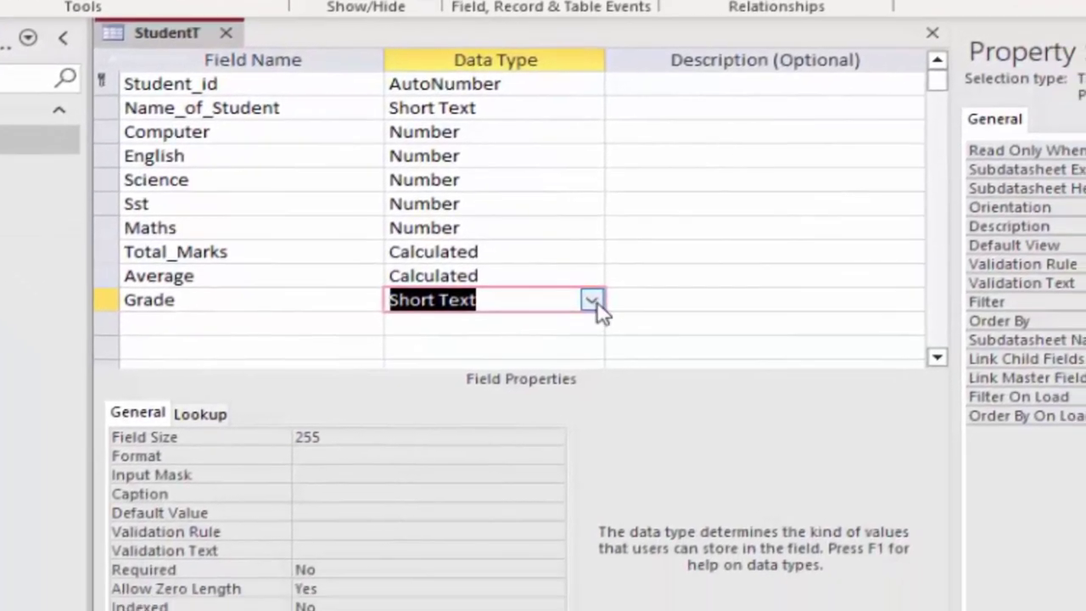
{"action": "left_click", "coordinate": [777, 485]}
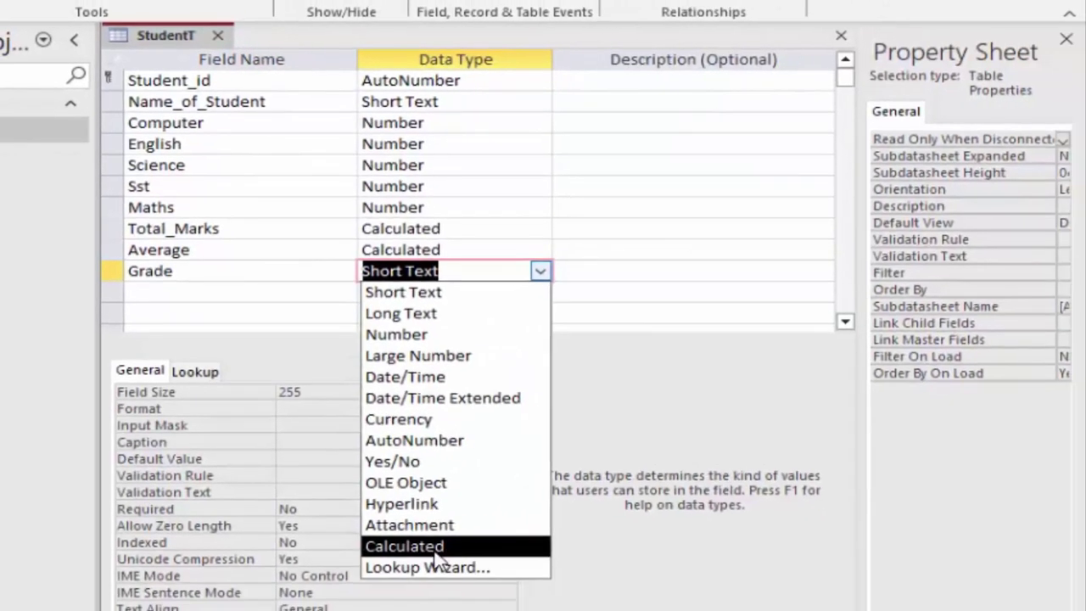
{"action": "left_click", "coordinate": [416, 557]}
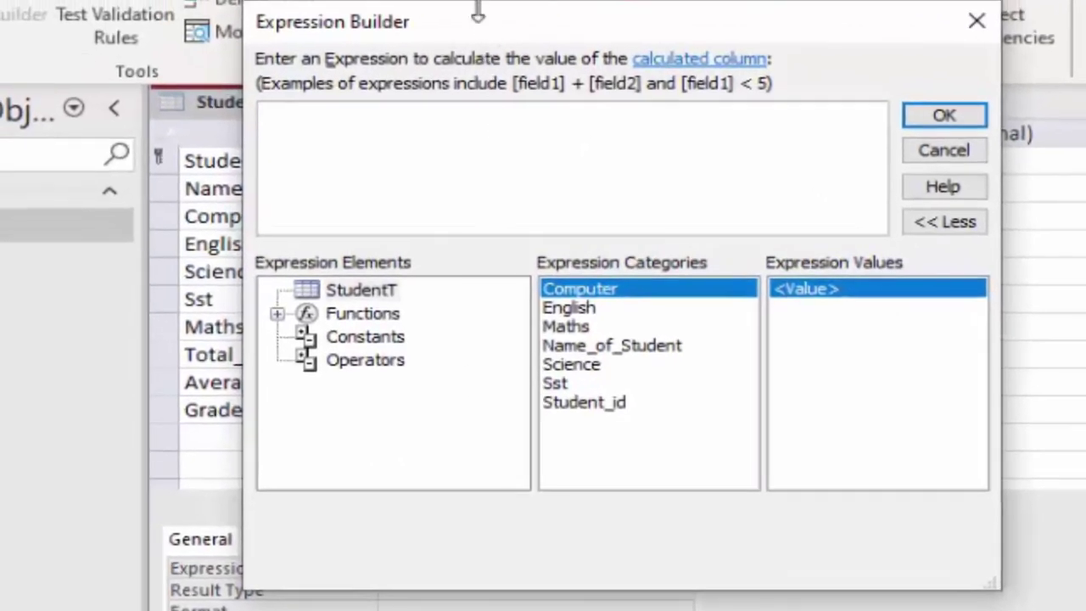
Start Grade's nested IIf: Average >=85 gives "A++", >=75 gives "A", then begin a third IIf
{"action": "left_click_drag", "start_coordinate": [471, 15], "coordinate": [612, 15]}
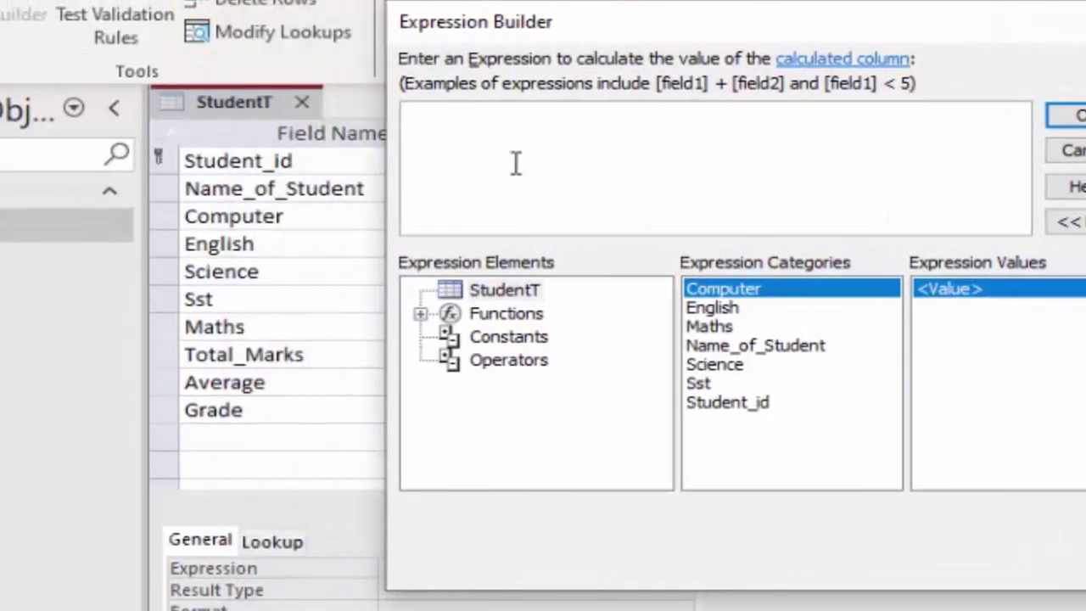
{"action": "type", "text": "ii"}
{"action": "key", "text": "Tab"}
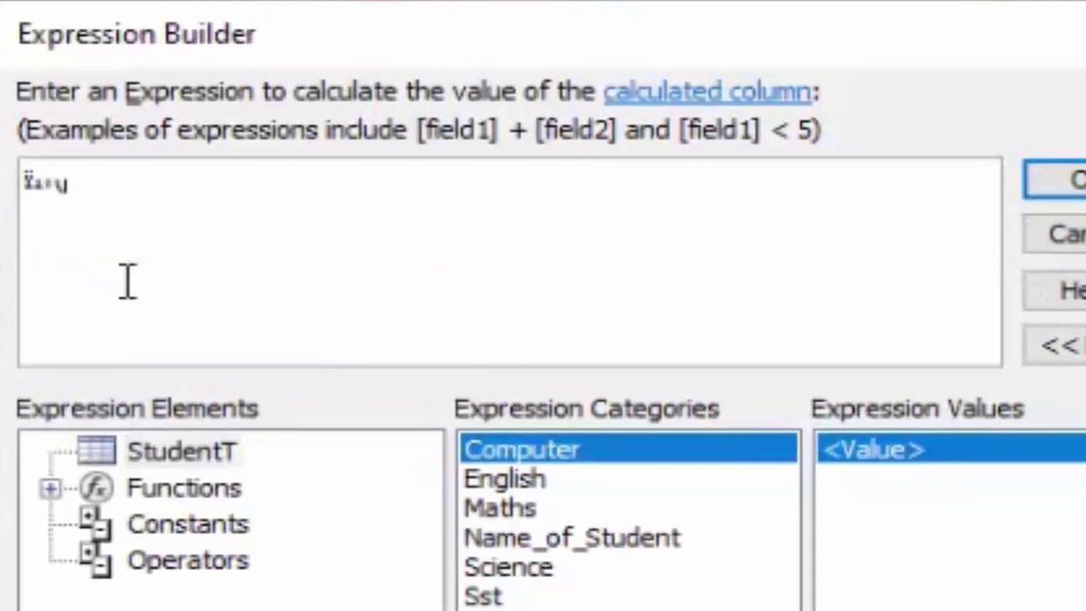
{"action": "type", "text": "(["}
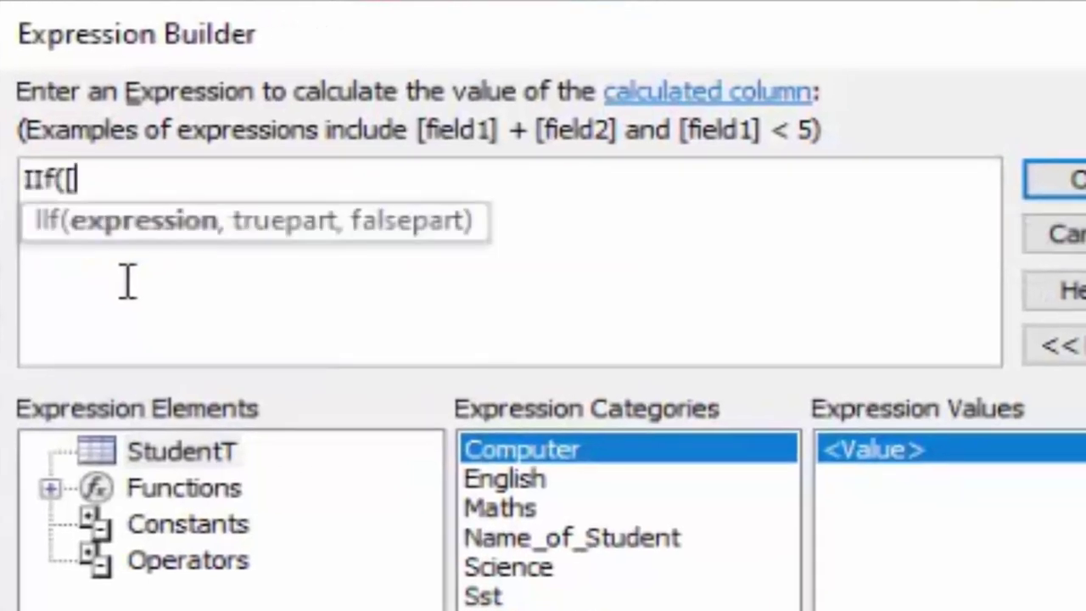
{"action": "type", "text": "Av"}
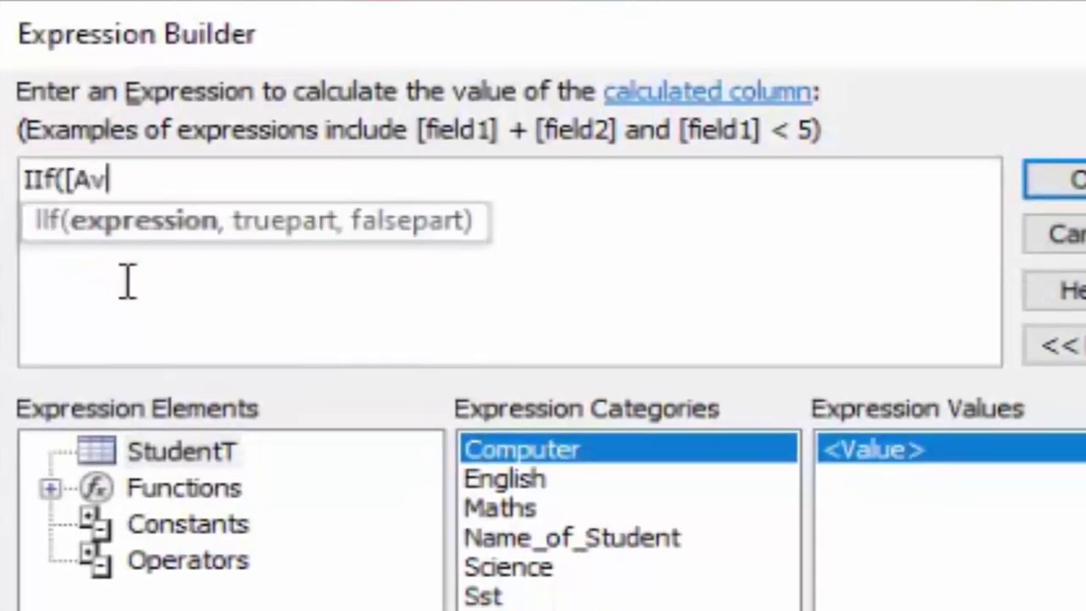
{"action": "type", "text": "era"}
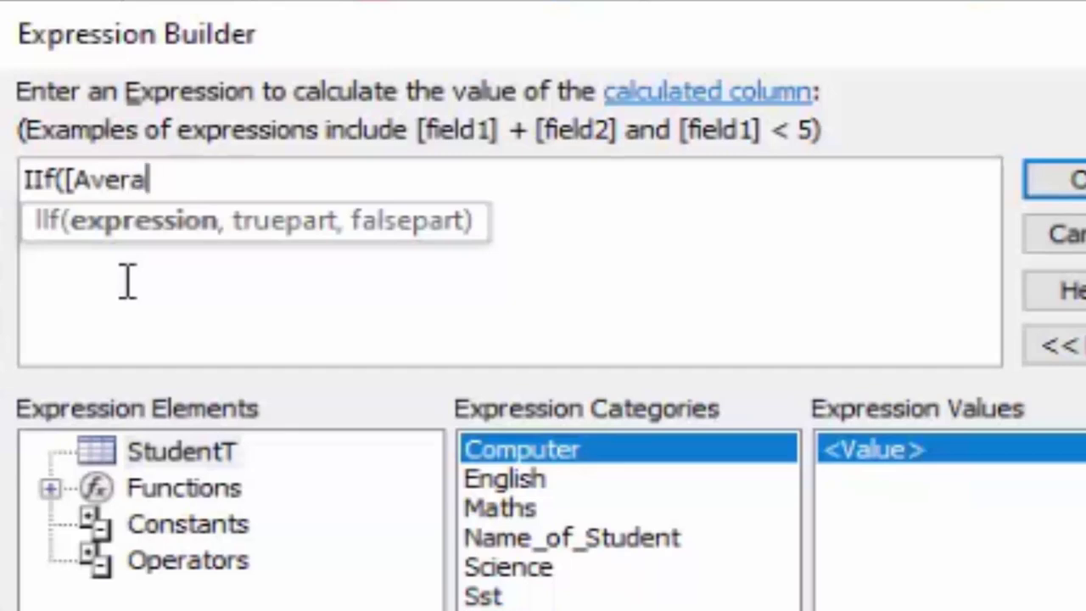
{"action": "type", "text": "ge]"}
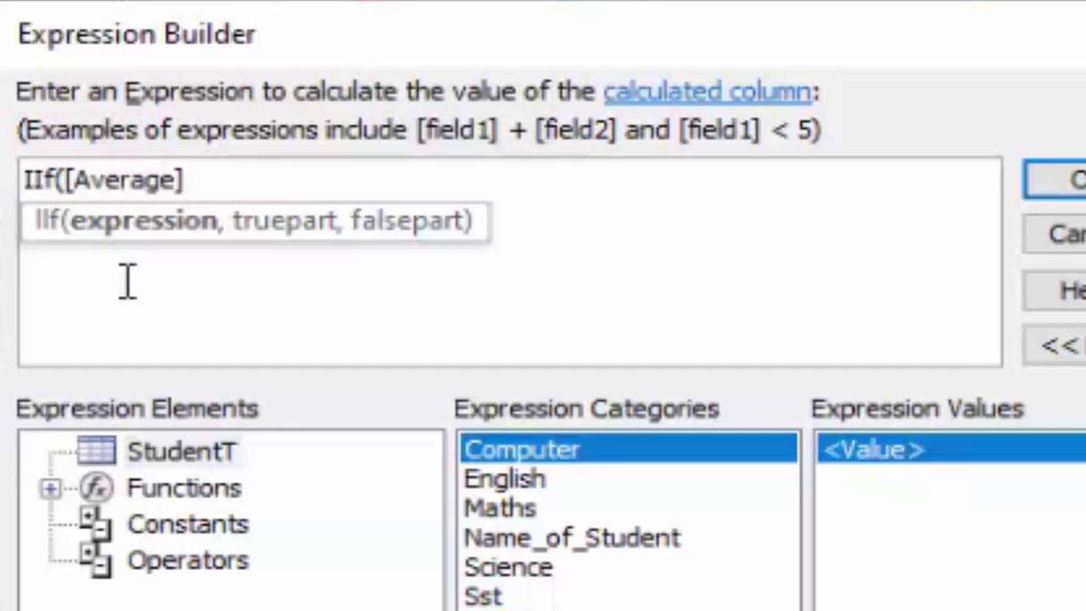
{"action": "type", "text": ">=85"}
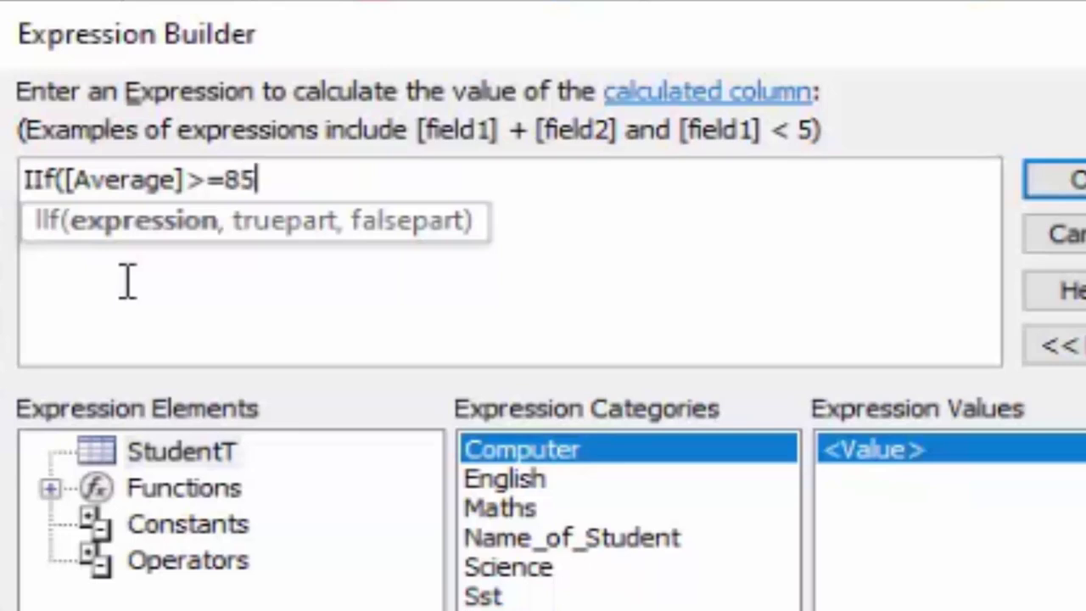
{"action": "type", "text": ",\""}
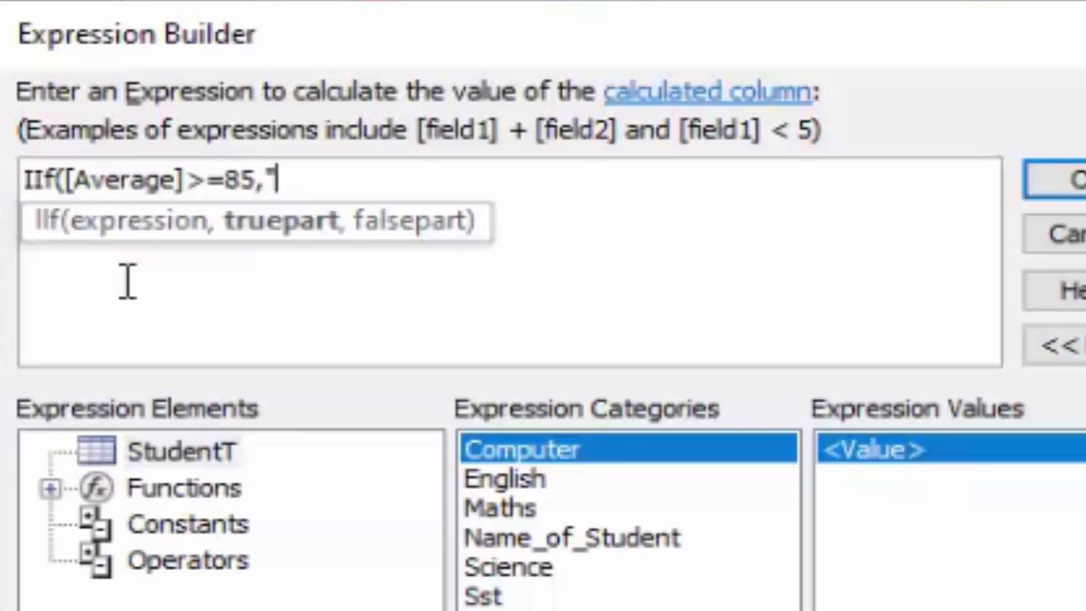
{"action": "type", "text": "A++\""}
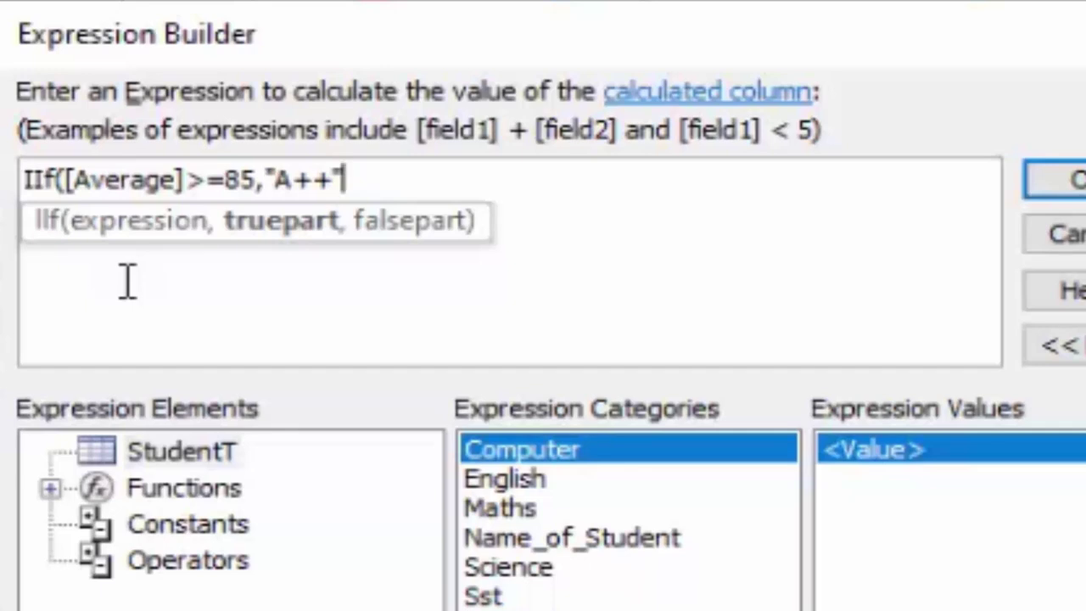
{"action": "type", "text": ","}
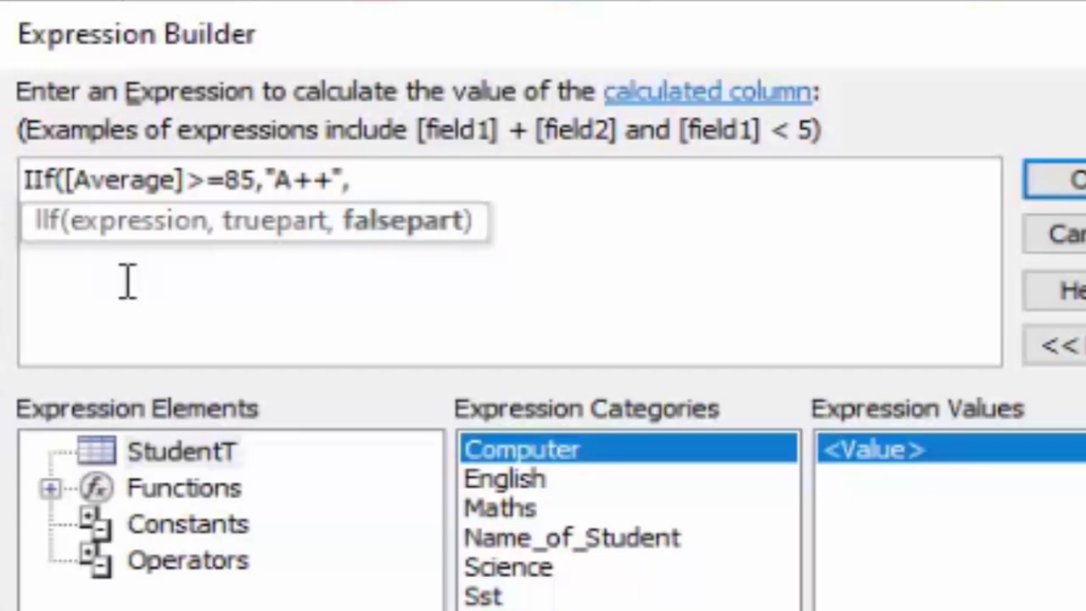
{"action": "type", "text": "ii"}
{"action": "key", "text": "Tab"}
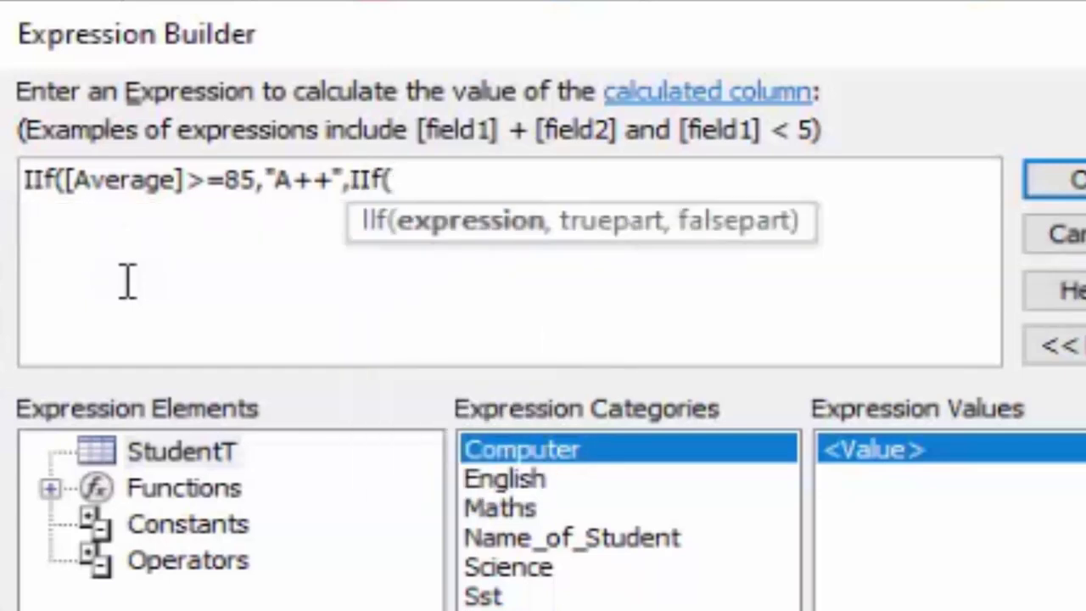
{"action": "type", "text": "["}
{"action": "type", "text": "Avera"}
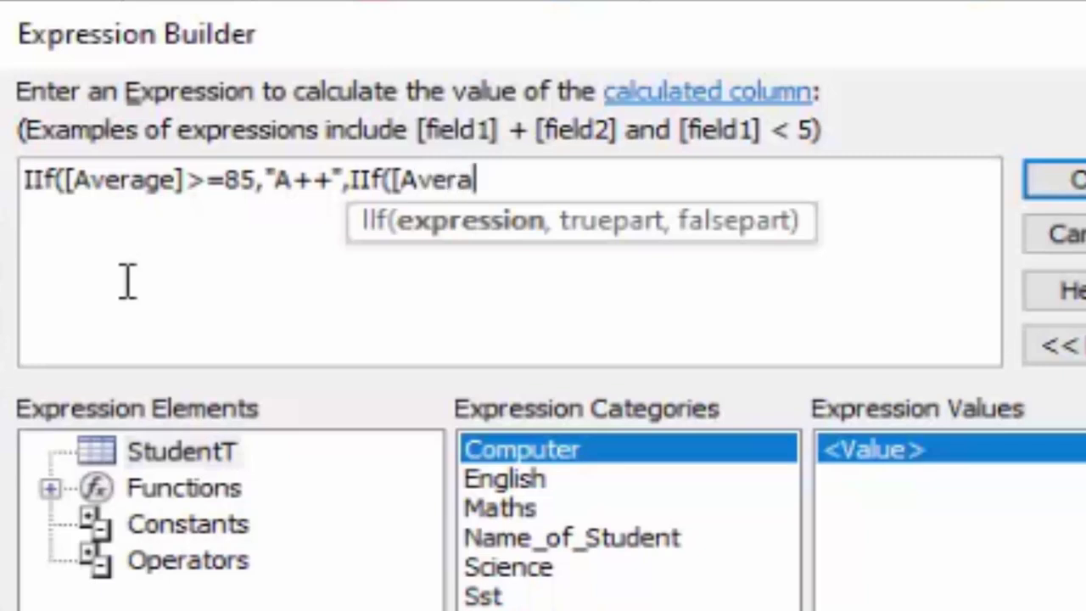
{"action": "type", "text": "ge]"}
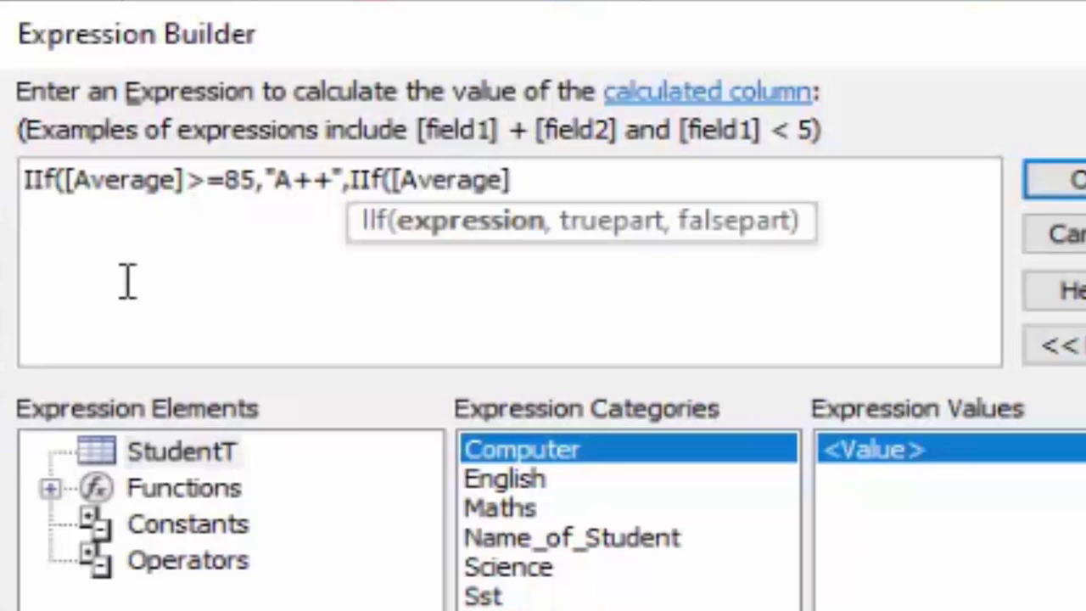
{"action": "type", "text": ">="}
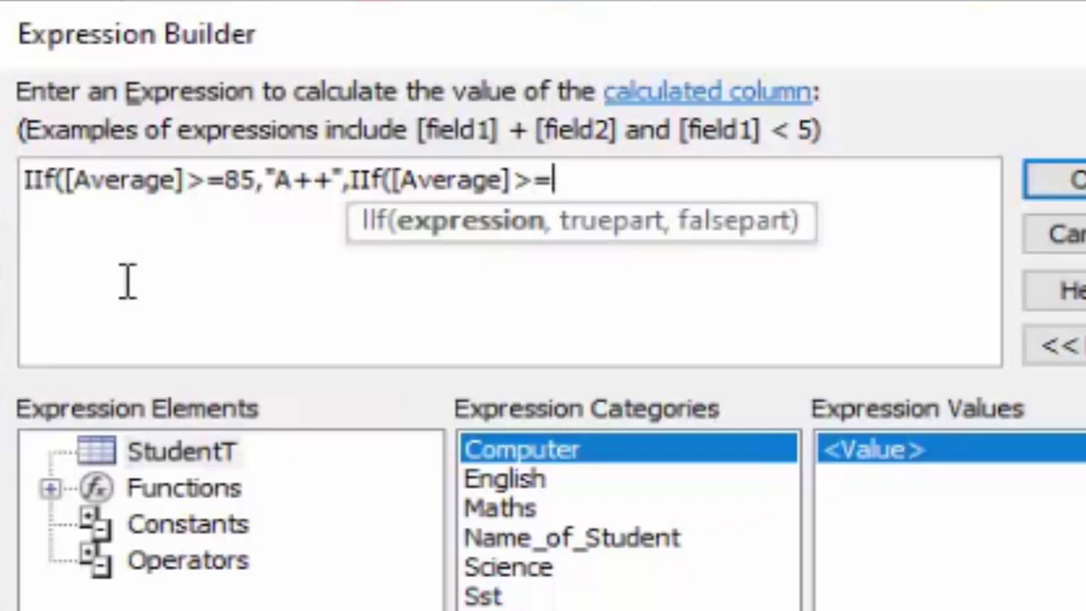
{"action": "type", "text": "75,"}
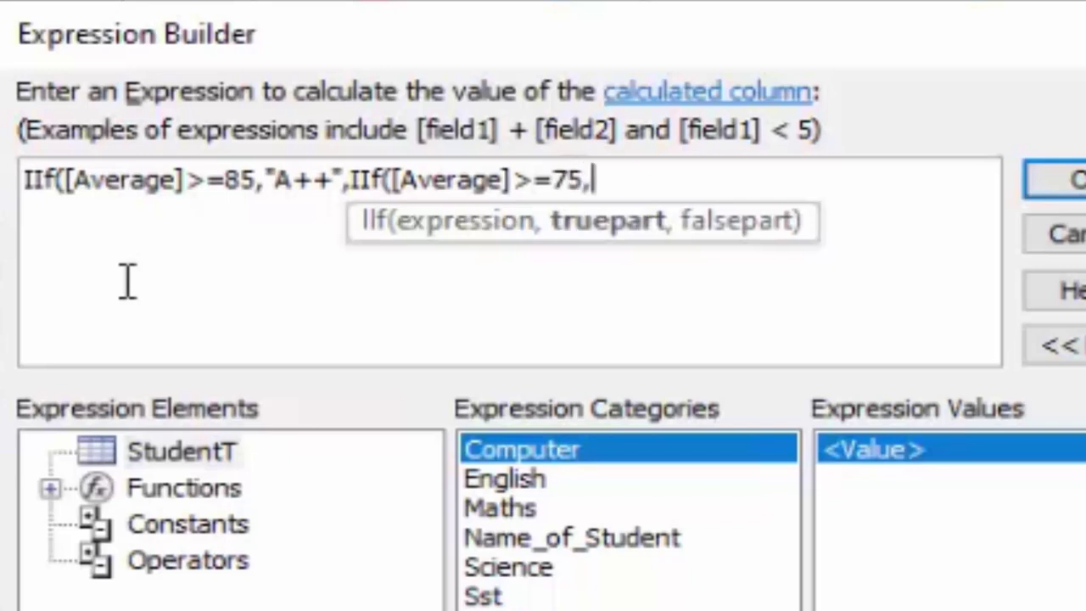
{"action": "type", "text": "\""}
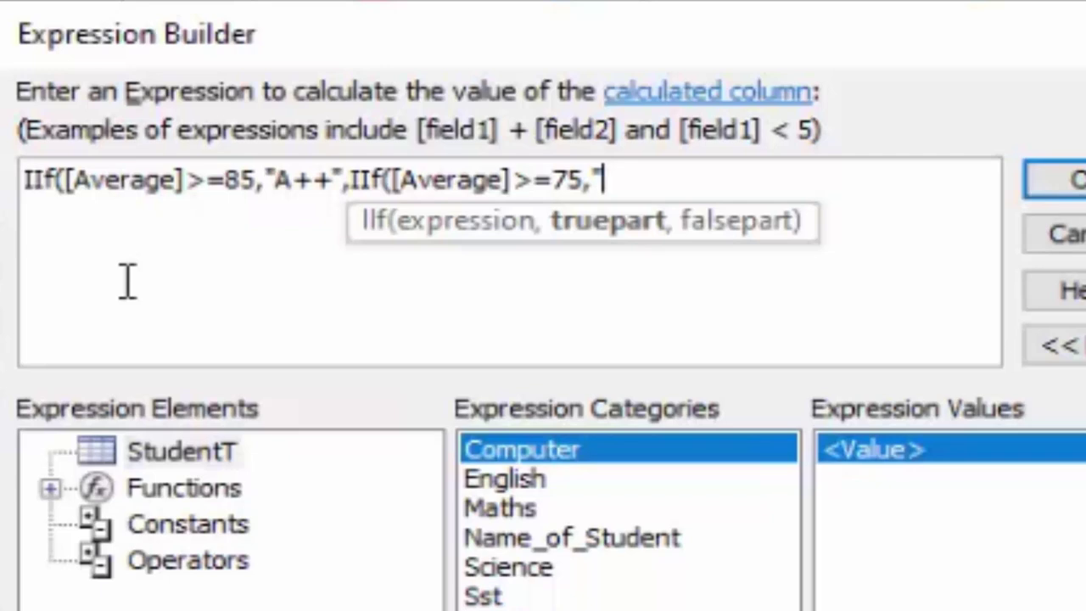
{"action": "type", "text": "B"}
{"action": "key", "text": "BackSpace"}
{"action": "type", "text": "A"}
{"action": "type", "text": "\""}
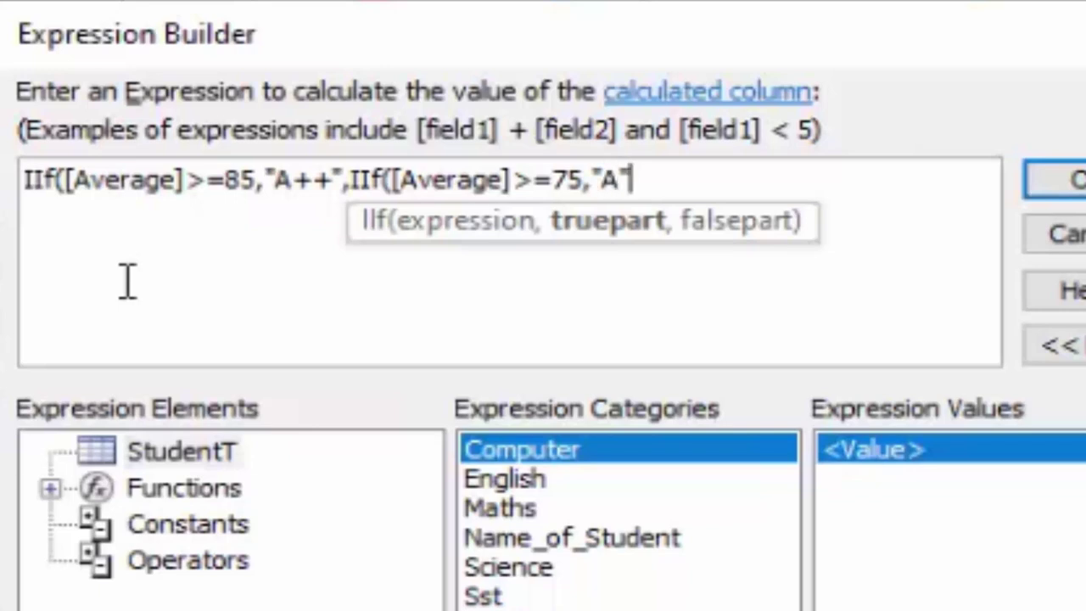
{"action": "type", "text": ",iif("}
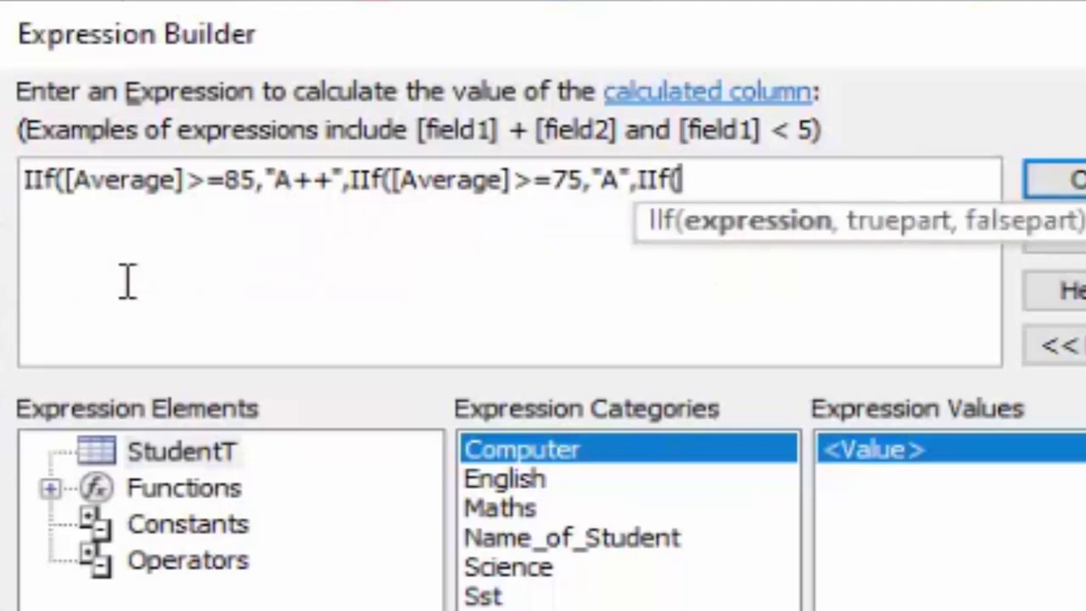
{"action": "type", "text": "[Av"}
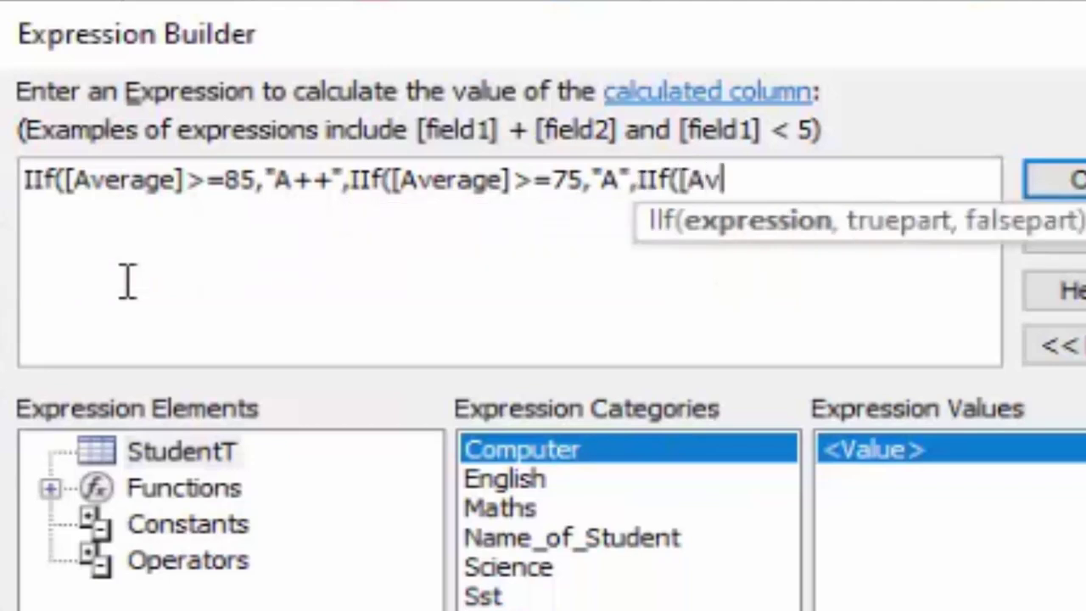
{"action": "type", "text": "er"}
{"action": "type", "text": "arge"}
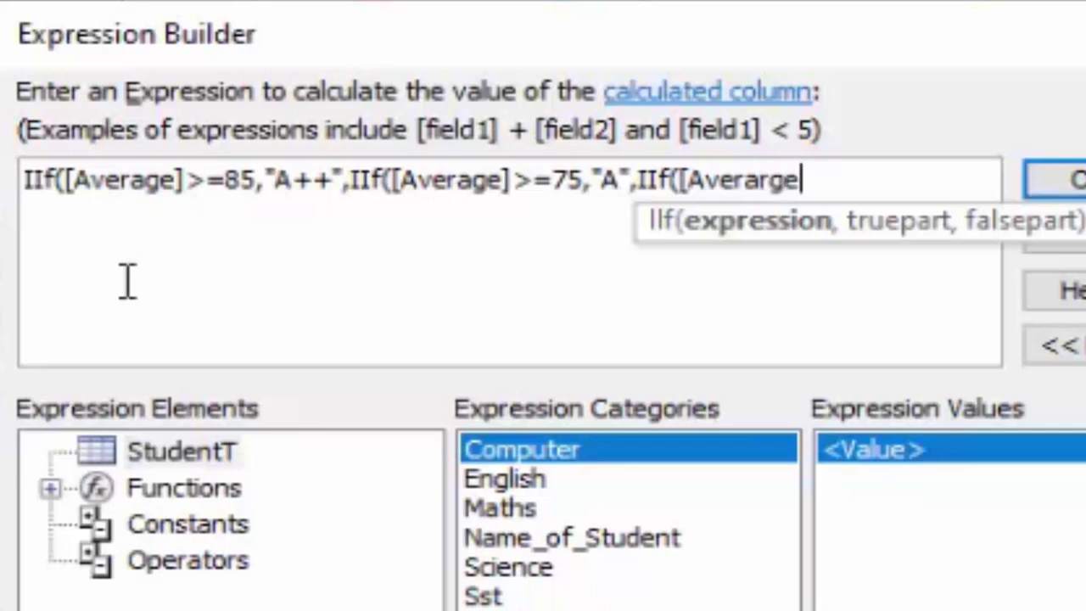
Fix the misspelled Averarge and add the condition giving "B" at 65 or more
{"action": "left_click", "coordinate": [772, 183]}
{"action": "key", "text": "BackSpace"}
{"action": "left_click", "coordinate": [839, 181]}
{"action": "type", "text": "]"}
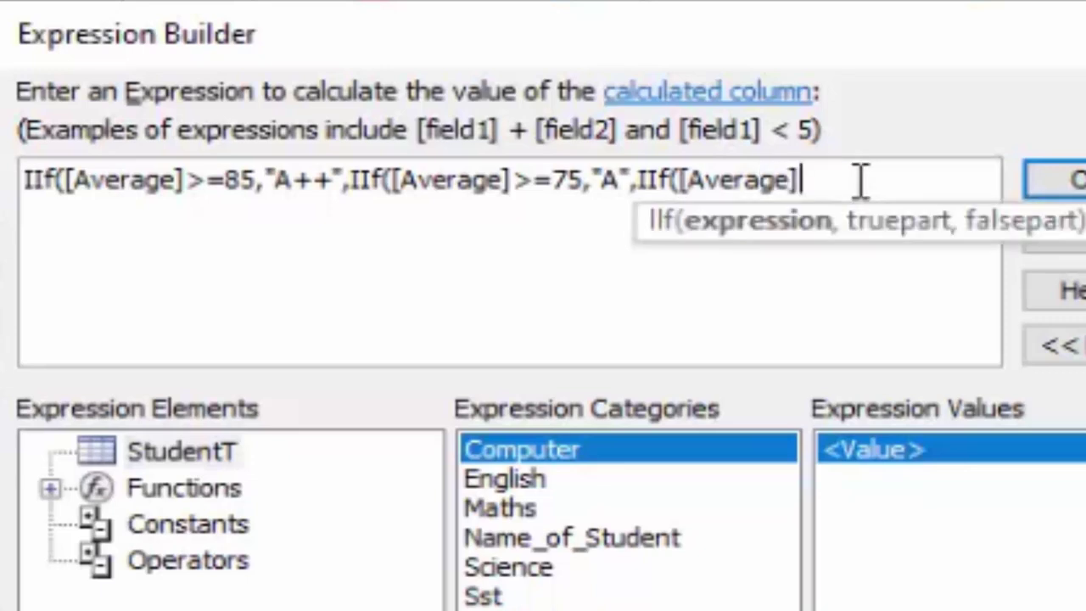
{"action": "type", "text": ">="}
{"action": "type", "text": "65"}
{"action": "type", "text": ",\"\""}
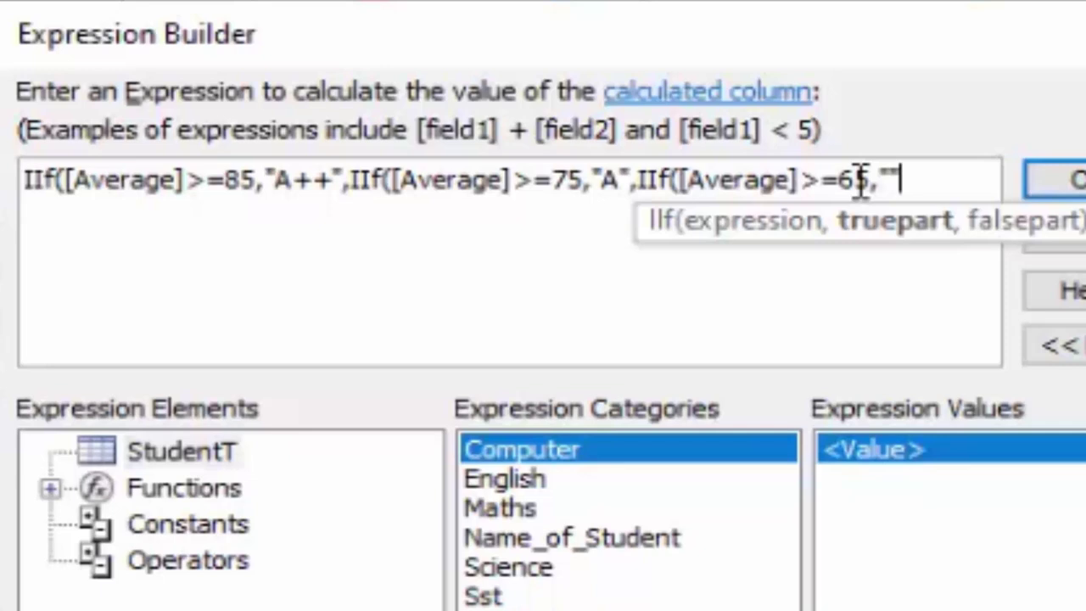
{"action": "key", "text": "Left"}
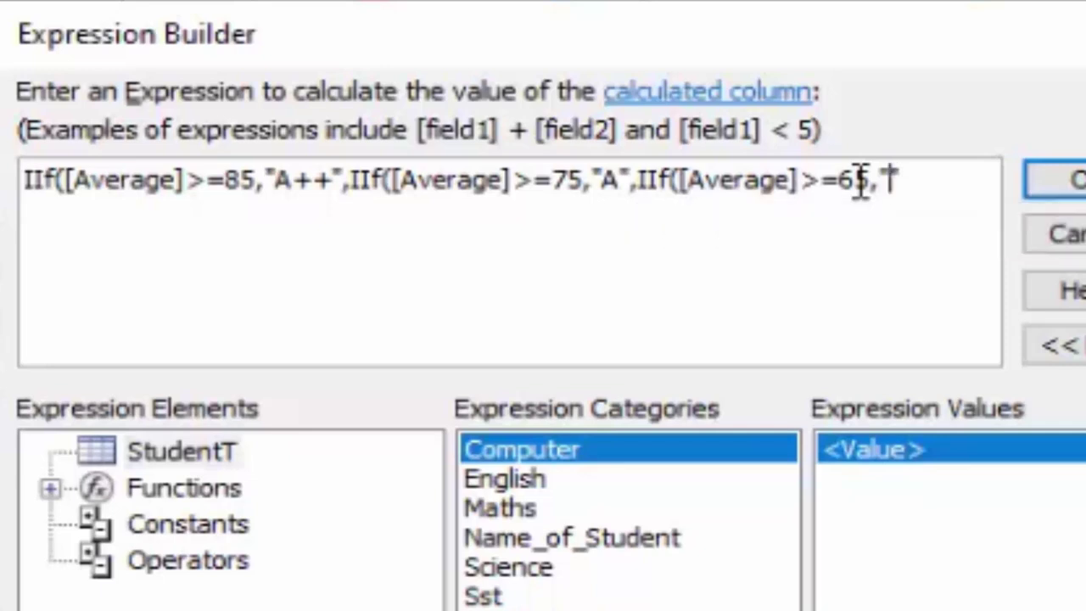
{"action": "type", "text": "B"}
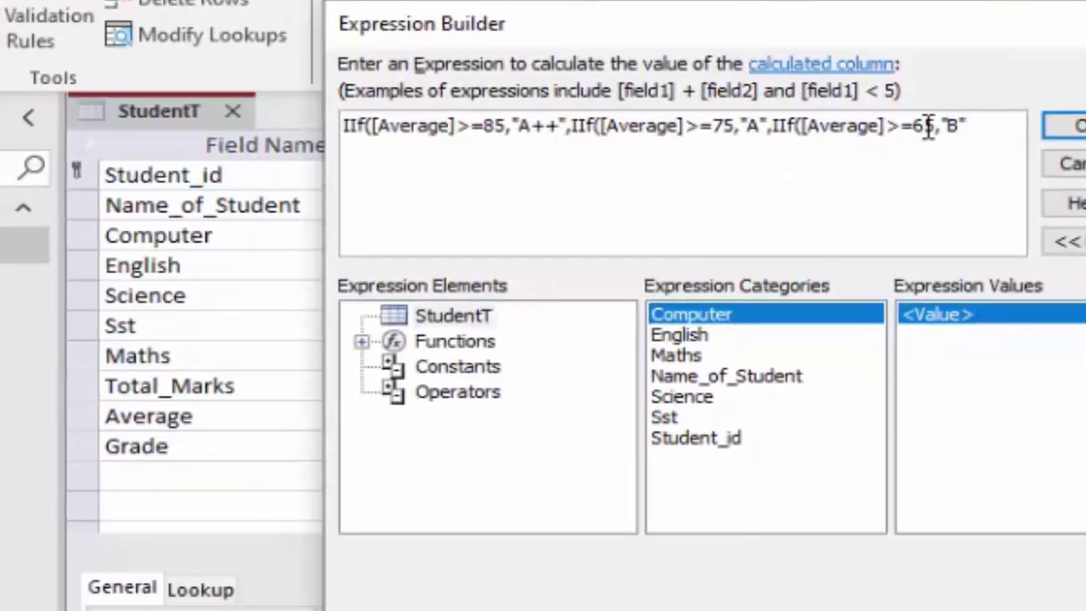
{"action": "key", "text": "Right"}
Finish the expression with "C" at 55, "D" at 50, else "Failed", and switch to datasheet view
{"action": "type", "text": ",i"}
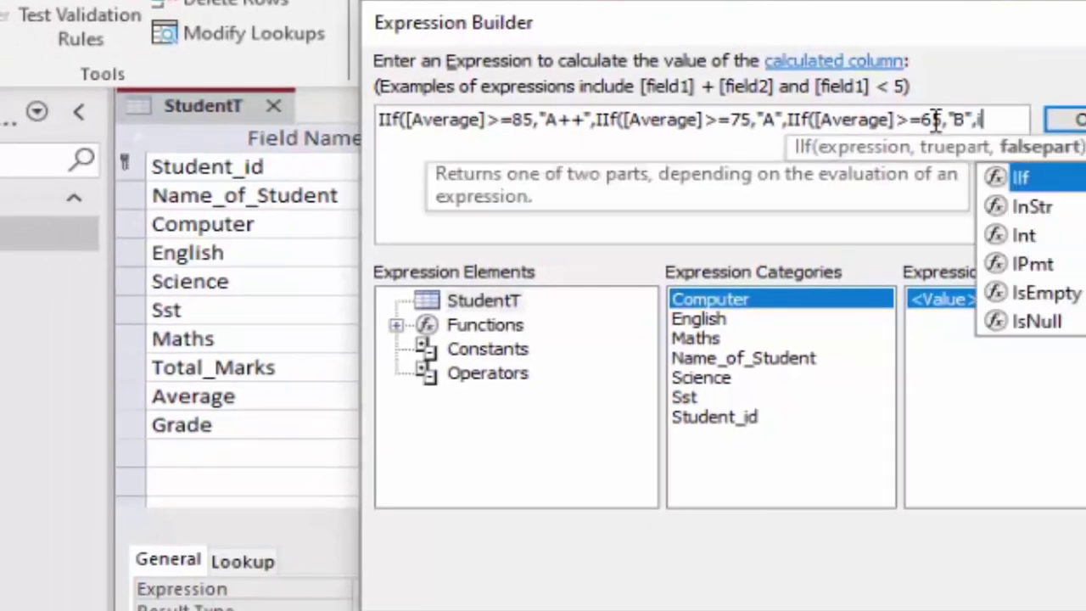
{"action": "type", "text": "f("}
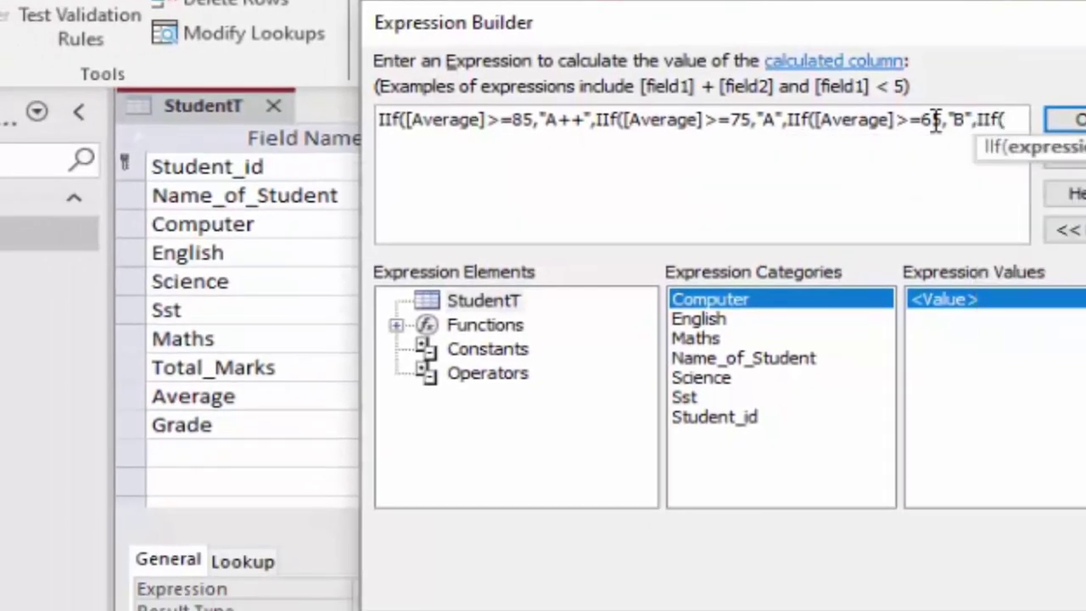
{"action": "type", "text": "[Aver"}
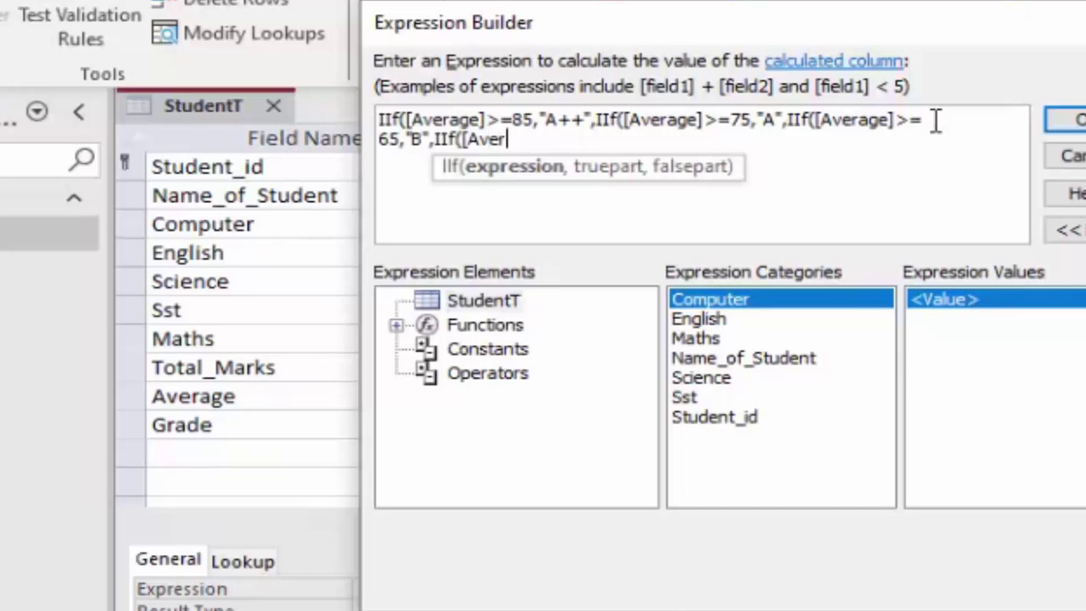
{"action": "type", "text": "age]"}
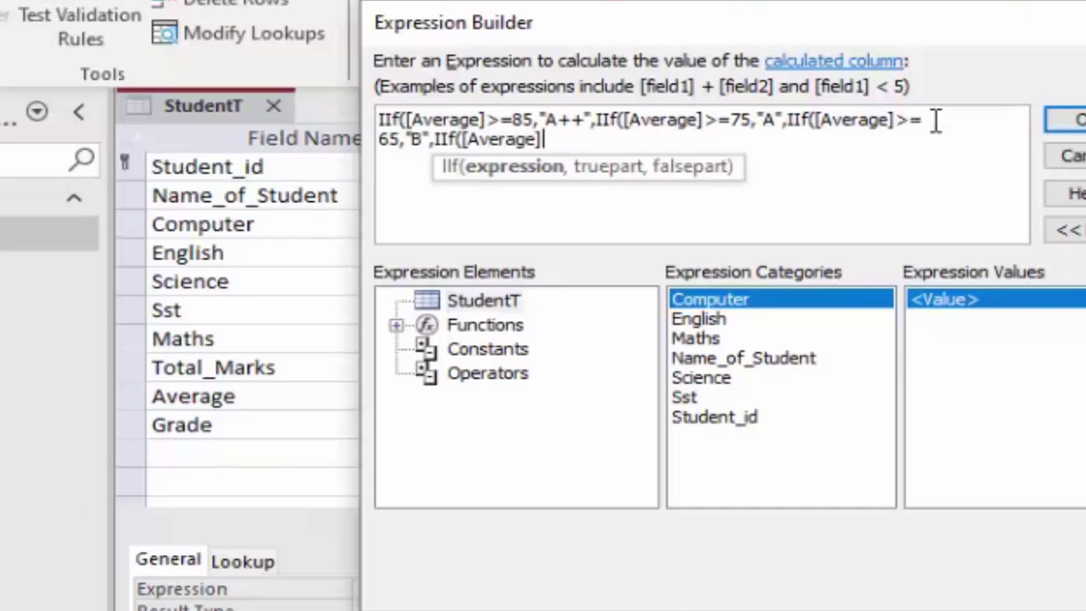
{"action": "type", "text": ">="}
{"action": "type", "text": "55"}
{"action": "type", "text": ",\""}
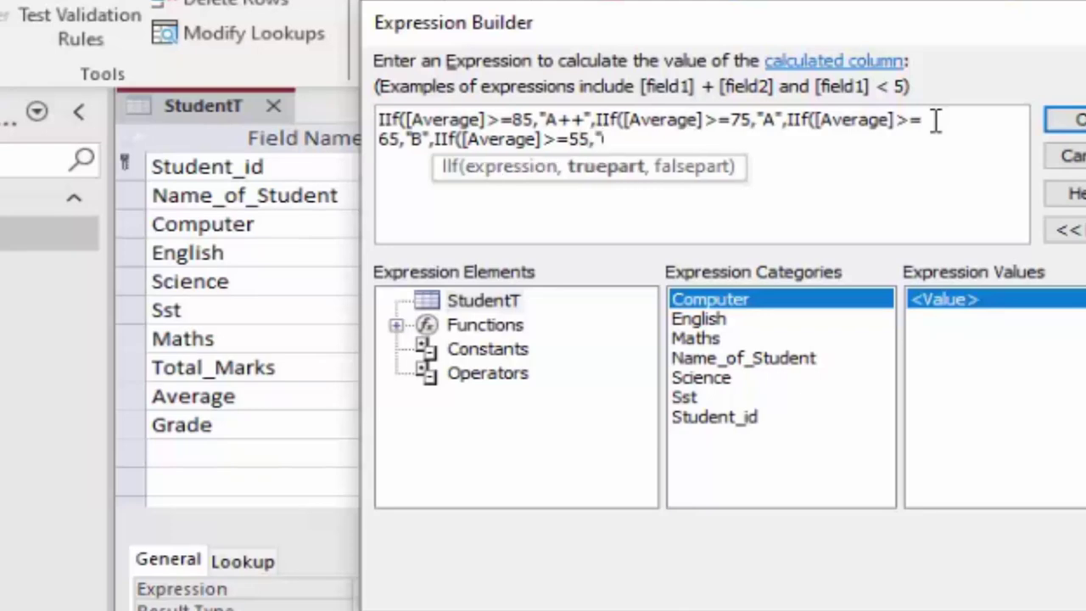
{"action": "type", "text": "C\",ii"}
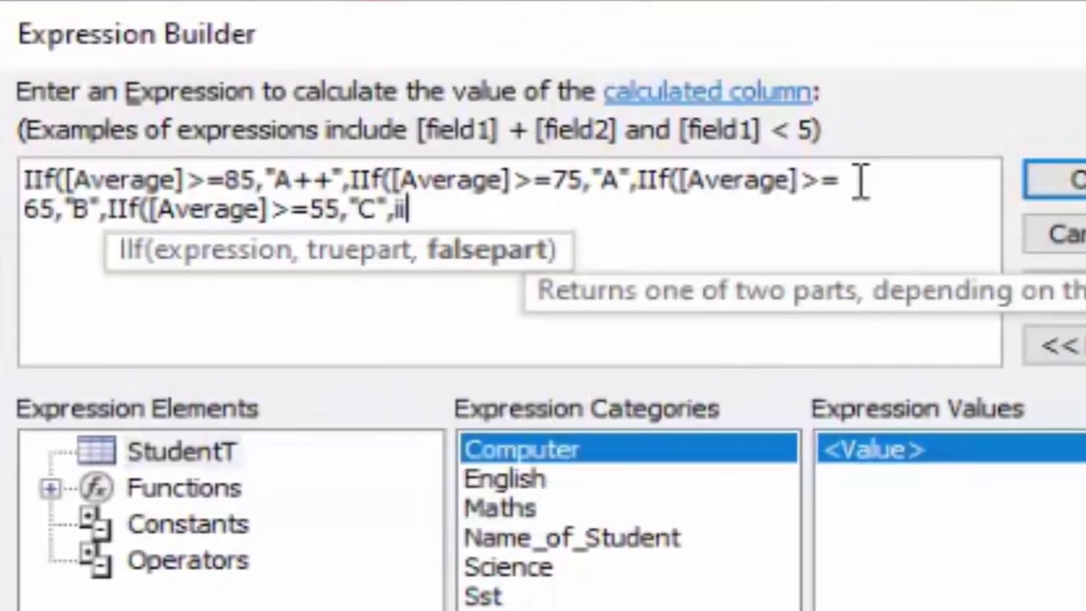
{"action": "key", "text": "Tab"}
{"action": "type", "text": "(["}
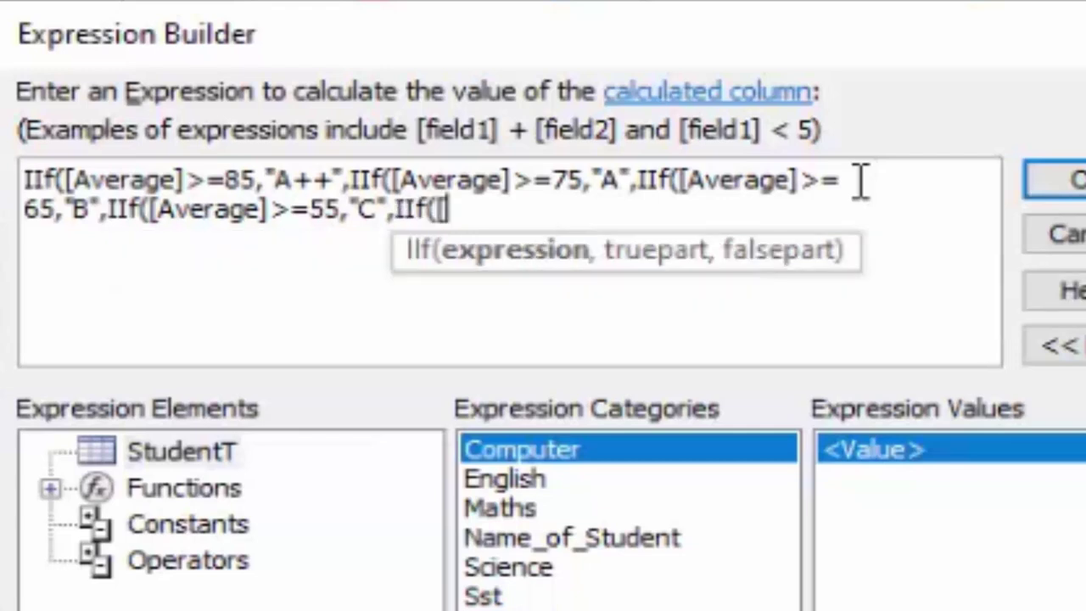
{"action": "type", "text": "Aver"}
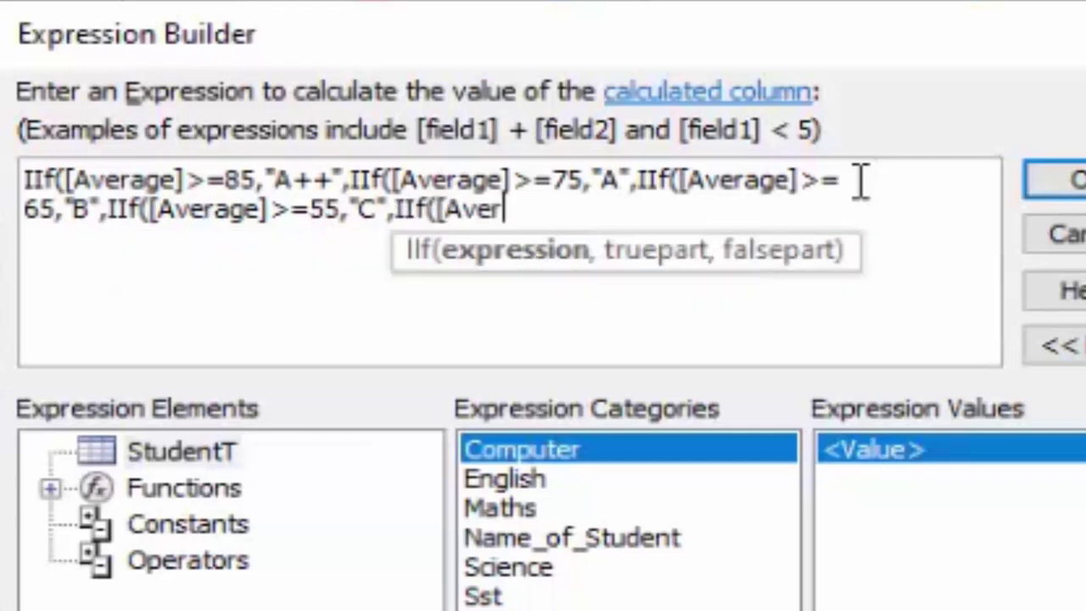
{"action": "type", "text": "age]"}
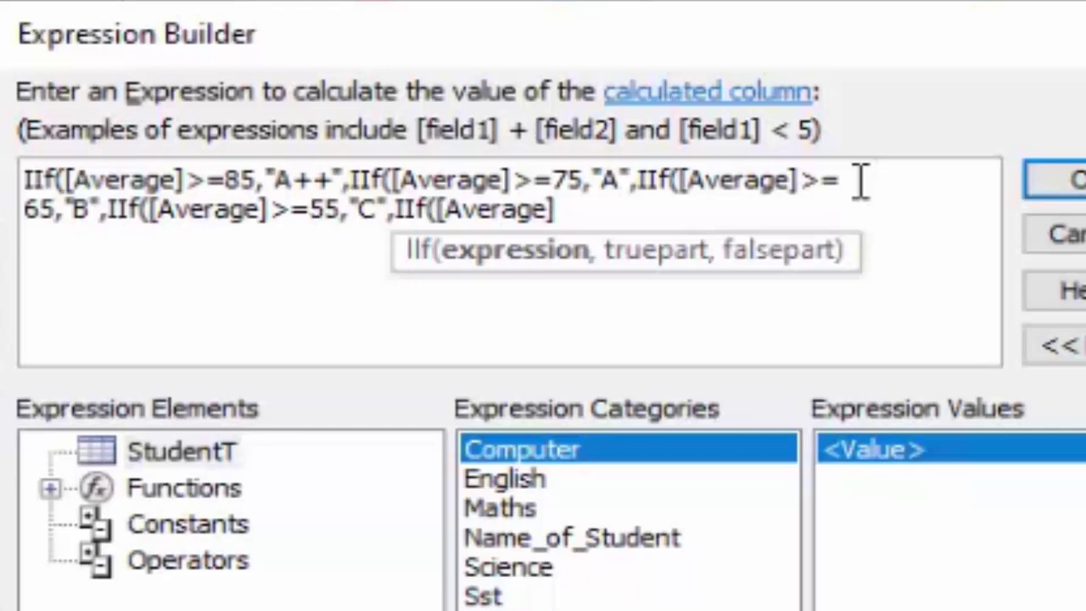
{"action": "type", "text": ">="}
{"action": "type", "text": "50,\""}
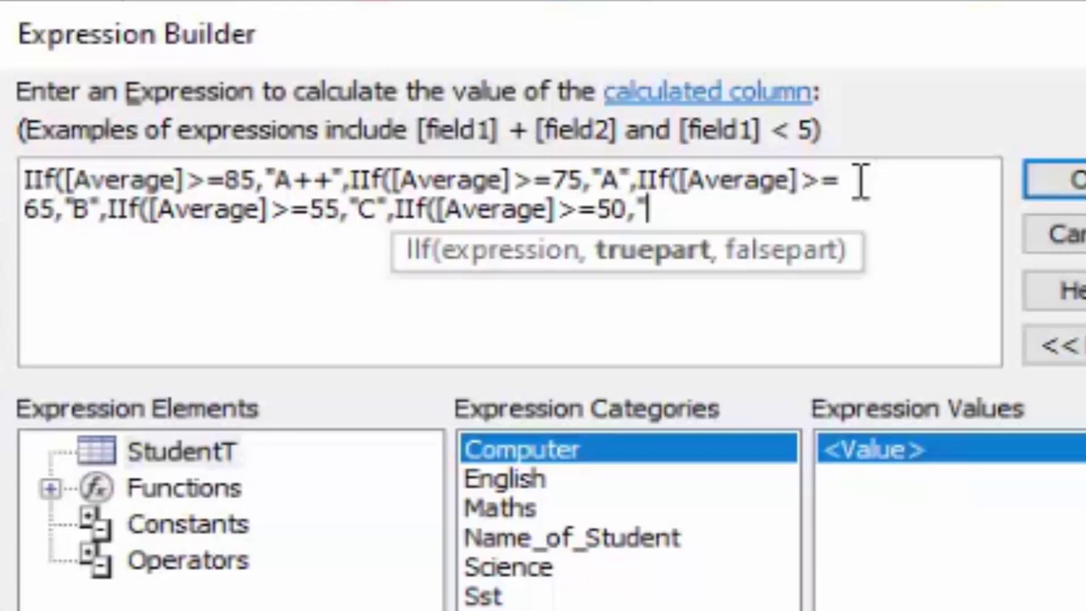
{"action": "type", "text": "D"}
{"action": "type", "text": "\",\""}
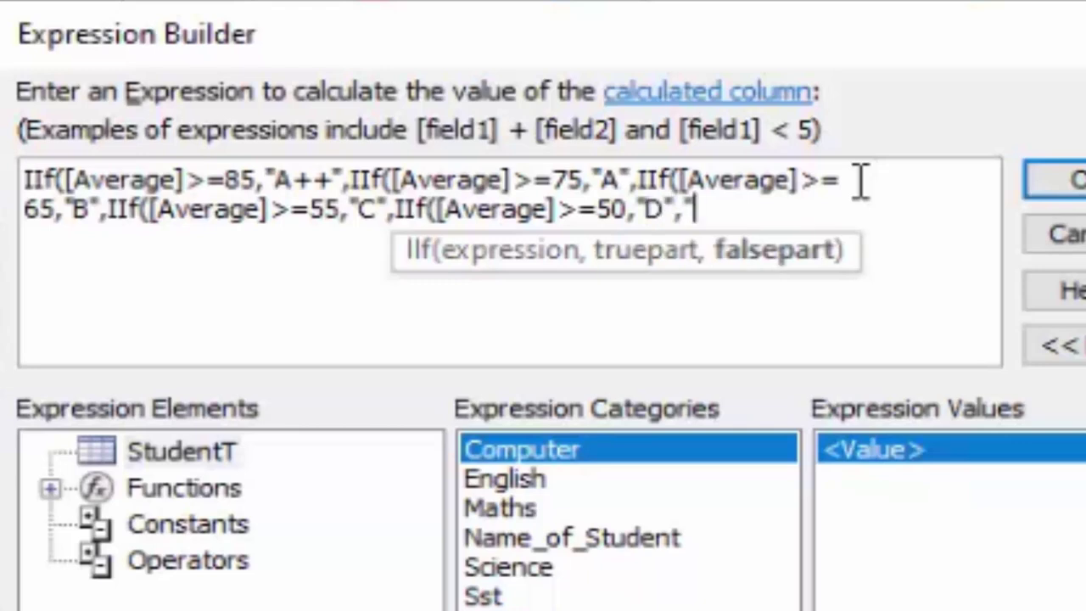
{"action": "type", "text": "Fai"}
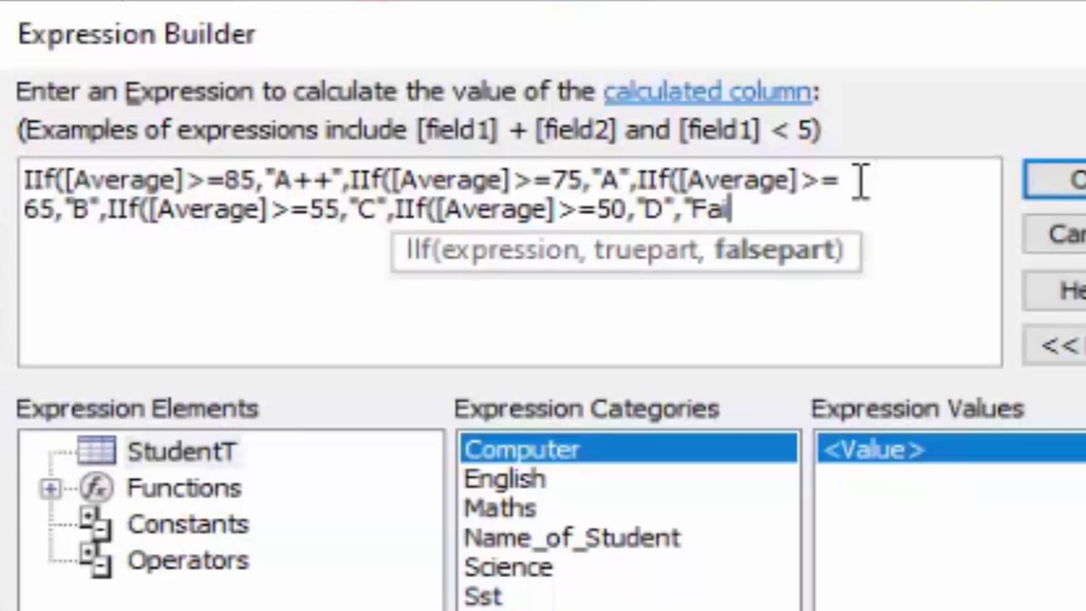
{"action": "type", "text": "le"}
{"action": "type", "text": "d\""}
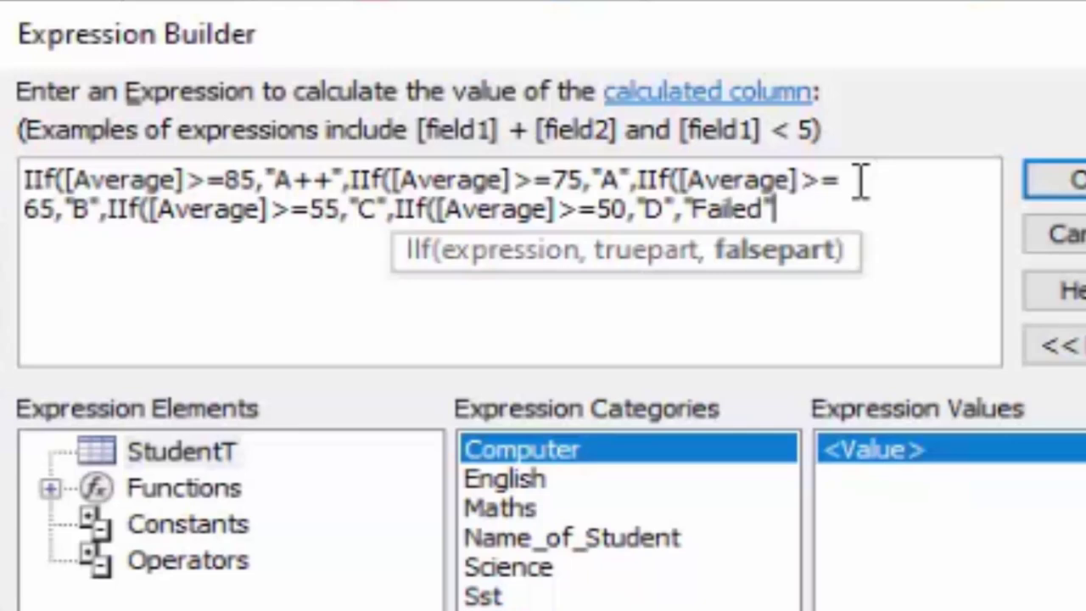
{"action": "type", "text": "))"}
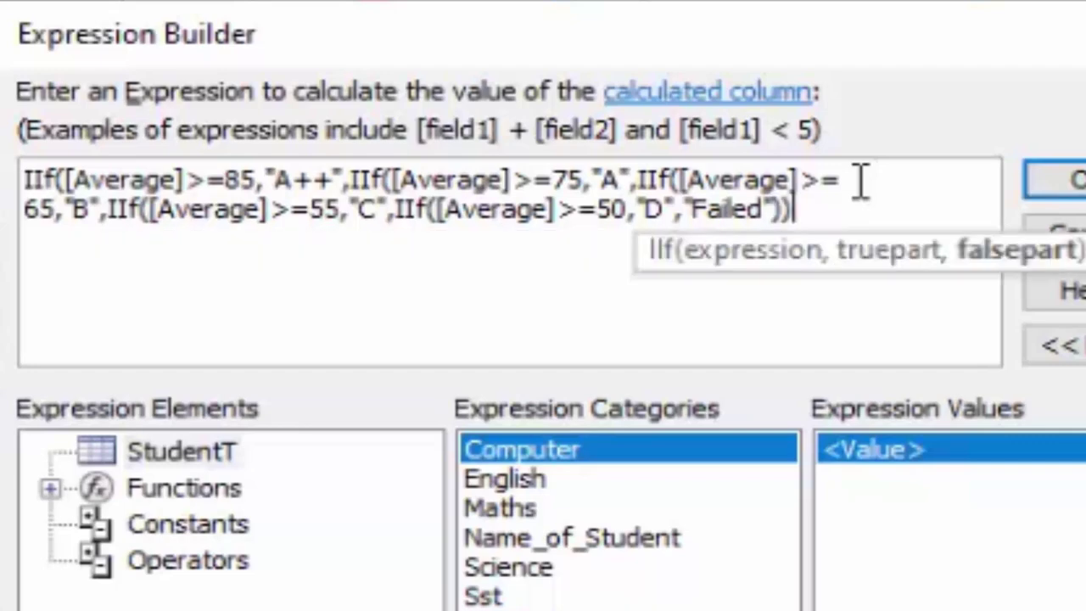
{"action": "type", "text": ")))"}
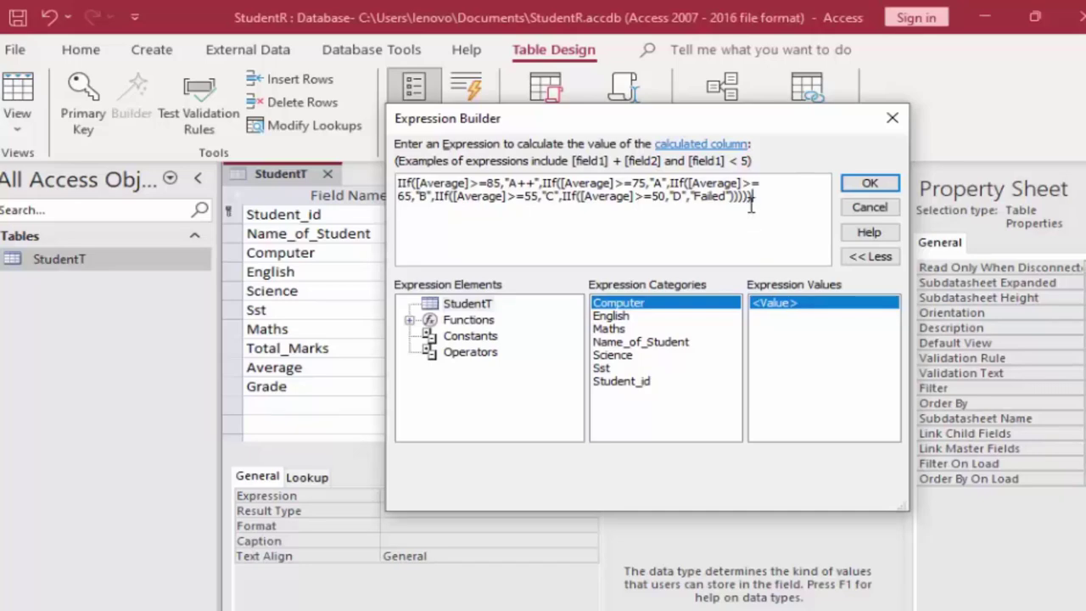
{"action": "left_click", "coordinate": [870, 183]}
{"action": "left_click", "coordinate": [17, 93]}
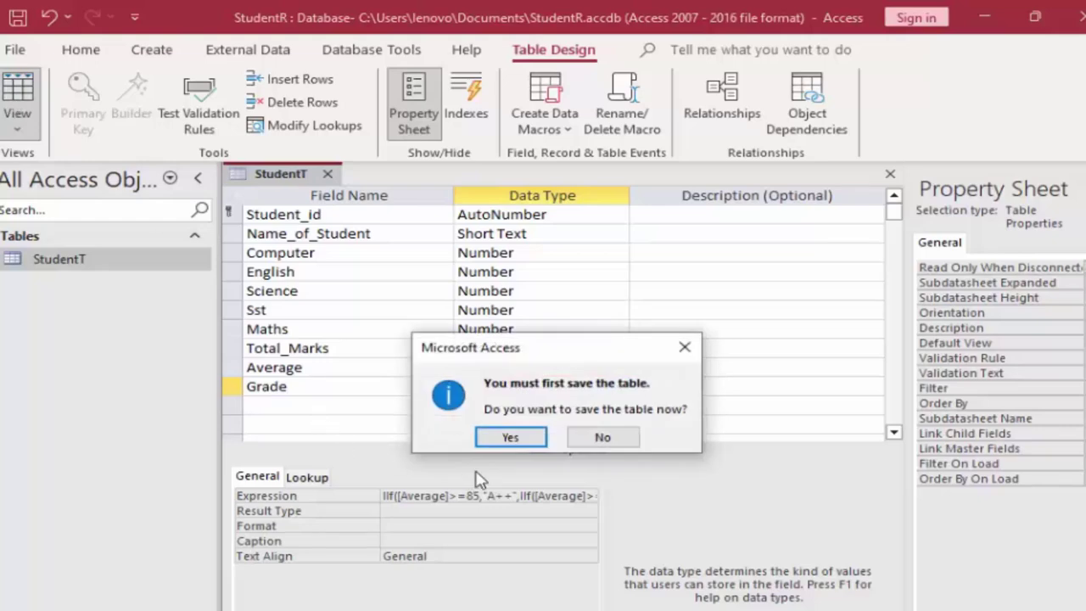
Save StudentT and widen the Total_Marks column so its full name shows
{"action": "left_click", "coordinate": [512, 438]}
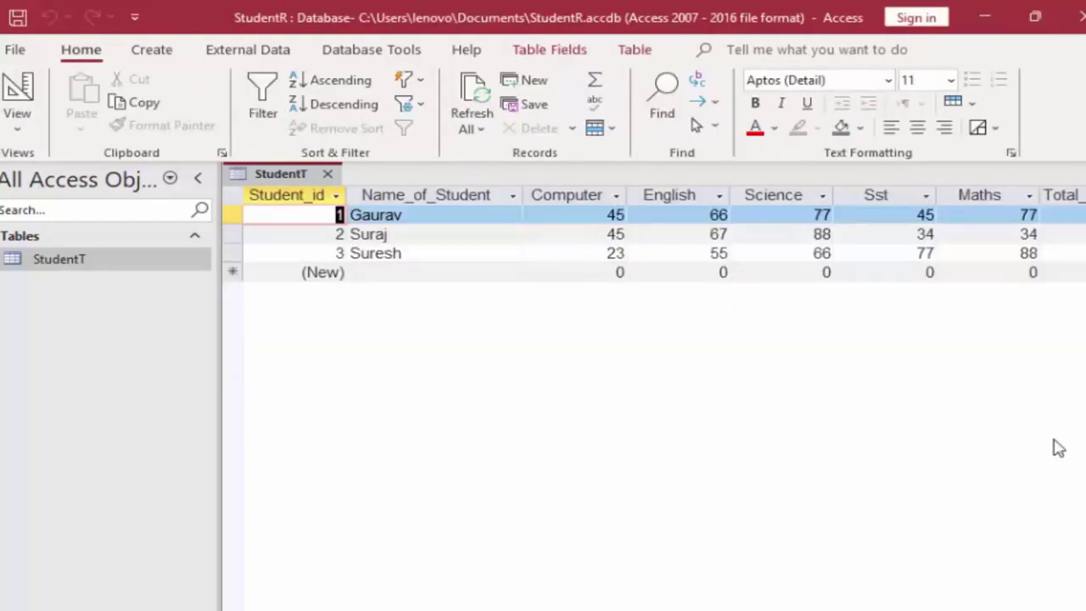
{"action": "scroll", "coordinate": [611, 238], "scroll_direction": "right", "scroll_amount": 5}
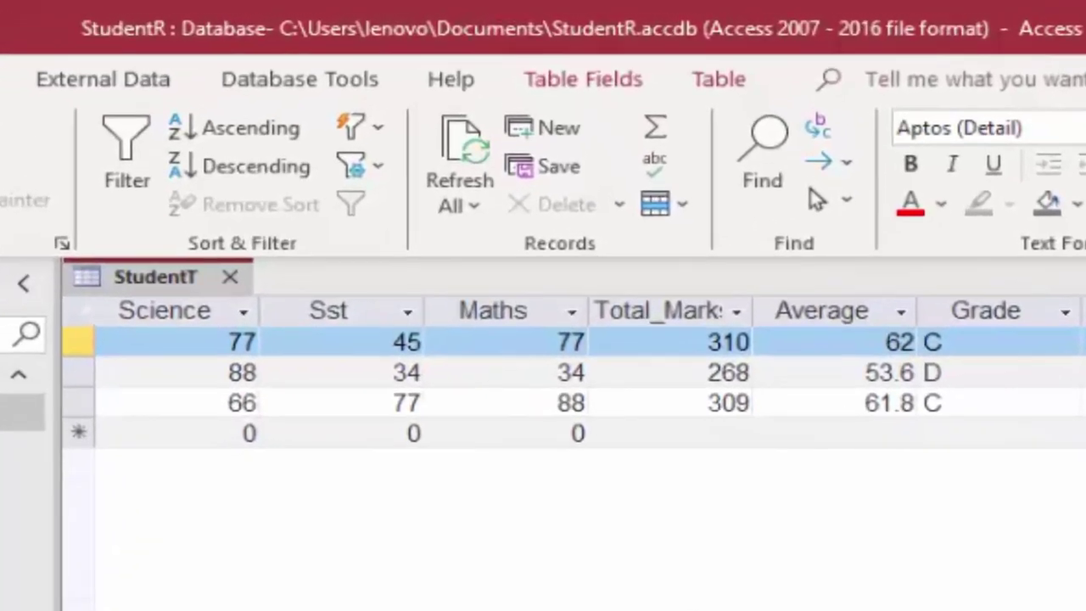
{"action": "scroll", "coordinate": [594, 381], "scroll_direction": "left", "scroll_amount": 5}
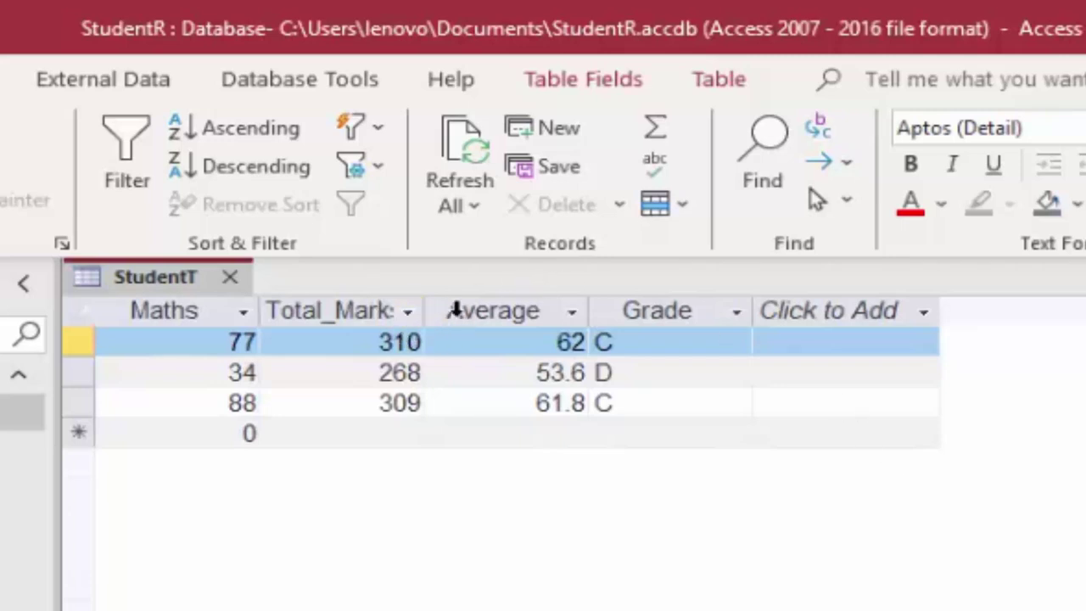
{"action": "left_click_drag", "start_coordinate": [424, 310], "coordinate": [473, 356]}
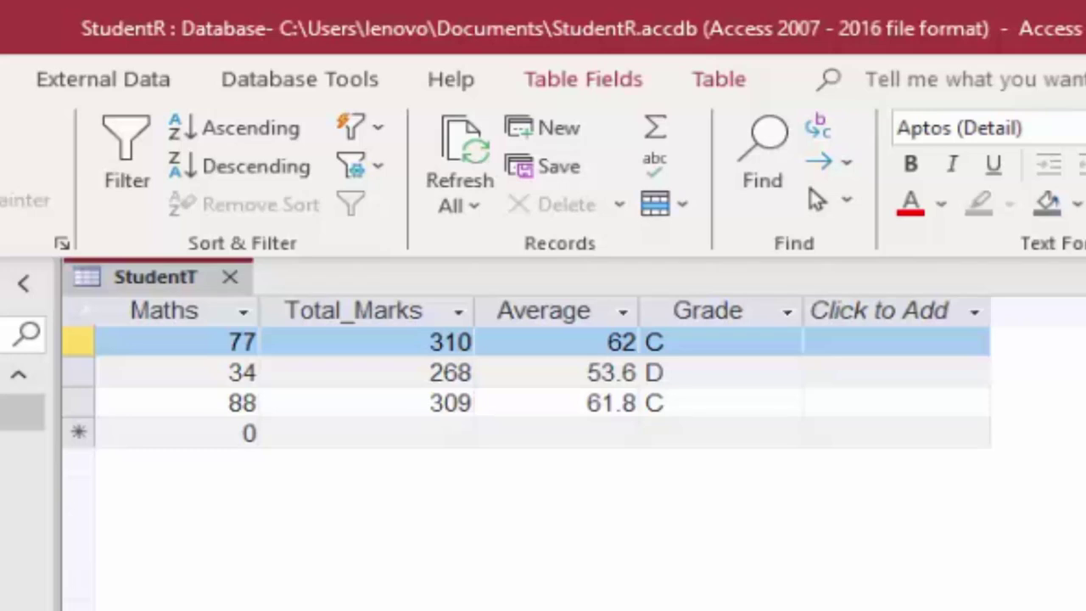
{"action": "key", "text": "Home"}
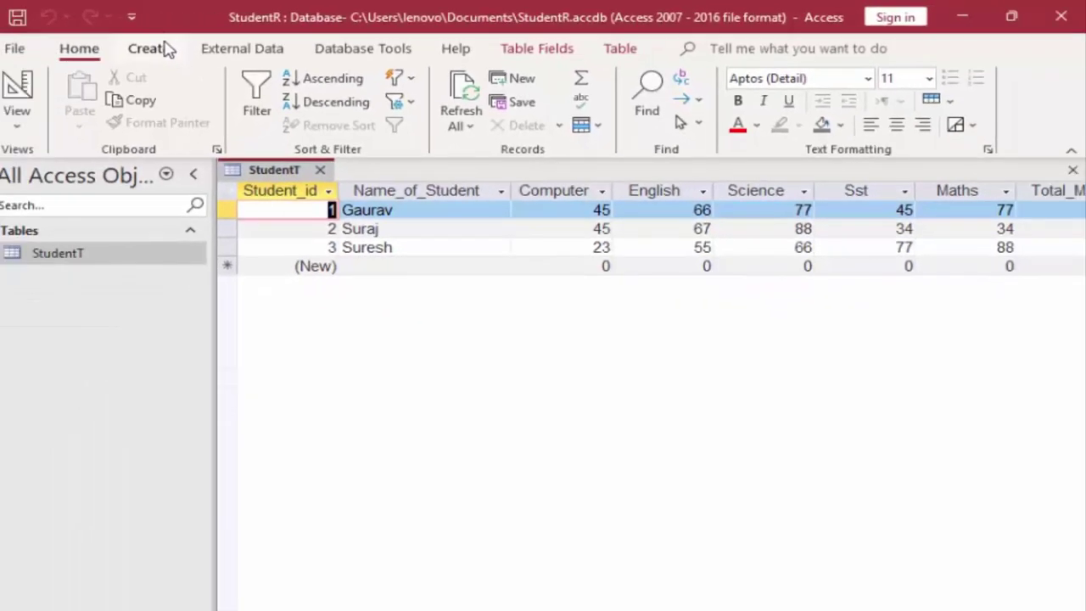
Save and close the StudentT table
{"action": "left_click", "coordinate": [165, 48]}
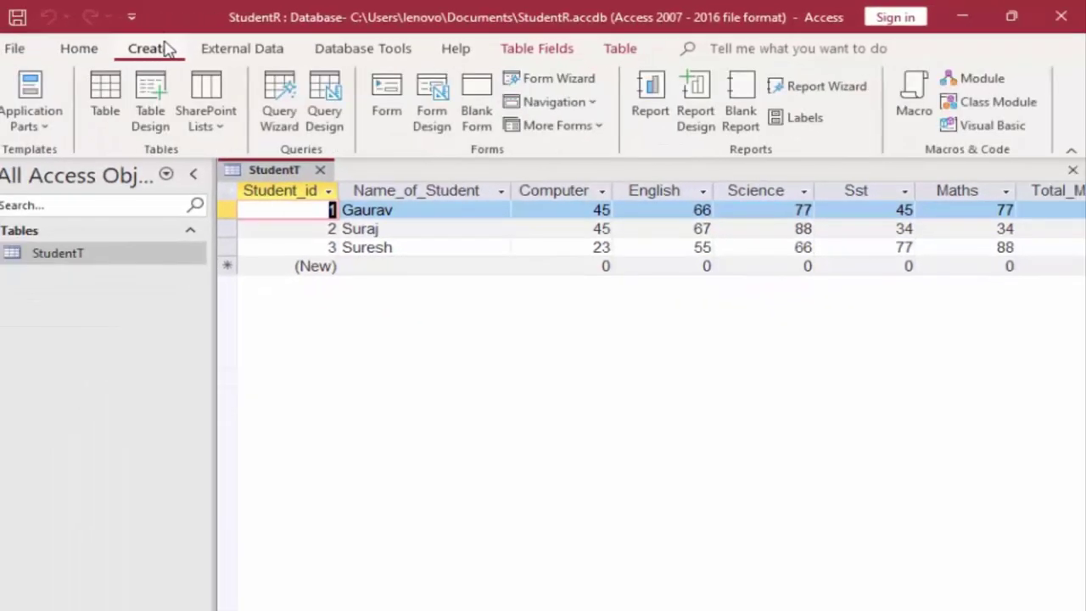
{"action": "right_click", "coordinate": [285, 183]}
{"action": "left_click", "coordinate": [307, 184]}
{"action": "left_click", "coordinate": [320, 170]}
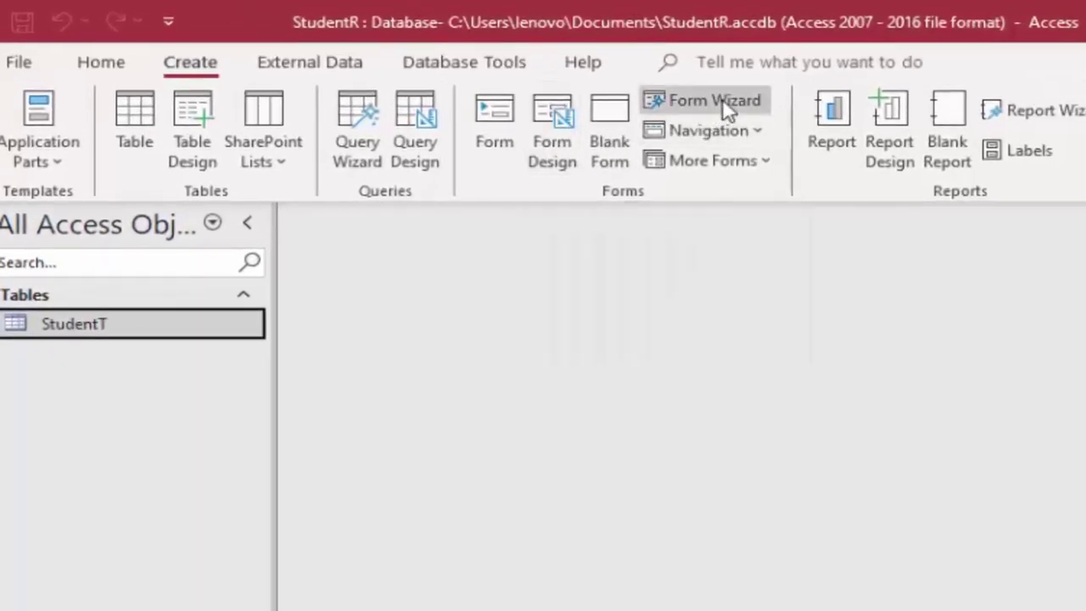
Cancel the Form Wizard and create a blank form in Form Design view
{"action": "left_click", "coordinate": [720, 100]}
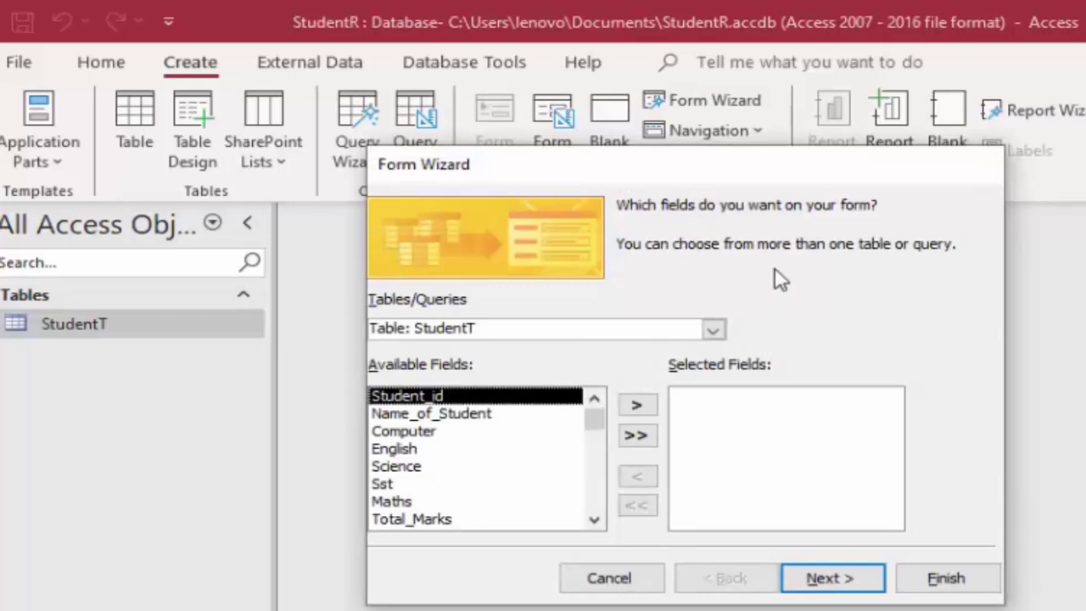
{"action": "left_click", "coordinate": [571, 578]}
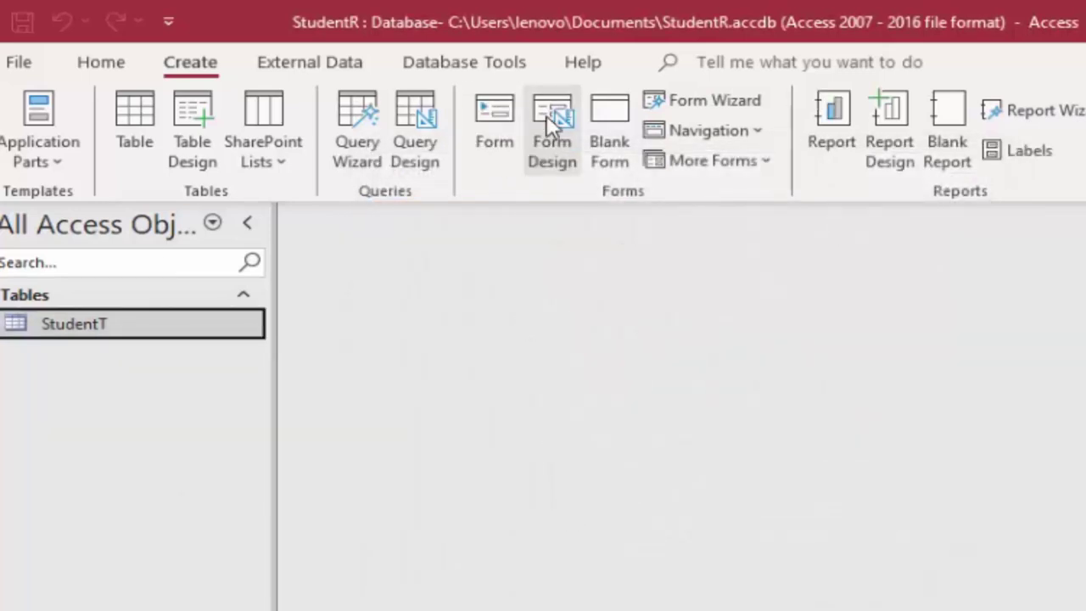
{"action": "left_click", "coordinate": [550, 124]}
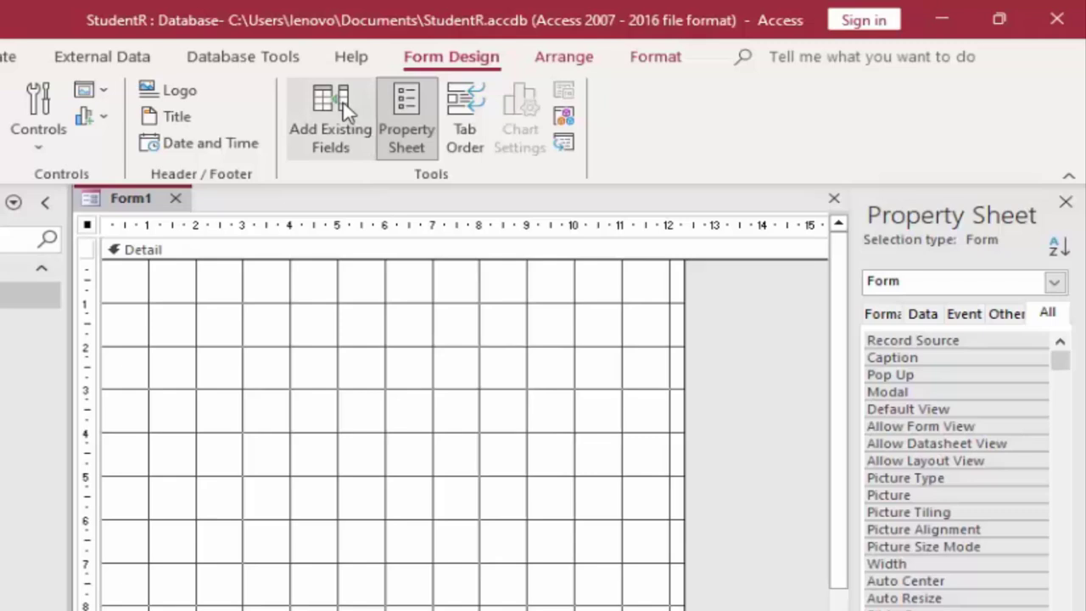
Place Student_id and Name_of_Student on the form and resize the Name_of_Student label
{"action": "left_click", "coordinate": [398, 115]}
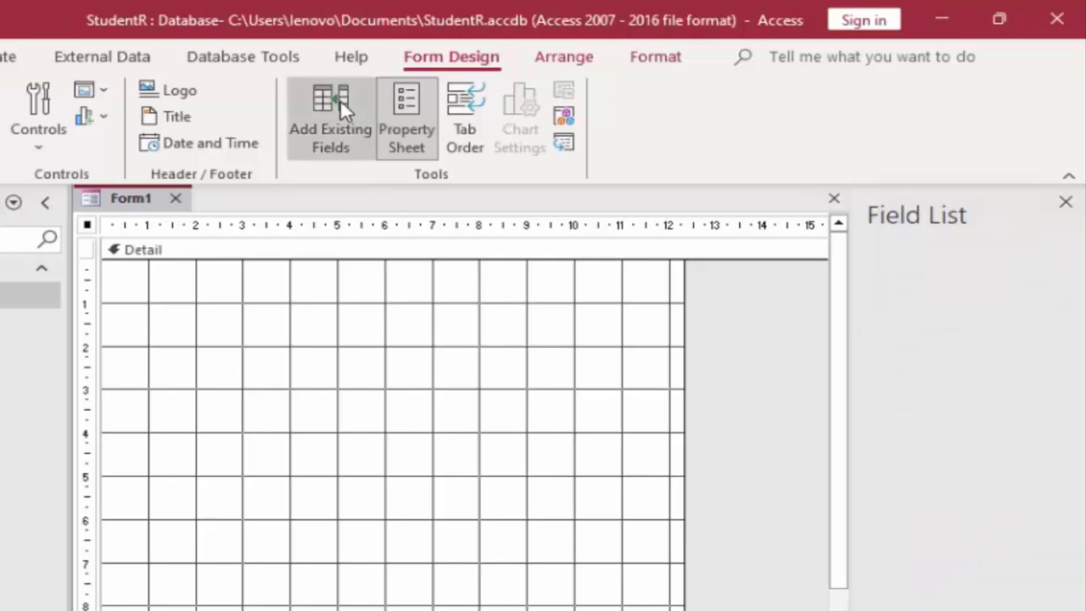
{"action": "left_click", "coordinate": [971, 305]}
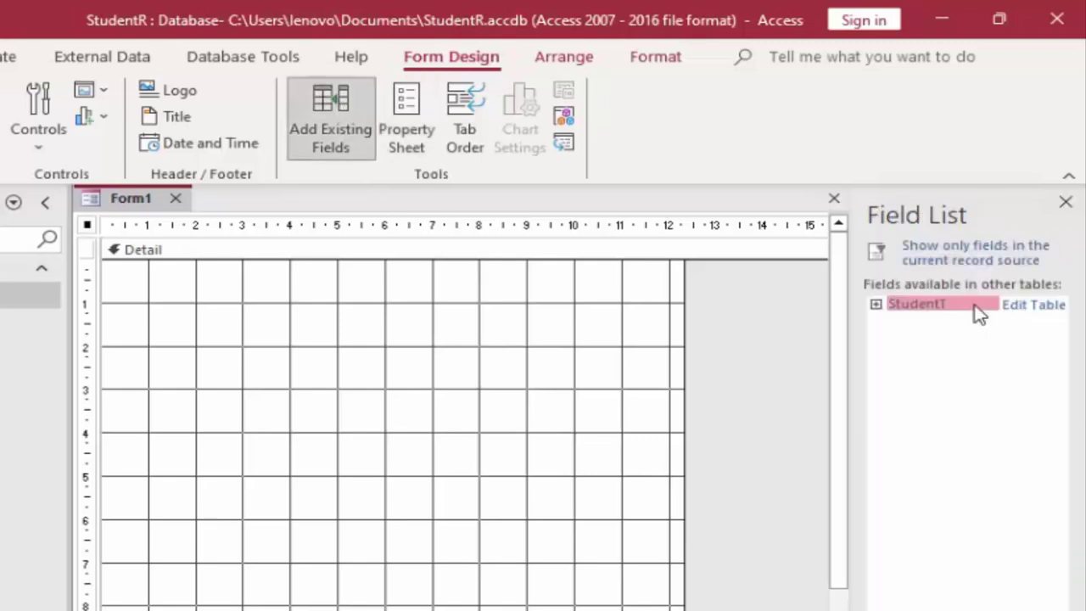
{"action": "left_click", "coordinate": [976, 307]}
{"action": "mouse_move", "coordinate": [968, 329]}
{"action": "left_mouse_down"}
{"action": "mouse_move", "coordinate": [307, 306]}
{"action": "mouse_move", "coordinate": [341, 307]}
{"action": "left_mouse_up"}
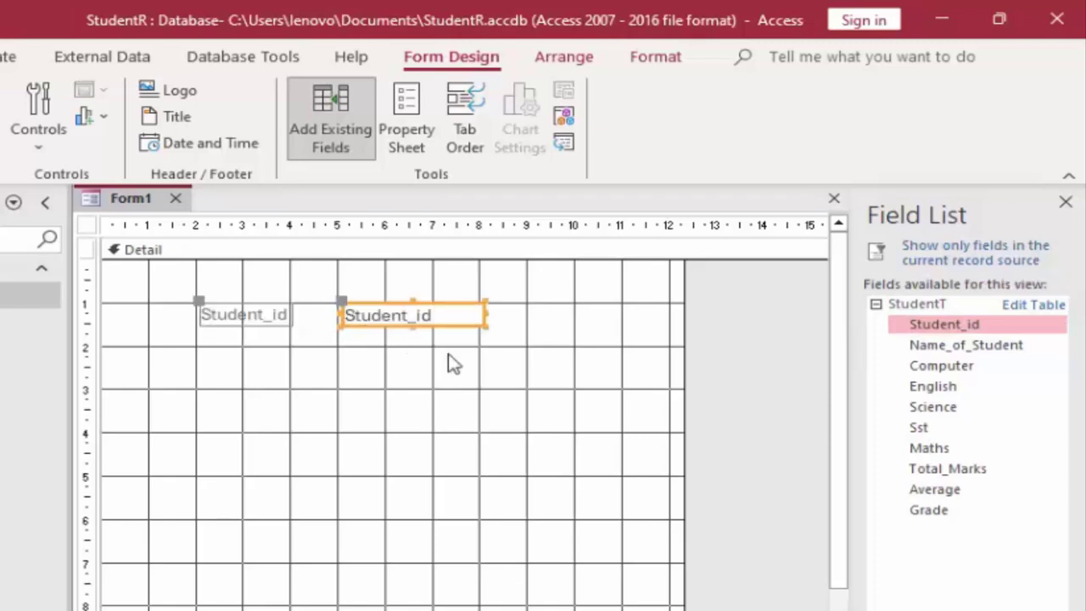
{"action": "left_click", "coordinate": [952, 348]}
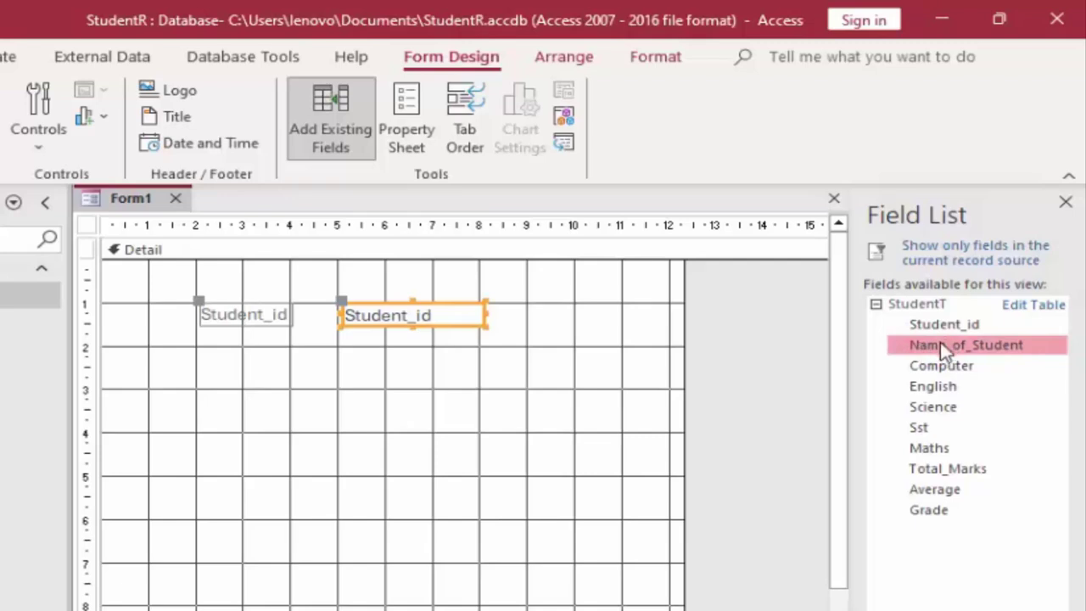
{"action": "mouse_move", "coordinate": [920, 350]}
{"action": "left_mouse_down"}
{"action": "mouse_move", "coordinate": [348, 344]}
{"action": "mouse_move", "coordinate": [350, 354]}
{"action": "left_mouse_up"}
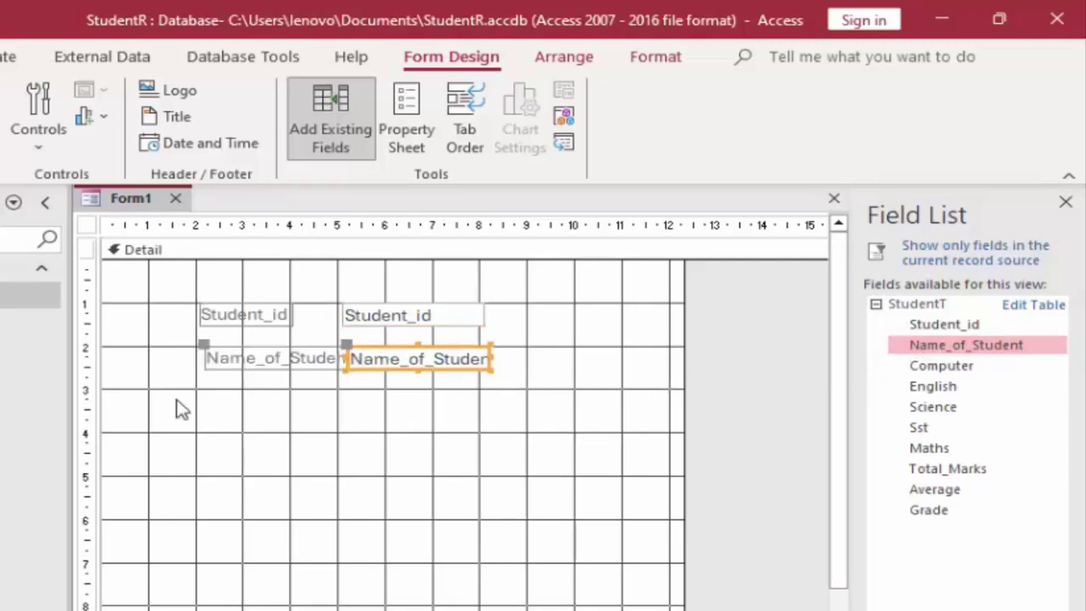
{"action": "left_click", "coordinate": [204, 364]}
{"action": "left_click_drag", "start_coordinate": [201, 357], "coordinate": [179, 358]}
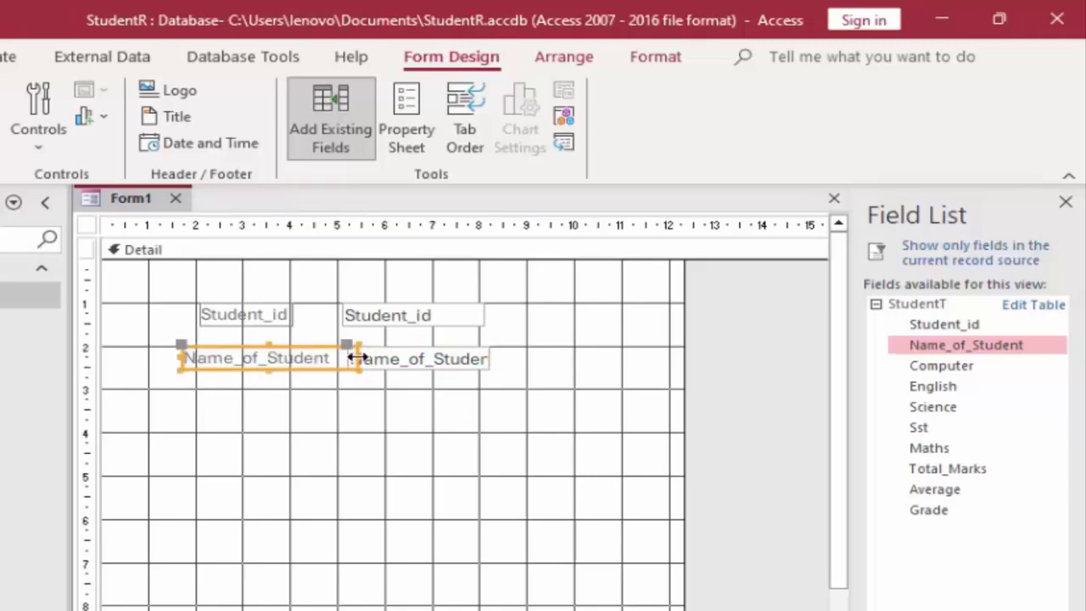
{"action": "left_click_drag", "start_coordinate": [356, 358], "coordinate": [339, 363]}
Add Computer, English, Science, Sst and Maths one below another
{"action": "left_click_drag", "start_coordinate": [953, 372], "coordinate": [359, 382]}
{"action": "left_click_drag", "start_coordinate": [965, 383], "coordinate": [366, 429]}
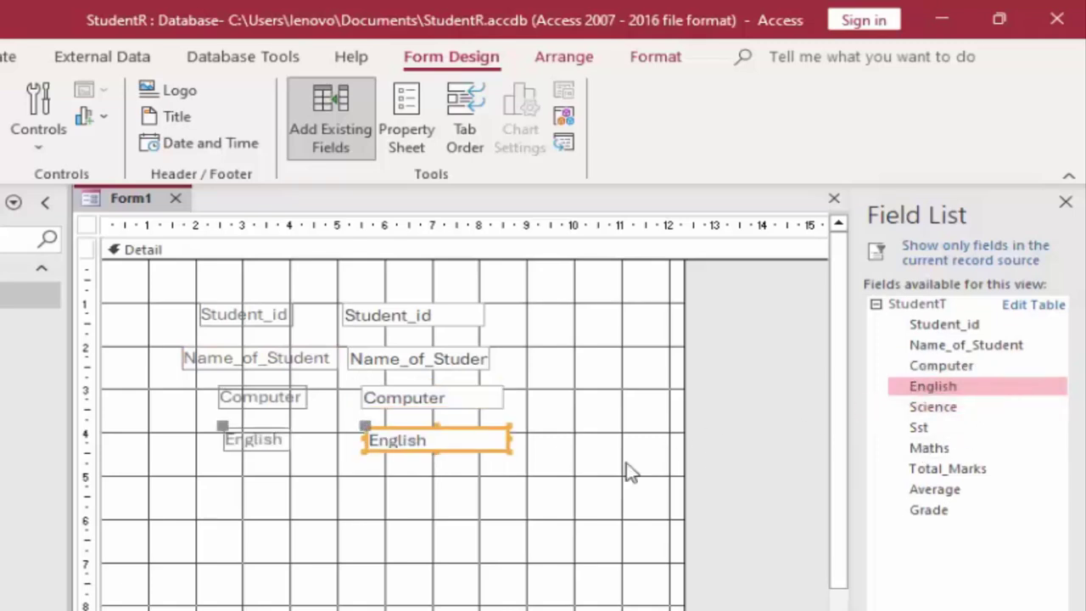
{"action": "mouse_move", "coordinate": [916, 407]}
{"action": "left_mouse_down"}
{"action": "mouse_move", "coordinate": [750, 465]}
{"action": "mouse_move", "coordinate": [374, 479]}
{"action": "left_mouse_up"}
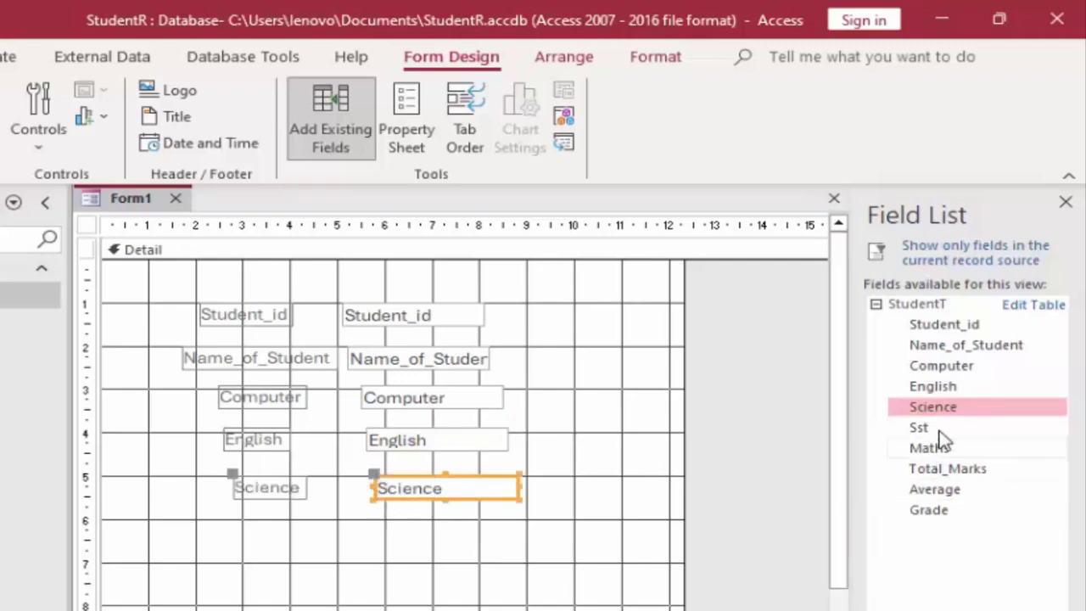
{"action": "mouse_move", "coordinate": [941, 429]}
{"action": "left_mouse_down"}
{"action": "mouse_move", "coordinate": [583, 577]}
{"action": "mouse_move", "coordinate": [375, 527]}
{"action": "left_mouse_up"}
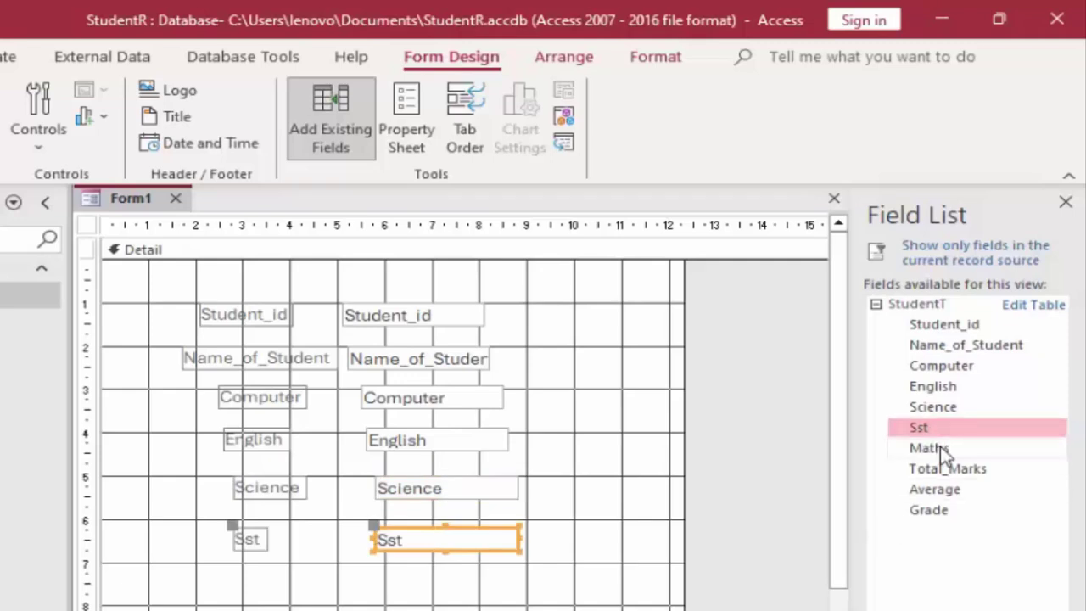
{"action": "mouse_move", "coordinate": [937, 447]}
{"action": "left_mouse_down"}
{"action": "mouse_move", "coordinate": [418, 585]}
{"action": "mouse_move", "coordinate": [392, 581]}
{"action": "left_mouse_up"}
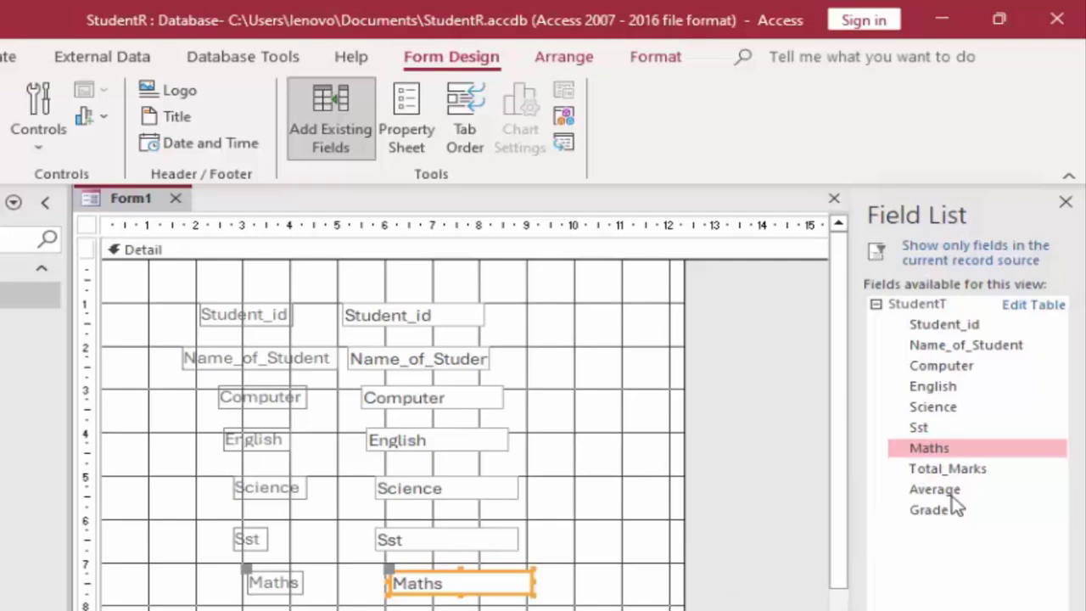
Add Total_Marks, Average and Grade below Maths and save the form
{"action": "mouse_move", "coordinate": [963, 471]}
{"action": "left_mouse_down"}
{"action": "mouse_move", "coordinate": [800, 562]}
{"action": "mouse_move", "coordinate": [406, 604]}
{"action": "left_mouse_up"}
{"action": "left_click_drag", "start_coordinate": [928, 490], "coordinate": [856, 501]}
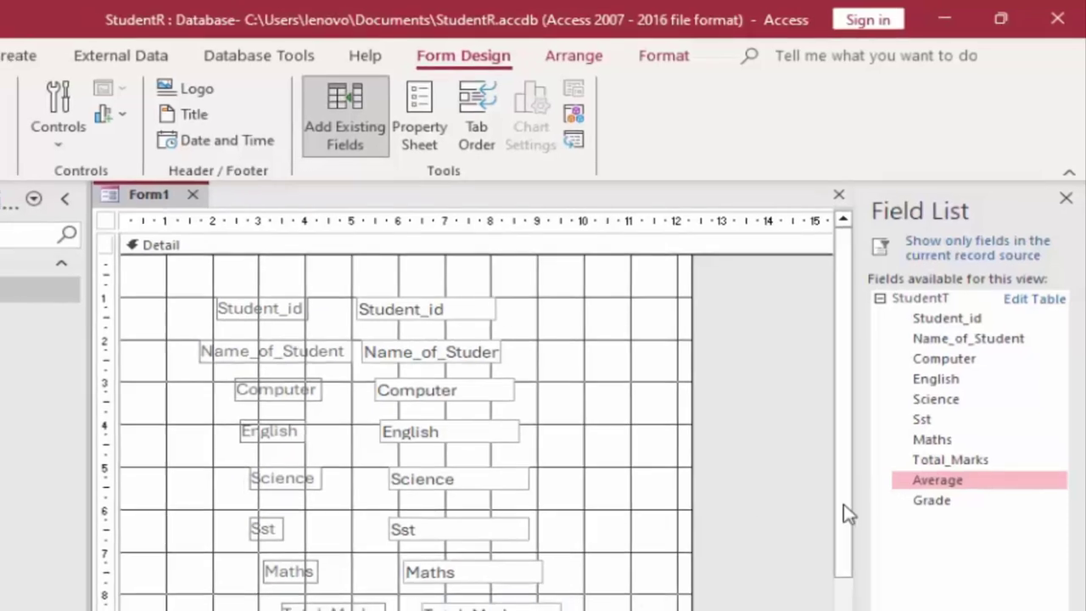
{"action": "left_click_drag", "start_coordinate": [843, 504], "coordinate": [475, 607]}
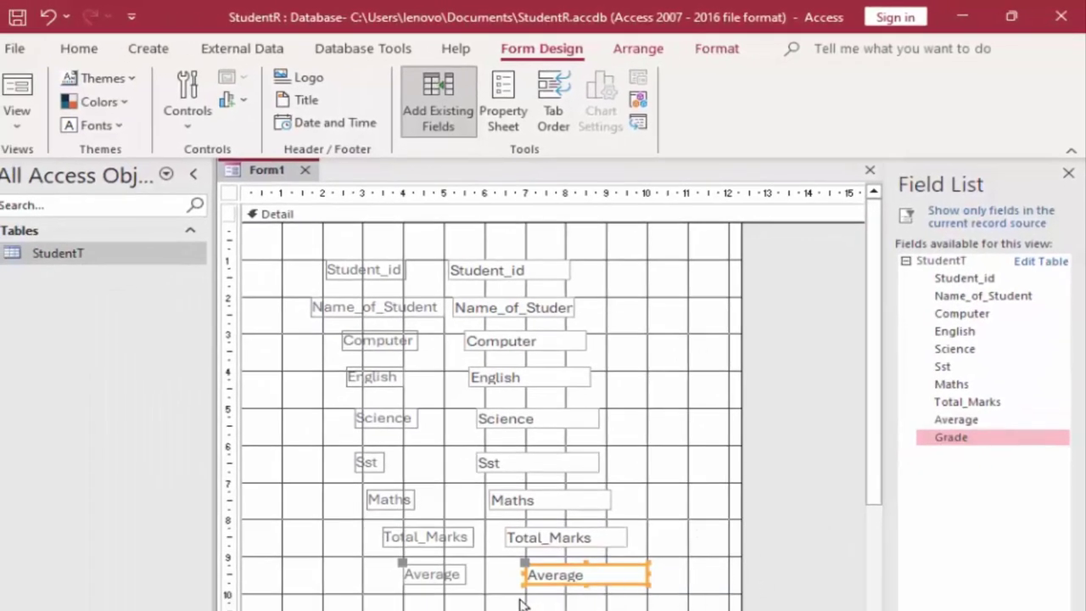
{"action": "left_click_drag", "start_coordinate": [542, 604], "coordinate": [561, 599]}
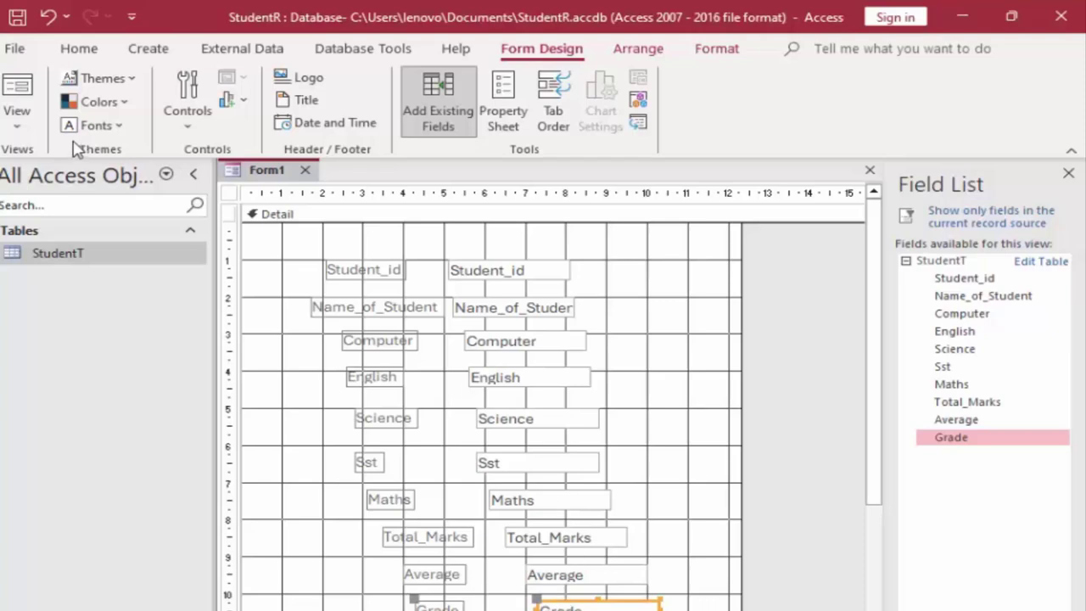
{"action": "left_click", "coordinate": [17, 16]}
Save the form as StudentF, widen the grid, and put Name_of_Student beside Student_id
{"action": "type", "text": "StudentF"}
{"action": "key", "text": "Return"}
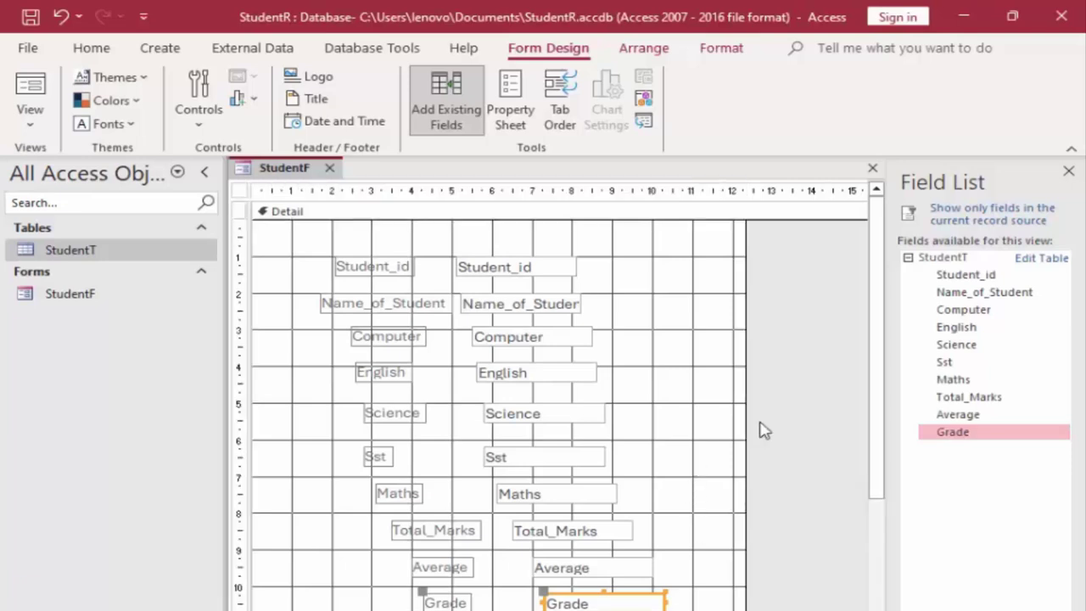
{"action": "left_click_drag", "start_coordinate": [746, 420], "coordinate": [903, 508]}
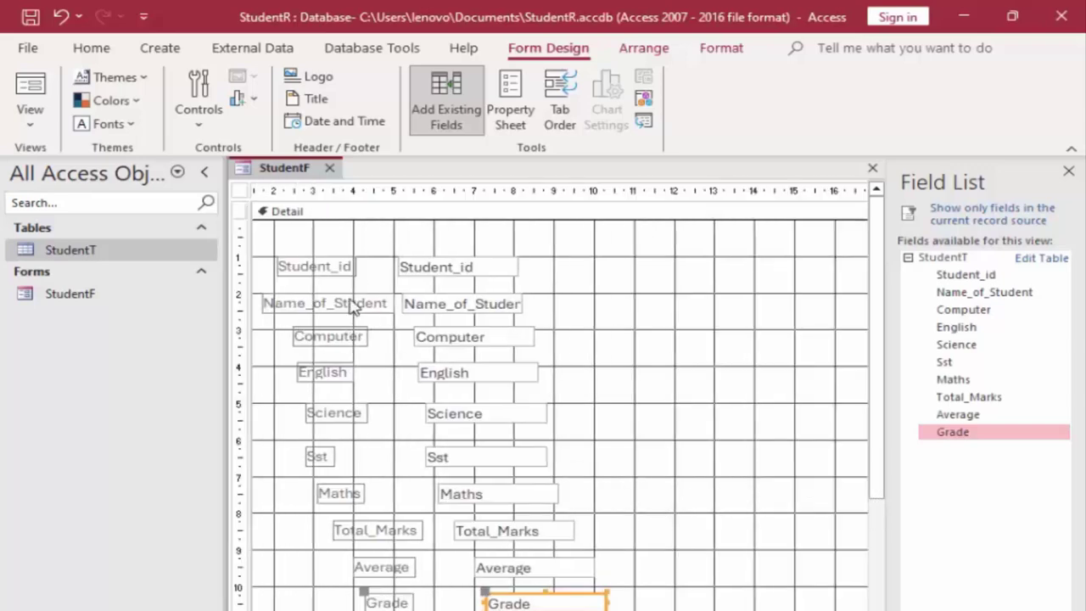
{"action": "left_click_drag", "start_coordinate": [366, 310], "coordinate": [642, 280]}
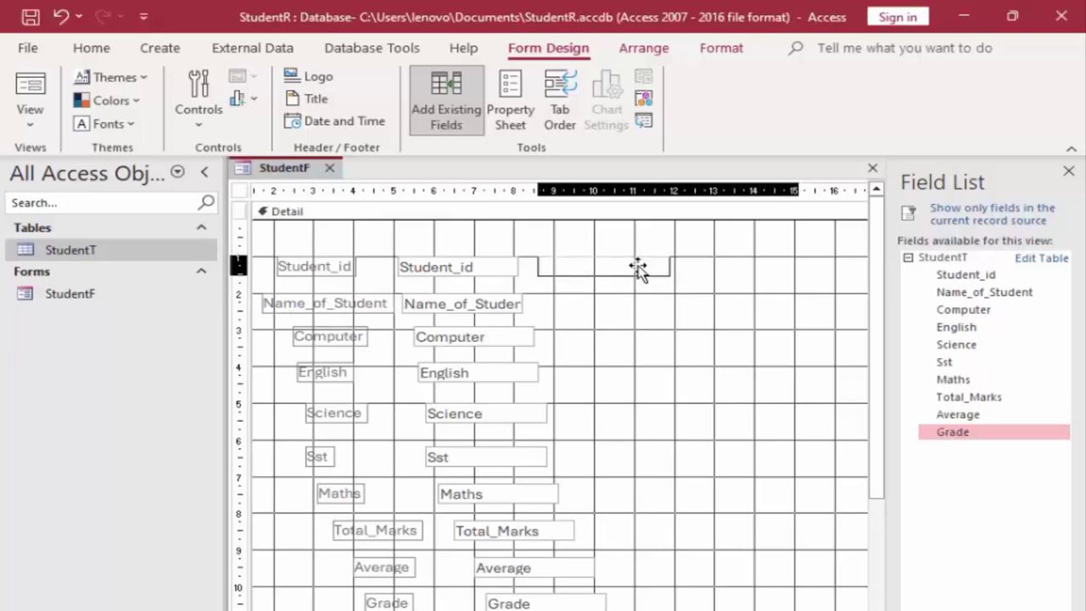
{"action": "left_click_drag", "start_coordinate": [642, 280], "coordinate": [639, 268]}
{"action": "left_click", "coordinate": [709, 273]}
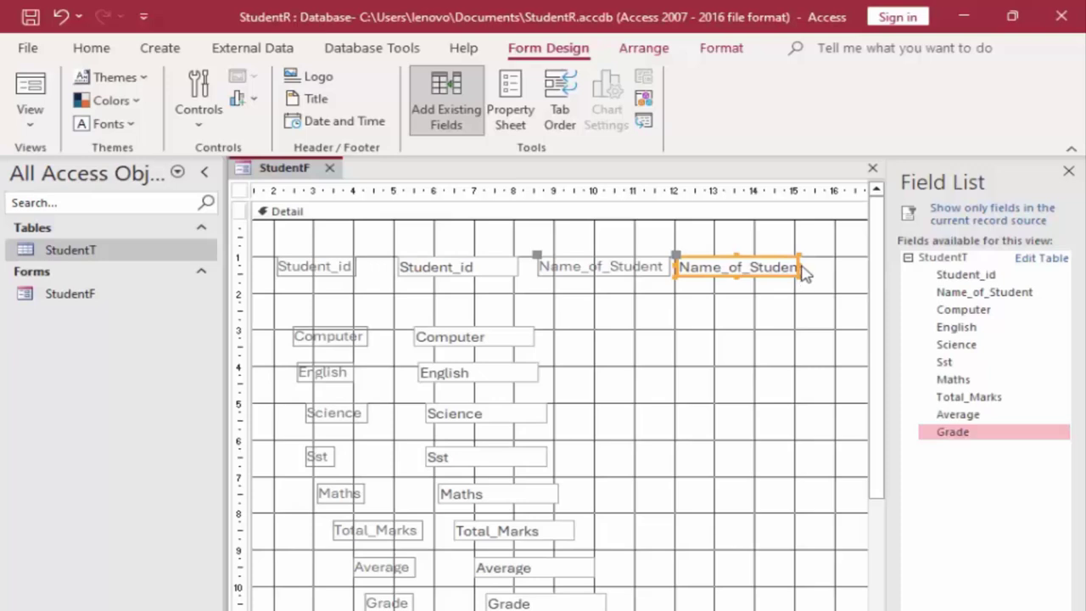
{"action": "left_click_drag", "start_coordinate": [799, 265], "coordinate": [832, 267]}
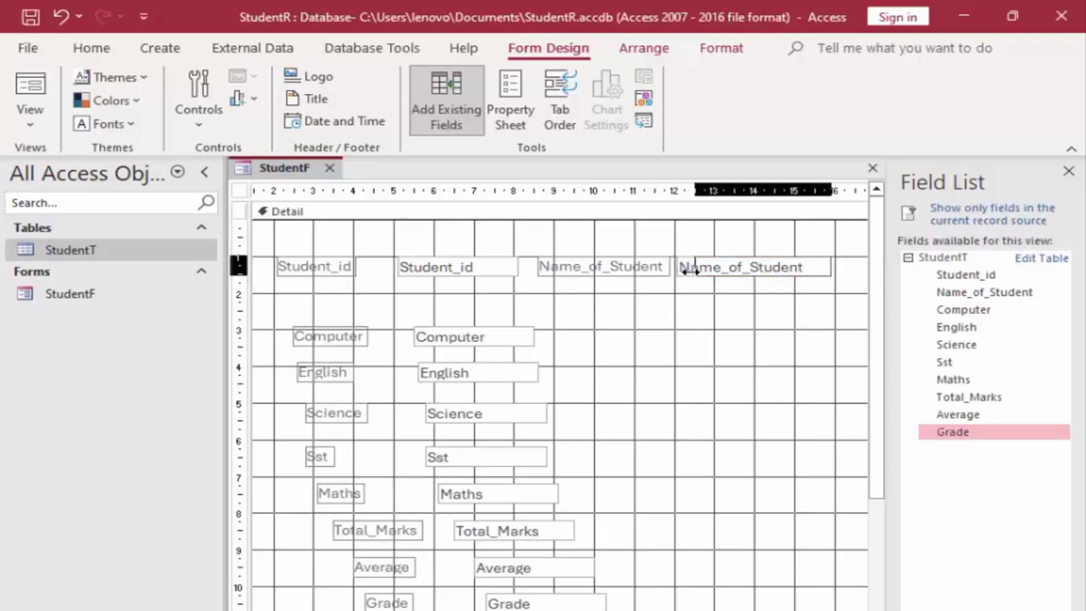
{"action": "left_click_drag", "start_coordinate": [675, 267], "coordinate": [693, 266]}
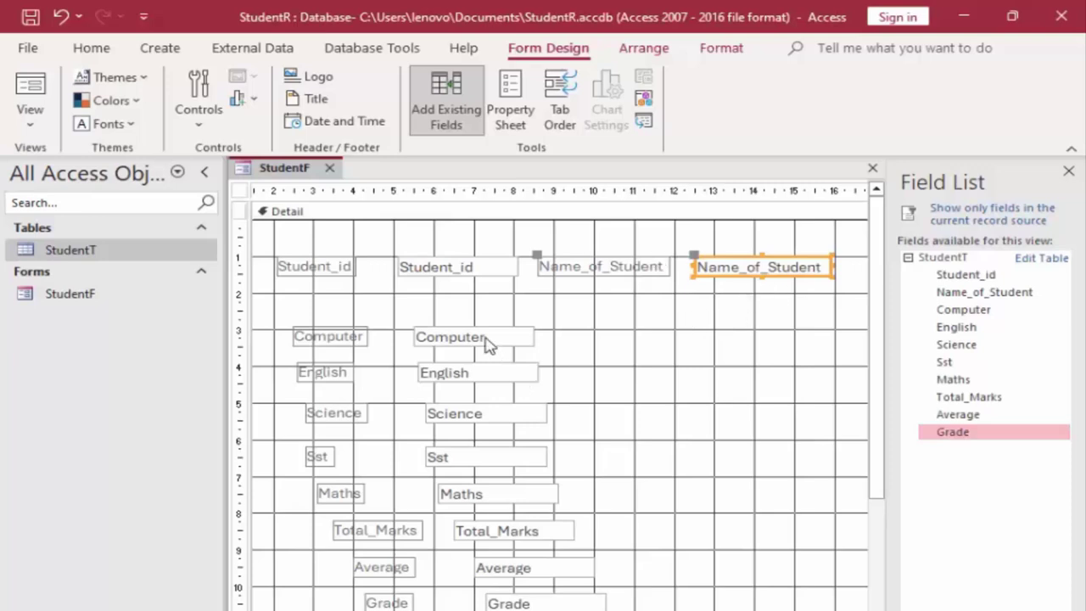
Put Computer, English and Science in the right column, Sst and Maths under Student_id
{"action": "mouse_move", "coordinate": [485, 342]}
{"action": "left_mouse_down"}
{"action": "mouse_move", "coordinate": [766, 318]}
{"action": "mouse_move", "coordinate": [775, 302]}
{"action": "left_mouse_up"}
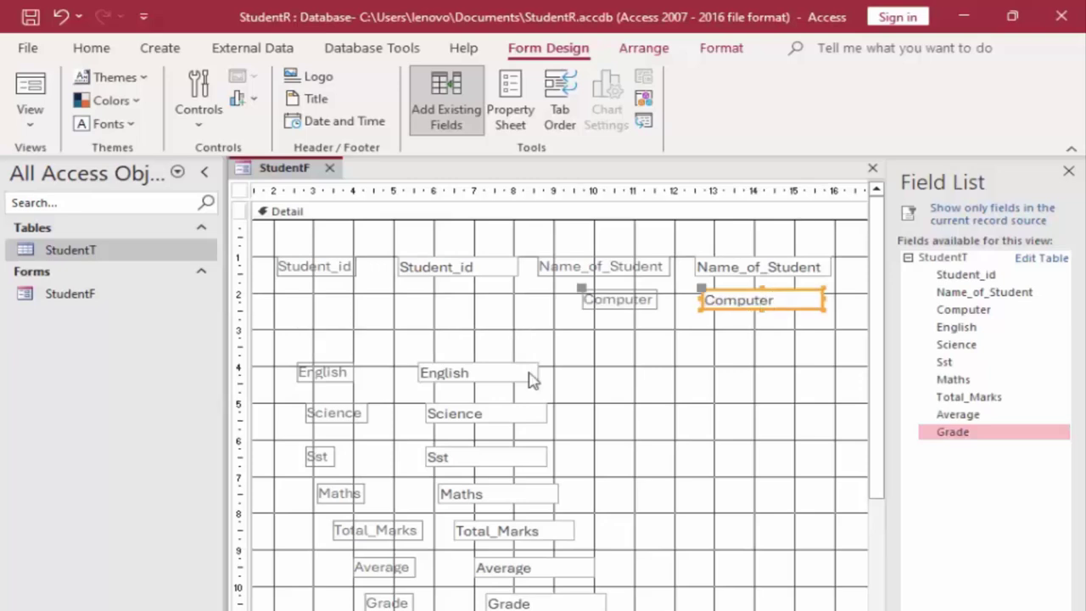
{"action": "left_click_drag", "start_coordinate": [489, 383], "coordinate": [775, 337]}
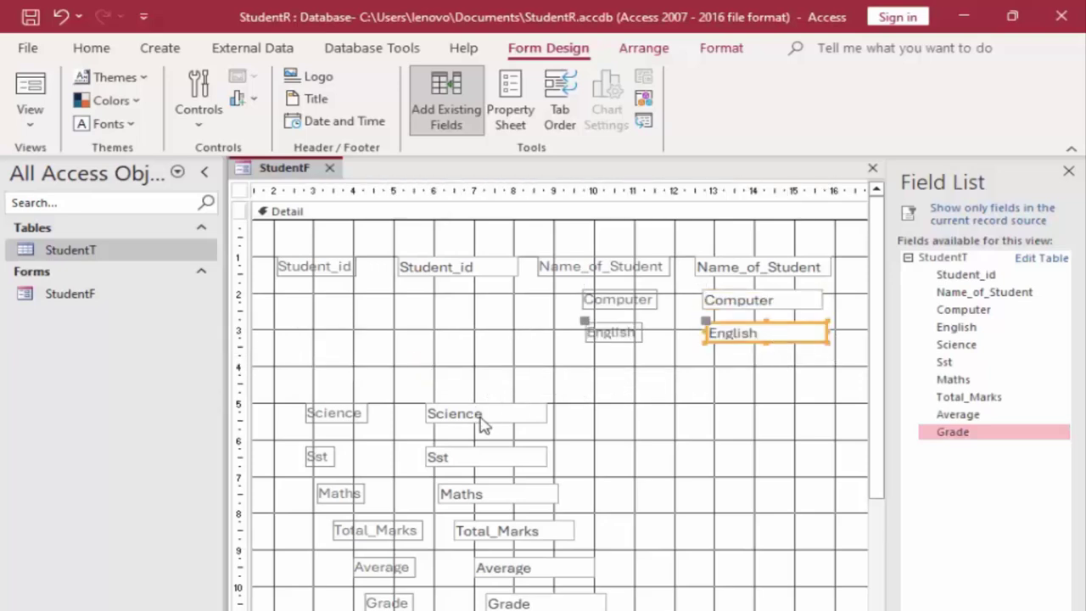
{"action": "left_click_drag", "start_coordinate": [482, 424], "coordinate": [767, 373]}
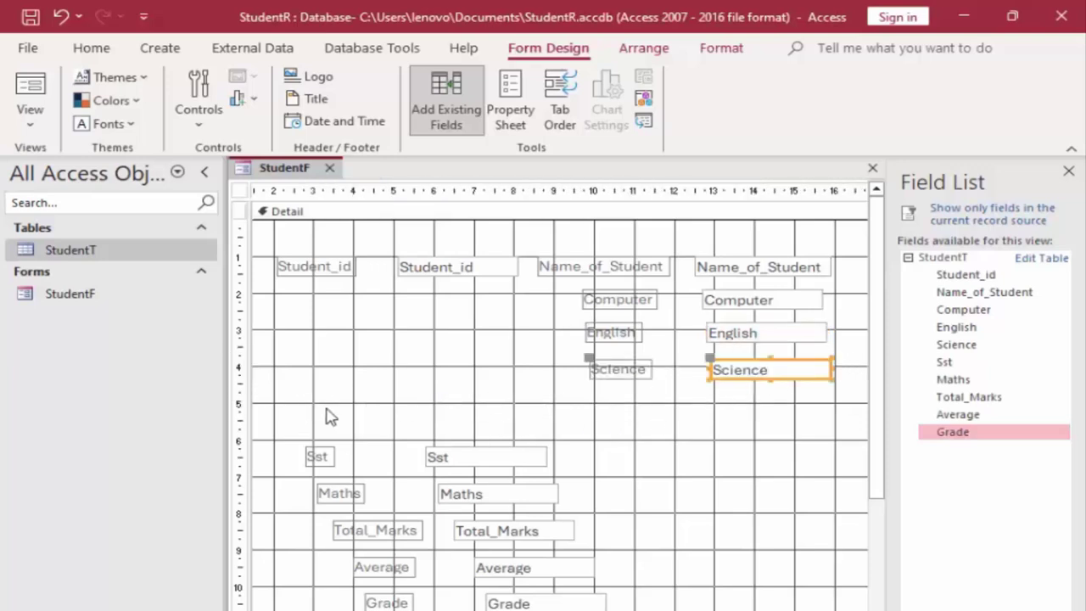
{"action": "left_click_drag", "start_coordinate": [430, 465], "coordinate": [416, 314]}
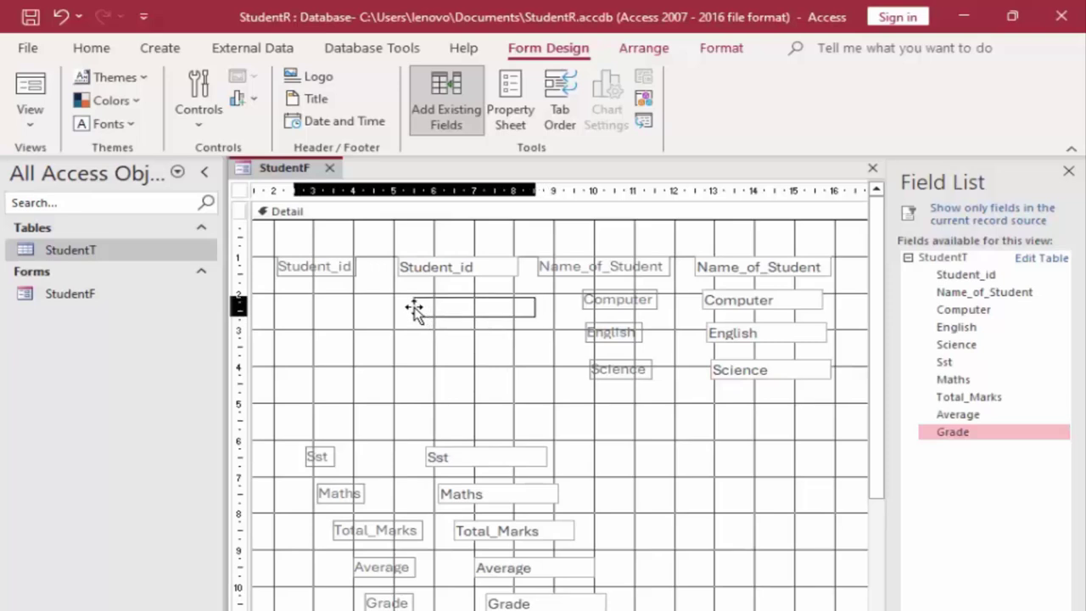
{"action": "left_click_drag", "start_coordinate": [329, 499], "coordinate": [303, 345]}
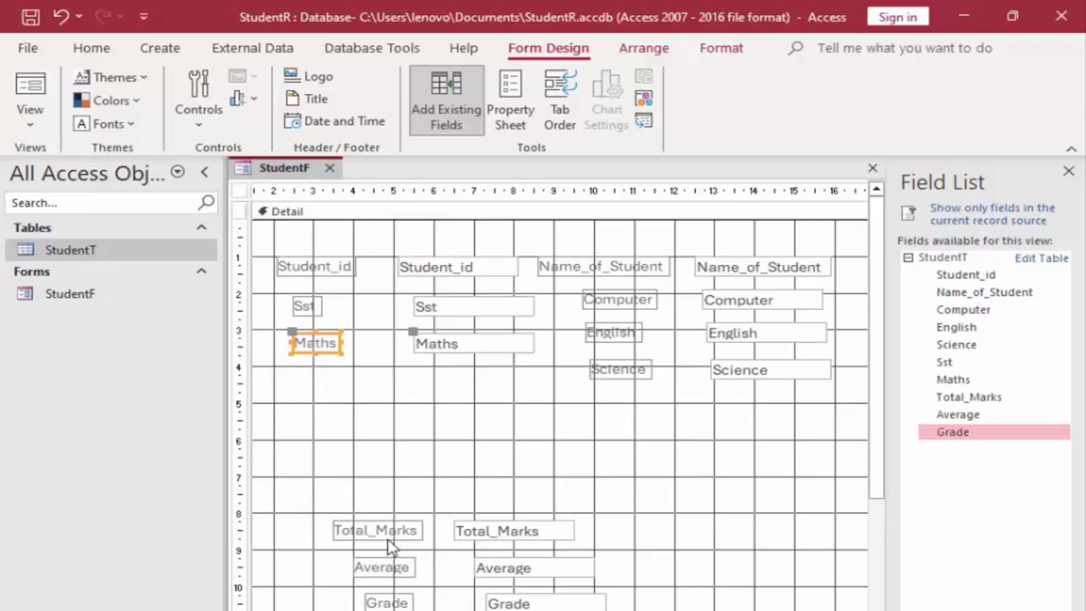
Stack Total_Marks, Average and Grade below the columns and show the Detail section's properties
{"action": "mouse_move", "coordinate": [388, 543]}
{"action": "left_mouse_down"}
{"action": "mouse_move", "coordinate": [471, 408]}
{"action": "mouse_move", "coordinate": [458, 434]}
{"action": "left_mouse_up"}
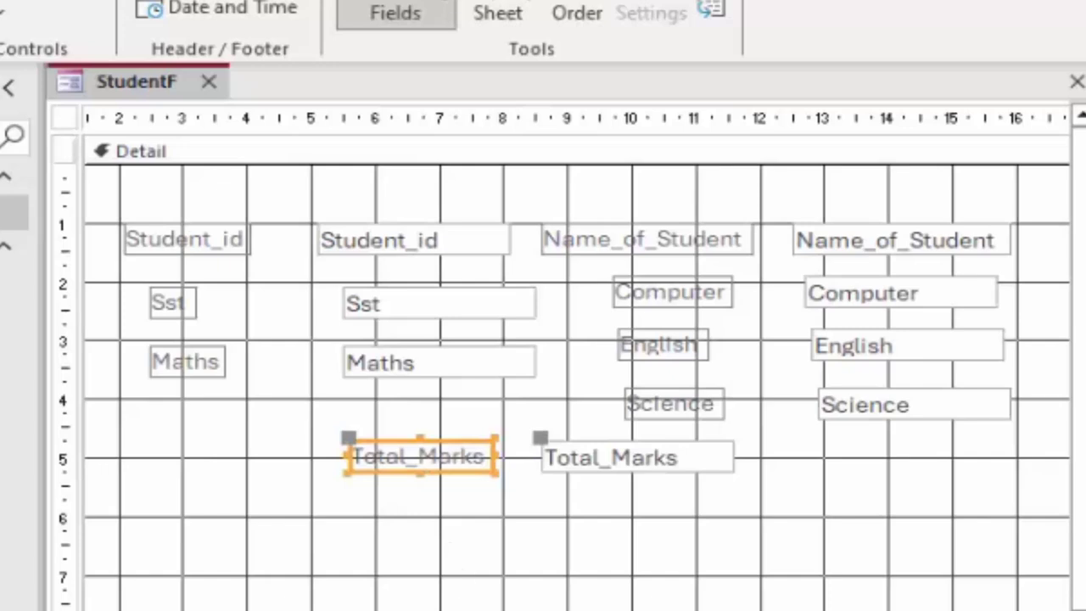
{"action": "left_click_drag", "start_coordinate": [306, 606], "coordinate": [424, 510]}
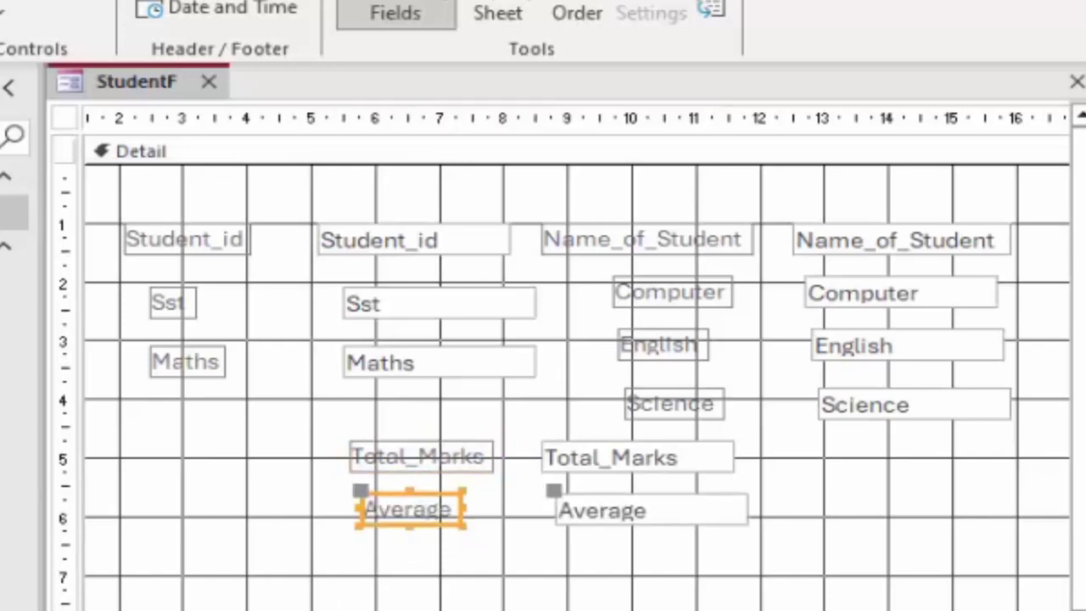
{"action": "left_click_drag", "start_coordinate": [1078, 594], "coordinate": [444, 562]}
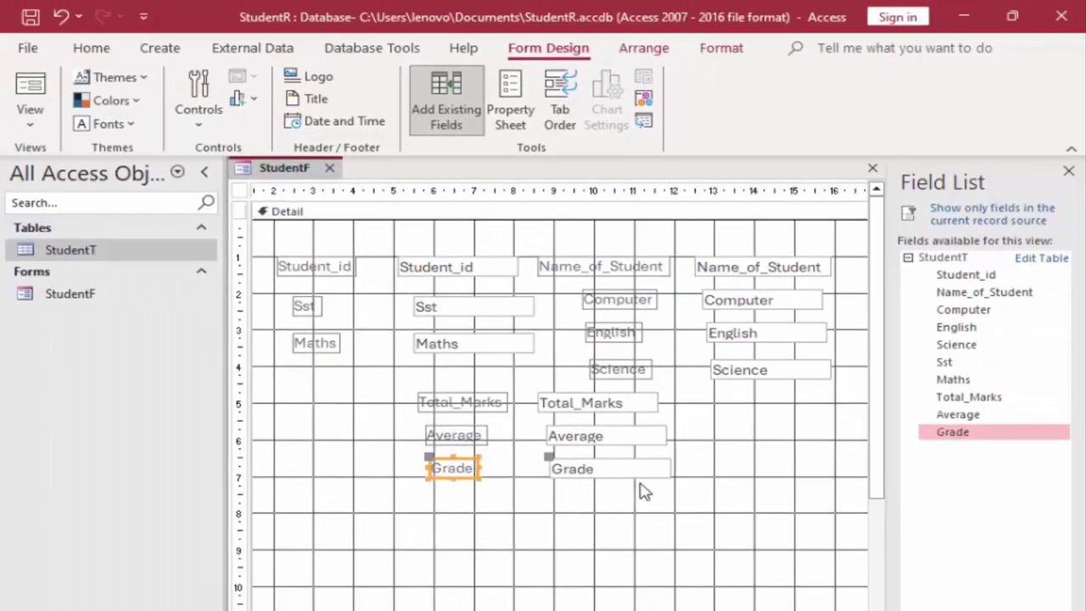
{"action": "left_click", "coordinate": [591, 584]}
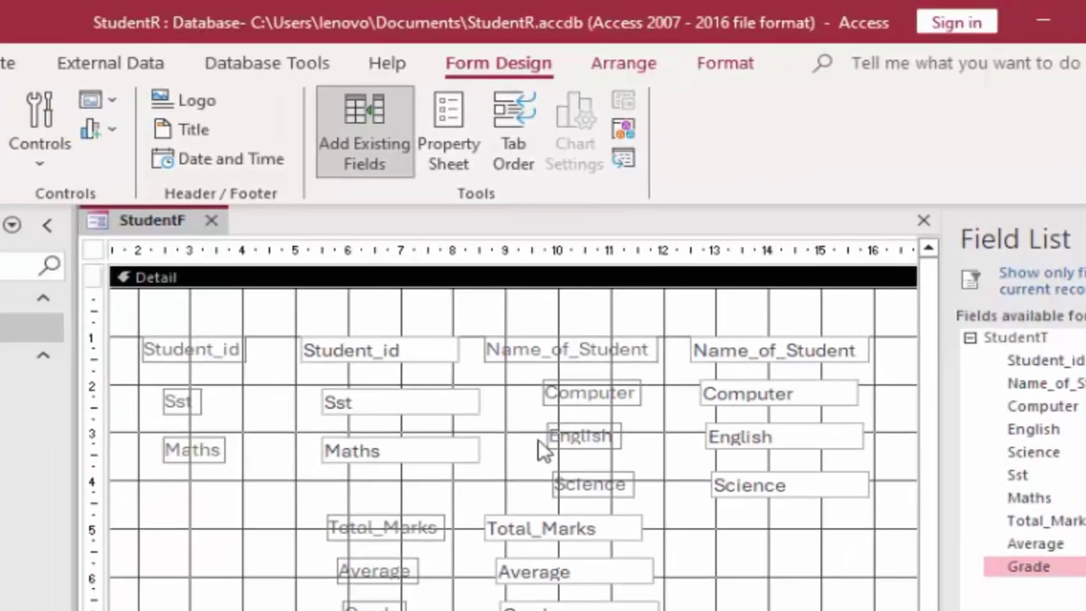
{"action": "left_click", "coordinate": [452, 123]}
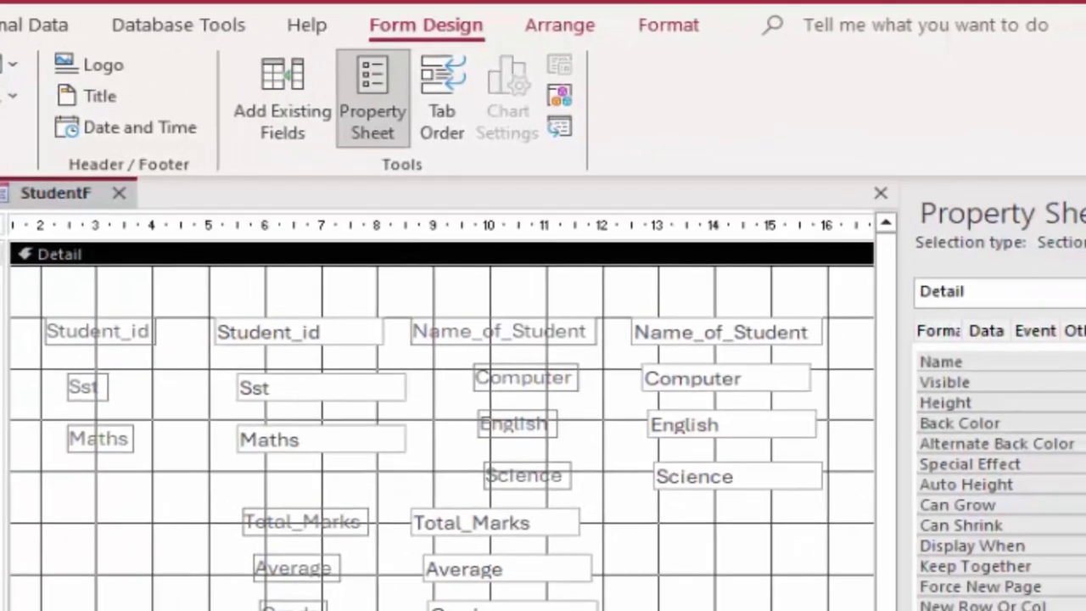
Set the whole form's Pop Up property to Yes in the Property Sheet
{"action": "left_click", "coordinate": [1074, 240]}
{"action": "left_click", "coordinate": [899, 288]}
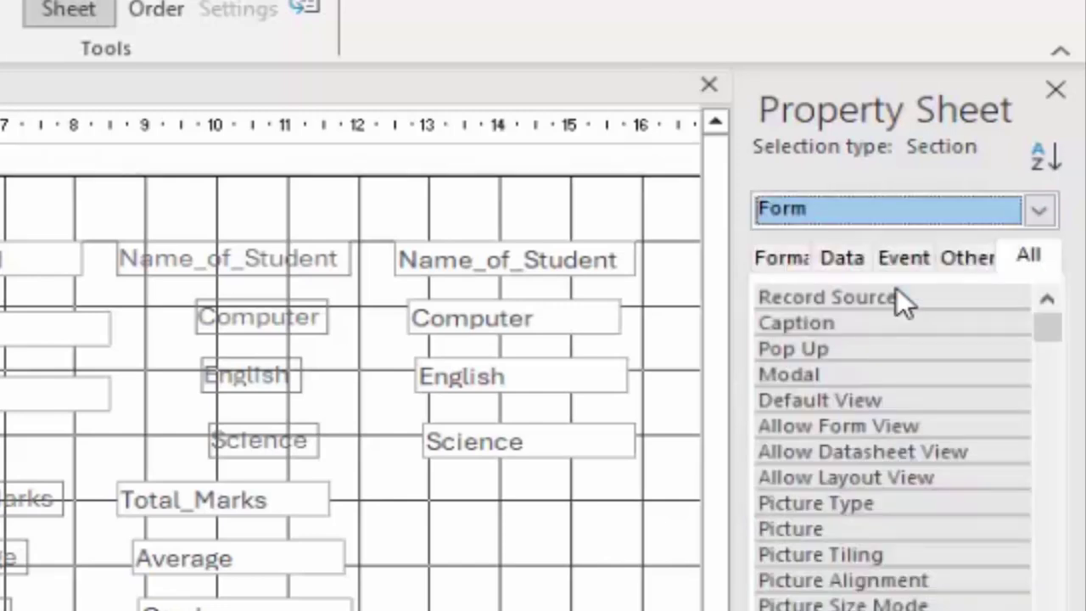
{"action": "left_click", "coordinate": [897, 348]}
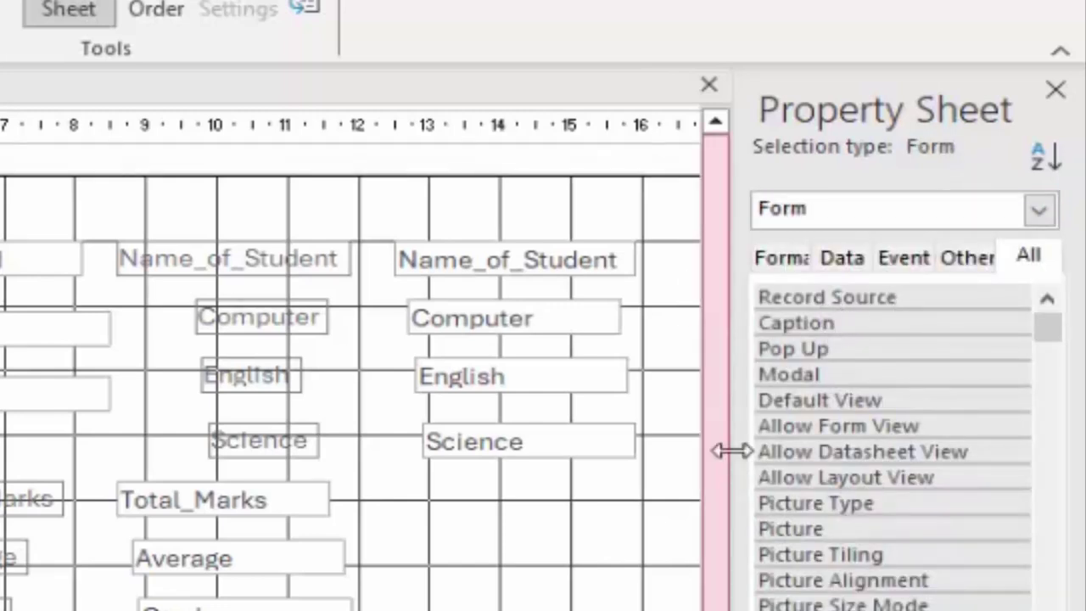
{"action": "left_click_drag", "start_coordinate": [731, 450], "coordinate": [556, 456]}
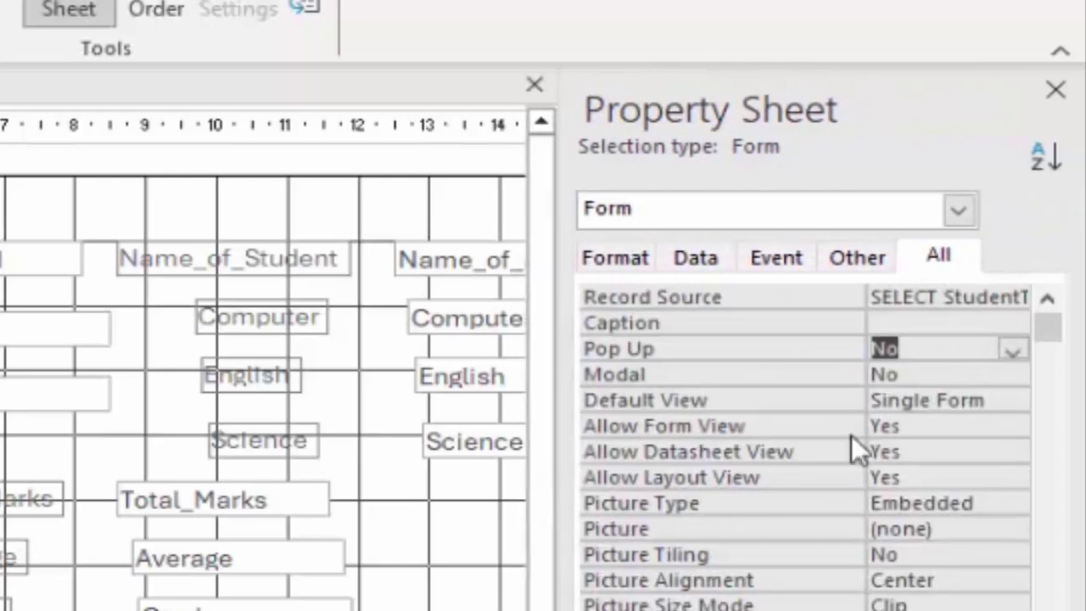
{"action": "left_click", "coordinate": [1010, 349]}
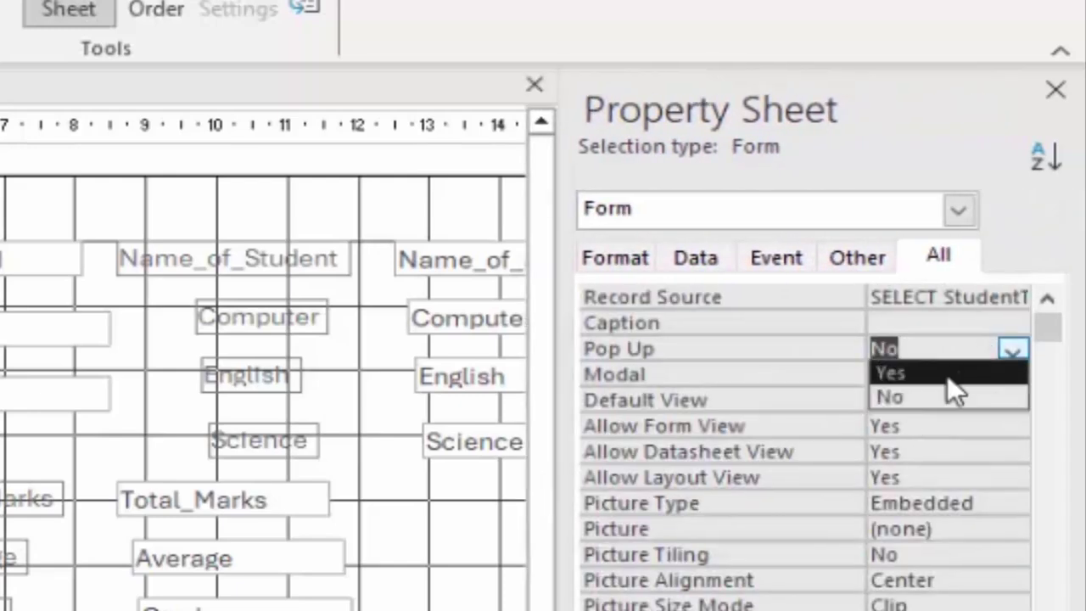
{"action": "left_click", "coordinate": [946, 375]}
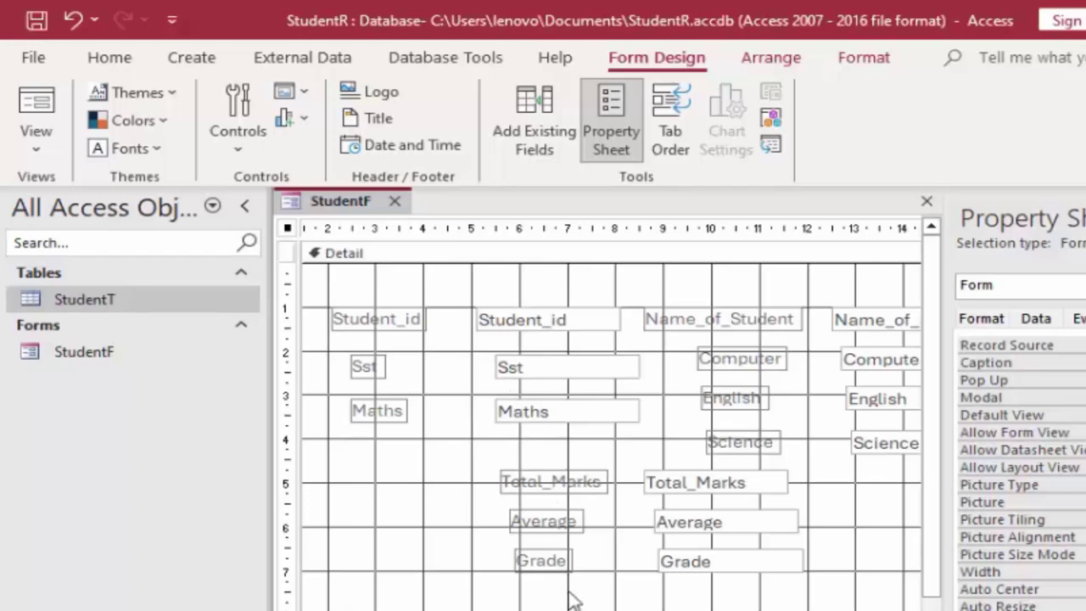
{"action": "left_click", "coordinate": [610, 253]}
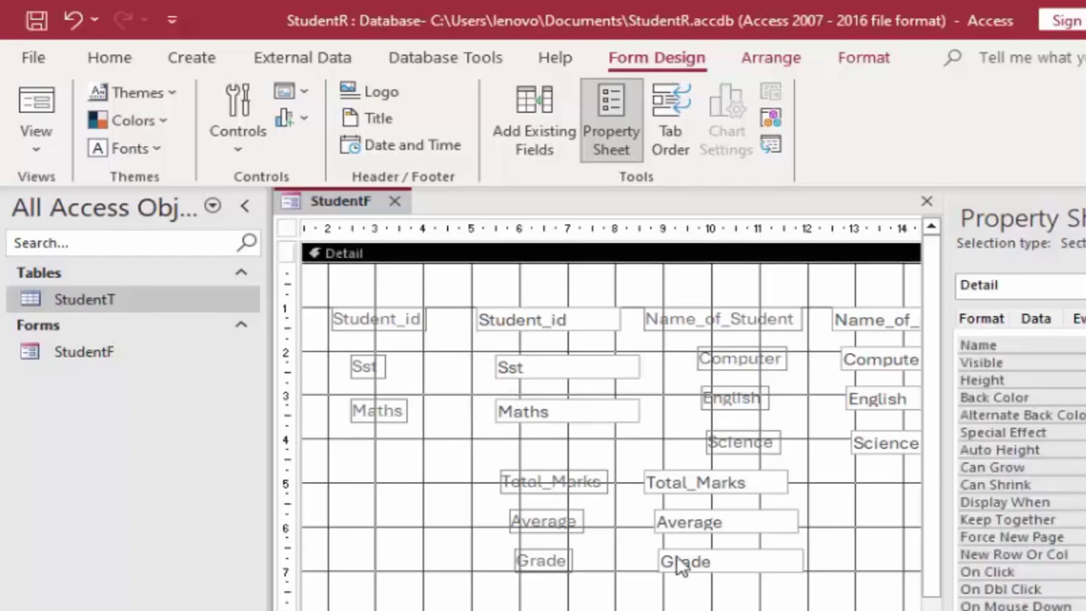
{"action": "left_click", "coordinate": [1018, 284]}
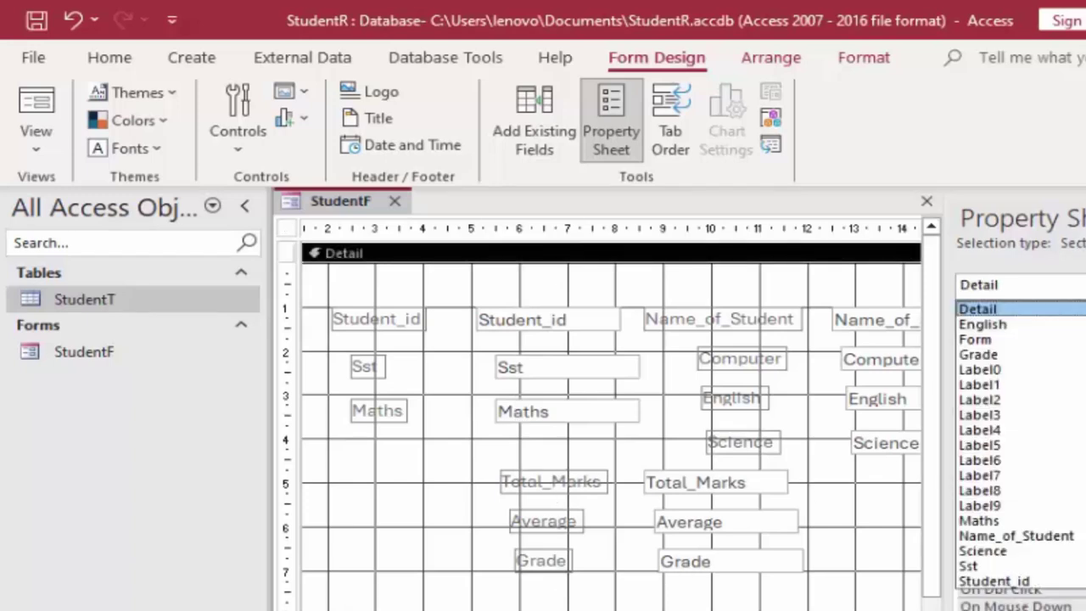
{"action": "left_click", "coordinate": [976, 330]}
{"action": "left_click", "coordinate": [611, 253]}
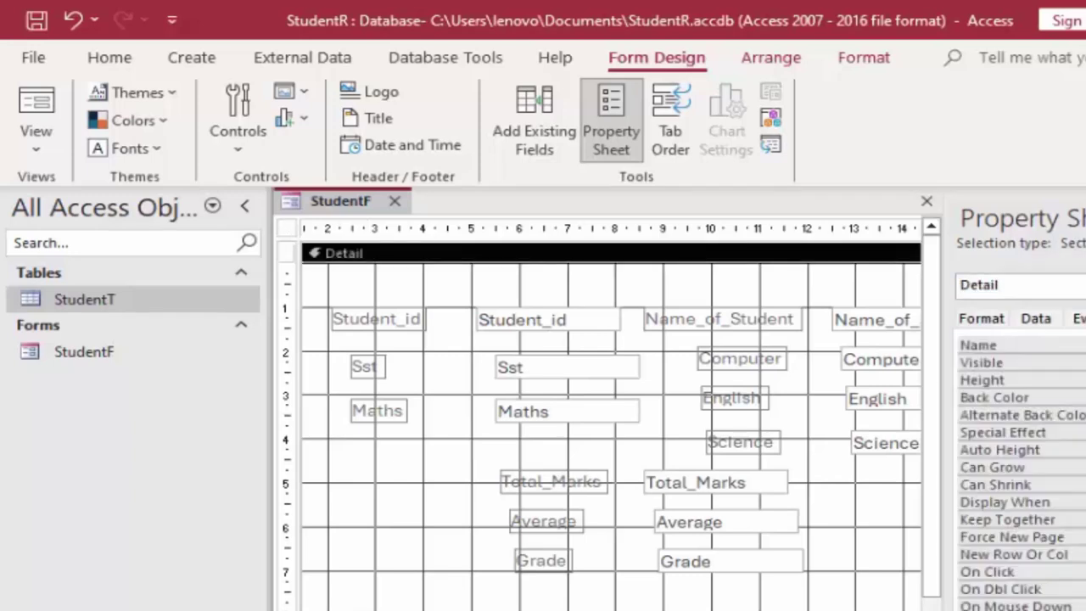
Give the Detail section a pink background
{"action": "left_click", "coordinate": [103, 66]}
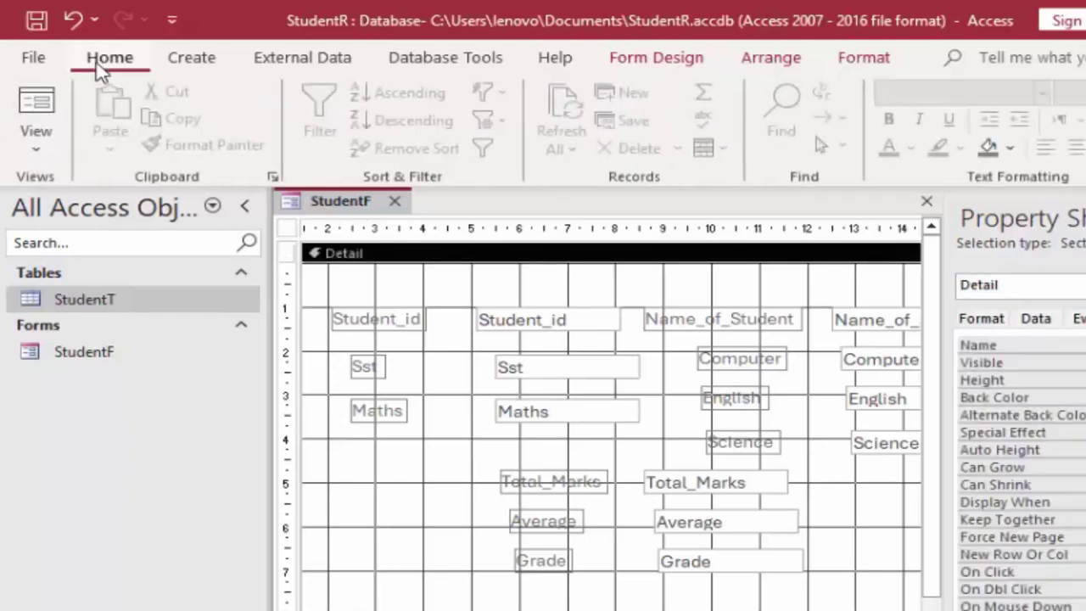
{"action": "left_click", "coordinate": [1006, 153]}
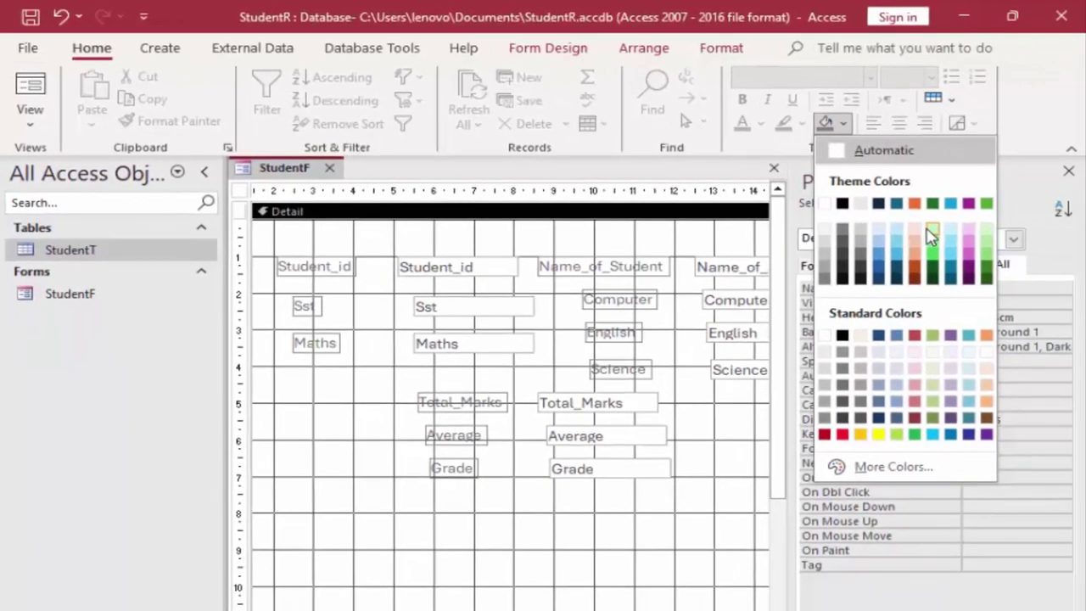
{"action": "left_click", "coordinate": [968, 239]}
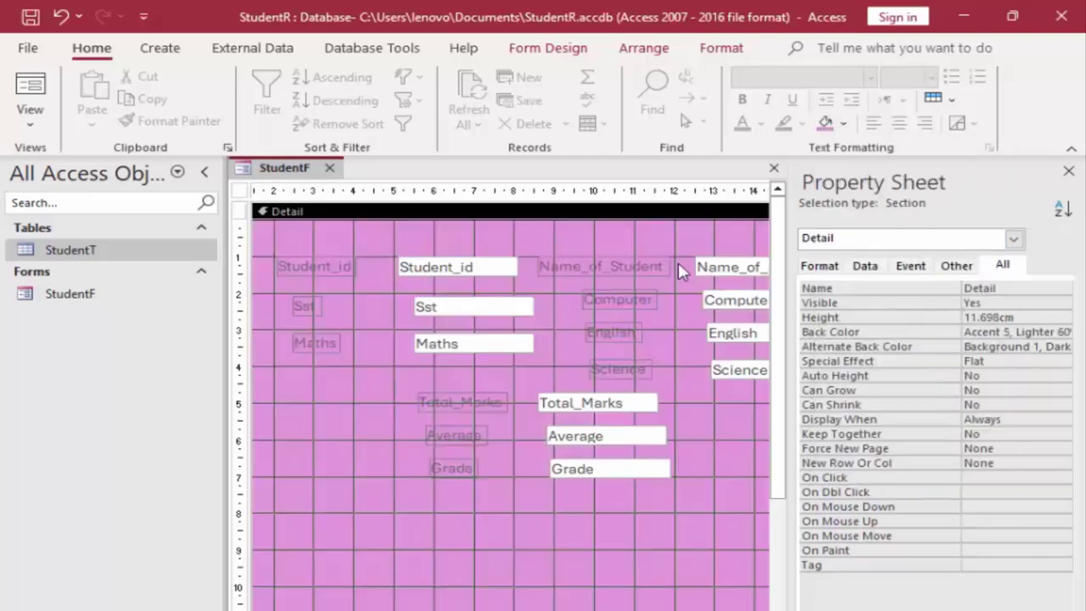
Make all the form's labels black and bold, and widen them so their text fits
{"action": "left_click_drag", "start_coordinate": [730, 531], "coordinate": [265, 212]}
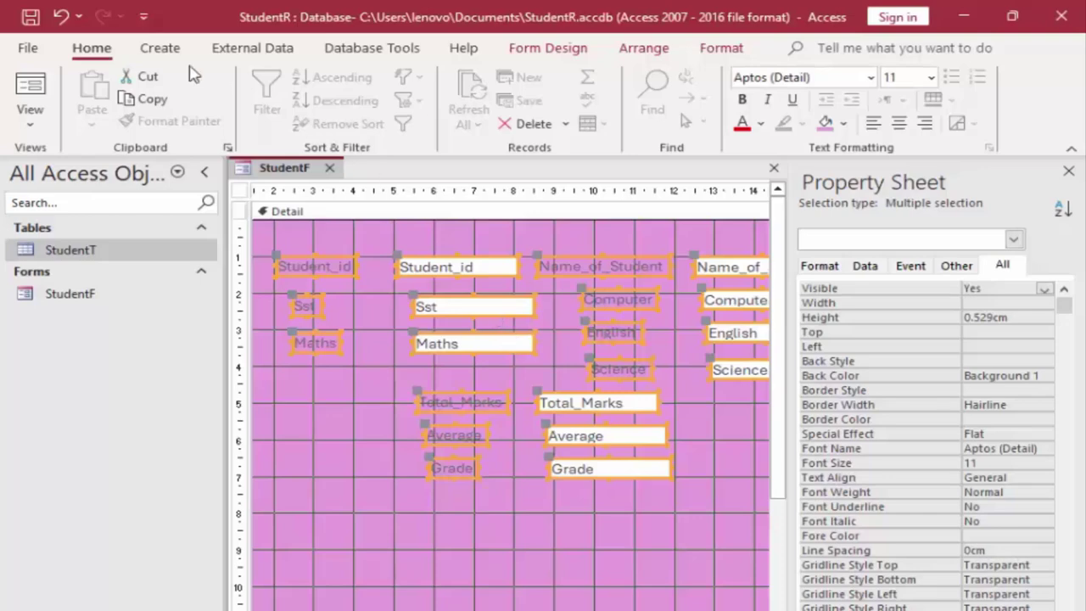
{"action": "left_click", "coordinate": [760, 123]}
{"action": "left_click", "coordinate": [759, 204]}
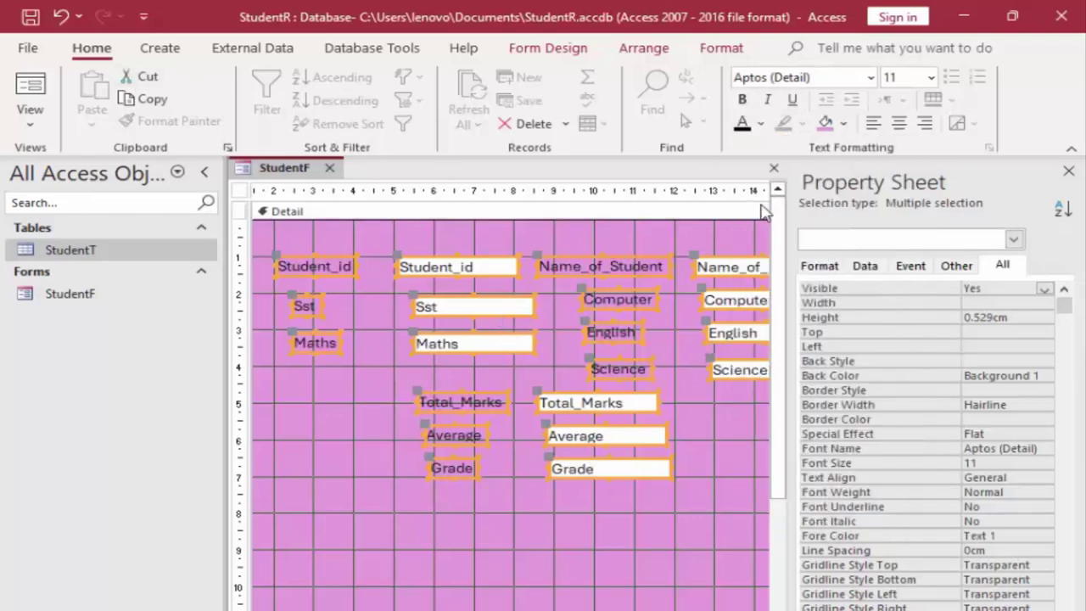
{"action": "left_click", "coordinate": [743, 99]}
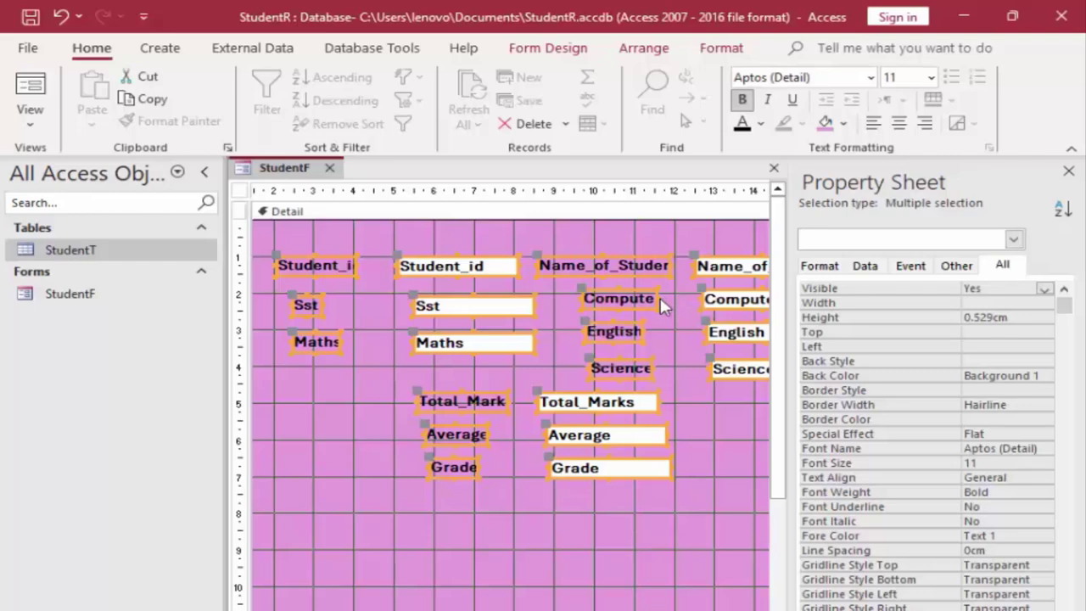
{"action": "left_click_drag", "start_coordinate": [660, 298], "coordinate": [666, 299]}
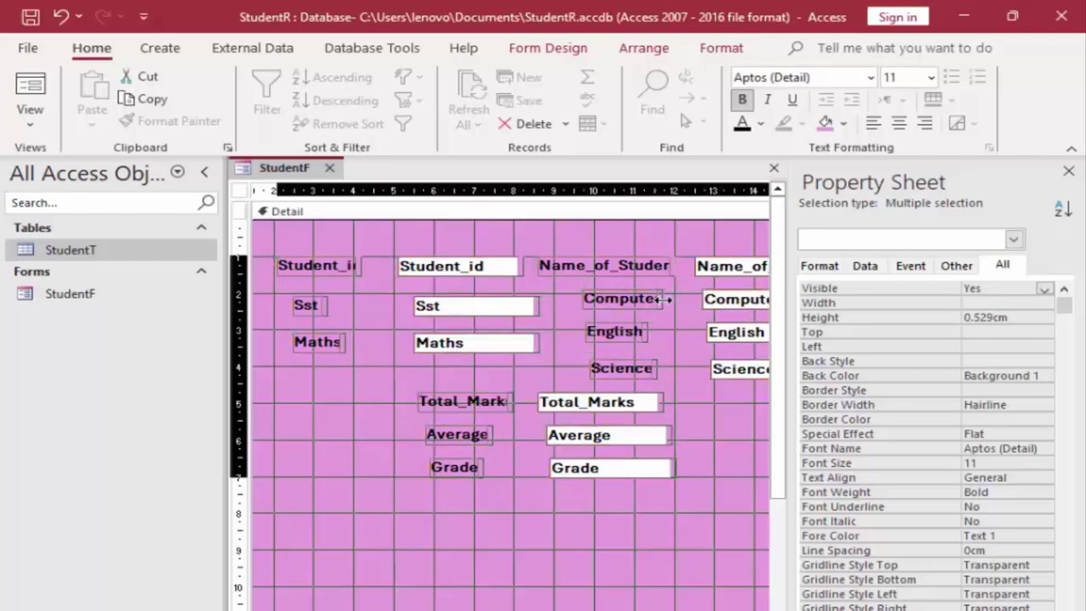
{"action": "left_click", "coordinate": [675, 344]}
{"action": "left_click", "coordinate": [657, 307]}
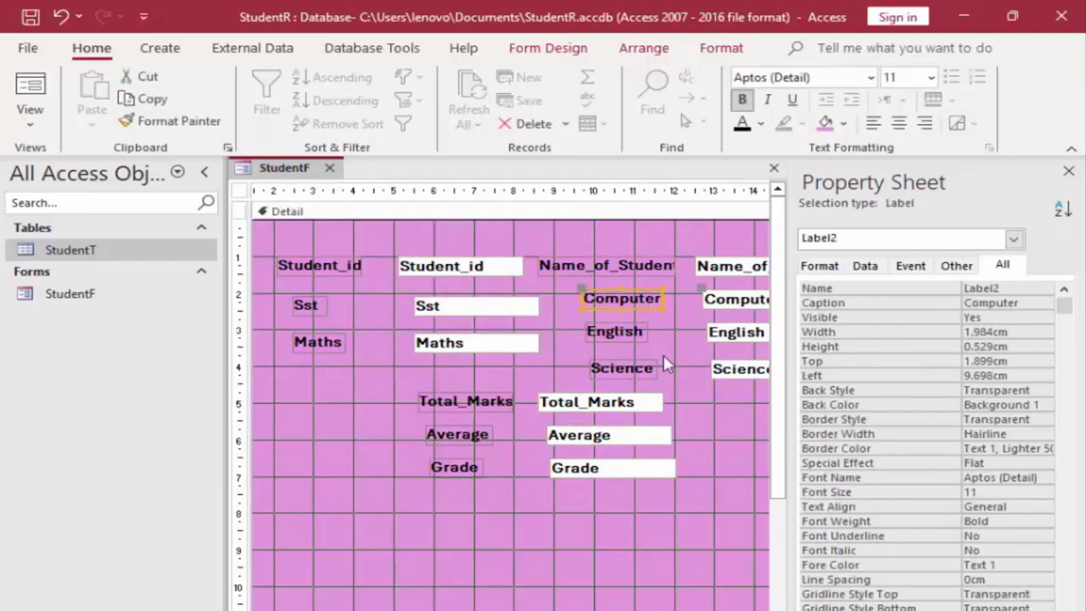
Preview StudentF in Form view with record data, then close it and save the design changes
{"action": "left_click", "coordinate": [31, 88]}
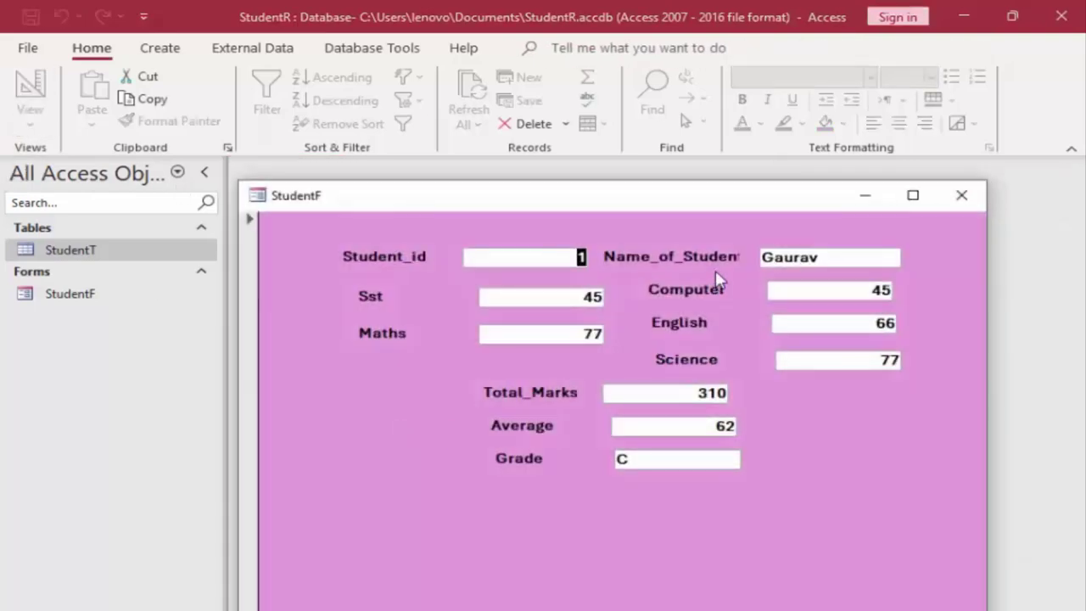
{"action": "left_click_drag", "start_coordinate": [628, 202], "coordinate": [489, 89]}
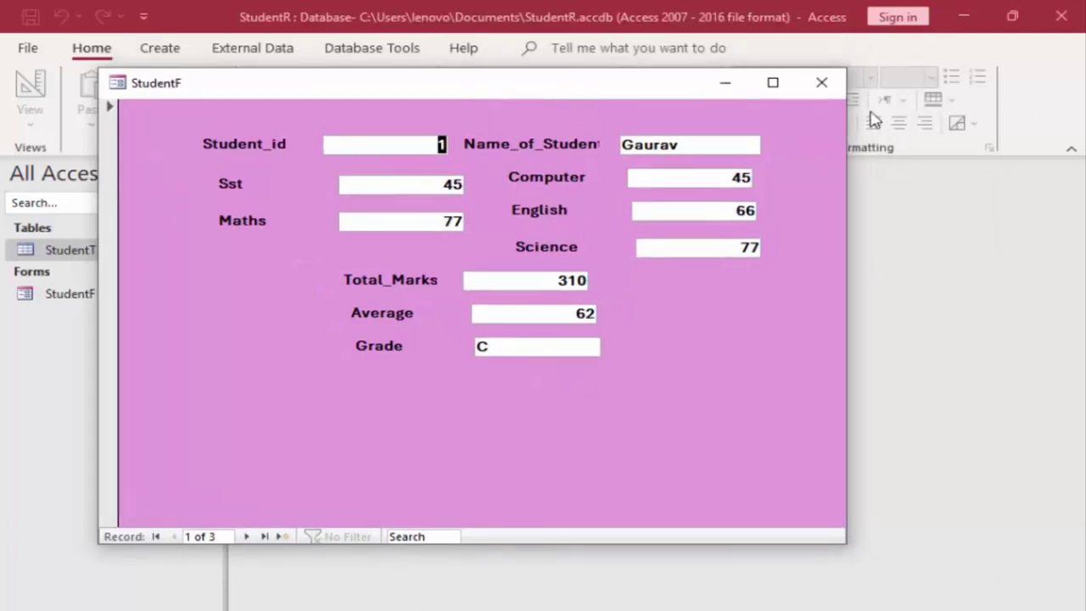
{"action": "left_click", "coordinate": [772, 84]}
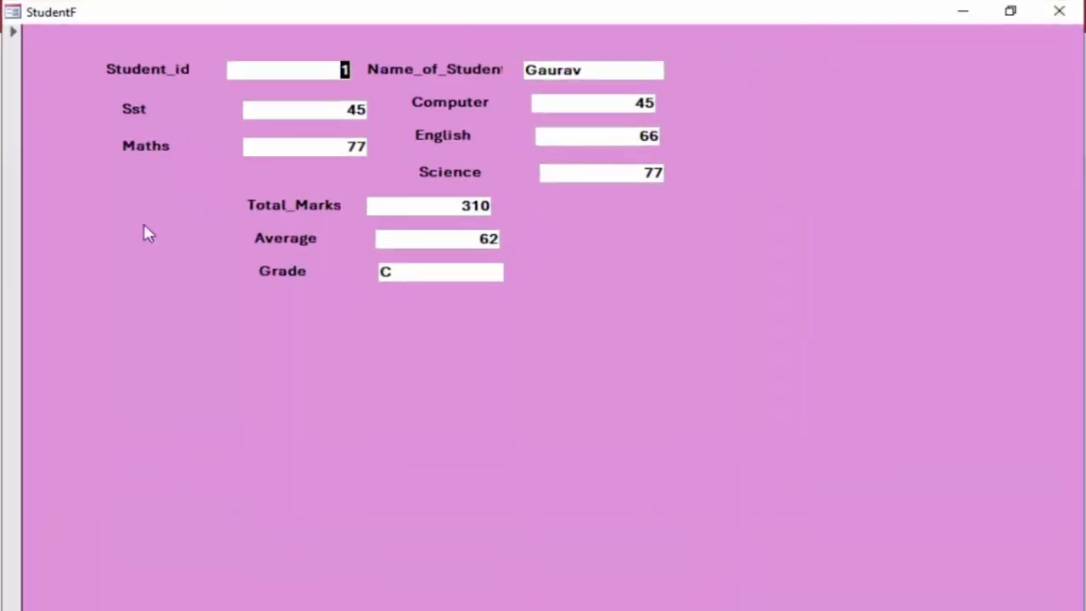
{"action": "left_click", "coordinate": [1056, 13]}
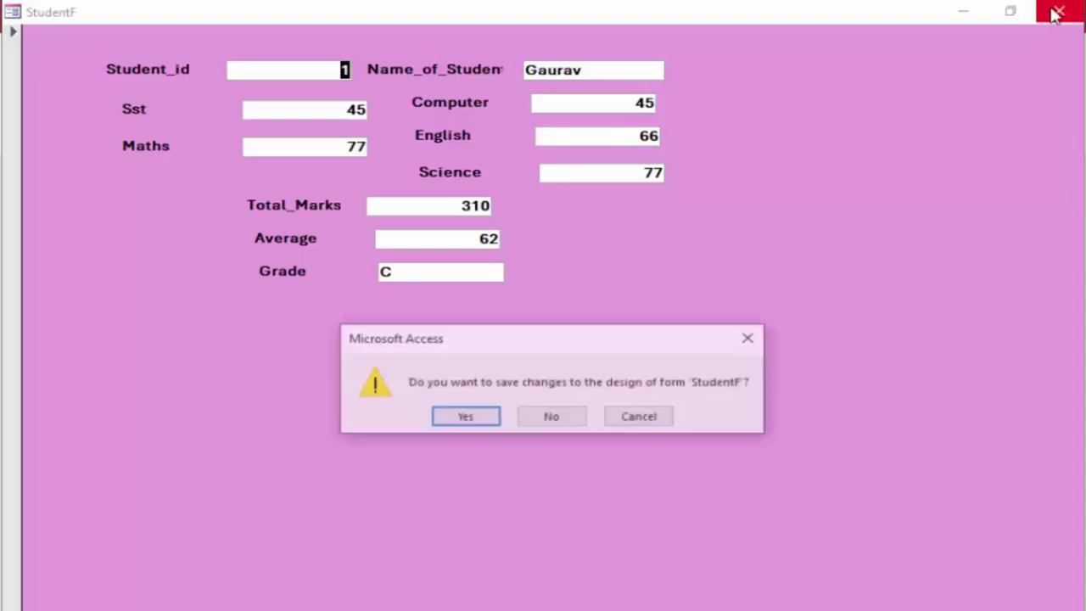
{"action": "left_click", "coordinate": [462, 417]}
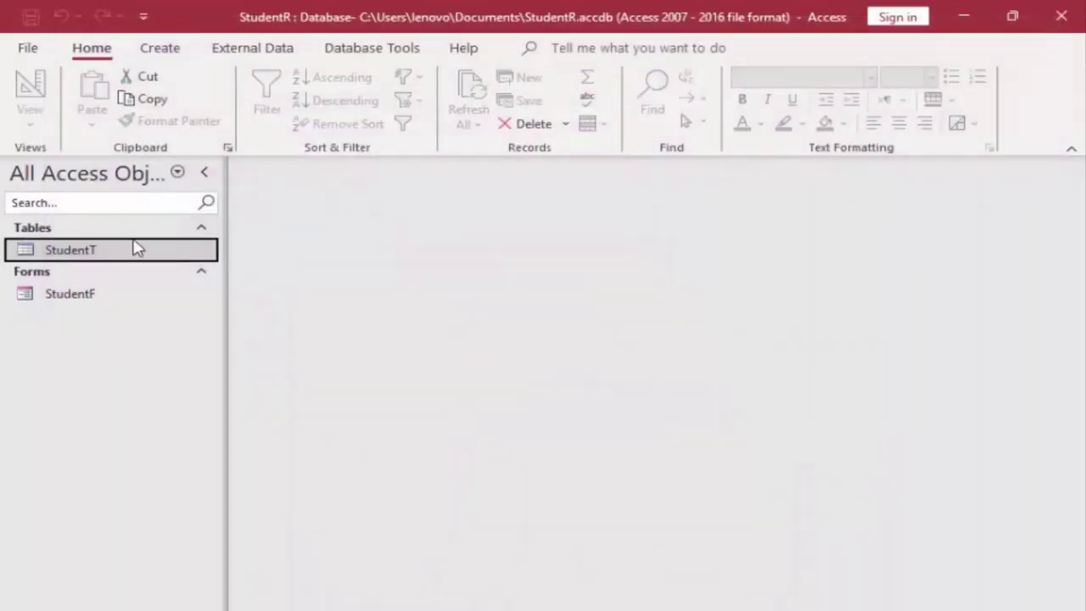
Reopen StudentF in Design View and pick the Button control from the Controls gallery
{"action": "right_click", "coordinate": [73, 297]}
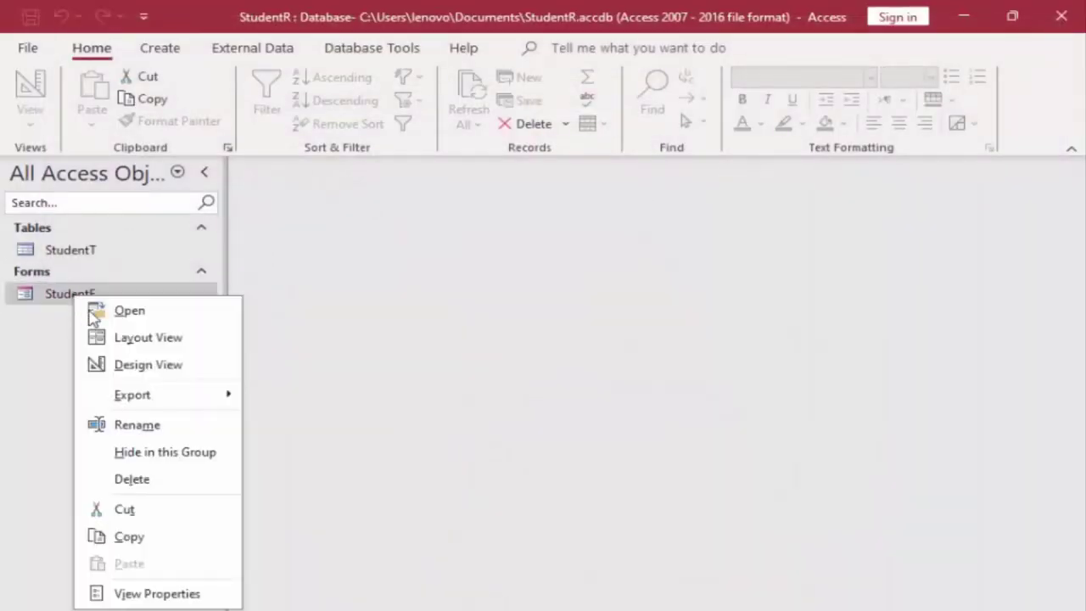
{"action": "left_click", "coordinate": [127, 363]}
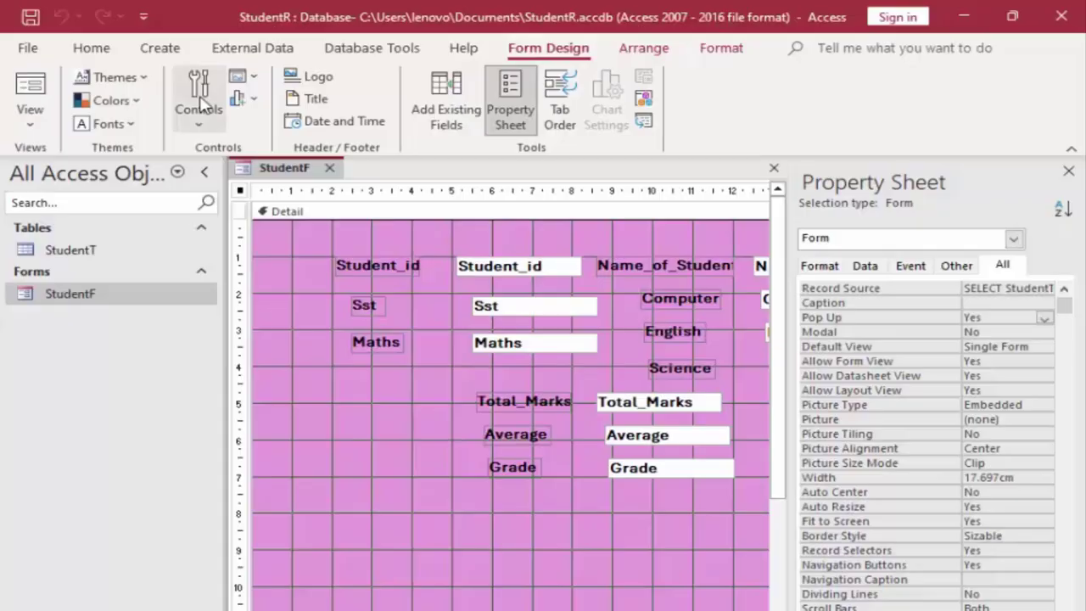
{"action": "left_click", "coordinate": [195, 123]}
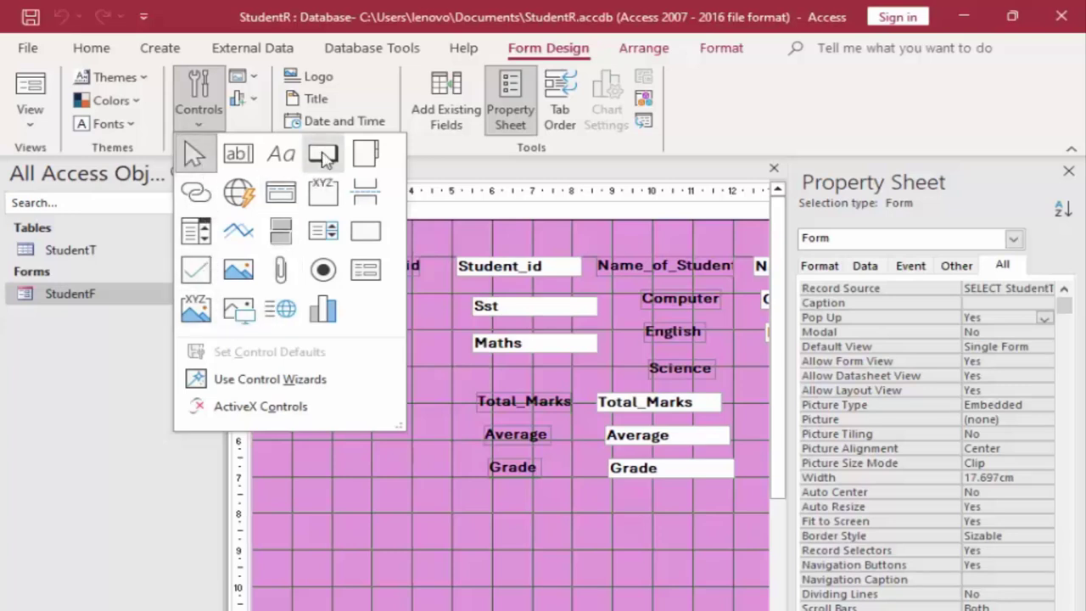
{"action": "left_click", "coordinate": [323, 157]}
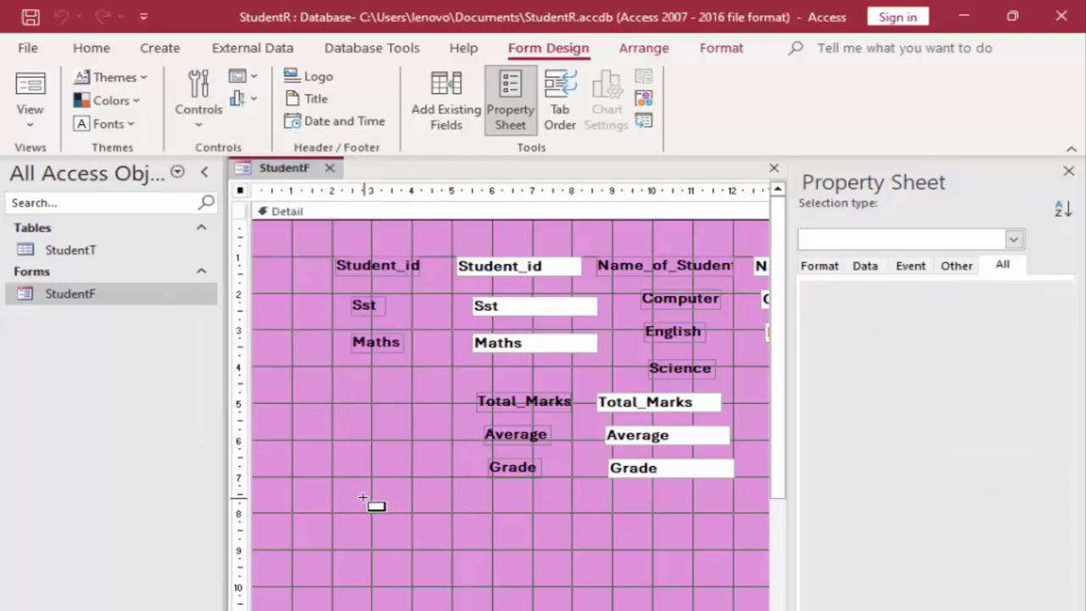
Draw a text button below Grade that uses Go To Next Record, then enlarge it
{"action": "left_click_drag", "start_coordinate": [363, 500], "coordinate": [496, 535]}
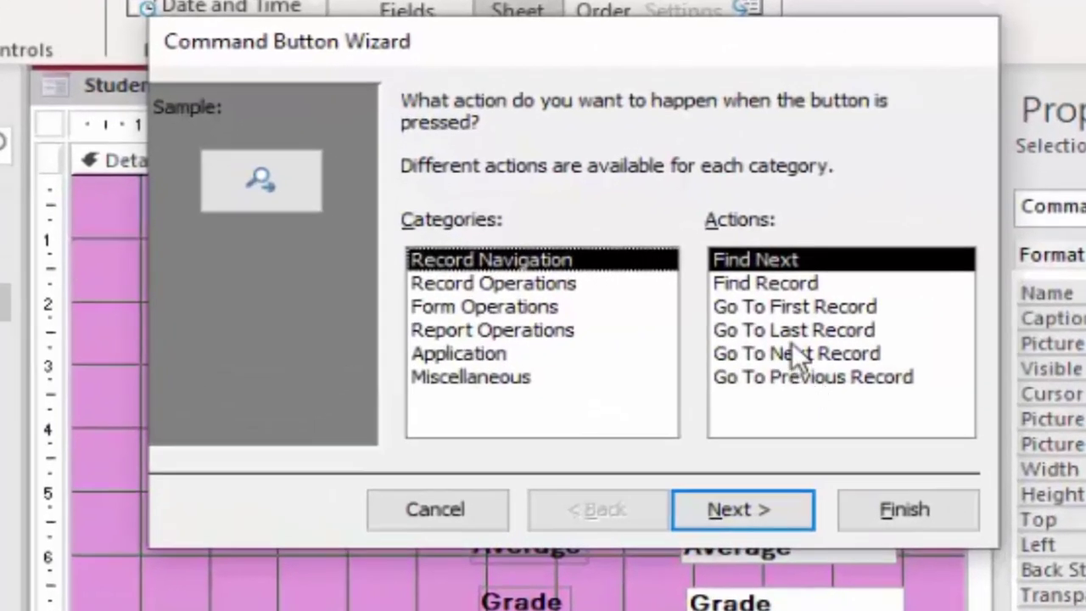
{"action": "left_click", "coordinate": [784, 352]}
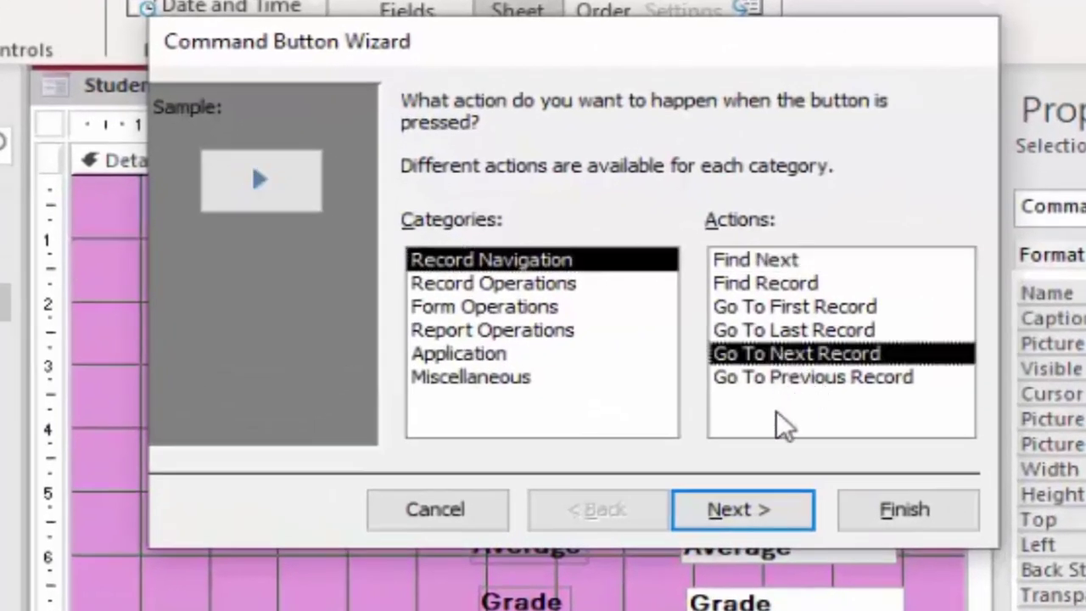
{"action": "left_click", "coordinate": [804, 504]}
{"action": "left_click", "coordinate": [424, 235]}
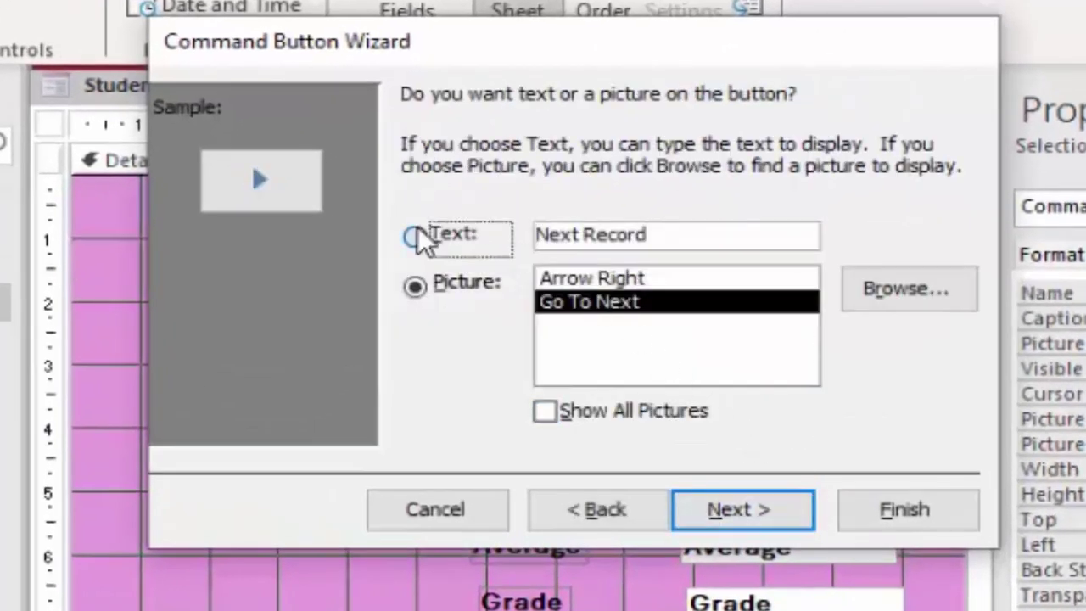
{"action": "left_click", "coordinate": [775, 512]}
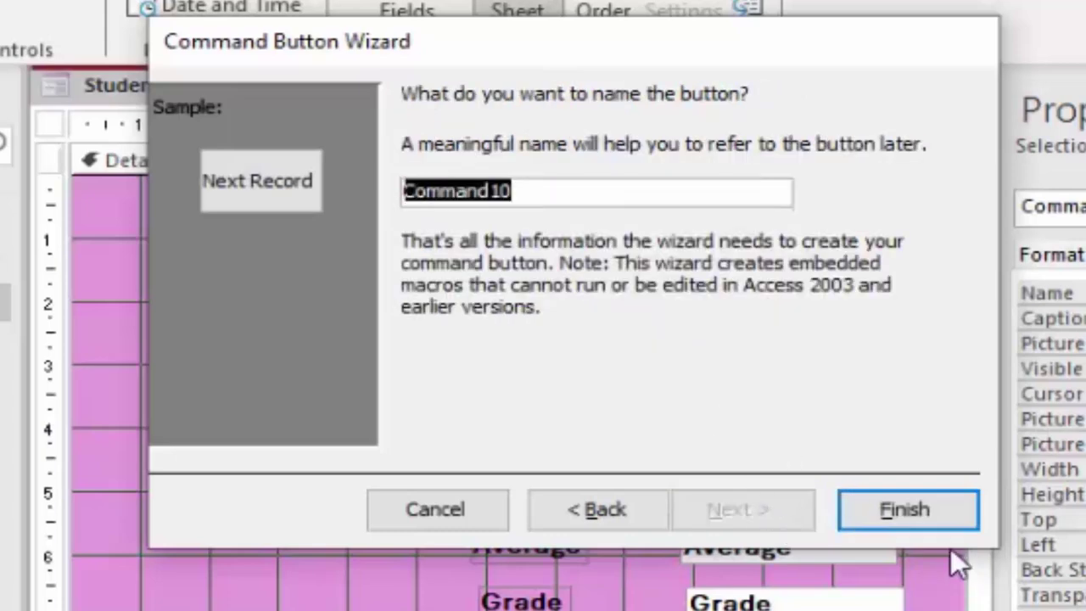
{"action": "left_click", "coordinate": [926, 515]}
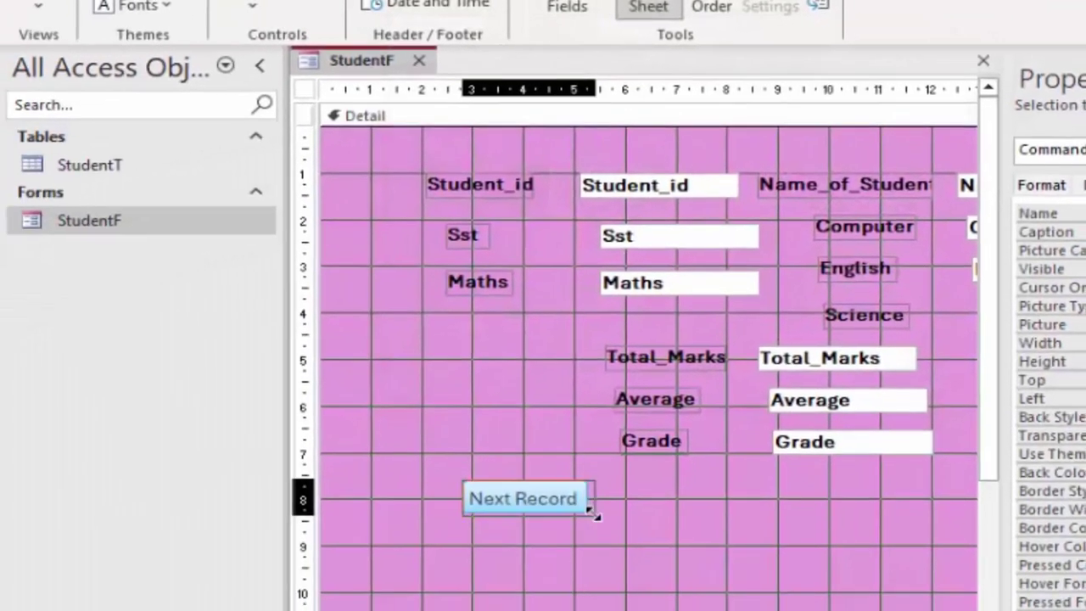
{"action": "mouse_move", "coordinate": [585, 511]}
{"action": "left_mouse_down"}
{"action": "mouse_move", "coordinate": [648, 539]}
{"action": "mouse_move", "coordinate": [647, 521]}
{"action": "left_mouse_up"}
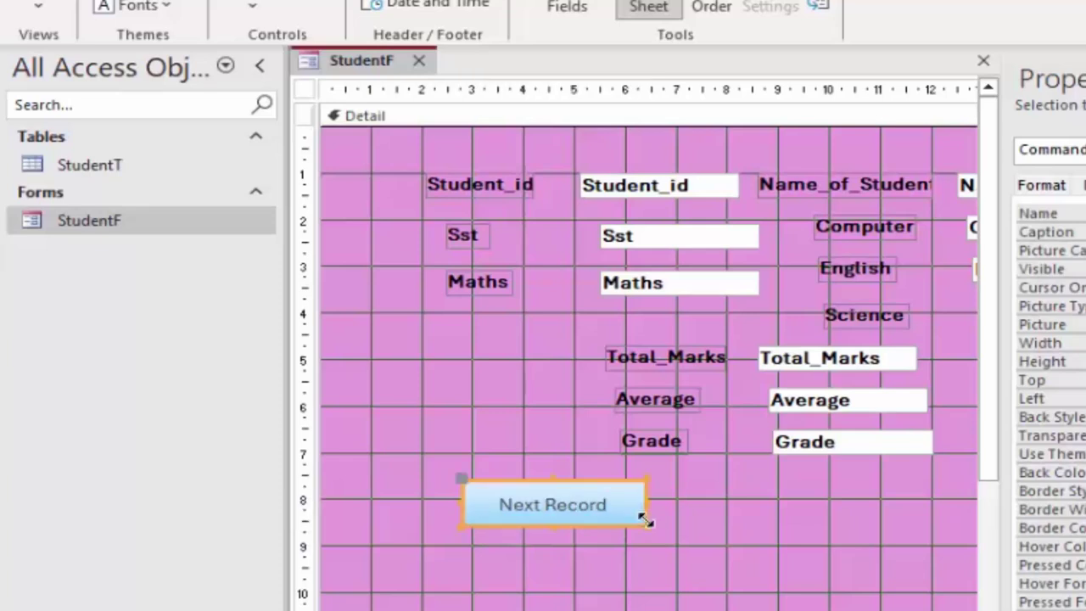
{"action": "left_click", "coordinate": [737, 516]}
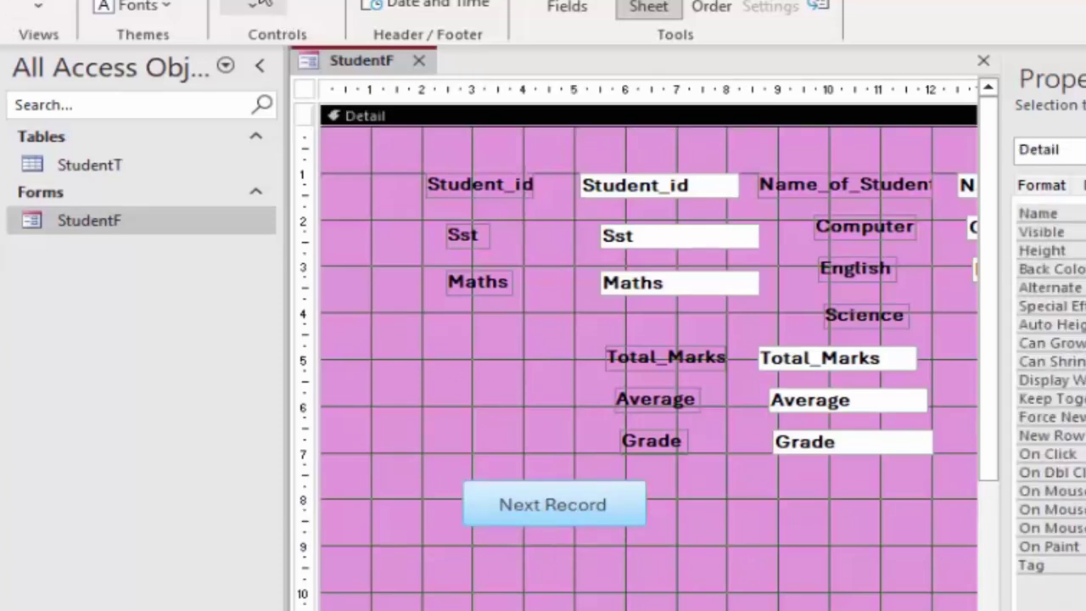
{"action": "left_click", "coordinate": [252, 7]}
Draw a text button right of Next Record that uses Go To Previous Record, then enlarge it
{"action": "left_click", "coordinate": [402, 49]}
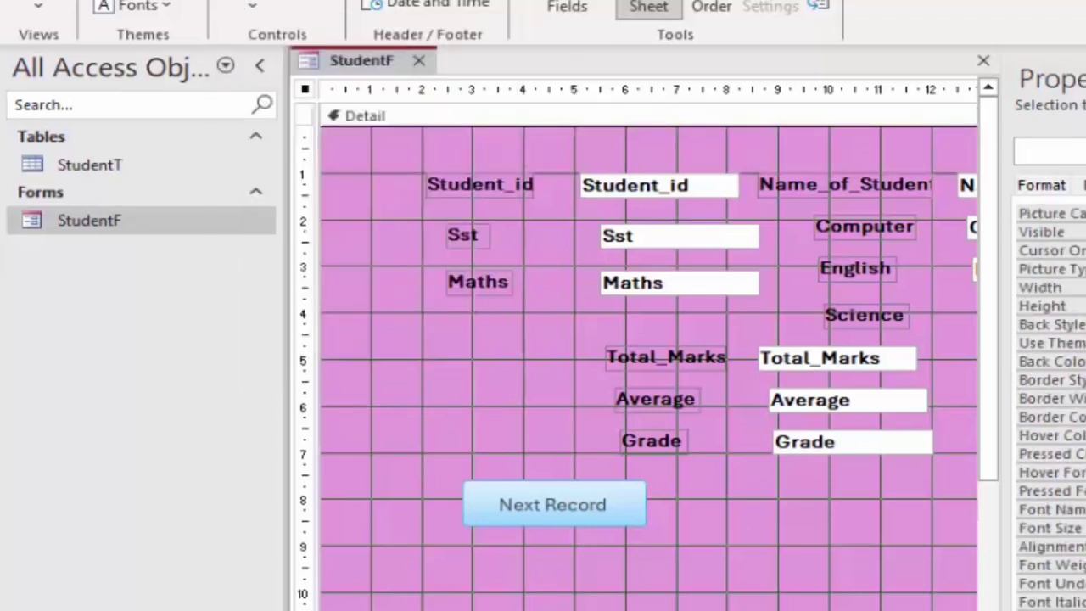
{"action": "mouse_move", "coordinate": [717, 482]}
{"action": "left_mouse_down"}
{"action": "mouse_move", "coordinate": [833, 529]}
{"action": "mouse_move", "coordinate": [882, 531]}
{"action": "left_mouse_up"}
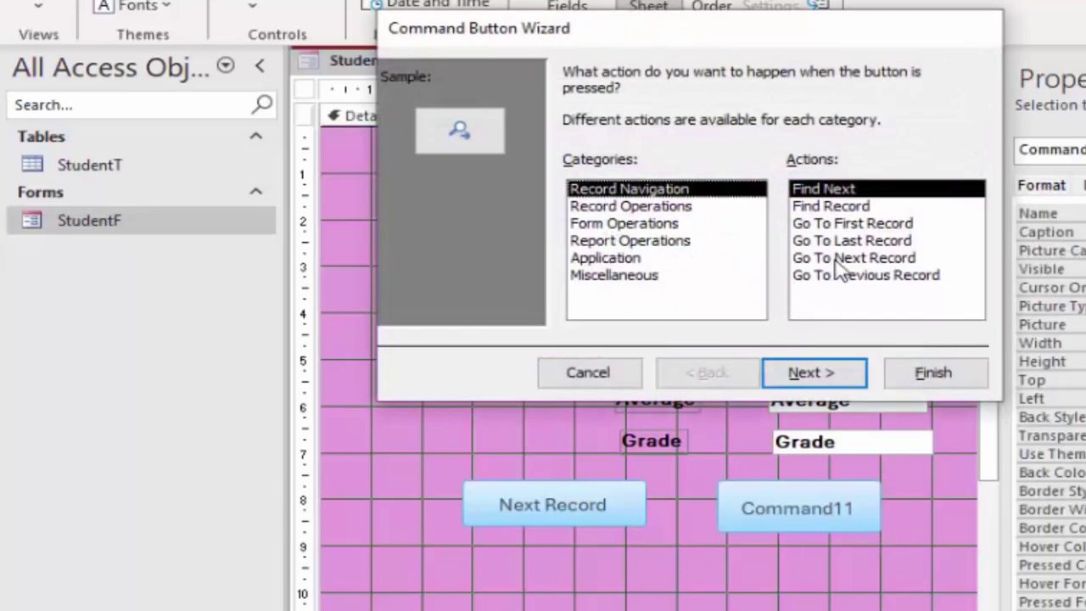
{"action": "left_click", "coordinate": [861, 275]}
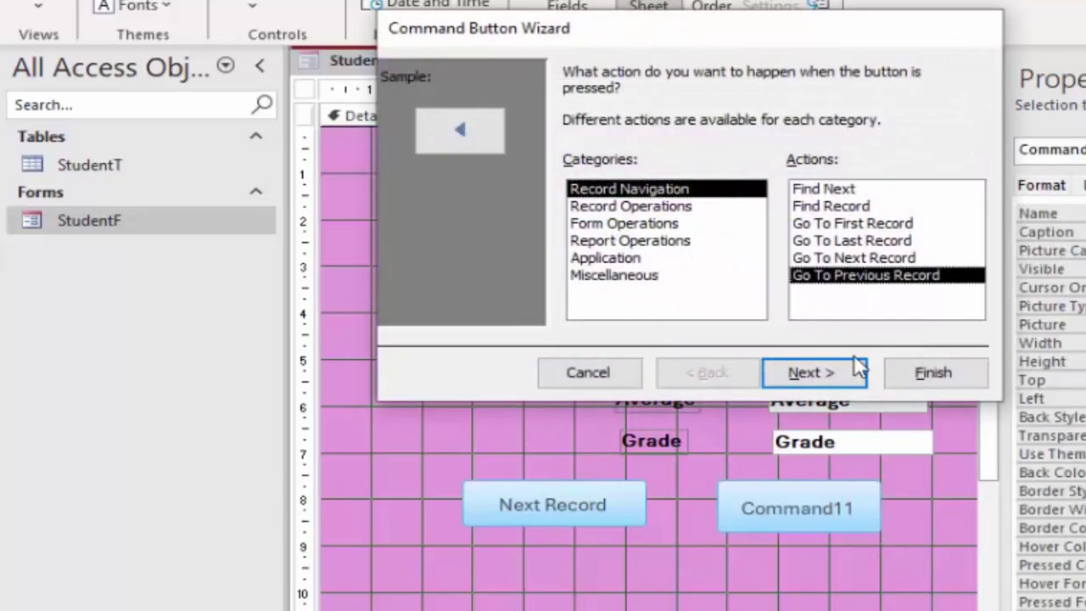
{"action": "left_click", "coordinate": [853, 370]}
{"action": "left_click", "coordinate": [604, 171]}
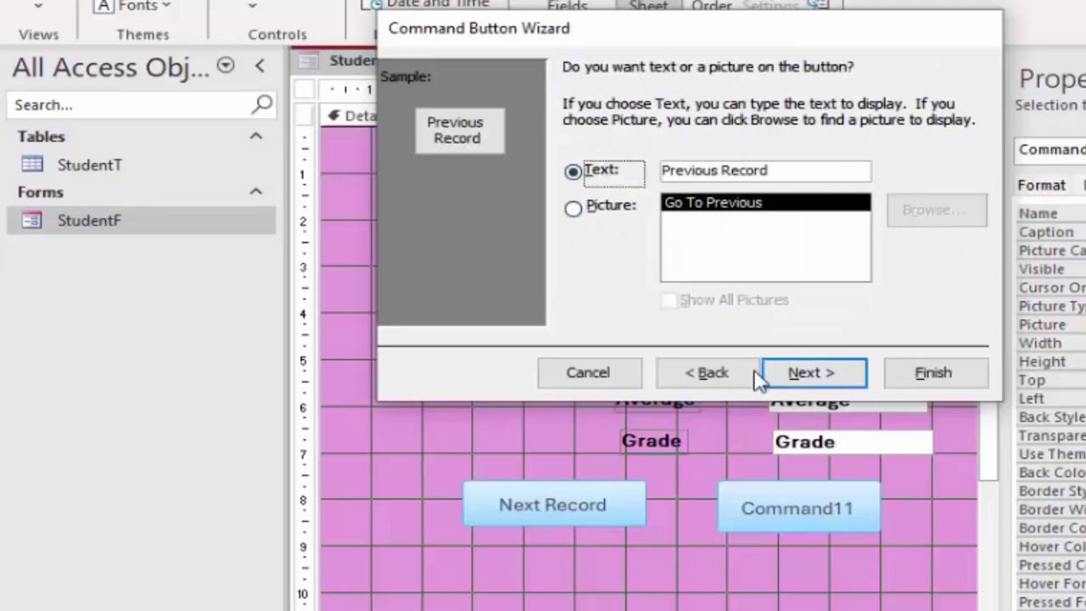
{"action": "left_click", "coordinate": [804, 380]}
{"action": "left_click", "coordinate": [912, 374]}
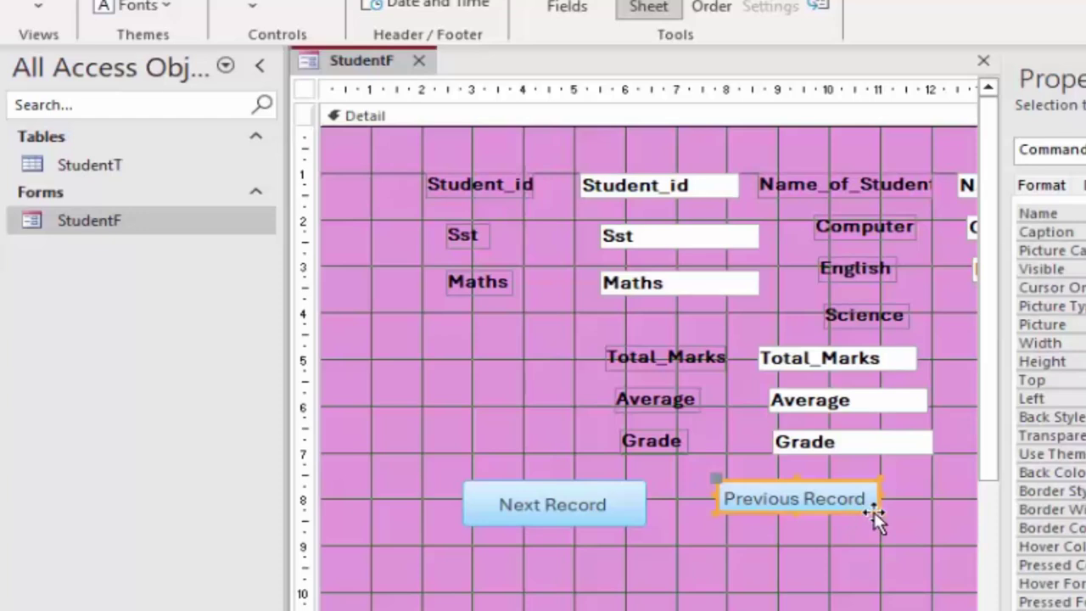
{"action": "left_click_drag", "start_coordinate": [878, 514], "coordinate": [898, 531]}
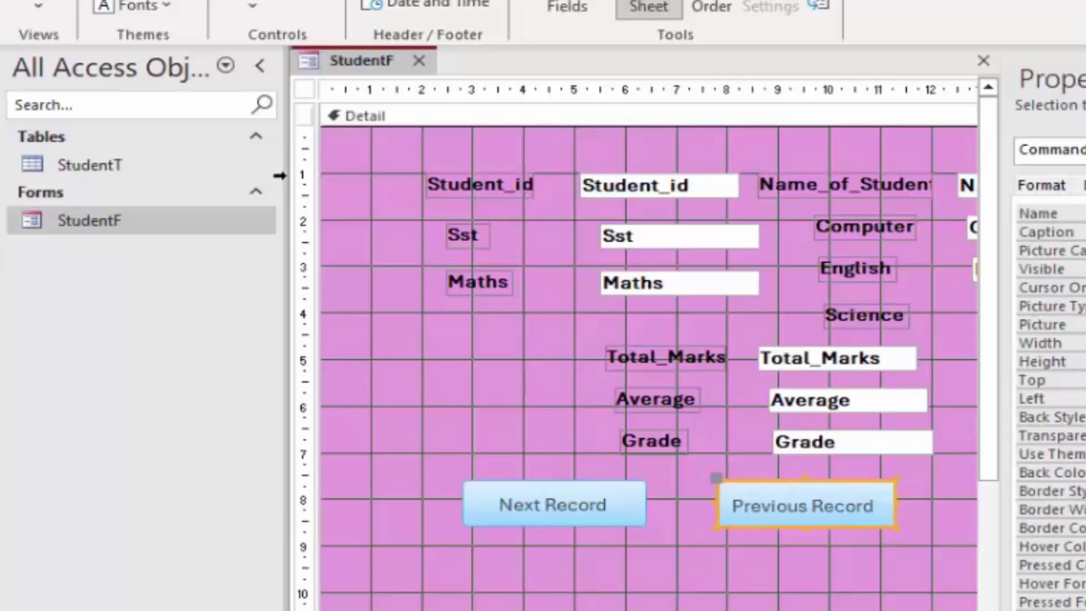
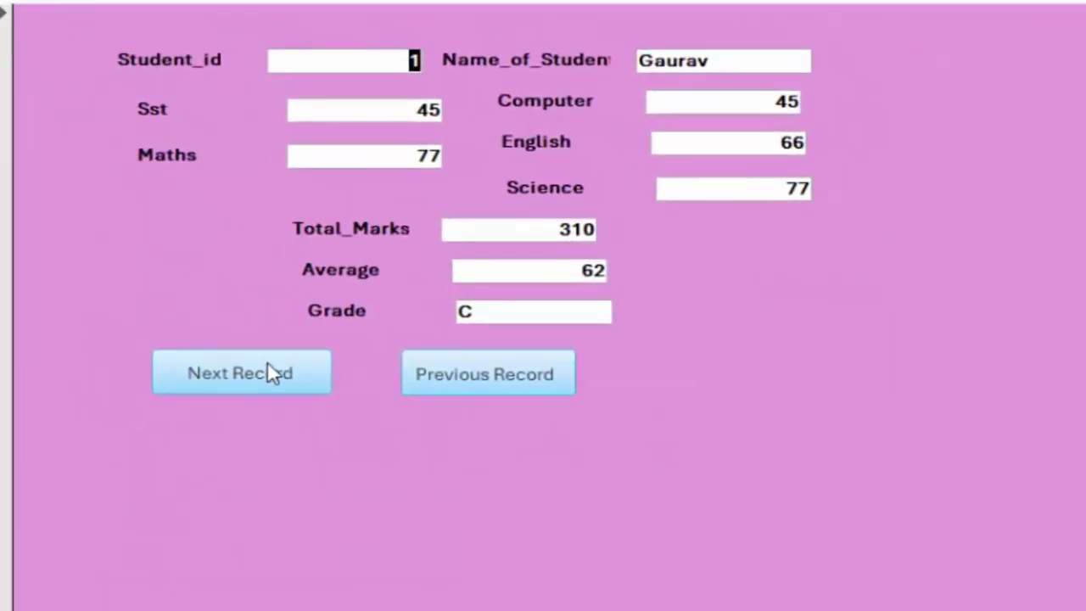
Step forward through Suraj and Suresh to a blank record, then back to Gaurav
{"action": "left_click", "coordinate": [268, 373]}
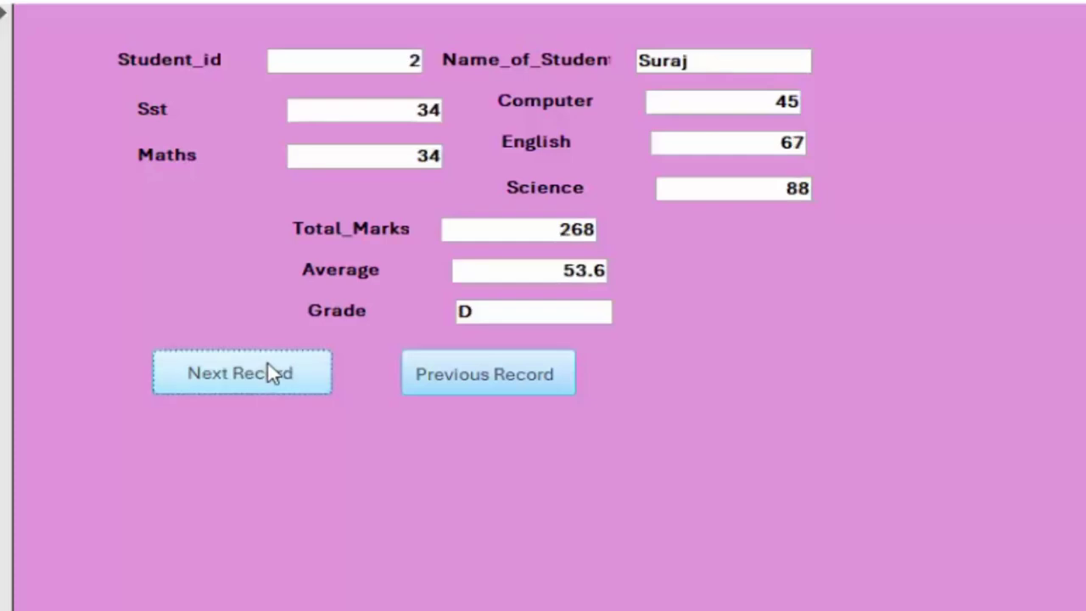
{"action": "left_click", "coordinate": [266, 365]}
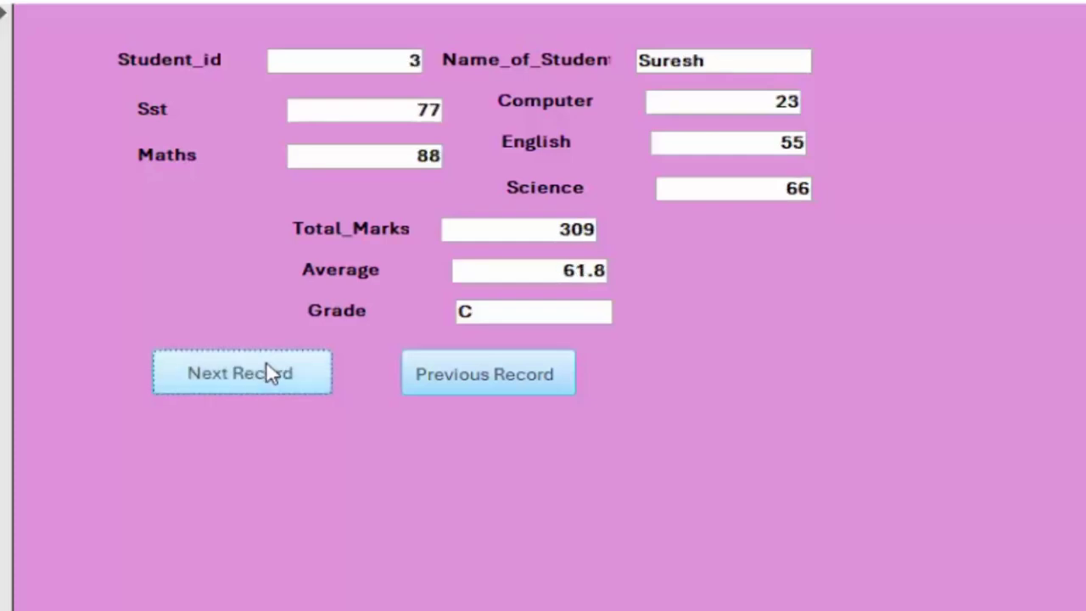
{"action": "left_click", "coordinate": [266, 363]}
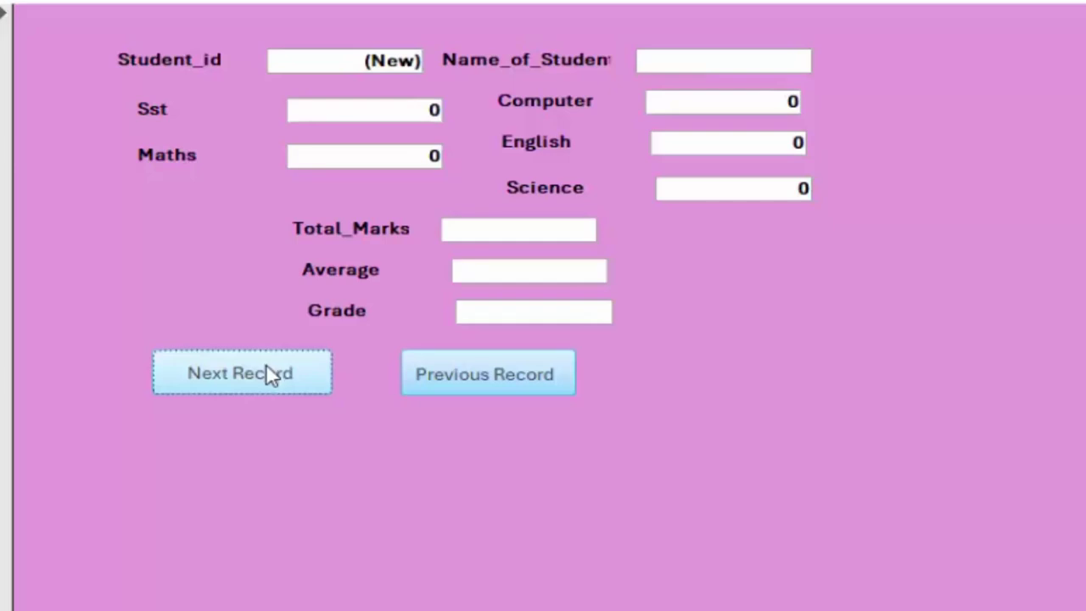
{"action": "left_click", "coordinate": [457, 373]}
{"action": "left_click", "coordinate": [457, 373]}
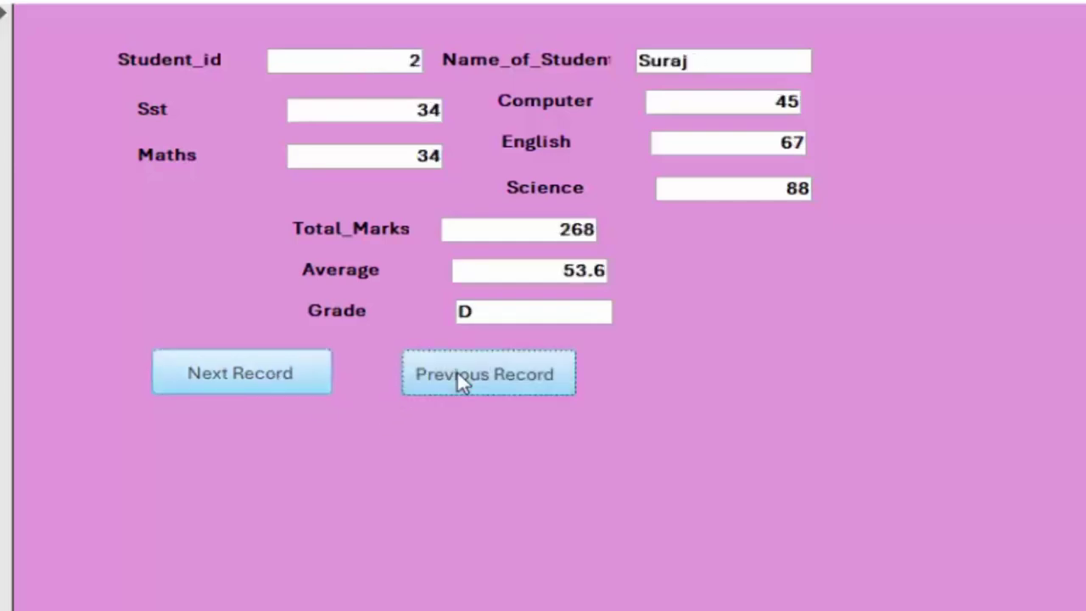
{"action": "left_click", "coordinate": [457, 373]}
Try going before the first record, dismiss the error, then close StudentF and save its design
{"action": "left_click", "coordinate": [457, 375]}
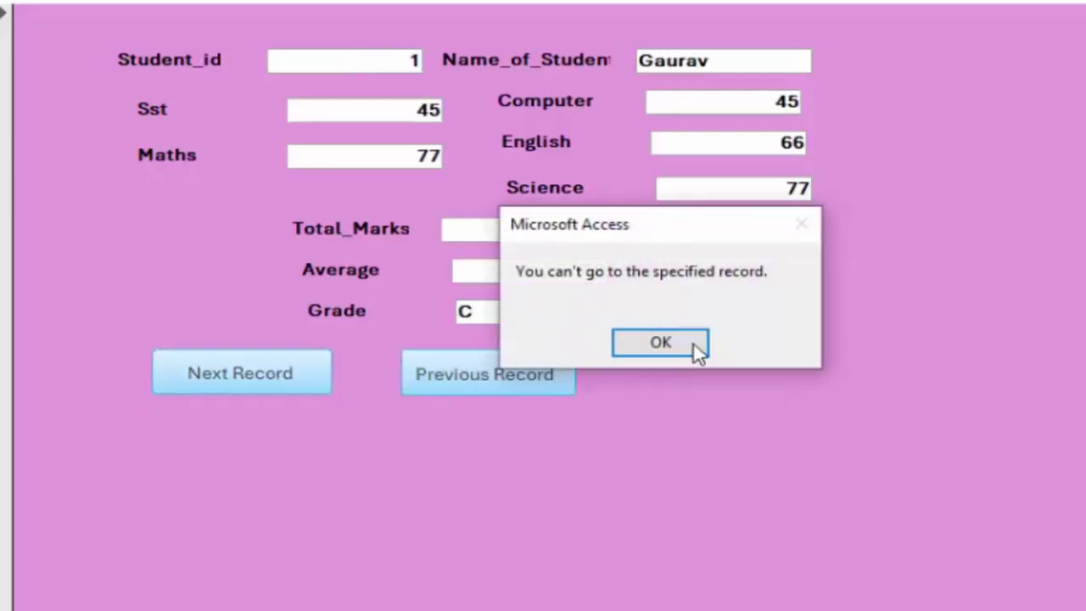
{"action": "left_click", "coordinate": [695, 350]}
{"action": "key", "text": "ctrl+w"}
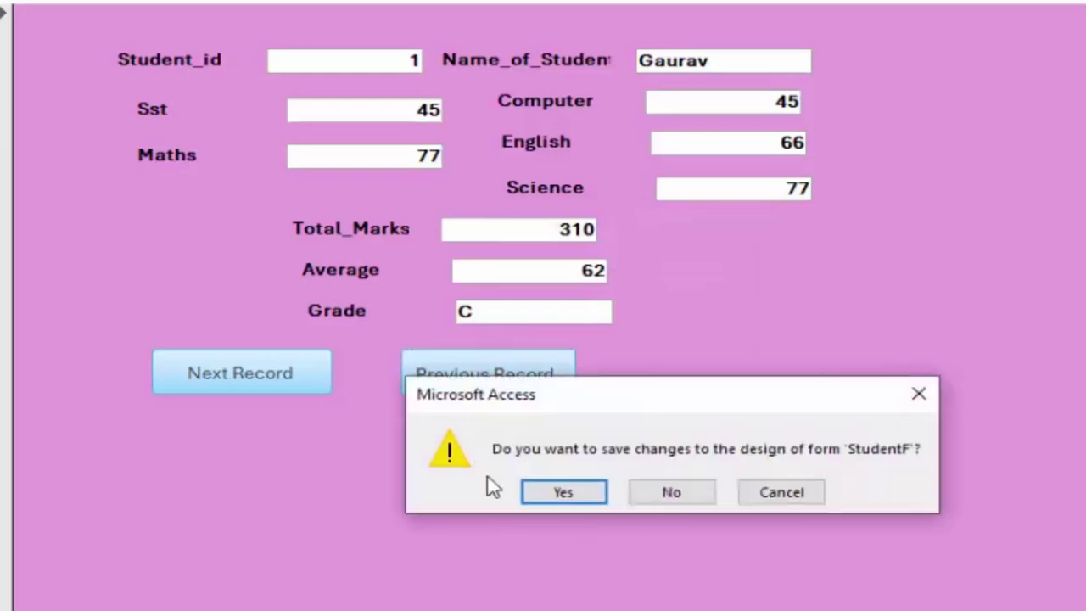
{"action": "left_click", "coordinate": [570, 492]}
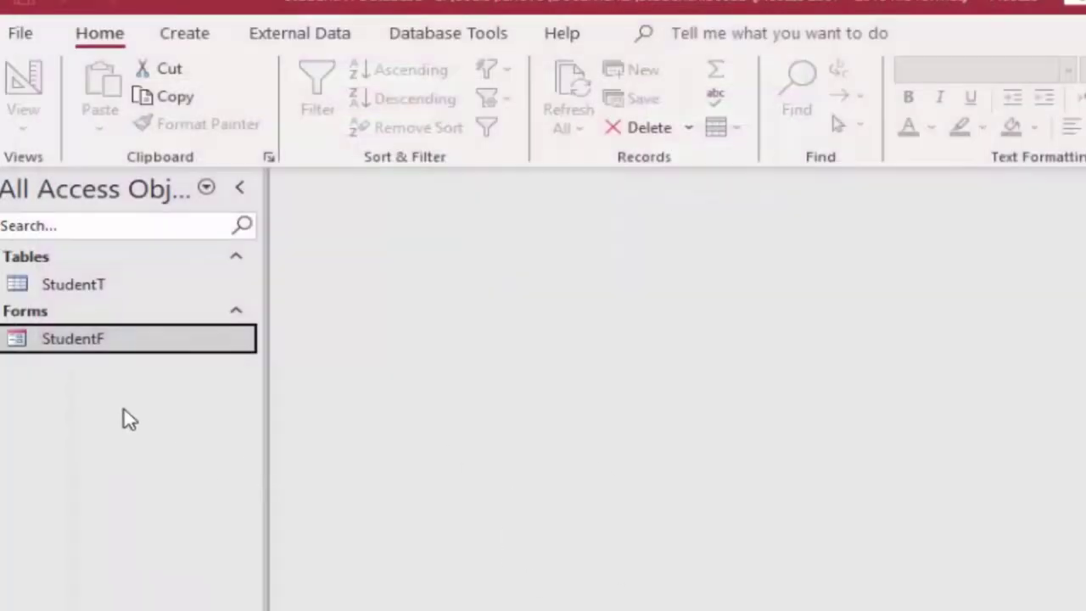
{"action": "double_click", "coordinate": [139, 335]}
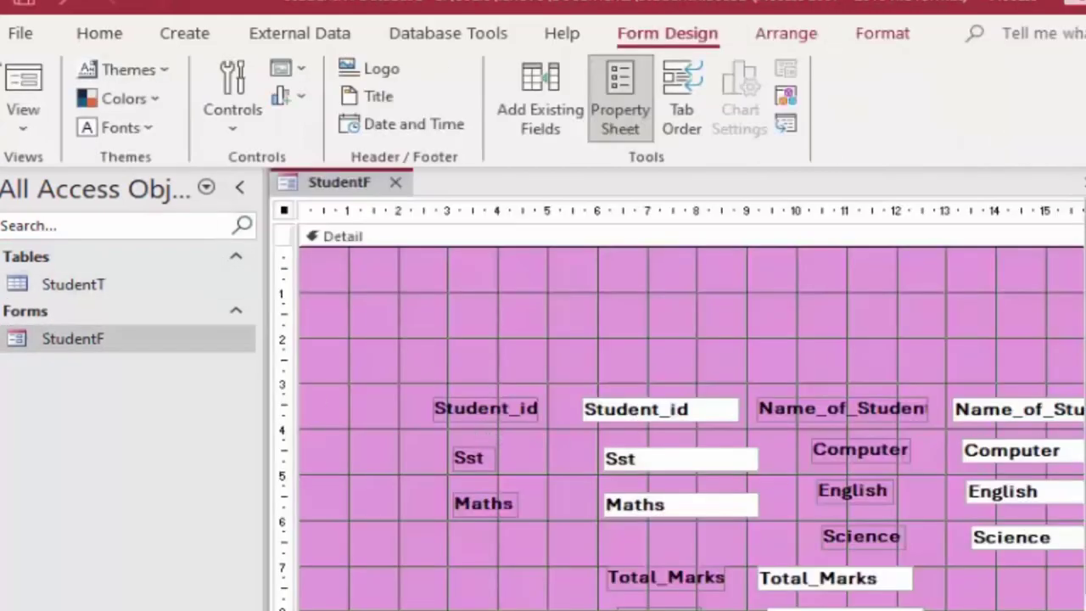
{"action": "left_click", "coordinate": [25, 81]}
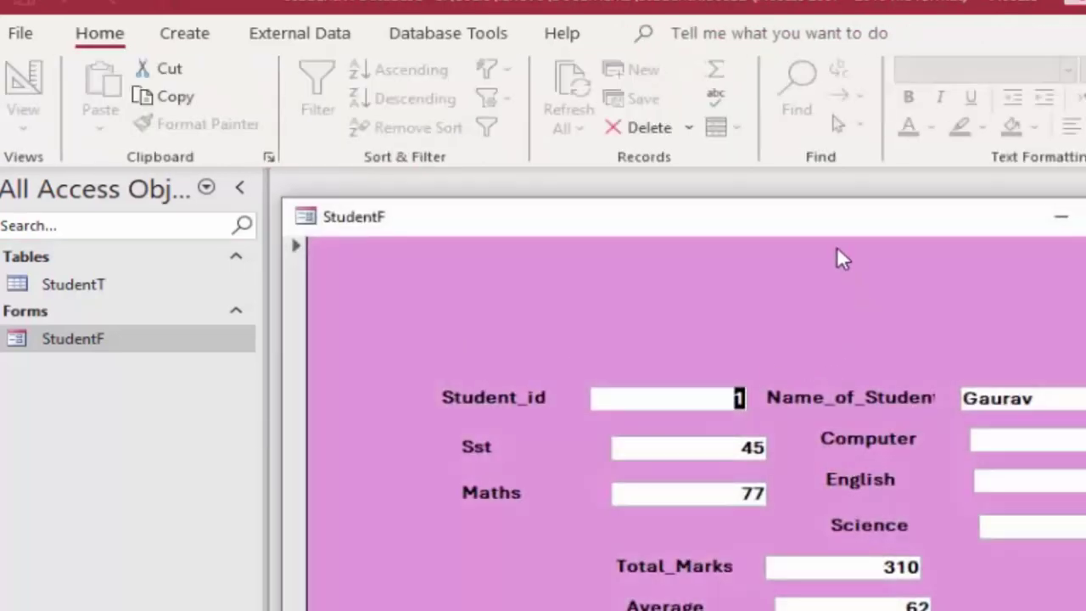
{"action": "left_click_drag", "start_coordinate": [827, 231], "coordinate": [685, 89]}
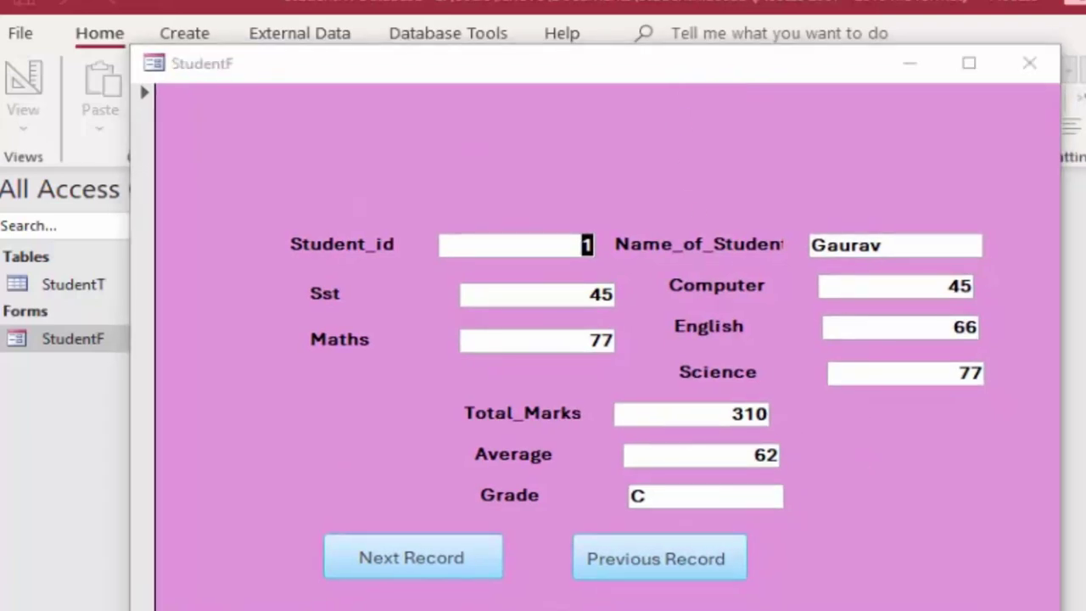
{"action": "key", "text": "super+f"}
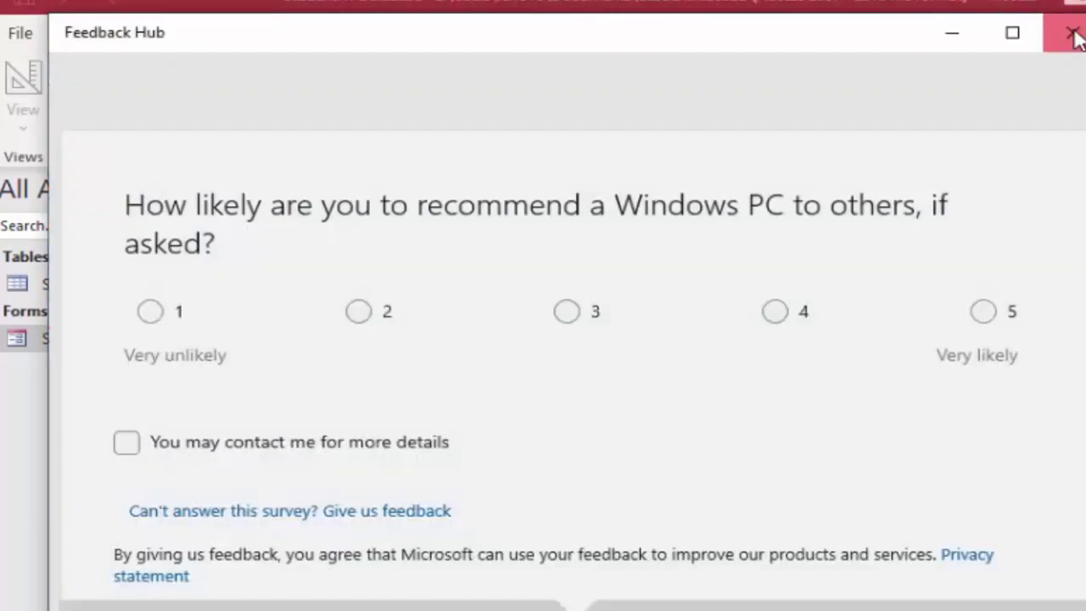
{"action": "left_click", "coordinate": [1071, 32]}
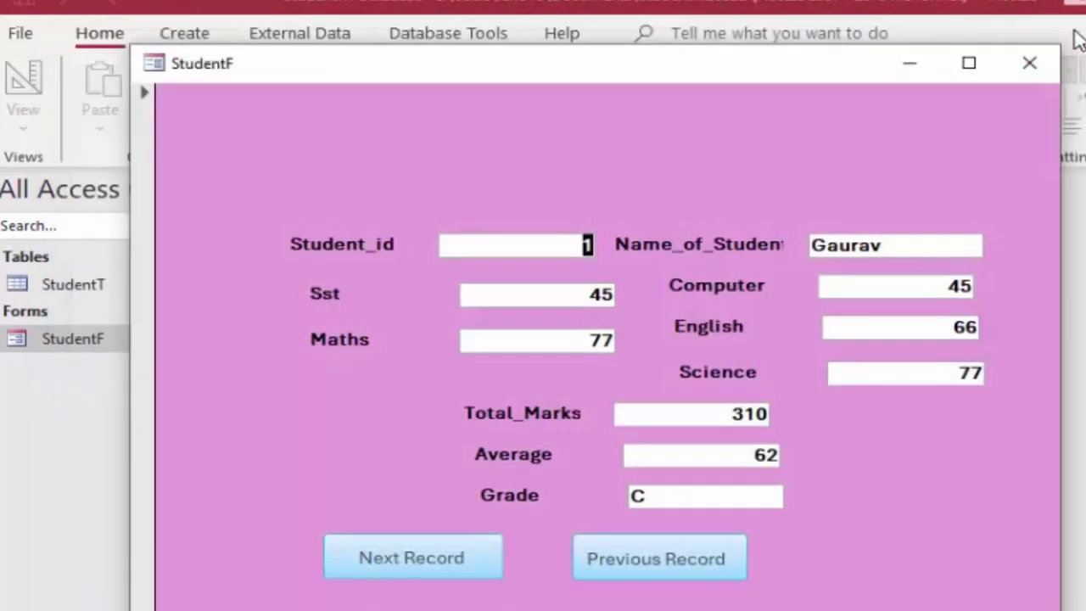
{"action": "left_click", "coordinate": [964, 66]}
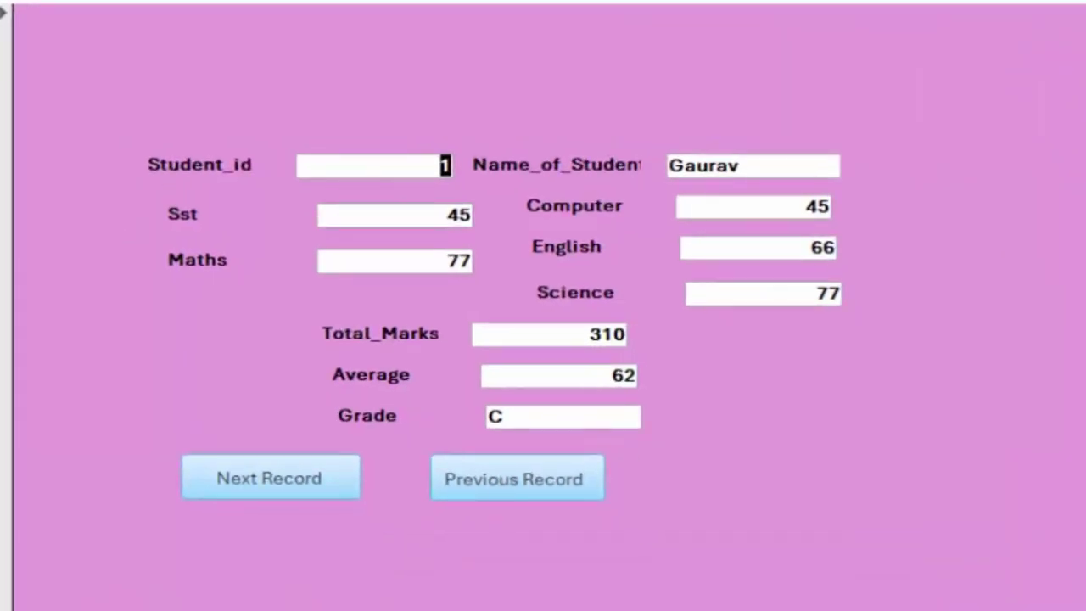
{"action": "key", "text": "ctrl+w"}
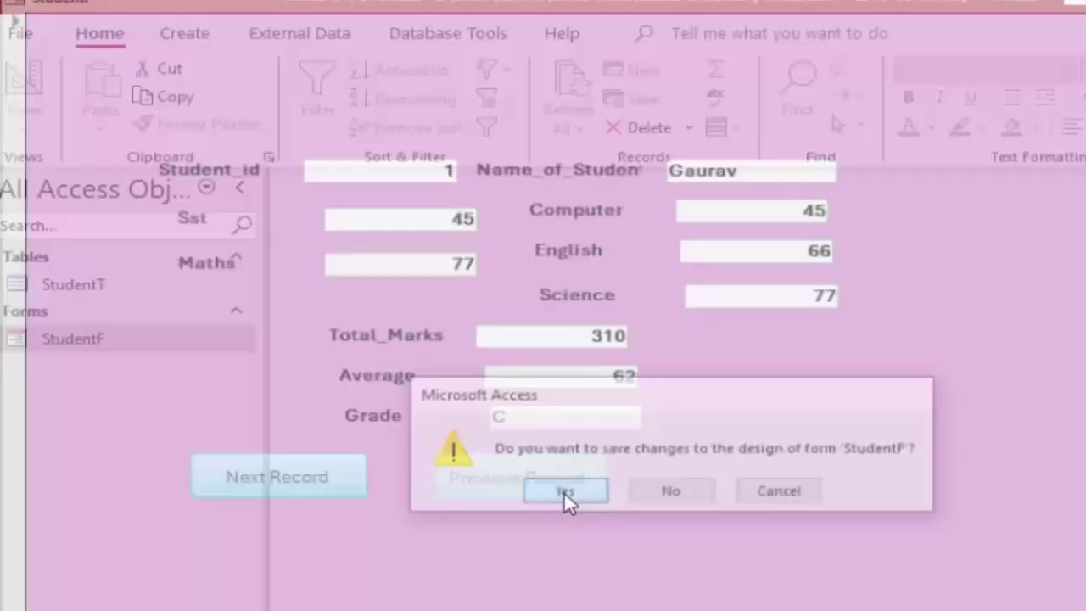
{"action": "left_click", "coordinate": [564, 494]}
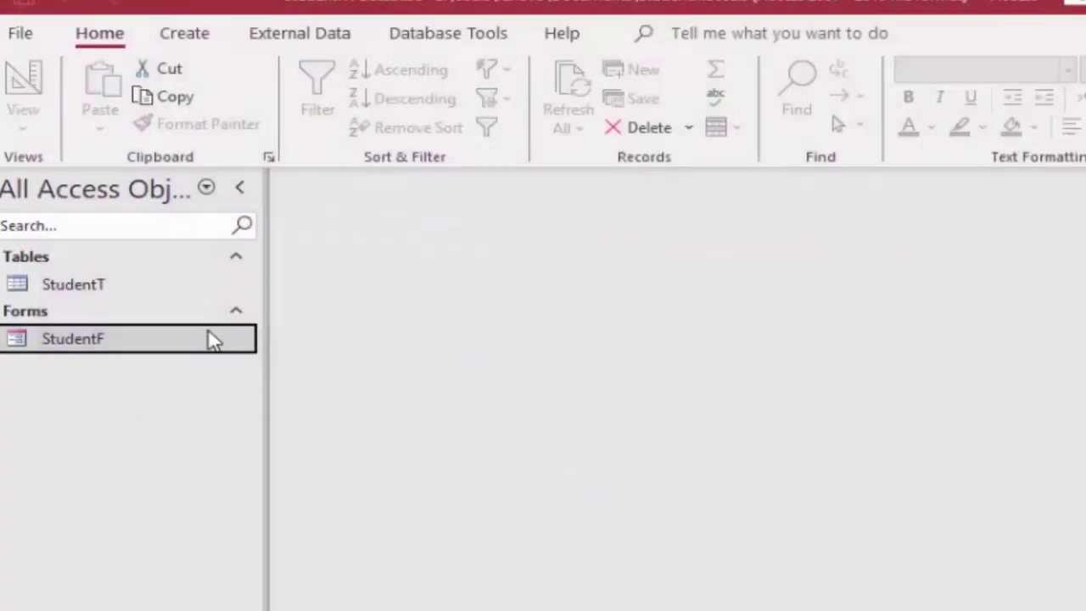
Start the Report Wizard from the Create ribbon, then cancel it
{"action": "left_click", "coordinate": [197, 42]}
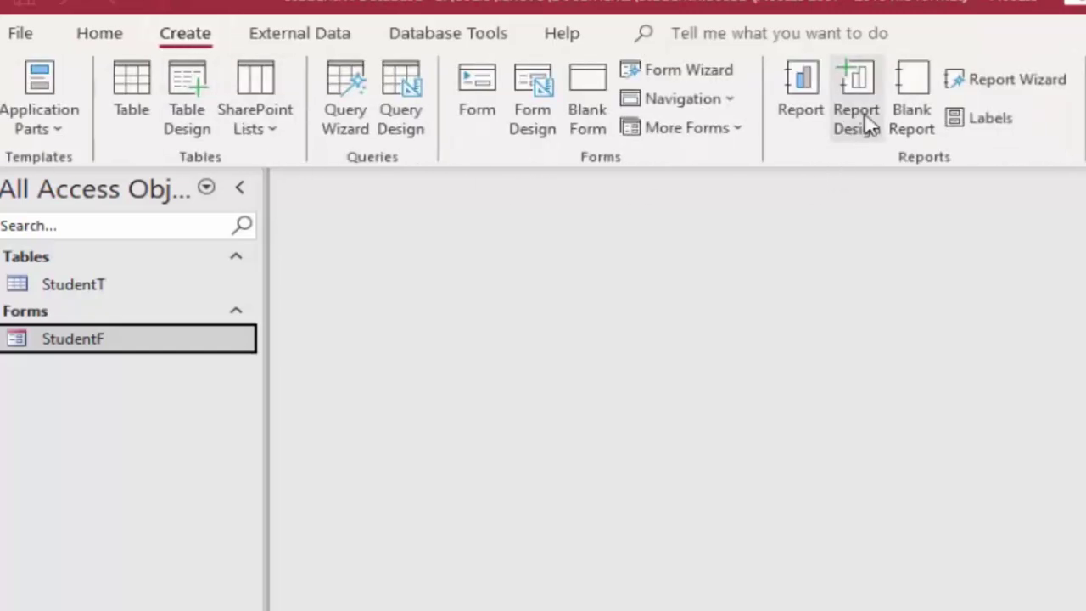
{"action": "left_click", "coordinate": [1038, 83]}
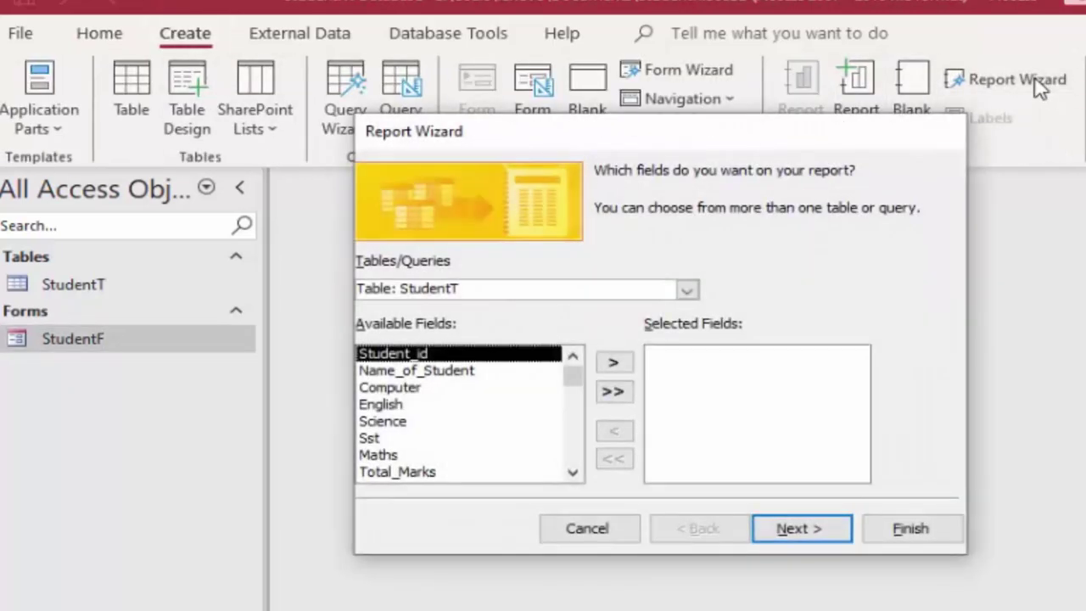
{"action": "left_click", "coordinate": [587, 534]}
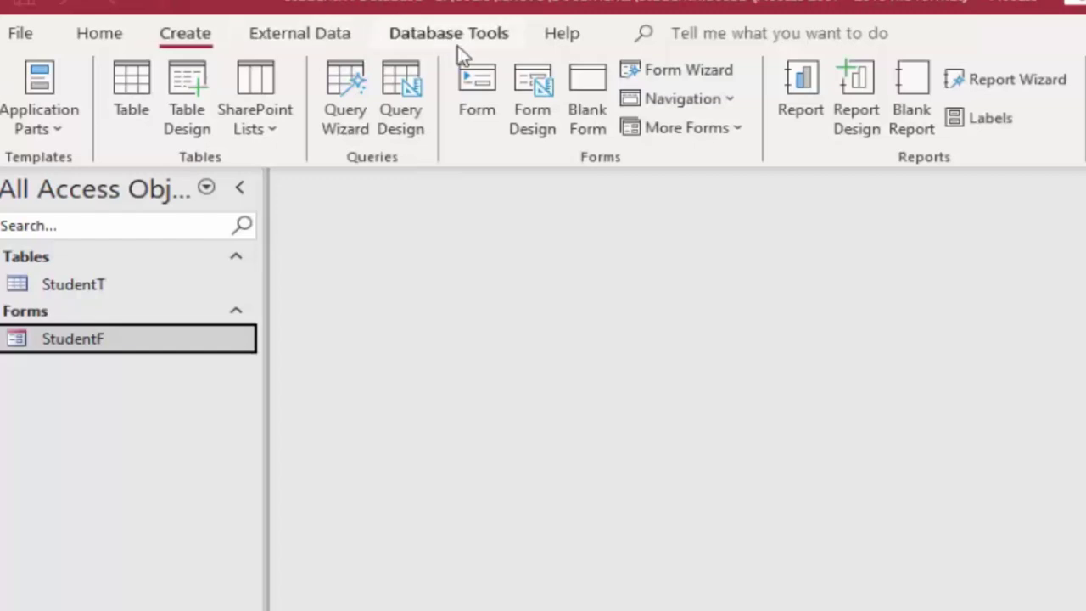
Build StudentT Query with the Simple Query Wizard using all StudentT fields, opening it in design view
{"action": "left_click", "coordinate": [357, 81]}
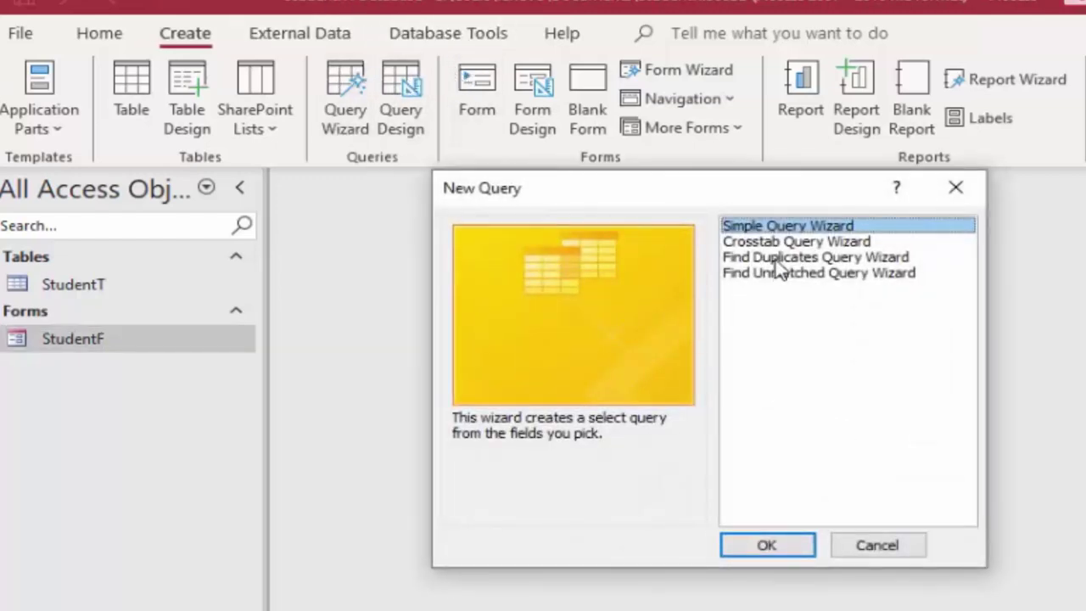
{"action": "left_click", "coordinate": [772, 543]}
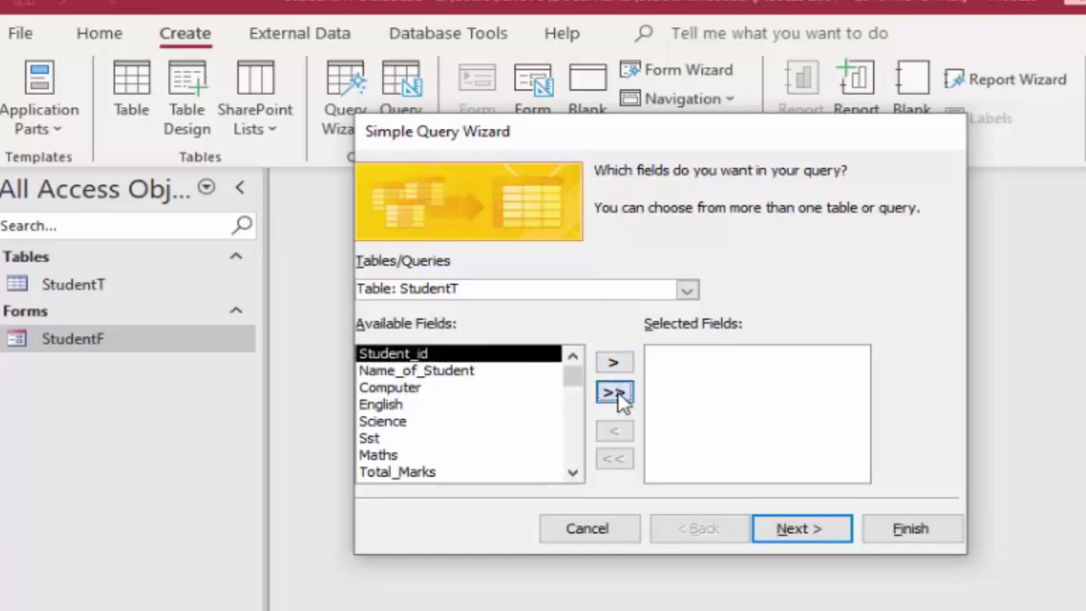
{"action": "left_click", "coordinate": [614, 392]}
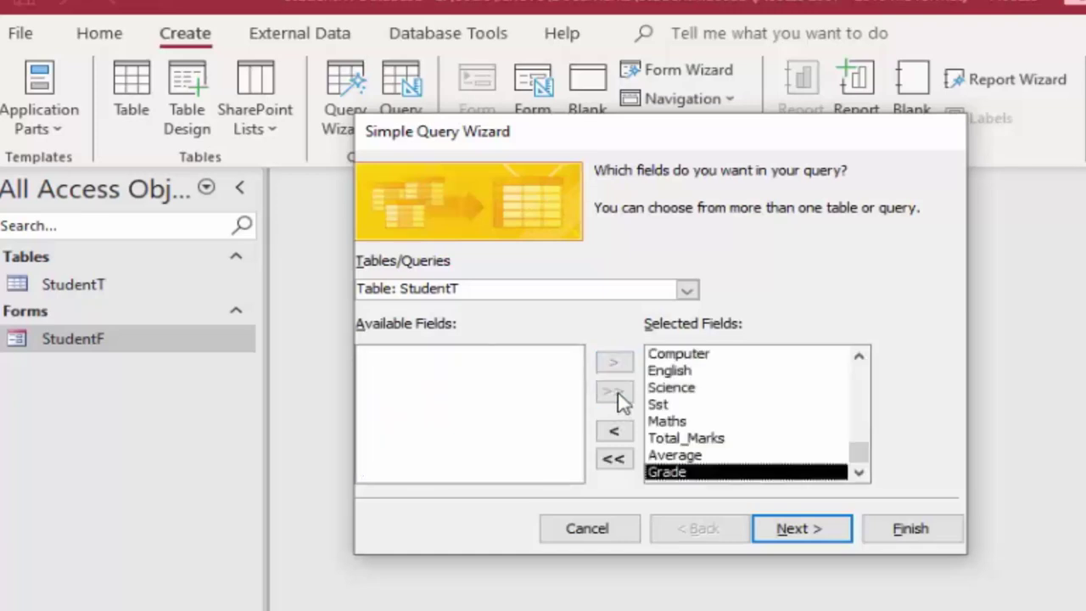
{"action": "left_click", "coordinate": [777, 531]}
{"action": "left_click", "coordinate": [813, 537]}
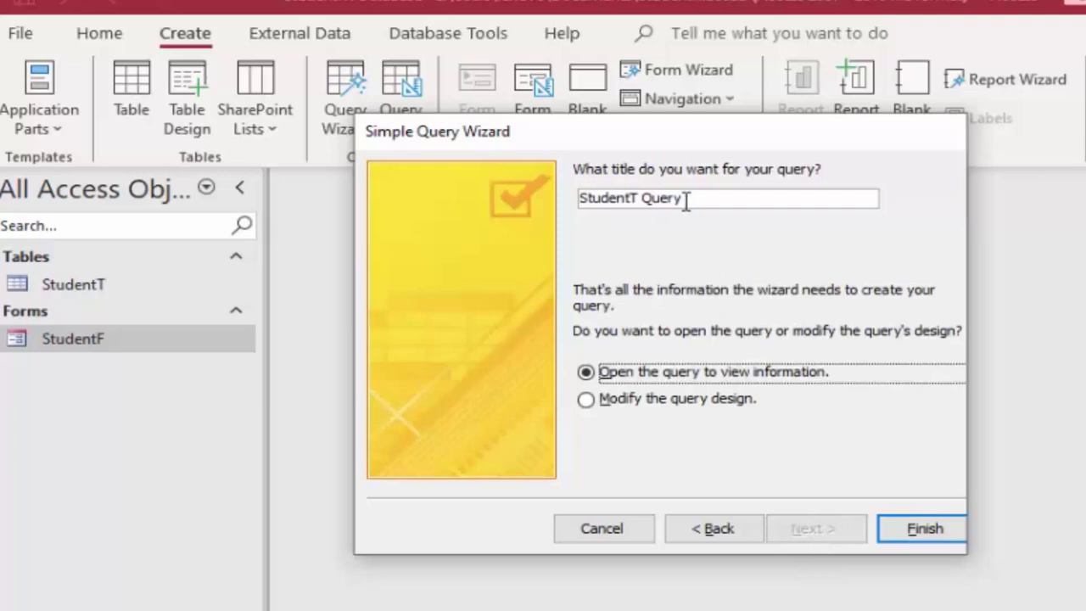
{"action": "left_click", "coordinate": [718, 399]}
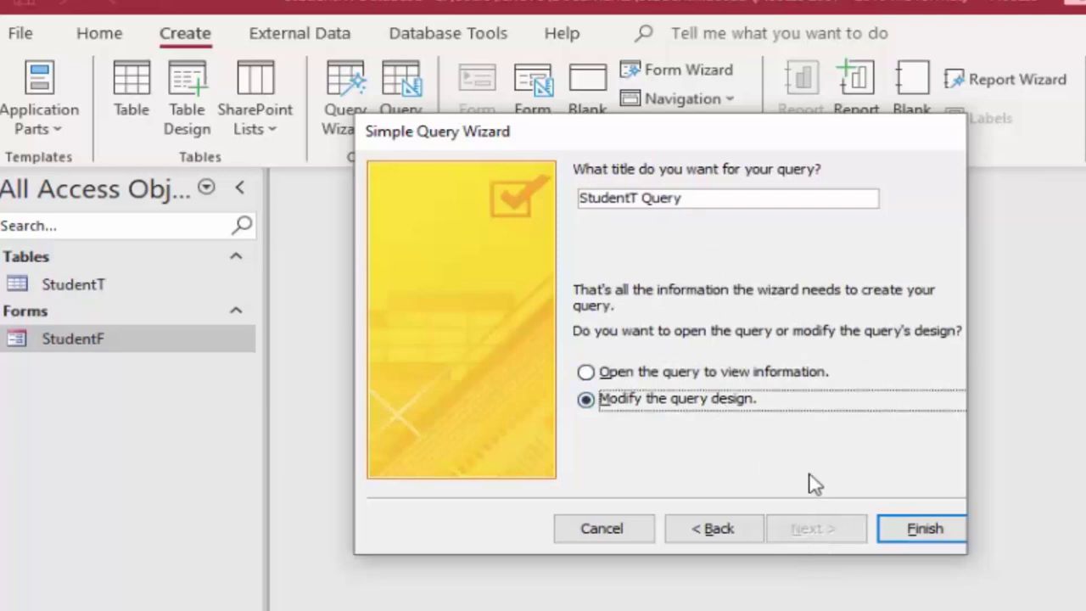
{"action": "left_click", "coordinate": [902, 540]}
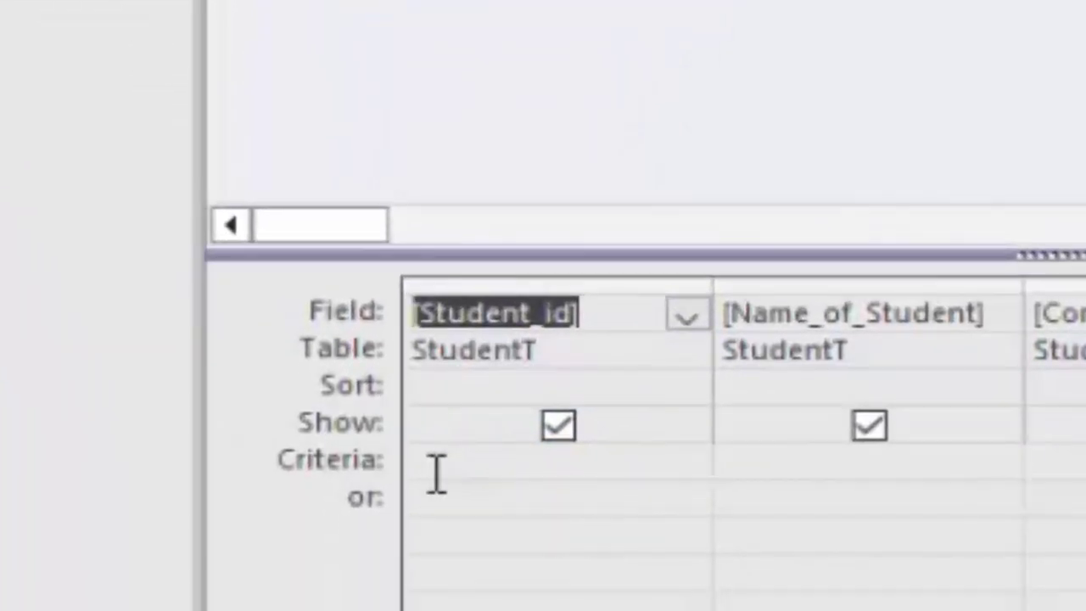
Set the Student_id criterion to [Forms]![StudentF]![Student_id], then save and close the query
{"action": "left_click", "coordinate": [434, 471]}
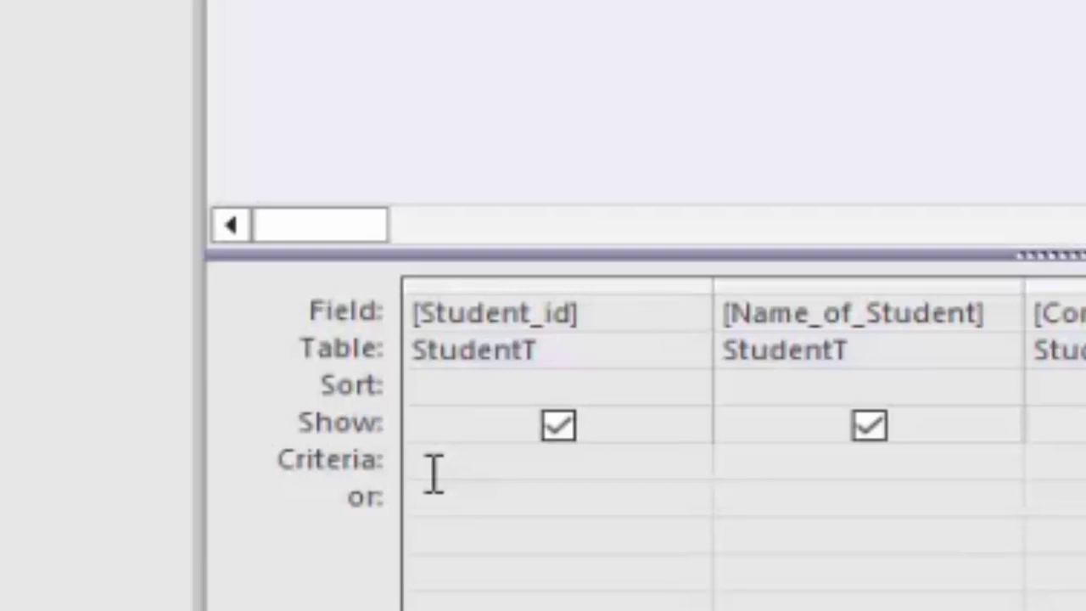
{"action": "type", "text": "["}
{"action": "type", "text": "F"}
{"action": "key", "text": "Tab"}
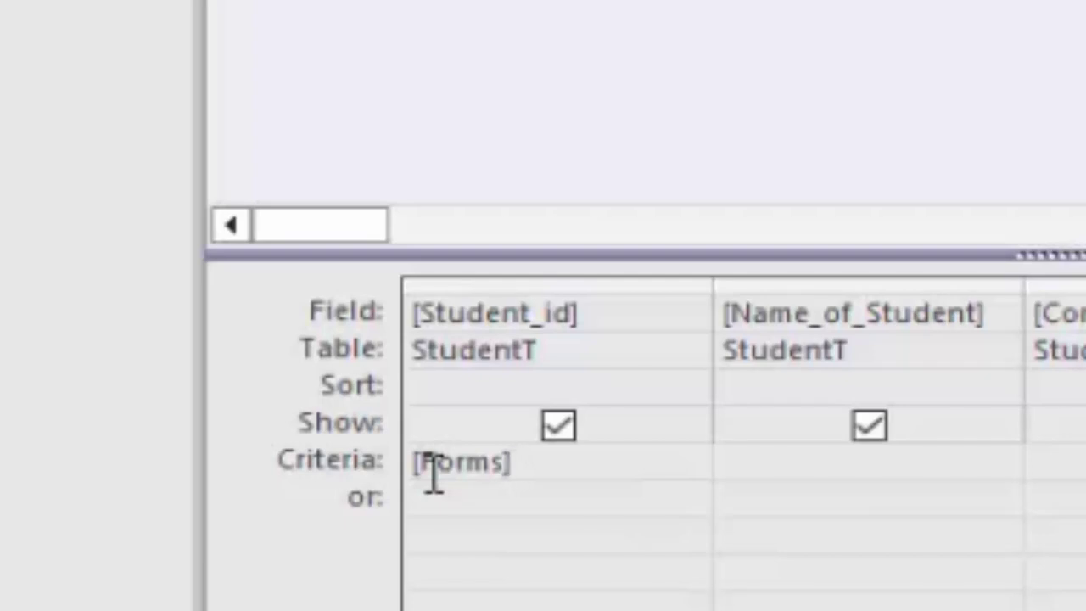
{"action": "type", "text": "!"}
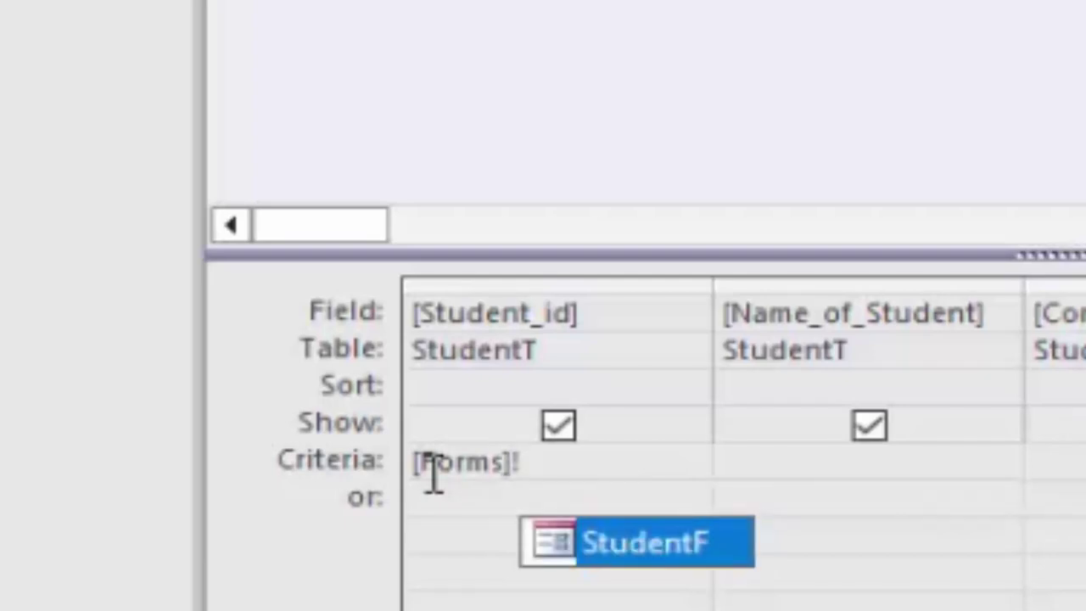
{"action": "type", "text": "["}
{"action": "key", "text": "Tab"}
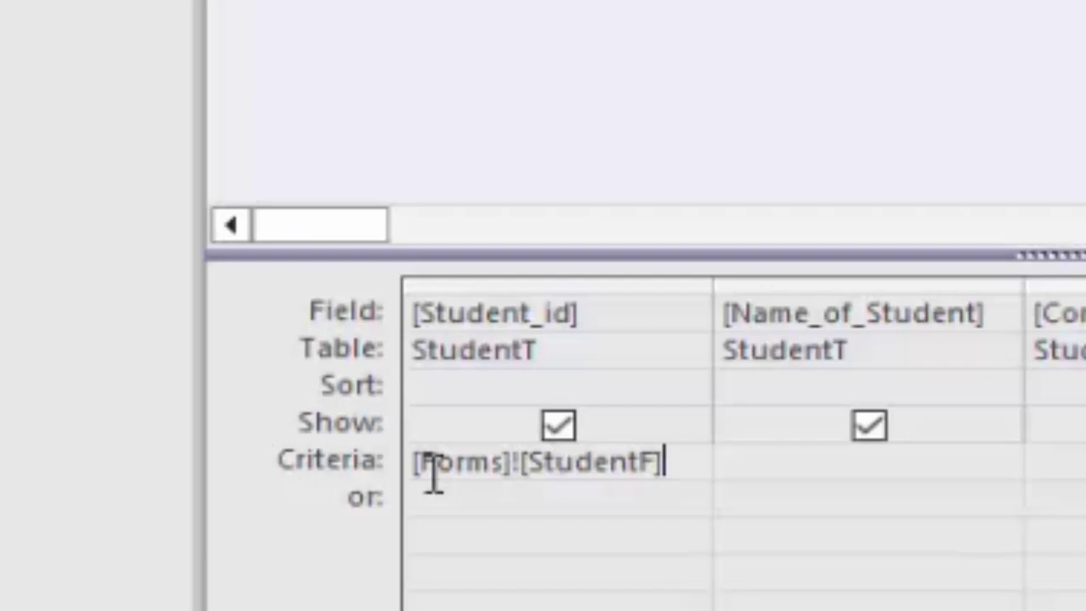
{"action": "type", "text": "!"}
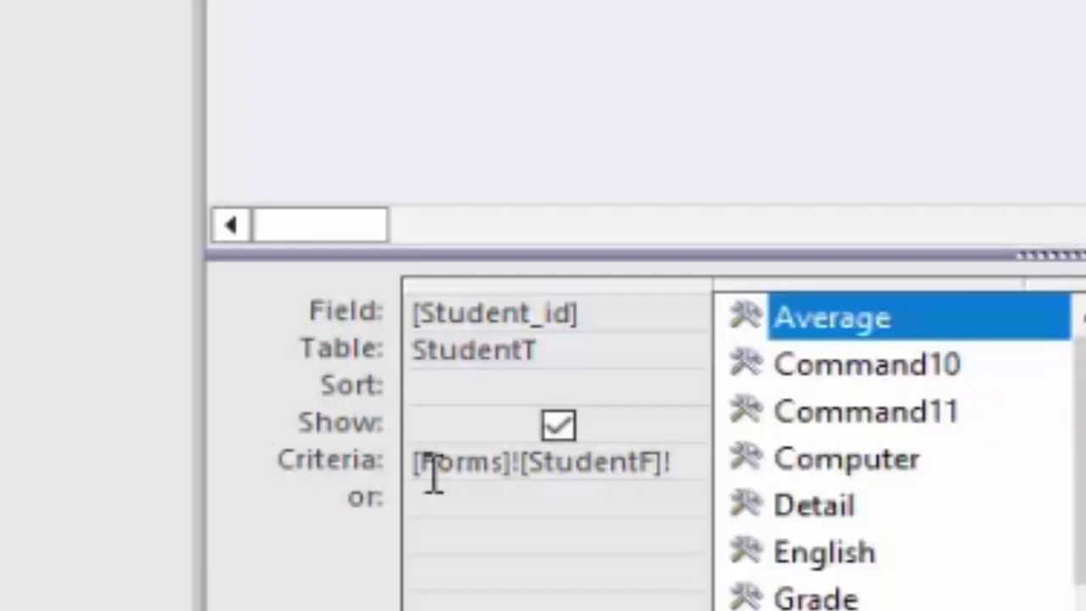
{"action": "type", "text": "["}
{"action": "type", "text": "S"}
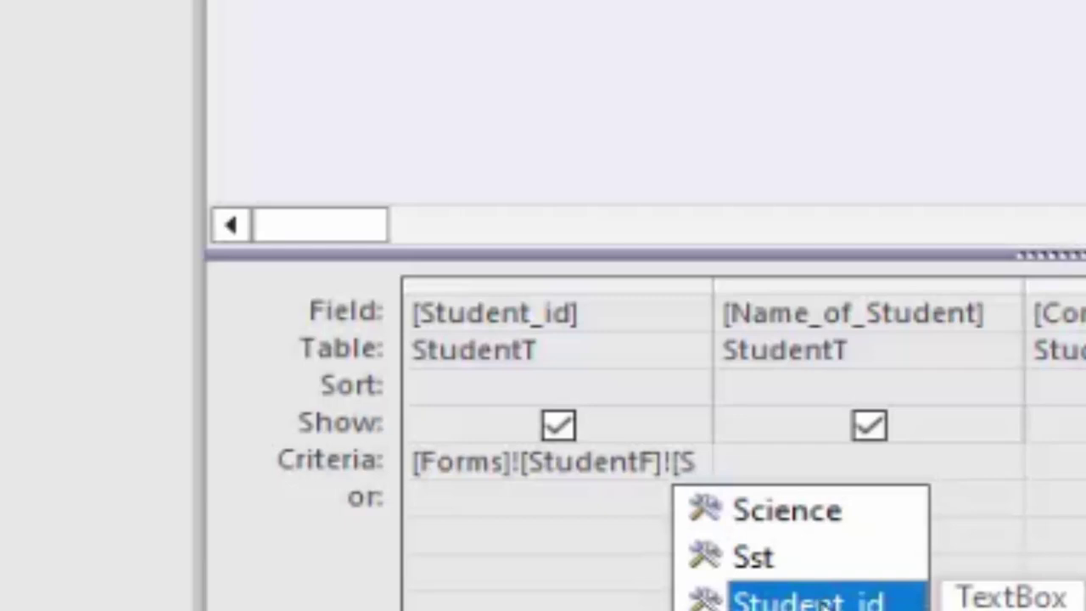
{"action": "left_click", "coordinate": [821, 601]}
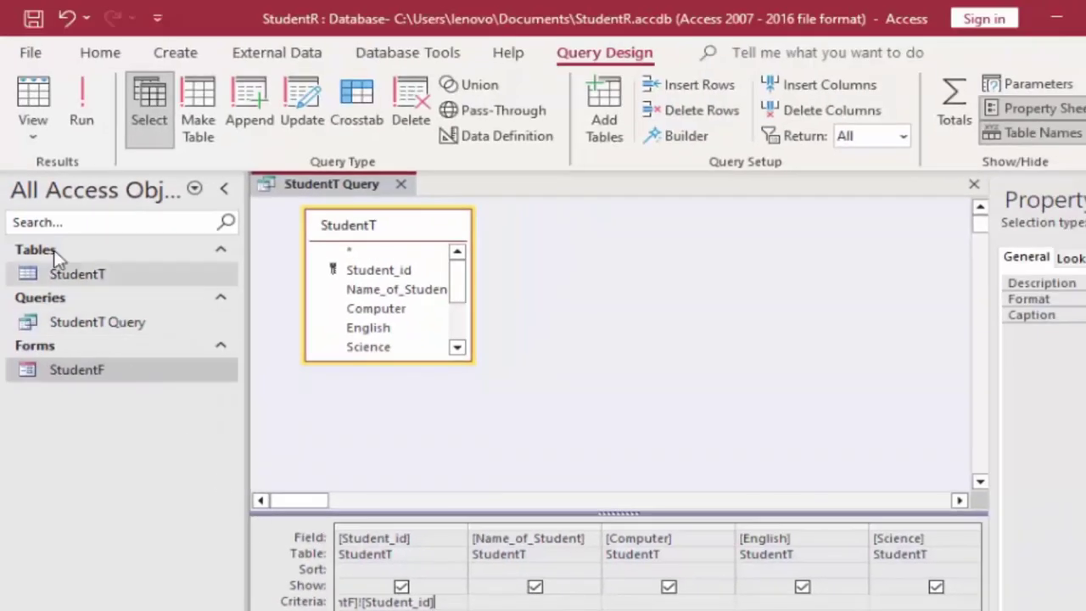
{"action": "left_click", "coordinate": [34, 19]}
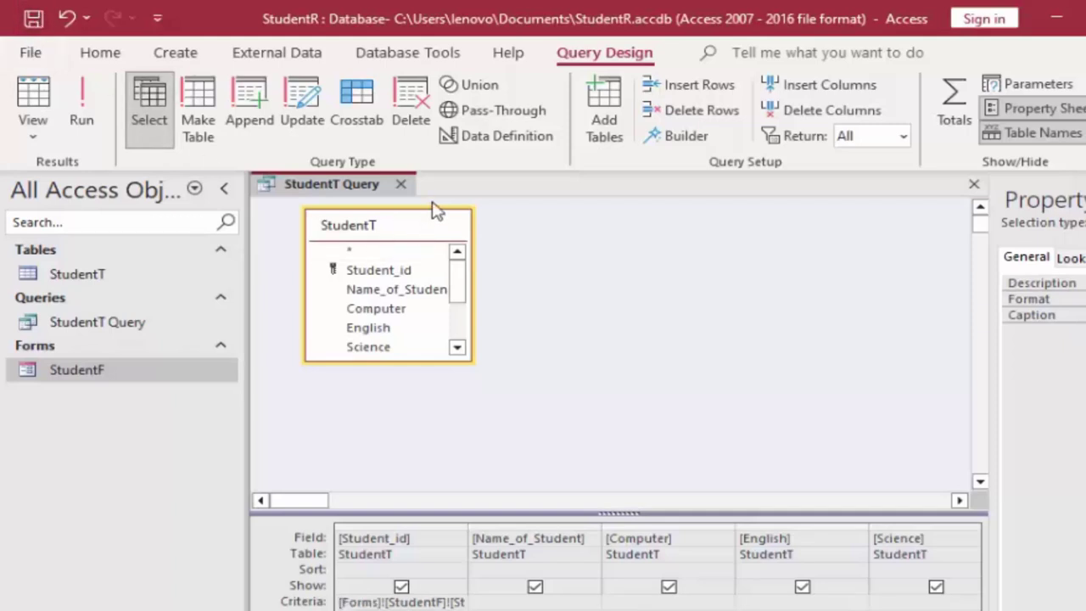
{"action": "left_click", "coordinate": [403, 185]}
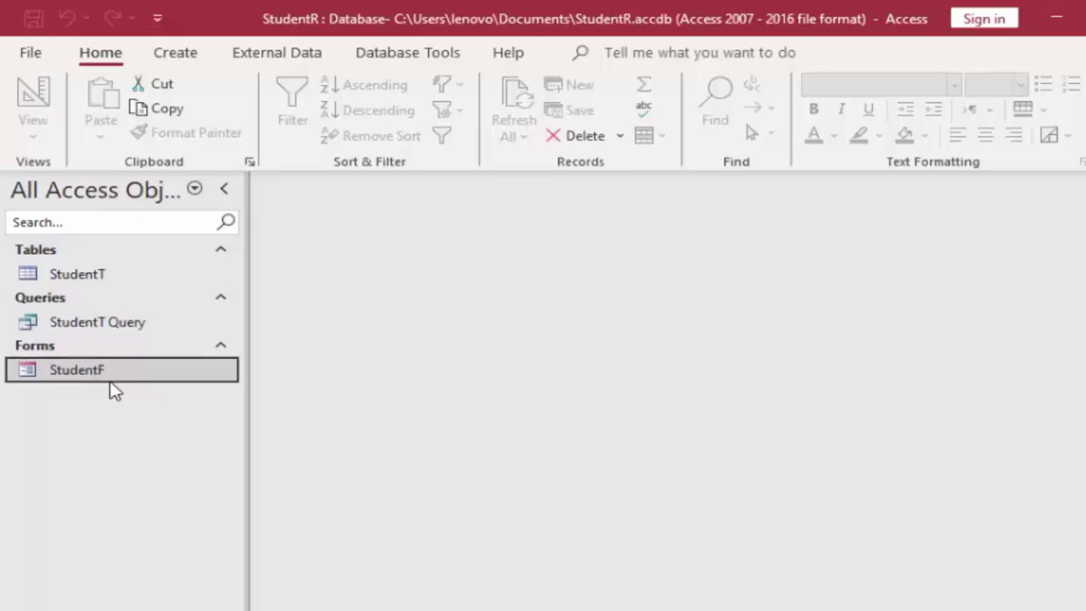
Start the Report Wizard on StudentT Query and add all of its fields
{"action": "left_click", "coordinate": [180, 56]}
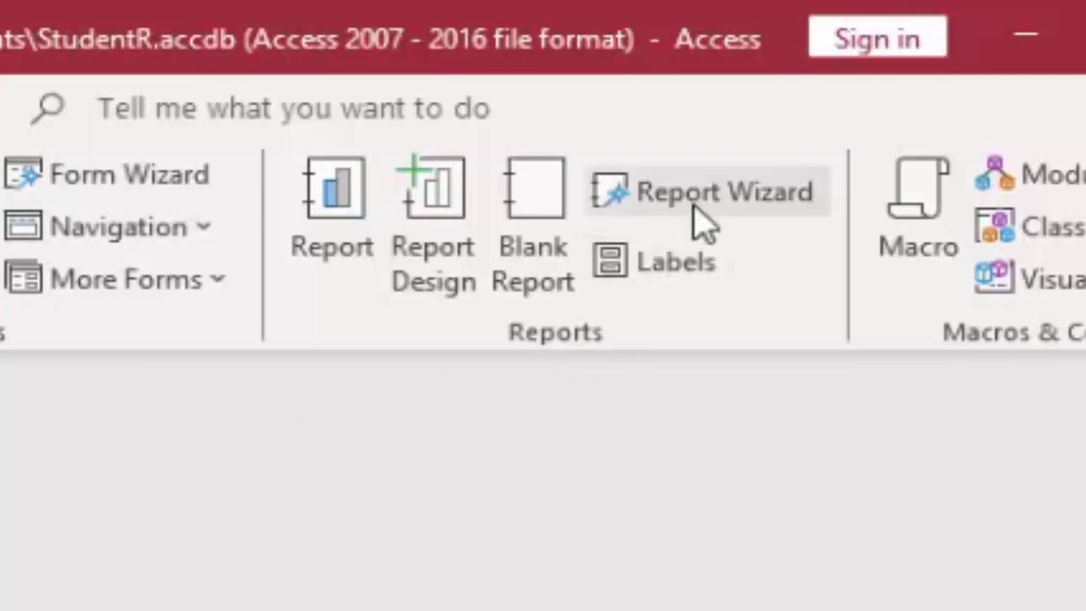
{"action": "left_click", "coordinate": [708, 211]}
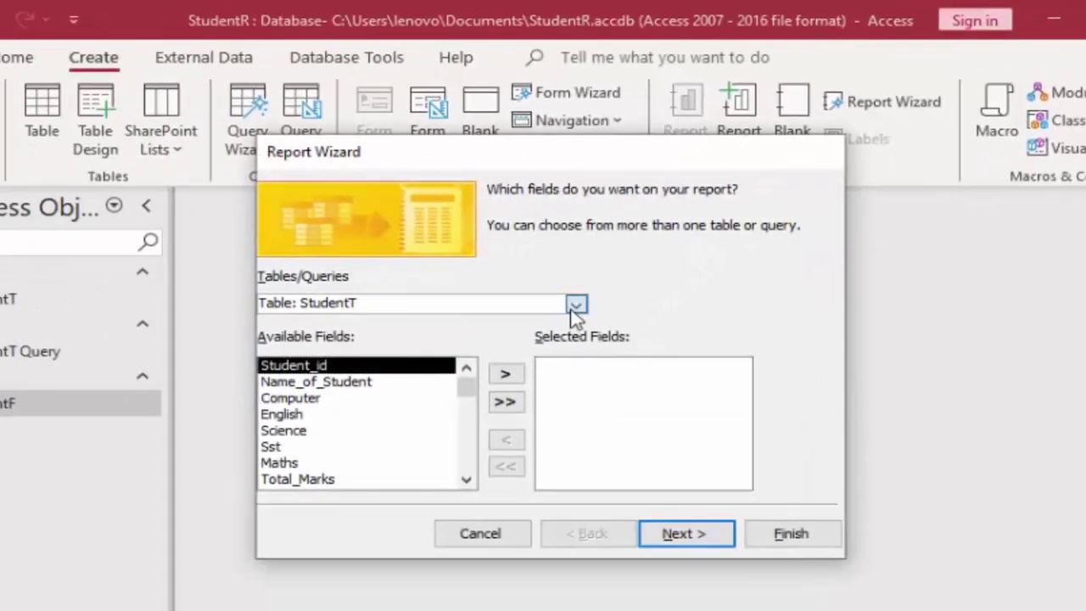
{"action": "left_click", "coordinate": [575, 305]}
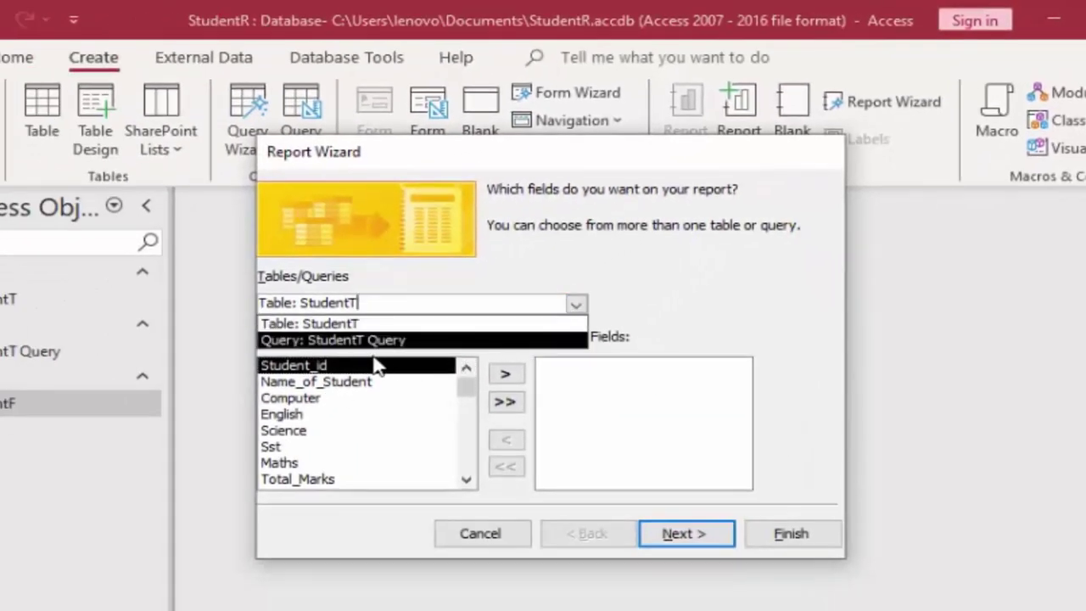
{"action": "left_click", "coordinate": [417, 357]}
{"action": "key", "text": "Down"}
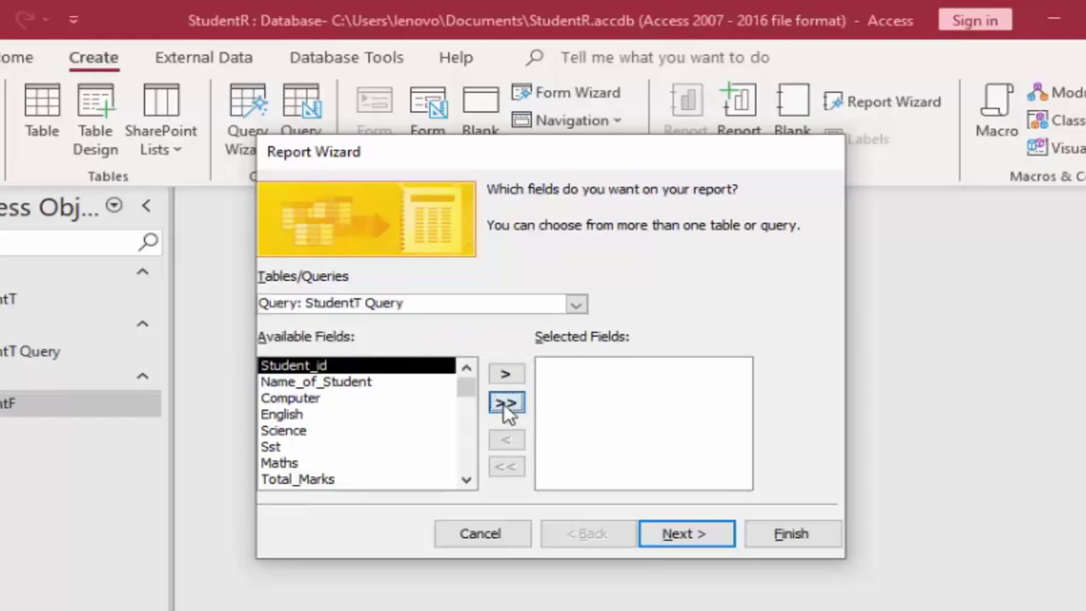
{"action": "left_click", "coordinate": [505, 401]}
{"action": "left_click", "coordinate": [703, 536]}
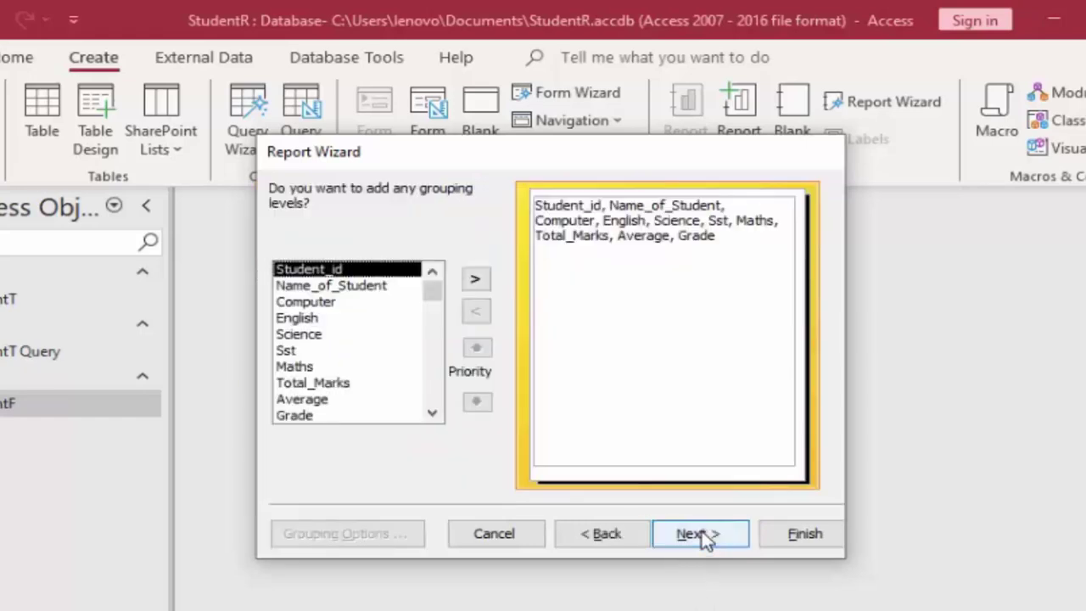
Group by Student_id, use block layout, title it StudentReport and open in design view
{"action": "left_click", "coordinate": [476, 278]}
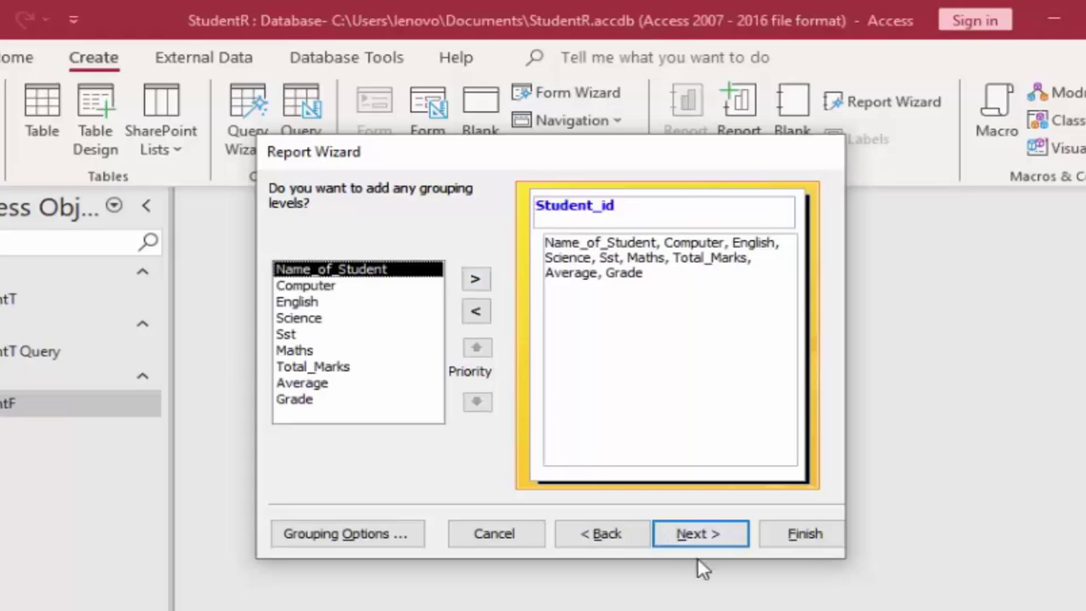
{"action": "left_click", "coordinate": [735, 543]}
{"action": "left_click", "coordinate": [735, 541]}
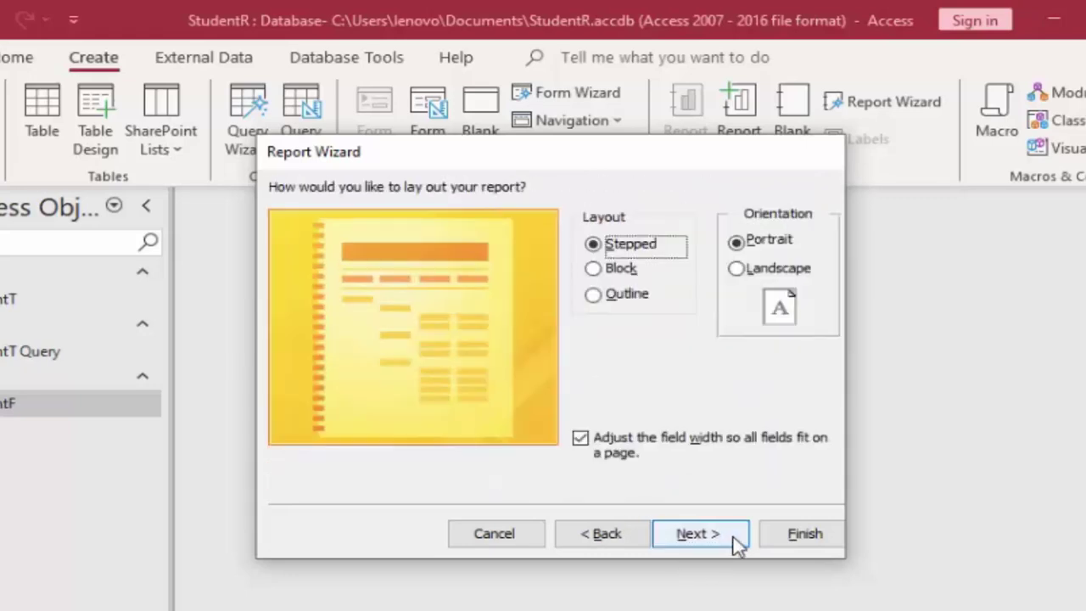
{"action": "left_click", "coordinate": [628, 295]}
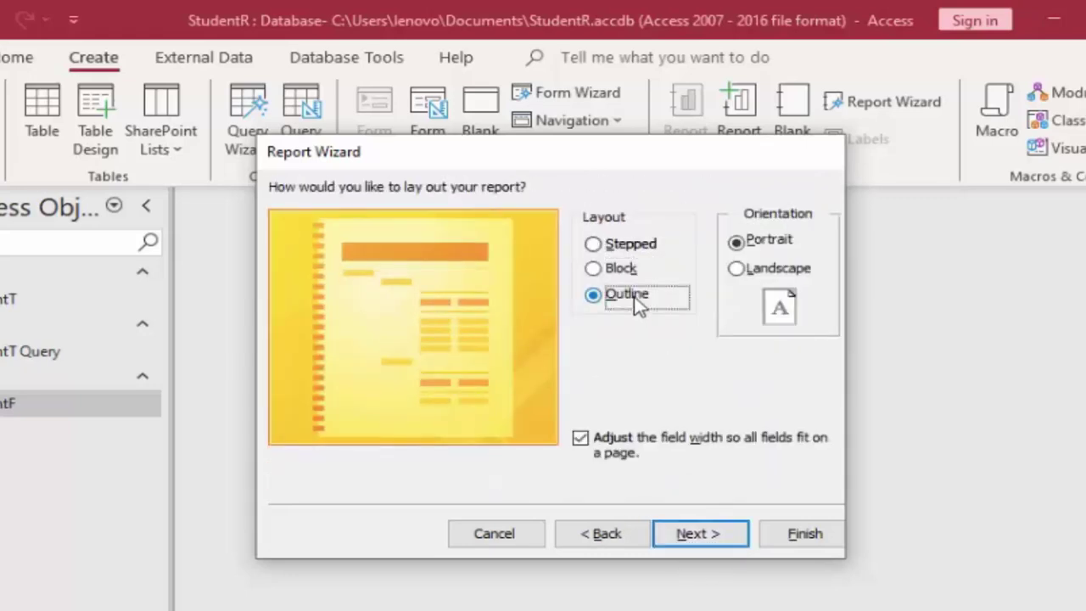
{"action": "left_click", "coordinate": [628, 277]}
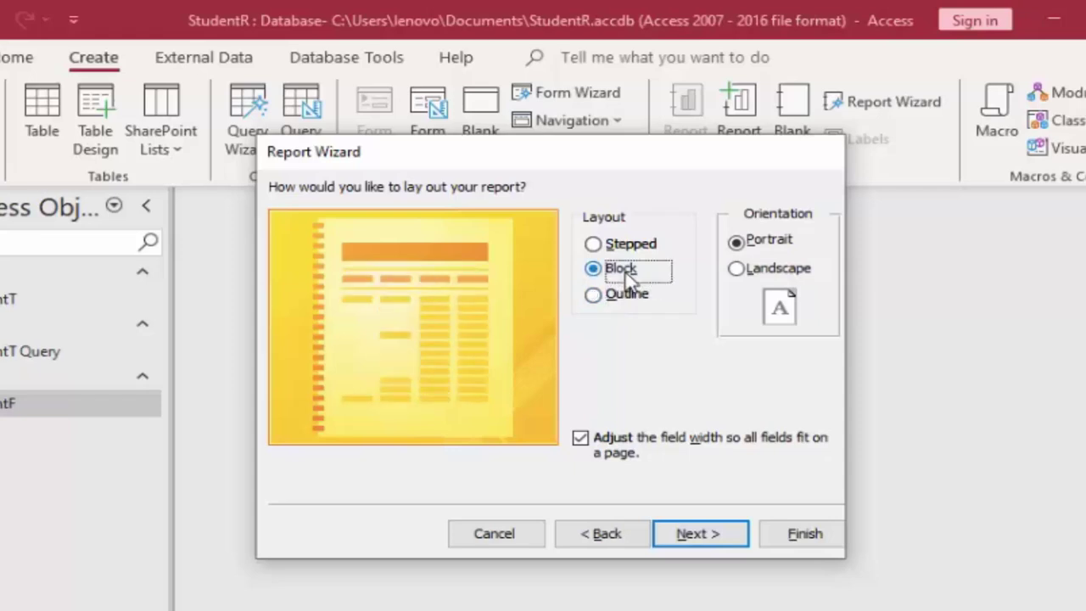
{"action": "left_click", "coordinate": [700, 534]}
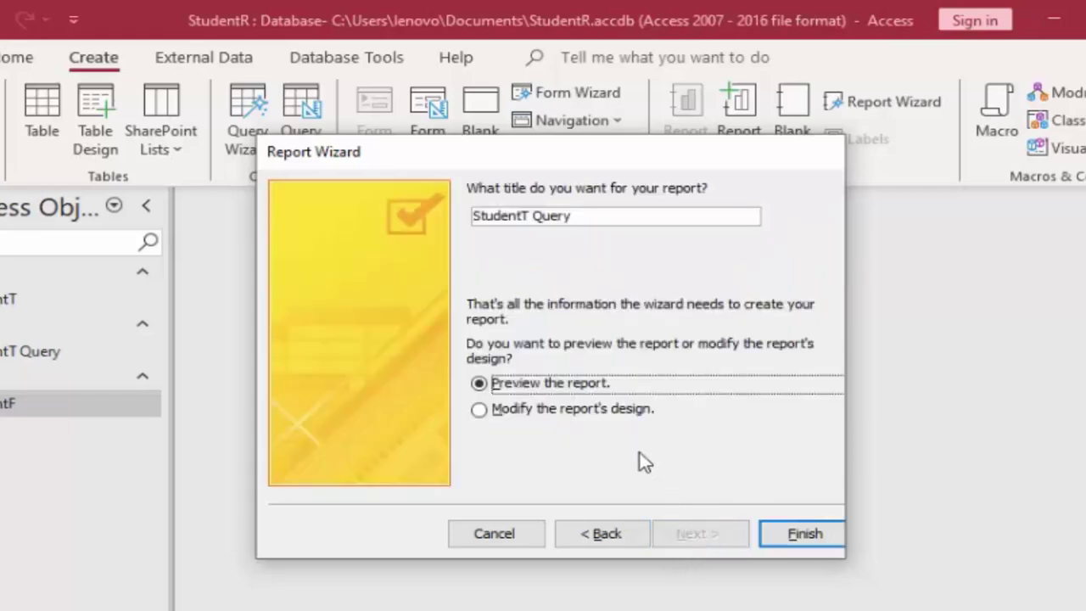
{"action": "left_click", "coordinate": [587, 414]}
{"action": "left_click", "coordinate": [587, 217]}
{"action": "type", "text": "Report"}
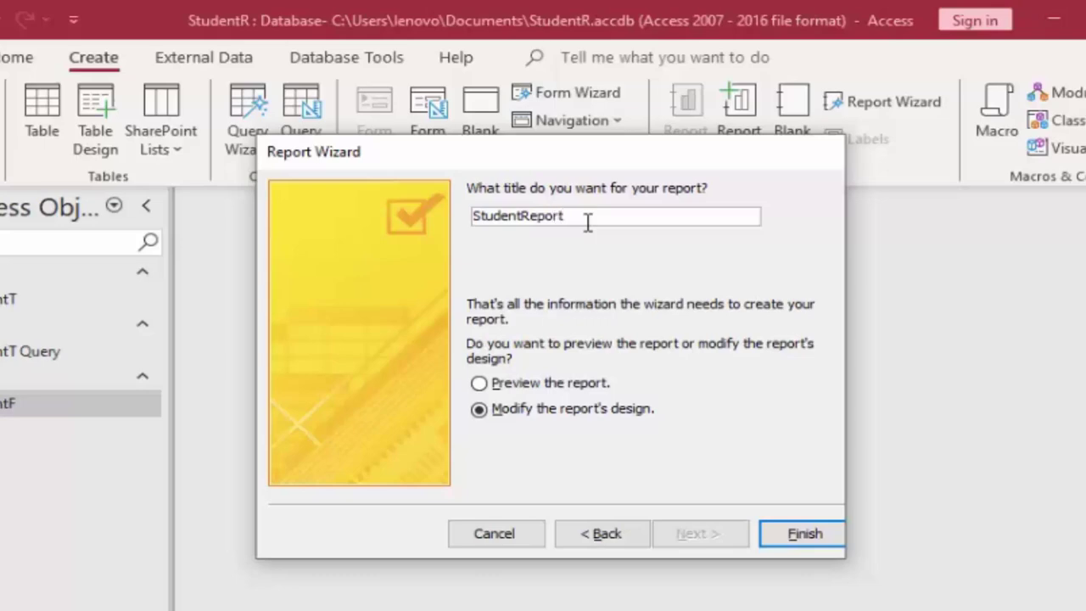
{"action": "left_click", "coordinate": [800, 534]}
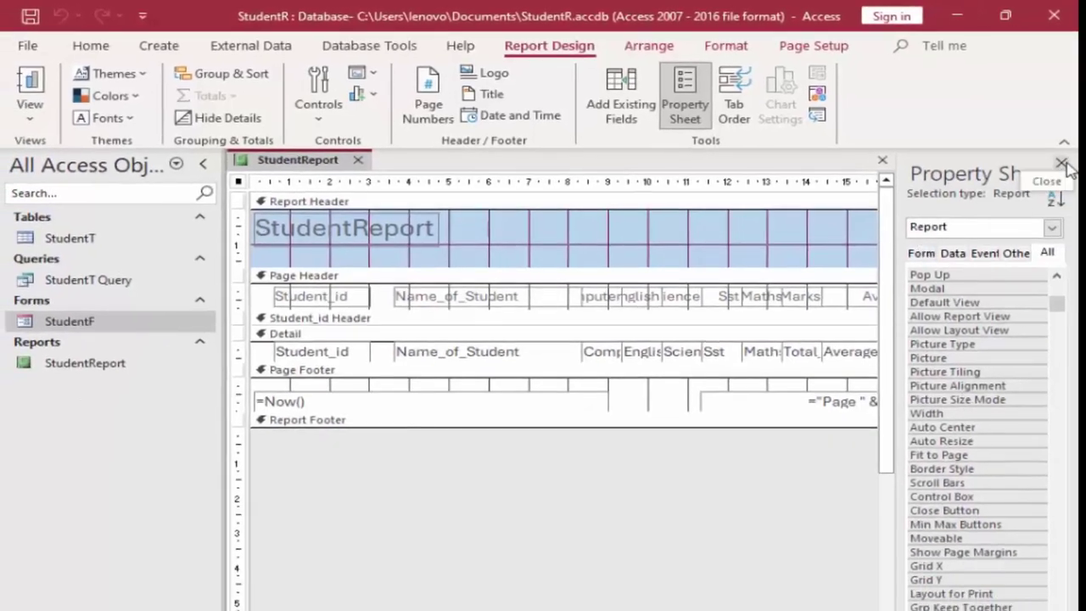
Close the Property Sheet, narrow the Name_of_Student heading and field, and heighten the detail section
{"action": "left_click", "coordinate": [1061, 162]}
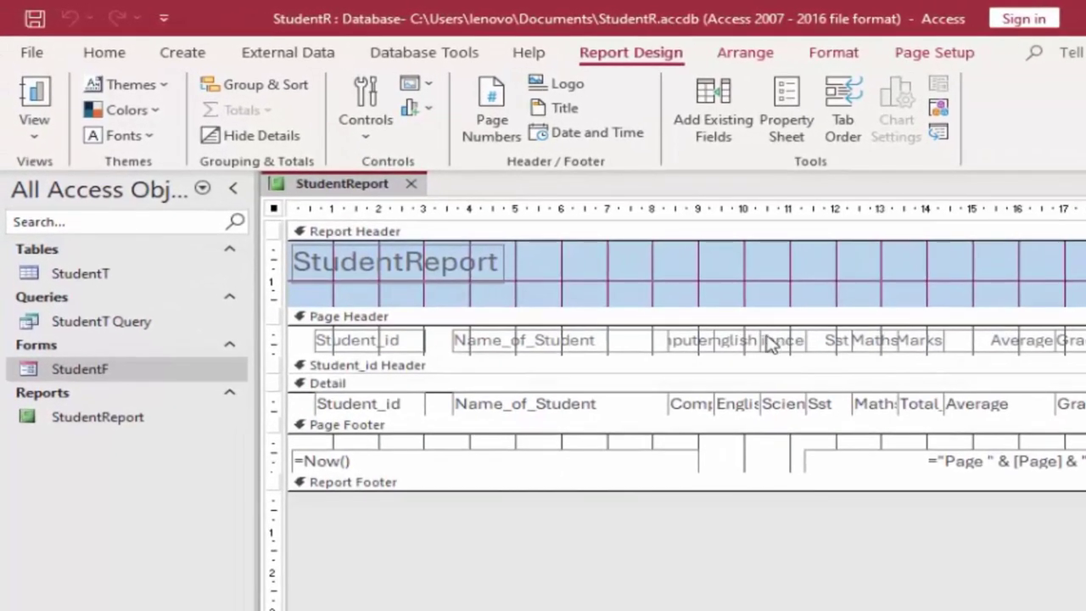
{"action": "left_click", "coordinate": [492, 346]}
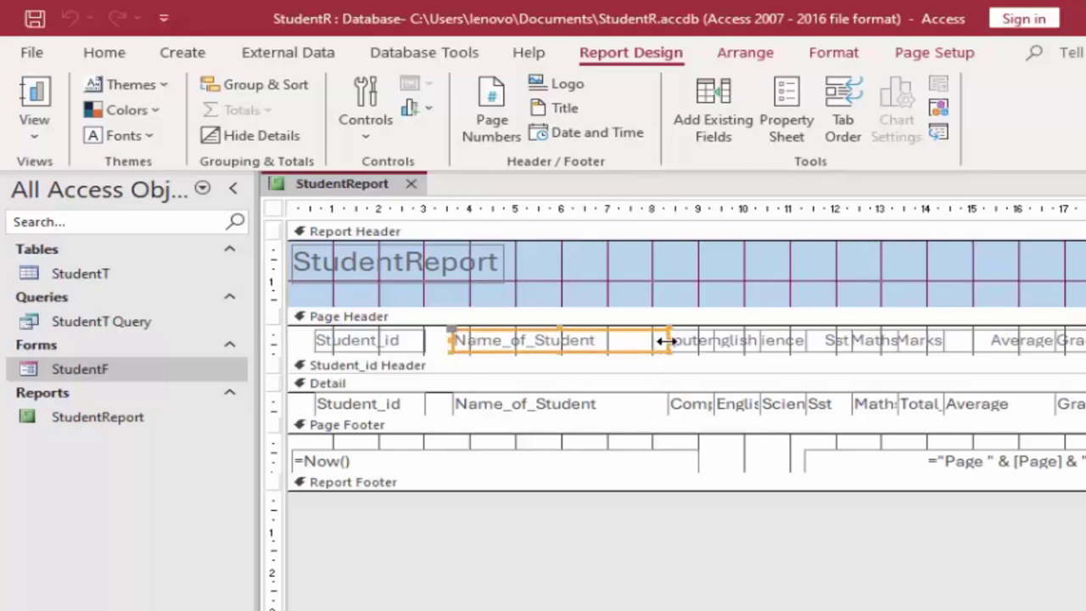
{"action": "left_click_drag", "start_coordinate": [666, 341], "coordinate": [607, 342]}
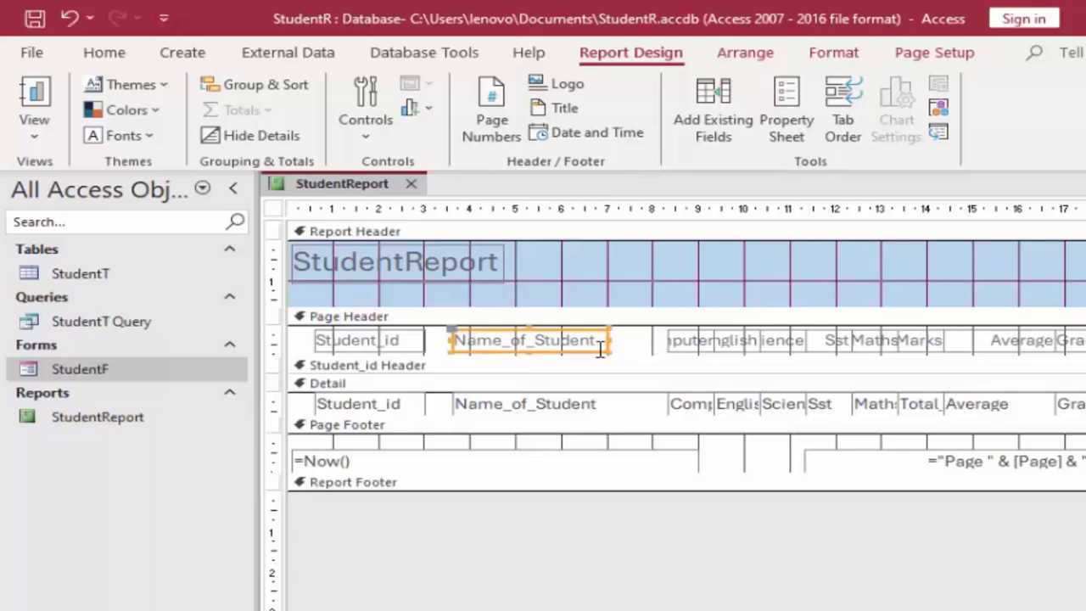
{"action": "left_click", "coordinate": [567, 408]}
{"action": "left_click_drag", "start_coordinate": [571, 421], "coordinate": [582, 459]}
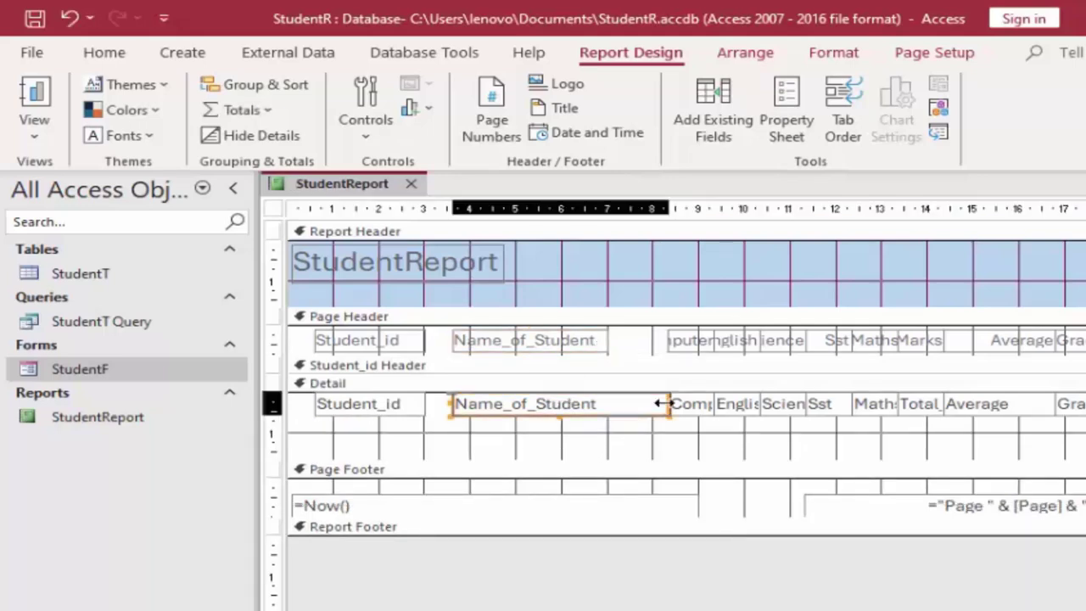
{"action": "left_click_drag", "start_coordinate": [667, 405], "coordinate": [598, 407]}
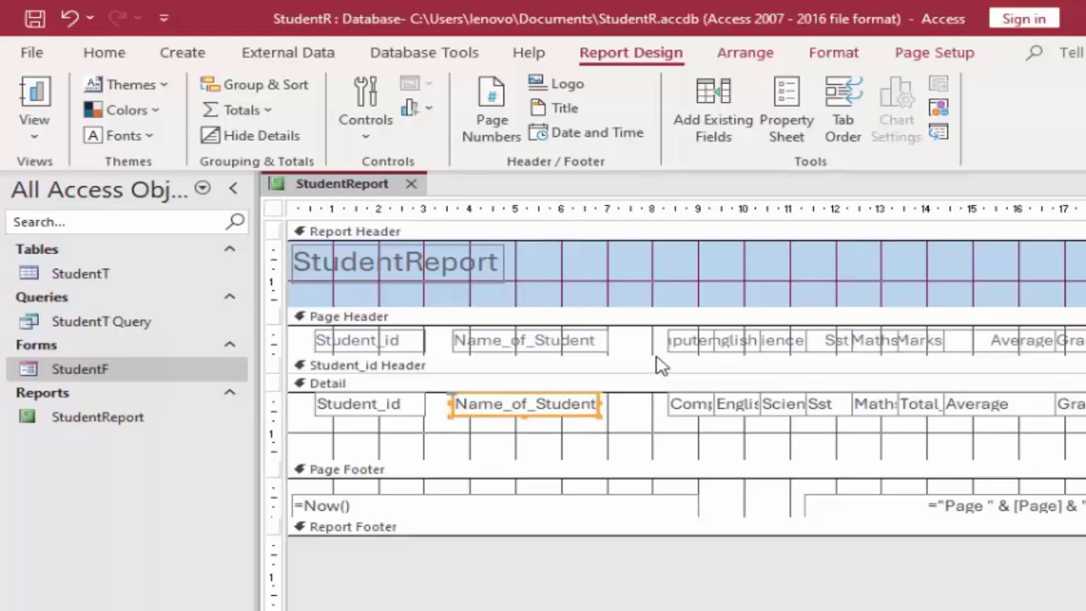
Shift the Computer heading left and move the Name_of_Student heading and field left
{"action": "left_click_drag", "start_coordinate": [683, 348], "coordinate": [631, 346]}
{"action": "left_click", "coordinate": [536, 346]}
{"action": "left_click_drag", "start_coordinate": [537, 348], "coordinate": [524, 351]}
{"action": "left_click", "coordinate": [504, 406]}
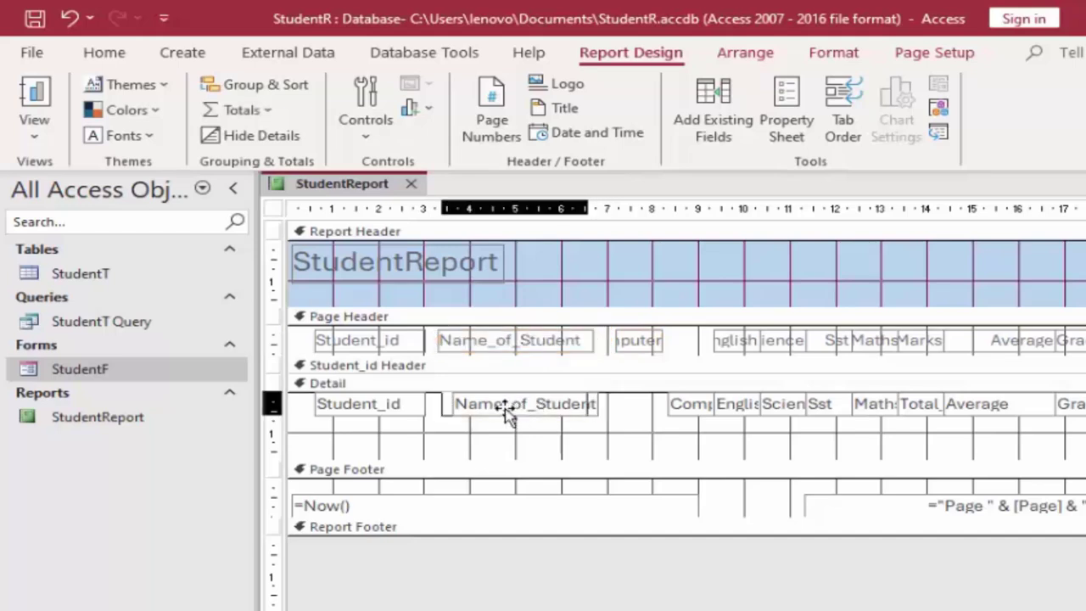
{"action": "left_click_drag", "start_coordinate": [503, 411], "coordinate": [485, 410]}
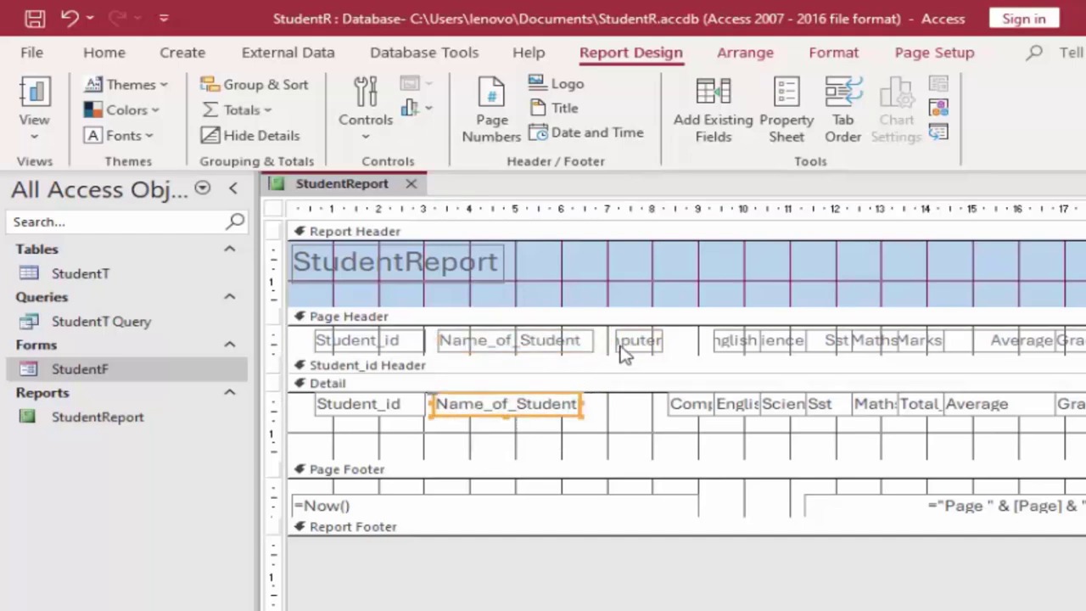
Widen the Computer heading so the full word shows
{"action": "left_click", "coordinate": [619, 342]}
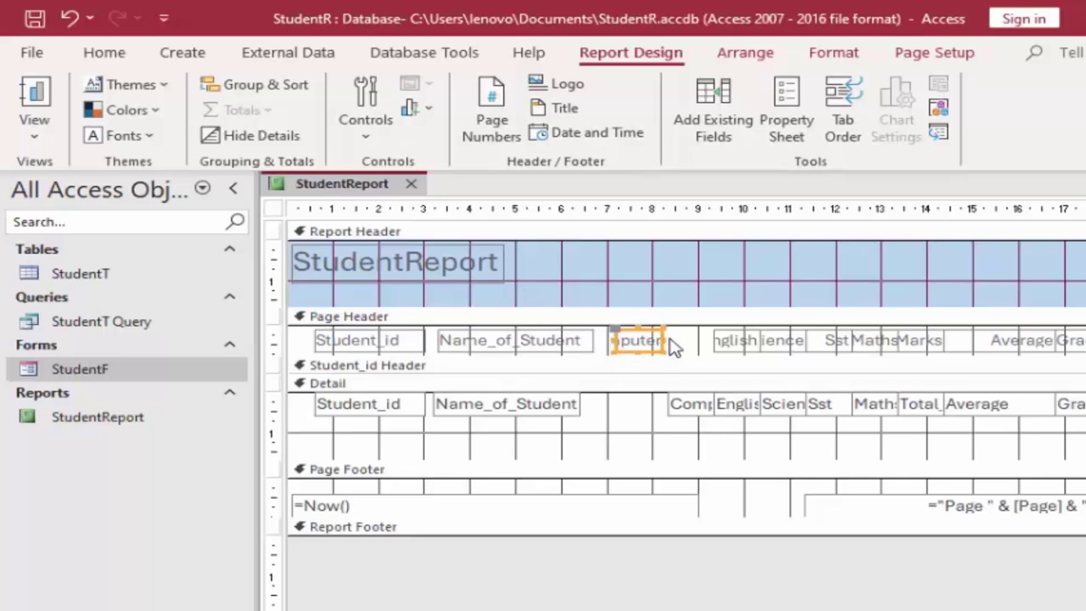
{"action": "left_click_drag", "start_coordinate": [664, 341], "coordinate": [692, 351]}
{"action": "left_click_drag", "start_coordinate": [694, 341], "coordinate": [703, 341]}
Move the Computer heading left and widen the English and Science headings to show fully
{"action": "left_click", "coordinate": [668, 364]}
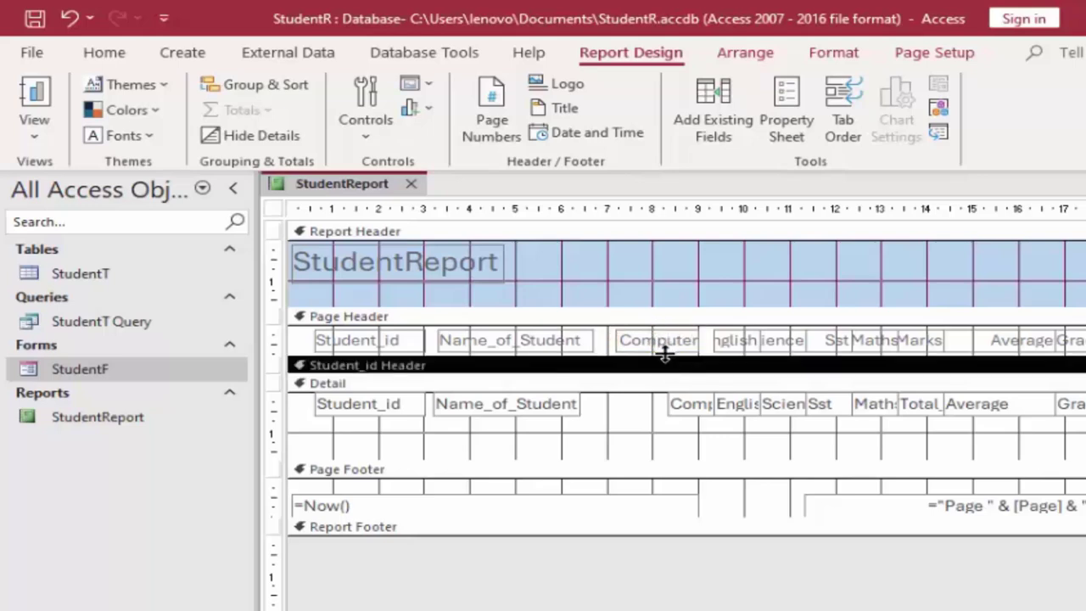
{"action": "left_click", "coordinate": [661, 342]}
{"action": "left_click_drag", "start_coordinate": [655, 341], "coordinate": [648, 340]}
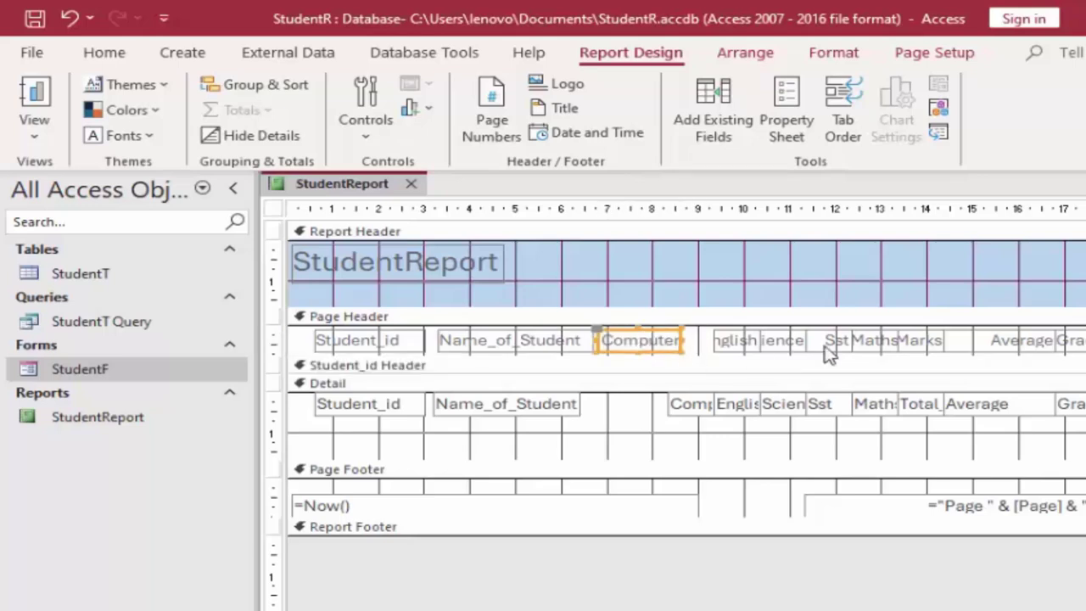
{"action": "left_click", "coordinate": [788, 342]}
{"action": "left_click", "coordinate": [715, 342]}
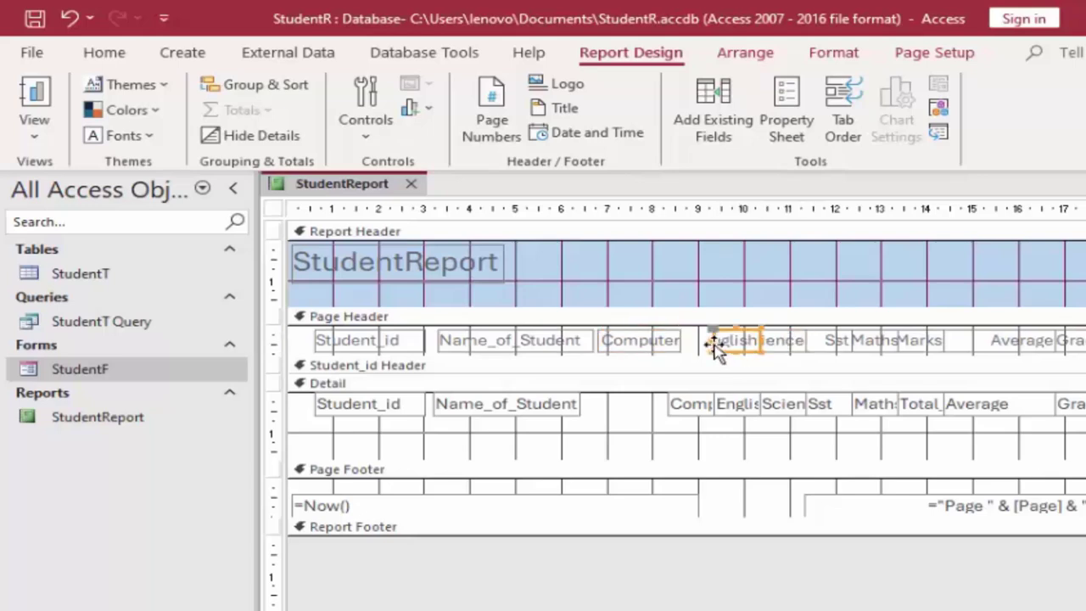
{"action": "left_click_drag", "start_coordinate": [714, 341], "coordinate": [685, 341]}
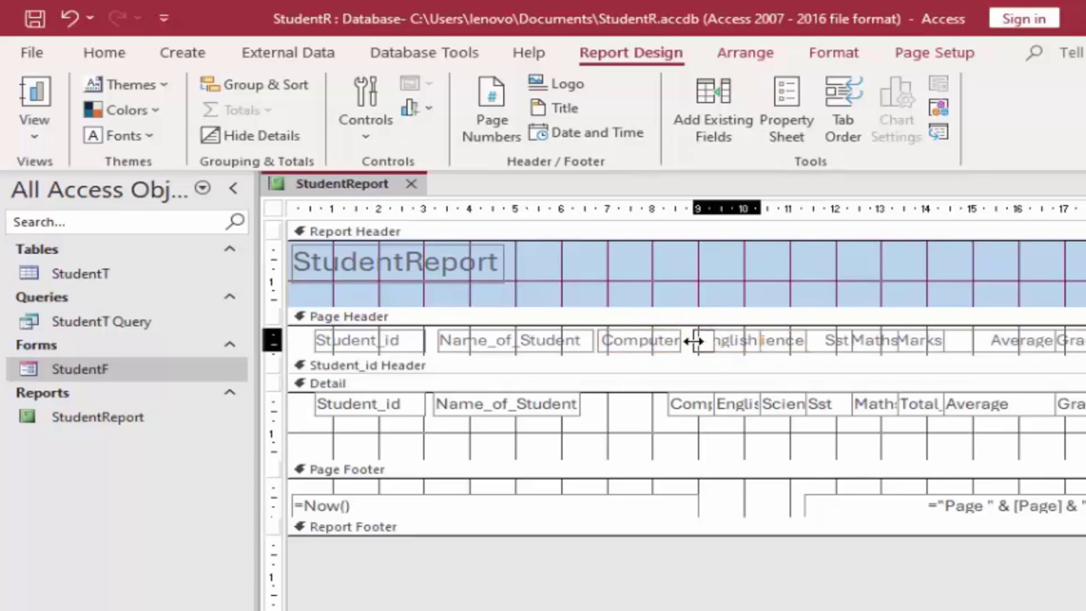
{"action": "left_click", "coordinate": [785, 345]}
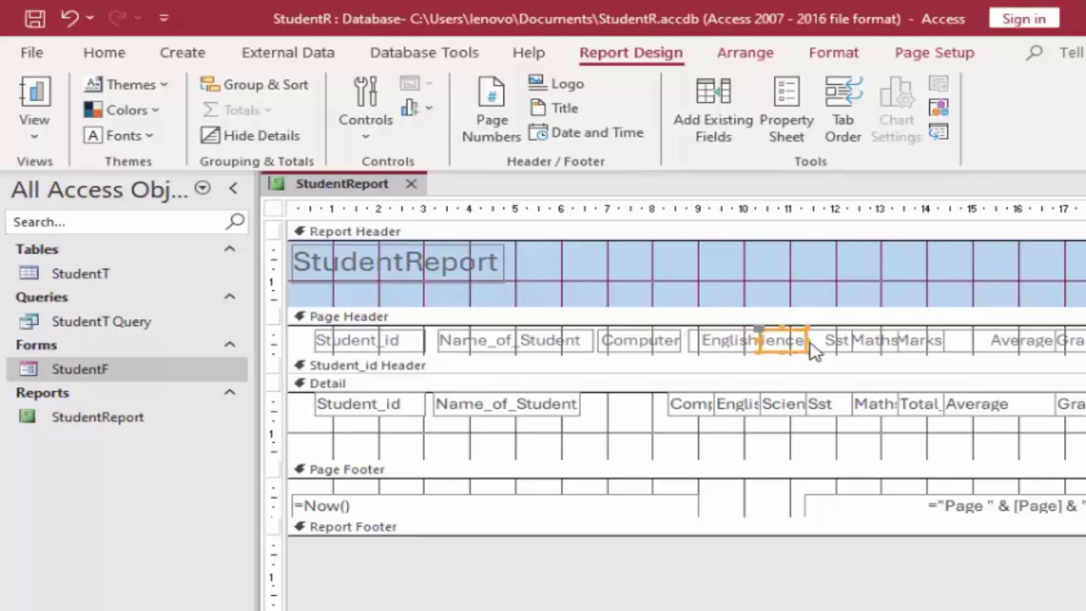
{"action": "left_click_drag", "start_coordinate": [810, 339], "coordinate": [826, 340]}
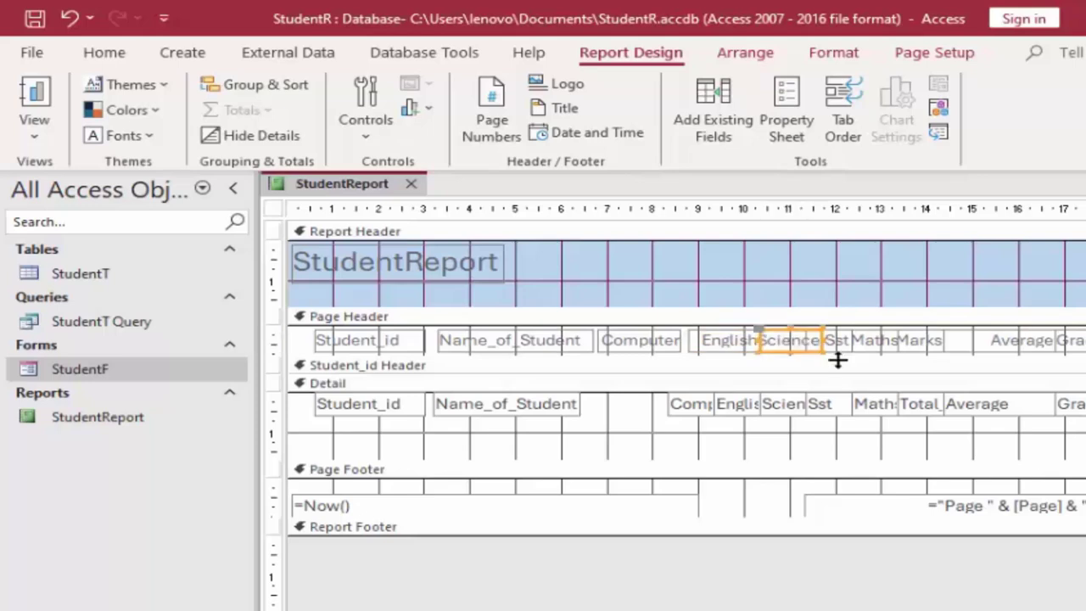
Reposition and widen the Marks heading, and nudge the Grade and Average headings right
{"action": "left_click", "coordinate": [912, 348]}
{"action": "left_click_drag", "start_coordinate": [912, 348], "coordinate": [940, 351]}
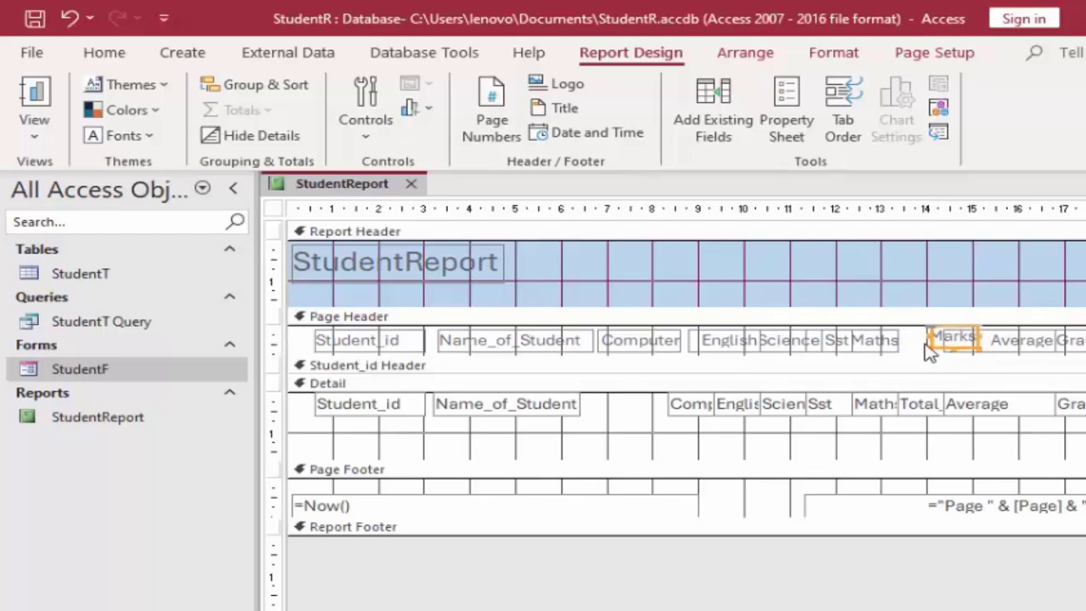
{"action": "left_click_drag", "start_coordinate": [929, 336], "coordinate": [910, 338]}
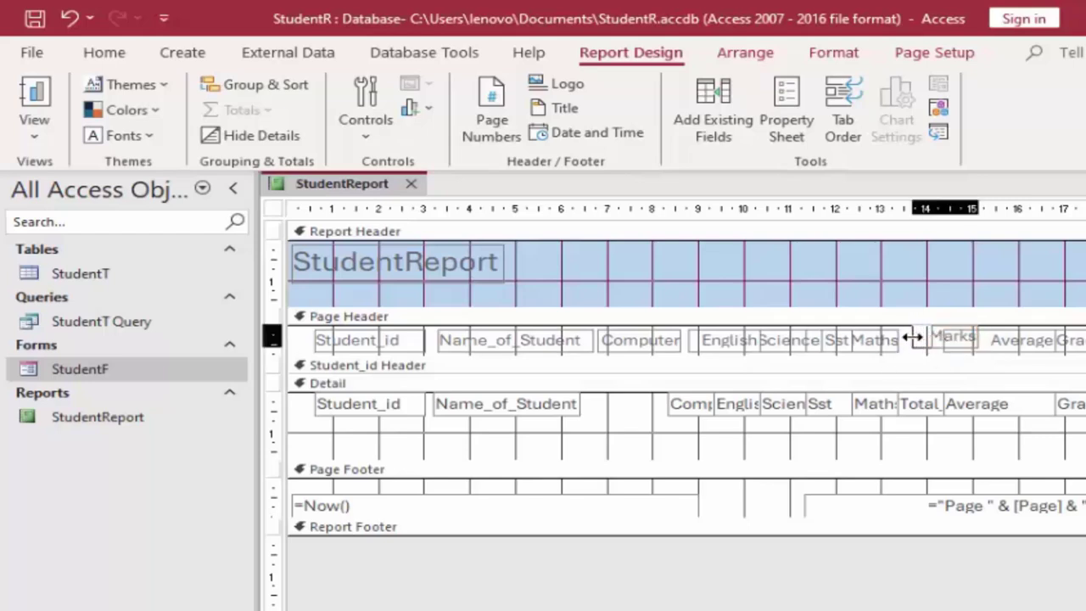
{"action": "left_click", "coordinate": [889, 347]}
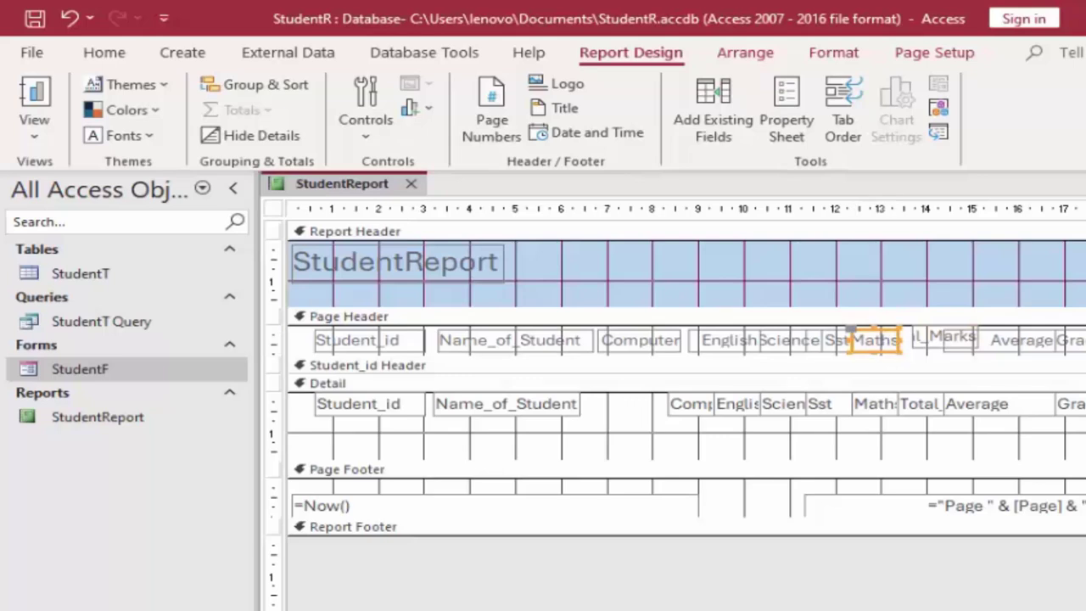
{"action": "left_click", "coordinate": [1056, 336]}
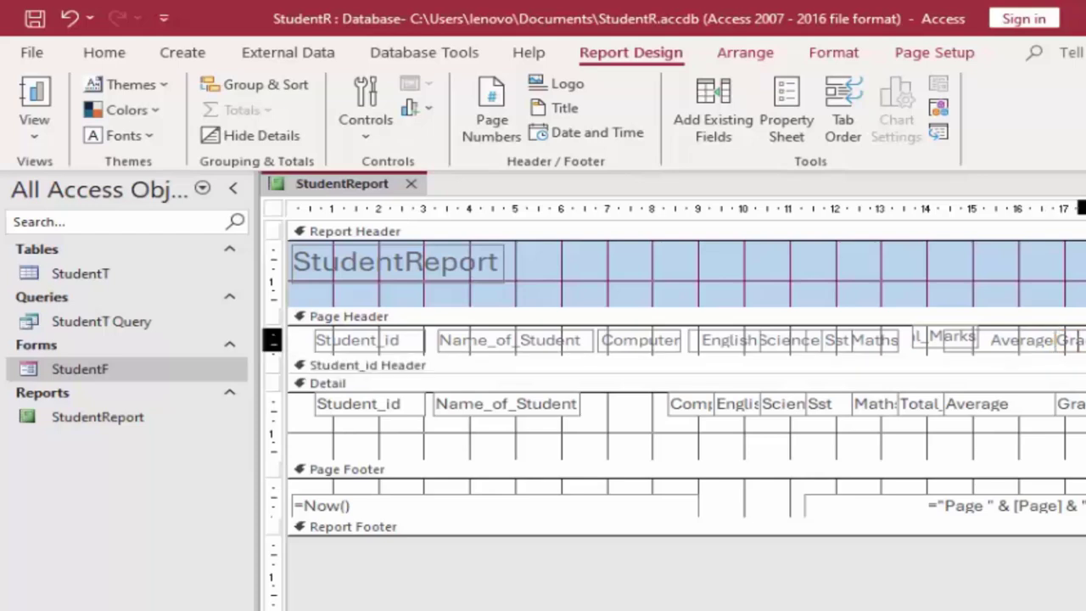
{"action": "key", "text": "Right"}
{"action": "key", "text": "Right"}
{"action": "left_click", "coordinate": [1036, 348]}
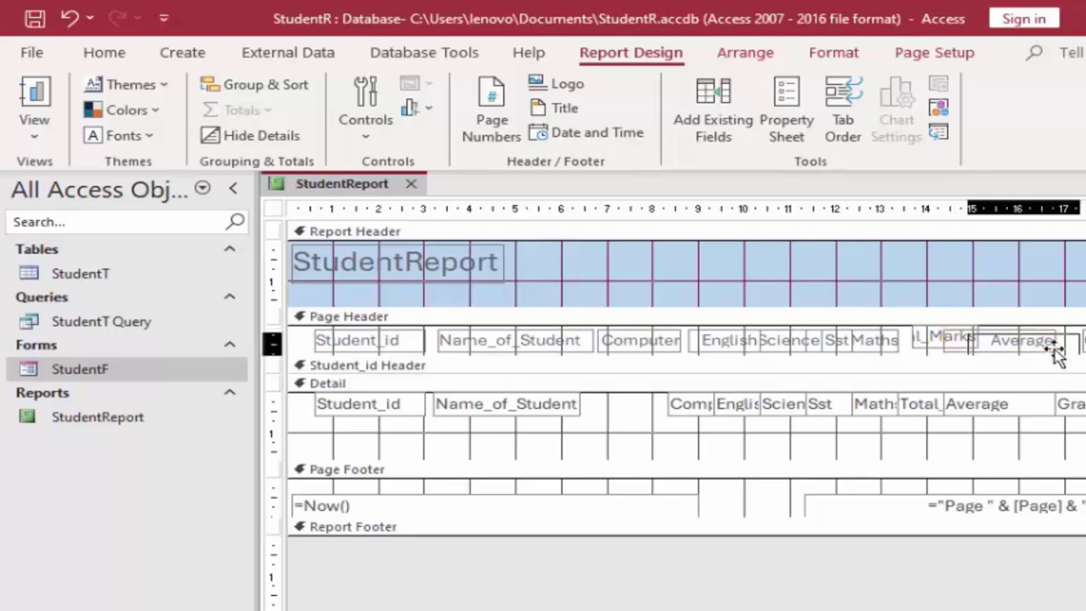
{"action": "key", "text": "Right"}
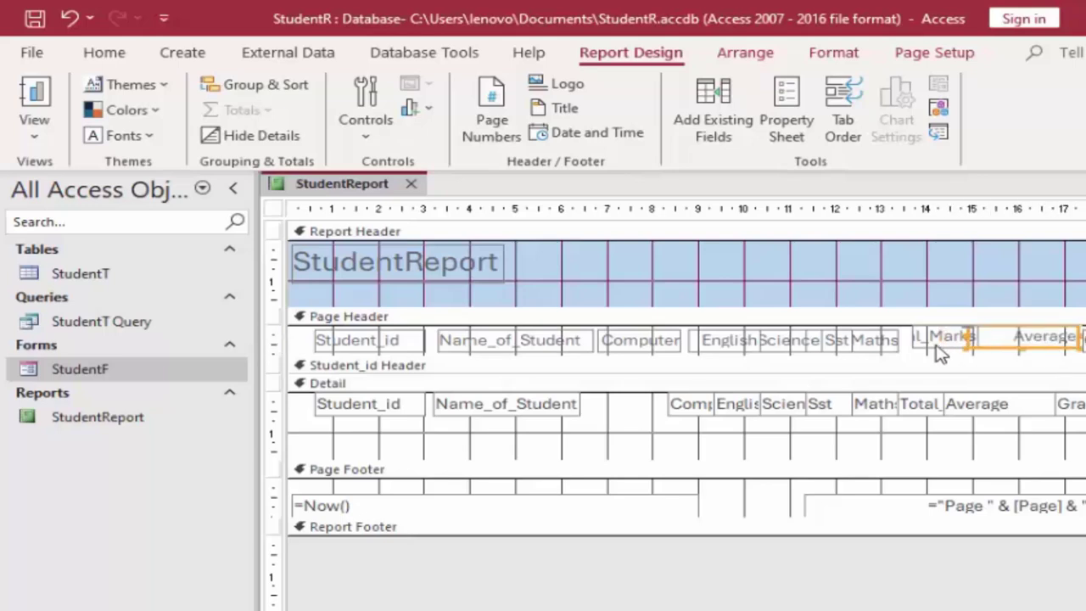
Narrow the Average heading and widen the Total_Marks heading so it reads fully
{"action": "left_click", "coordinate": [942, 344]}
{"action": "left_click", "coordinate": [1024, 346]}
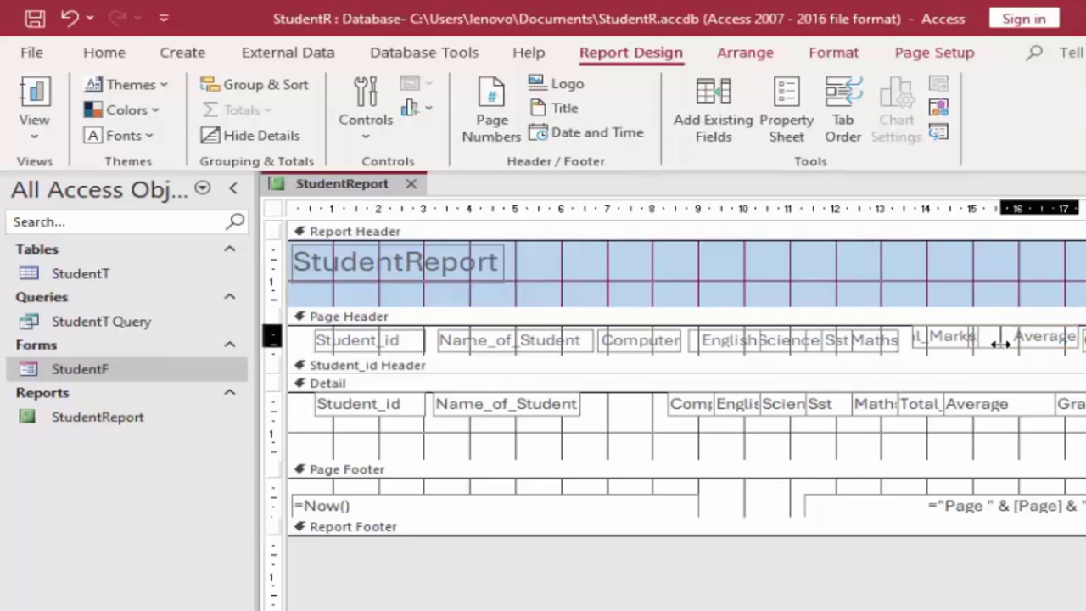
{"action": "left_click_drag", "start_coordinate": [967, 336], "coordinate": [999, 336]}
{"action": "left_click", "coordinate": [967, 346]}
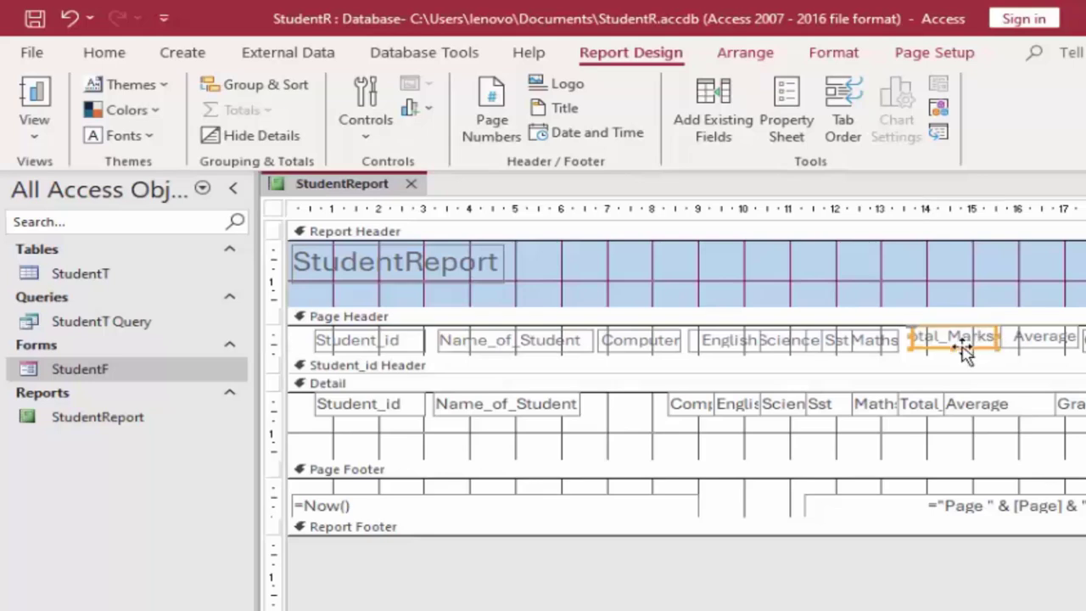
{"action": "left_click_drag", "start_coordinate": [911, 336], "coordinate": [900, 336]}
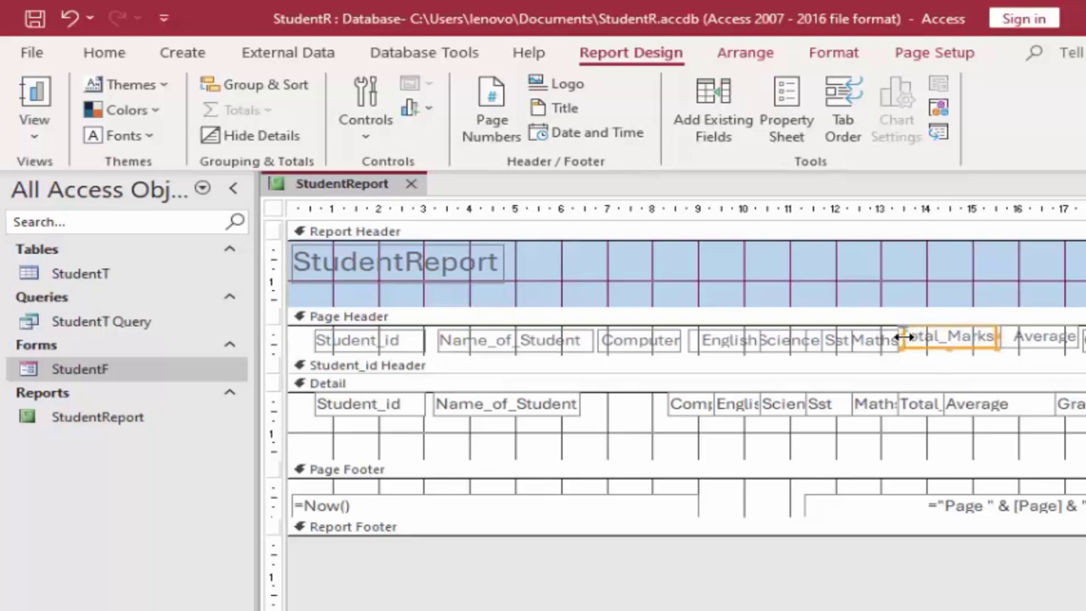
{"action": "left_click", "coordinate": [1082, 339]}
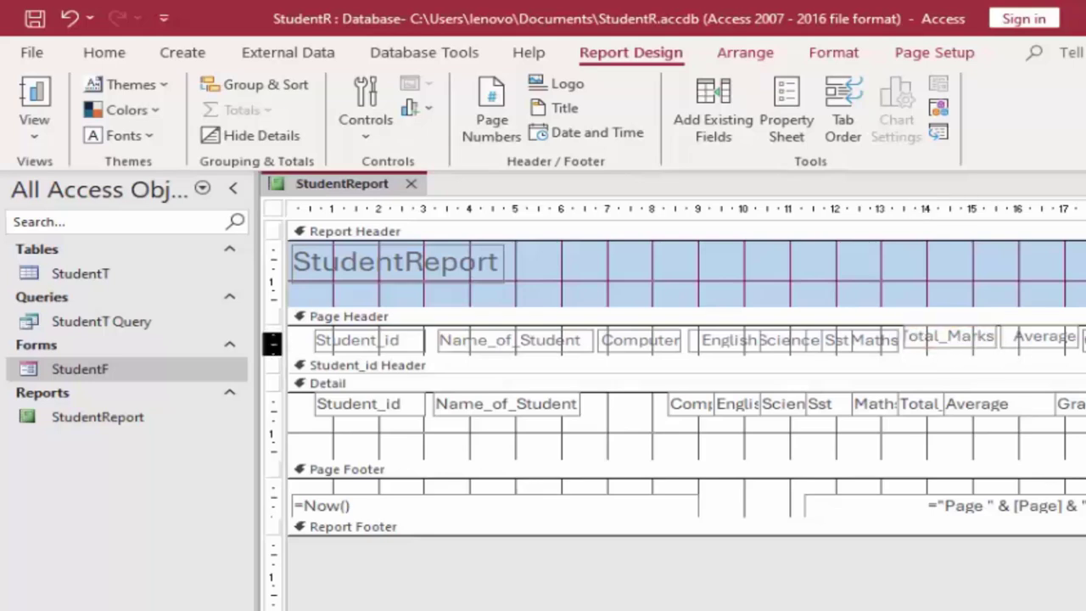
{"action": "key", "text": "Escape"}
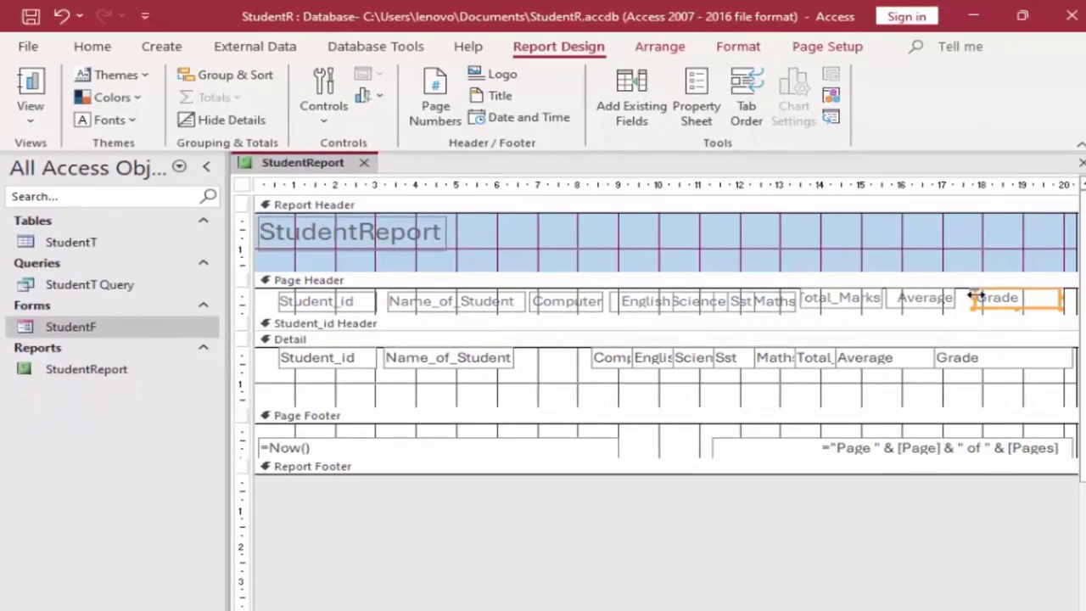
{"action": "left_click", "coordinate": [994, 299]}
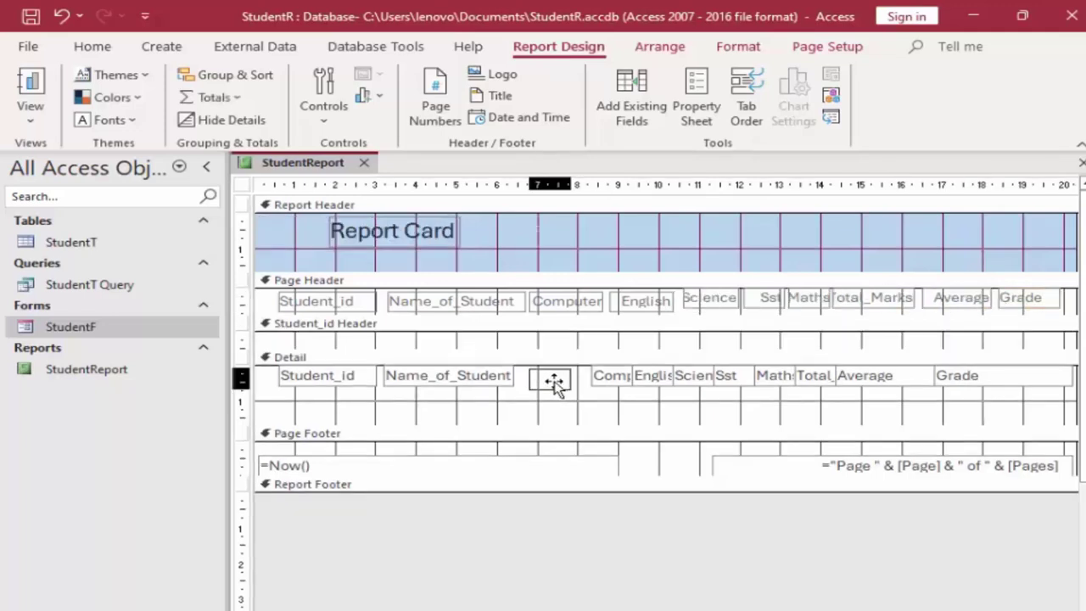
Widen the Computer field in the Detail section, then switch to Report View
{"action": "left_click_drag", "start_coordinate": [557, 384], "coordinate": [553, 382]}
{"action": "left_click", "coordinate": [456, 382]}
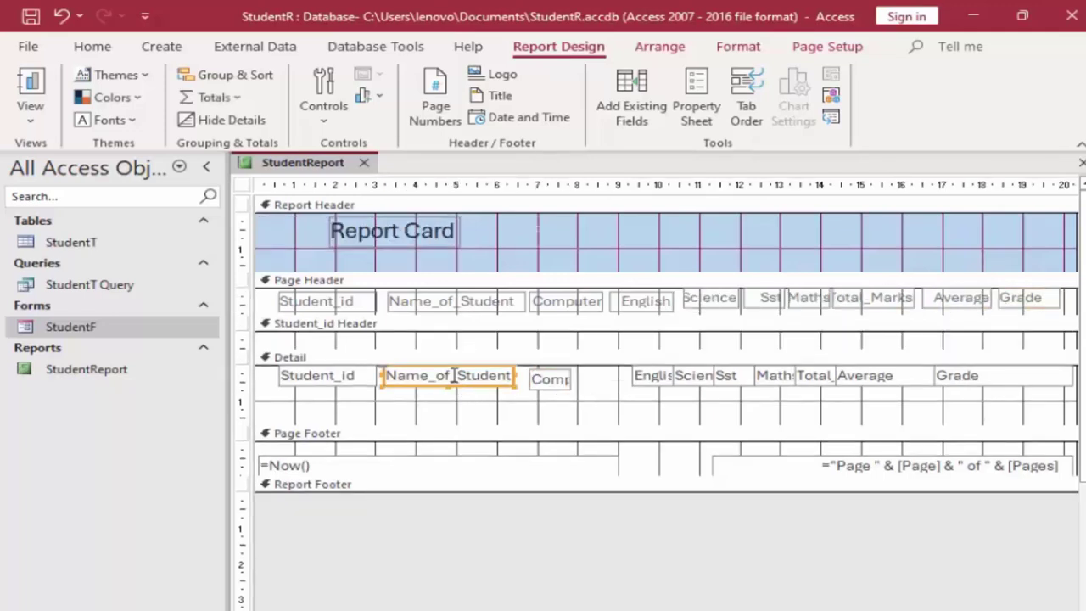
{"action": "left_click", "coordinate": [556, 384]}
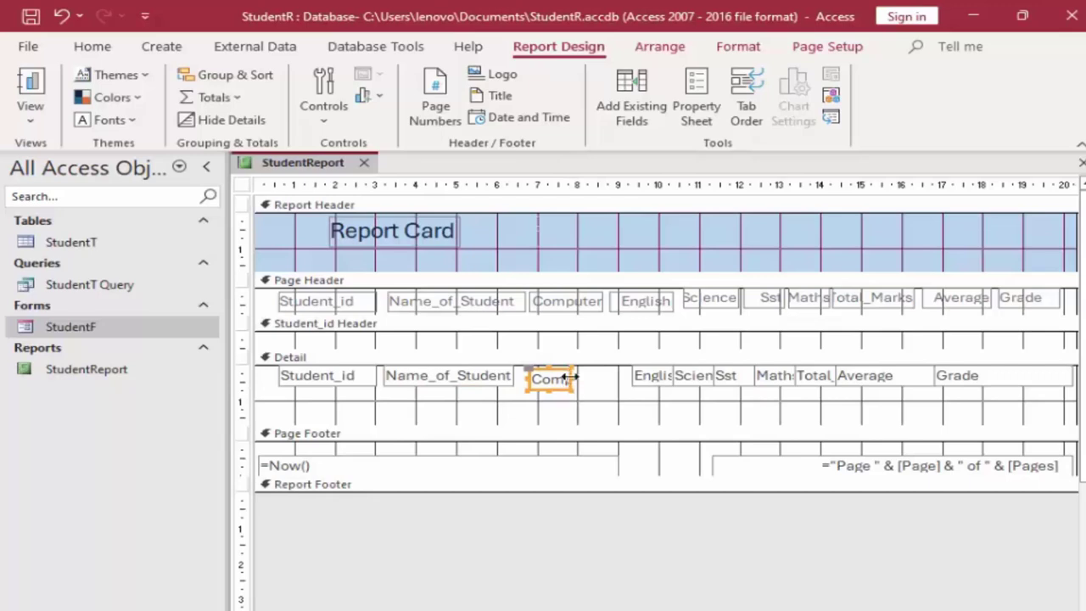
{"action": "left_click_drag", "start_coordinate": [566, 377], "coordinate": [611, 381]}
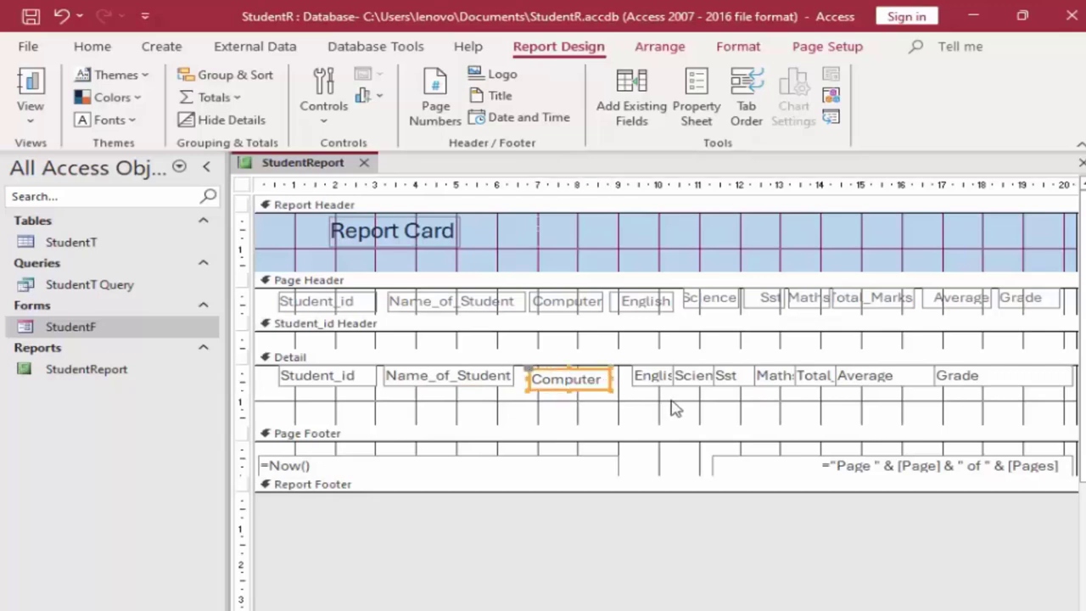
{"action": "left_click", "coordinate": [30, 81]}
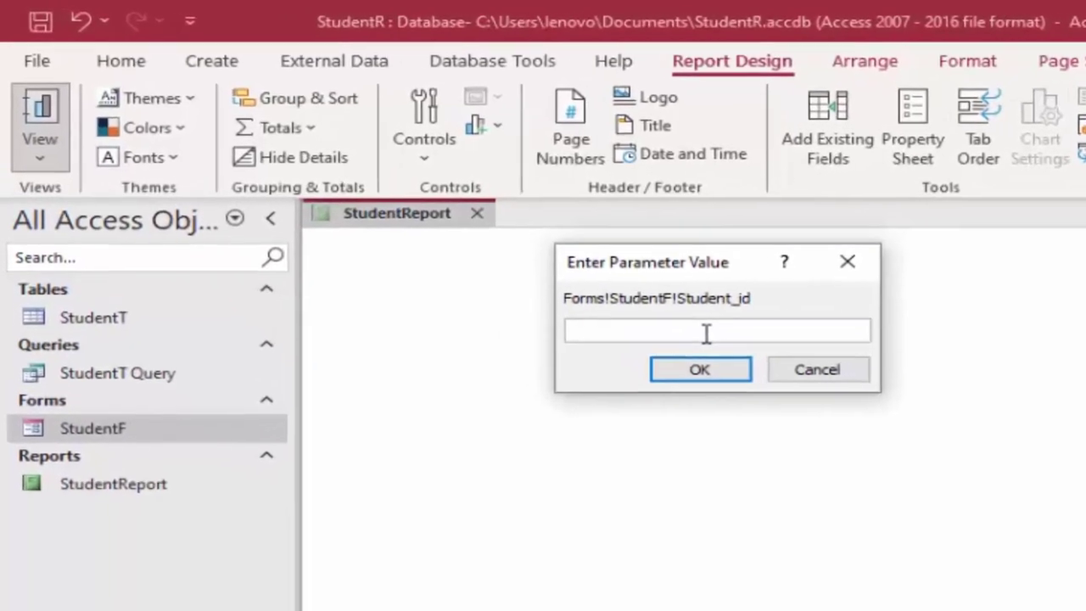
Show the Report Card for student id 1, then open StudentT Query in Design view
{"action": "type", "text": "1"}
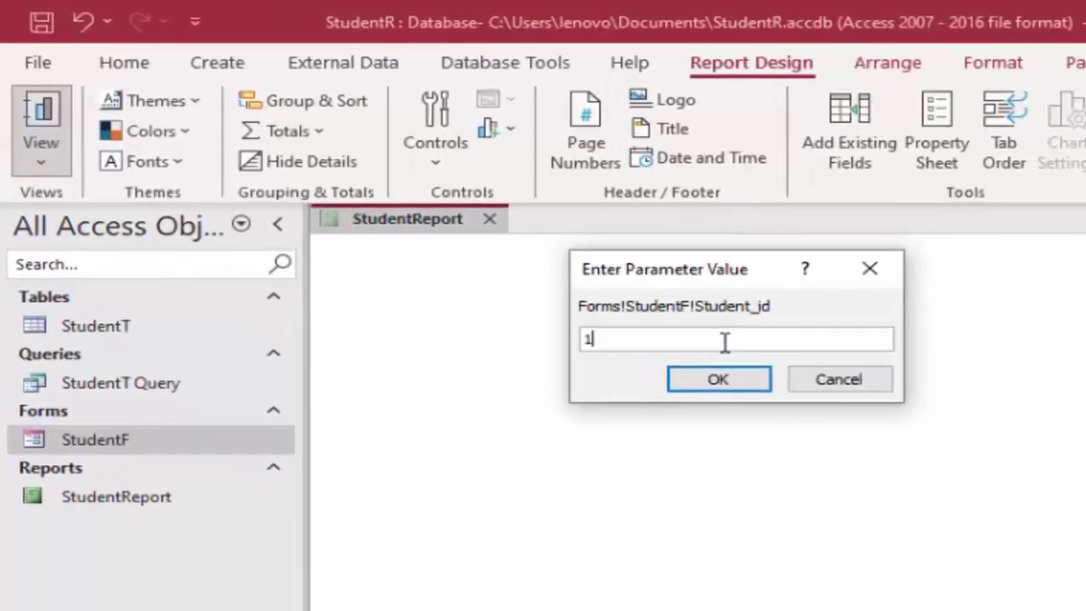
{"action": "key", "text": "Return"}
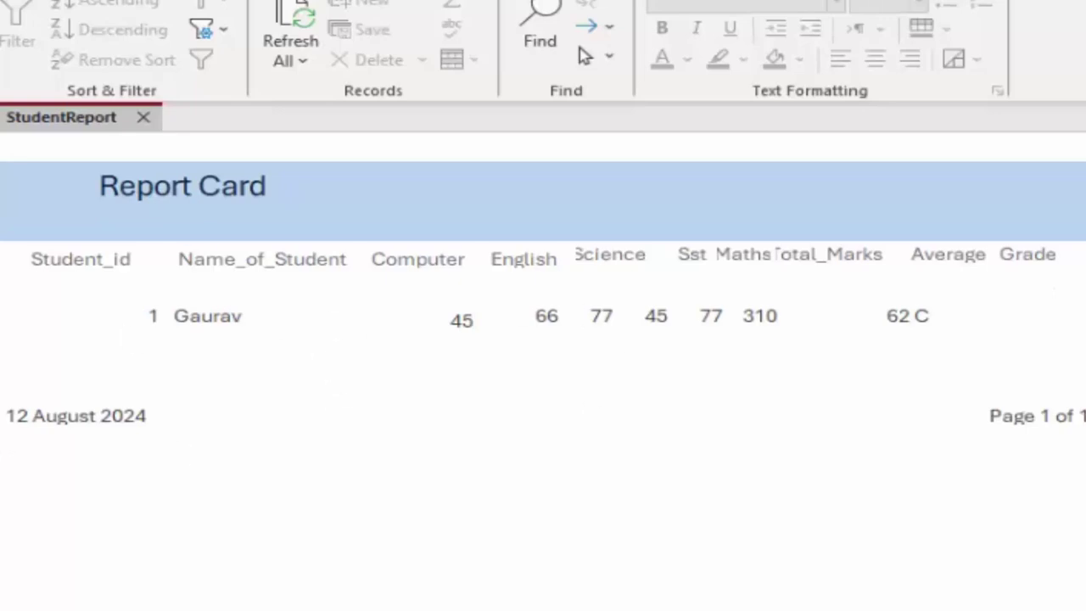
{"action": "right_click", "coordinate": [1, 273]}
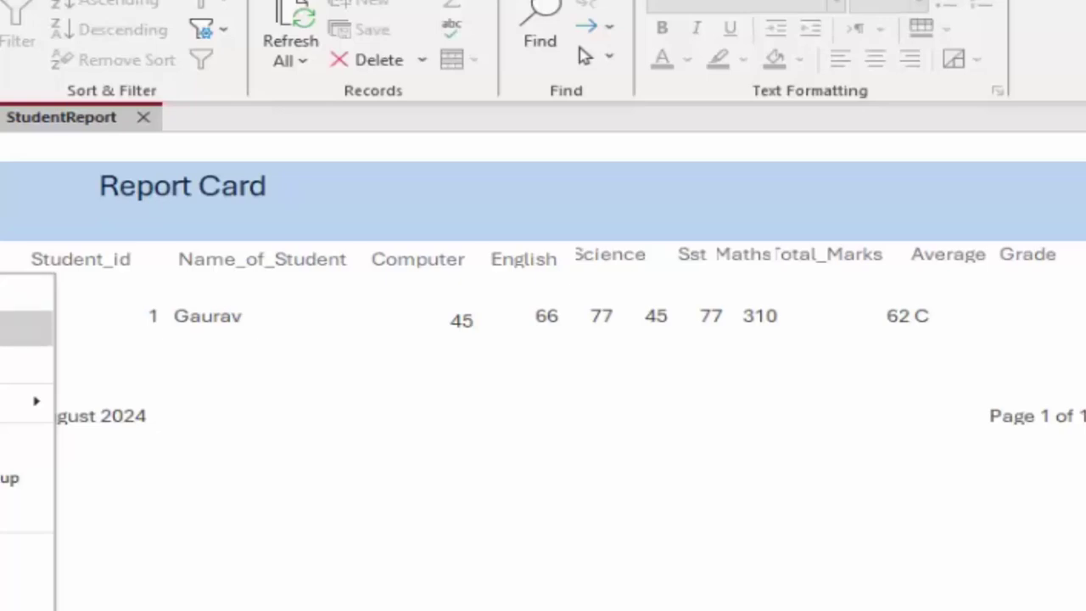
{"action": "left_click", "coordinate": [25, 314]}
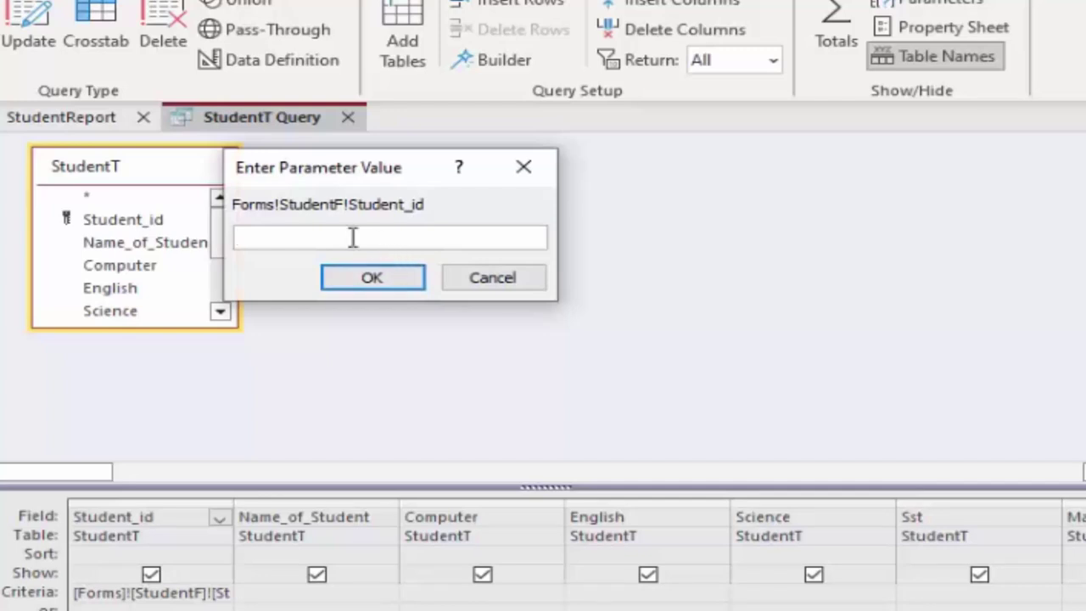
{"action": "type", "text": "1"}
Run the query, open student 1's record in the form, close it, and return to StudentReport
{"action": "key", "text": "Return"}
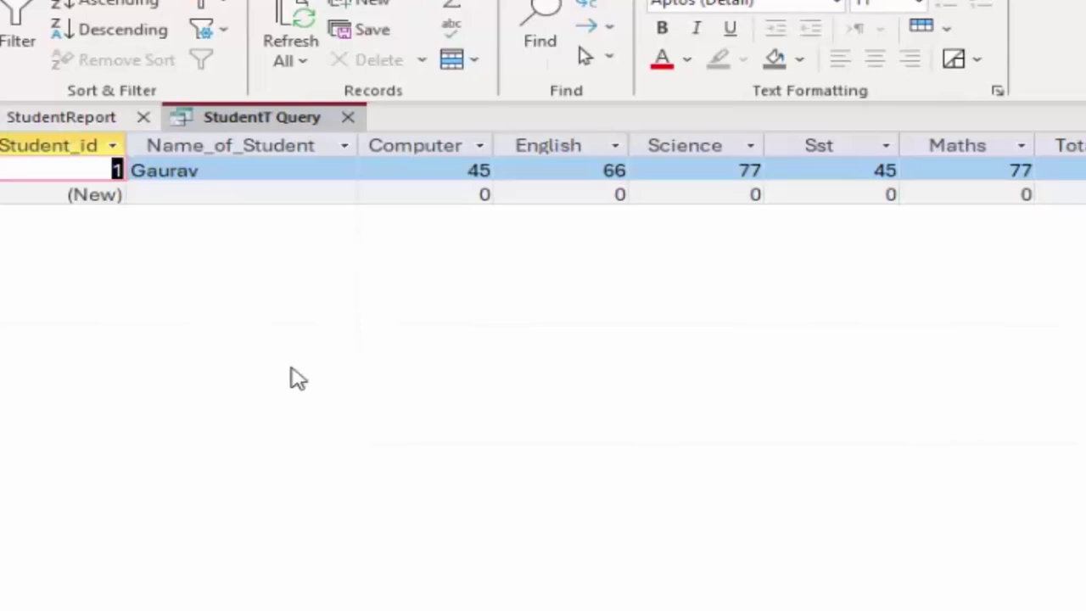
{"action": "double_click", "coordinate": [117, 170]}
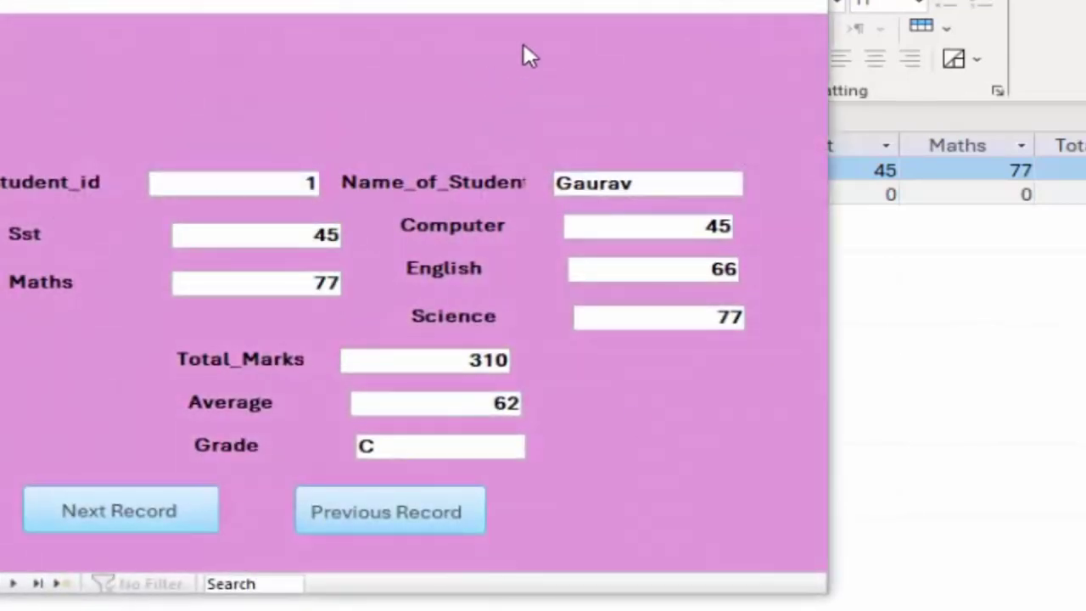
{"action": "left_click", "coordinate": [801, 6]}
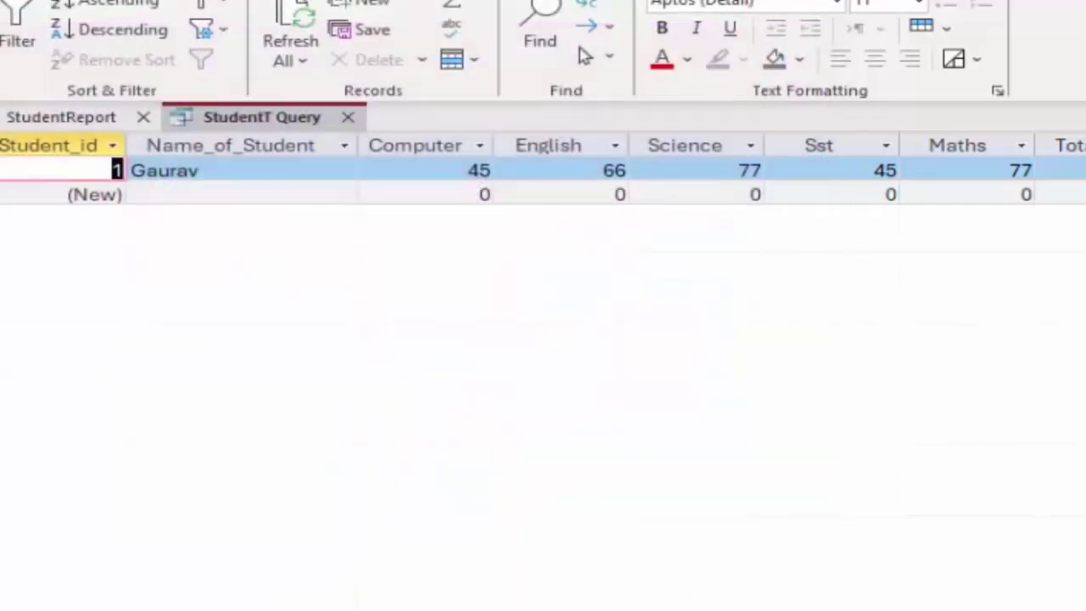
{"action": "left_click", "coordinate": [61, 117]}
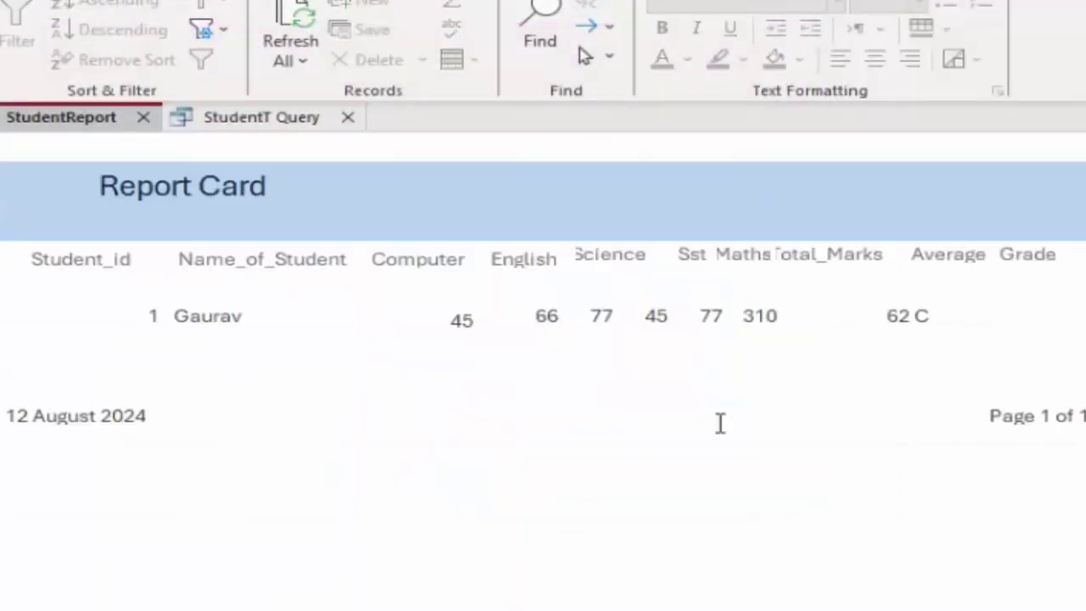